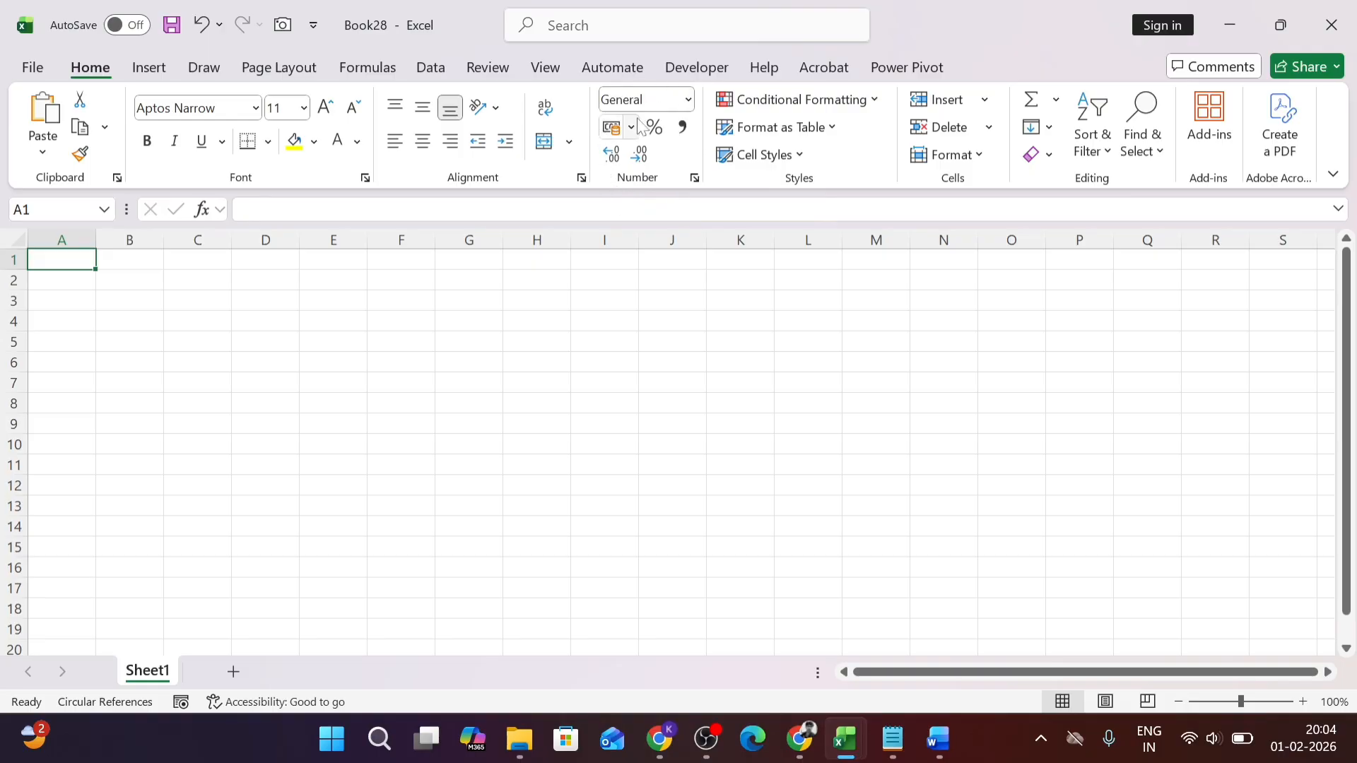
# Step: Look through the Number, Currency and Date categories in the cell number format settings, leaving the format unapplied
pyautogui.click(695, 178)
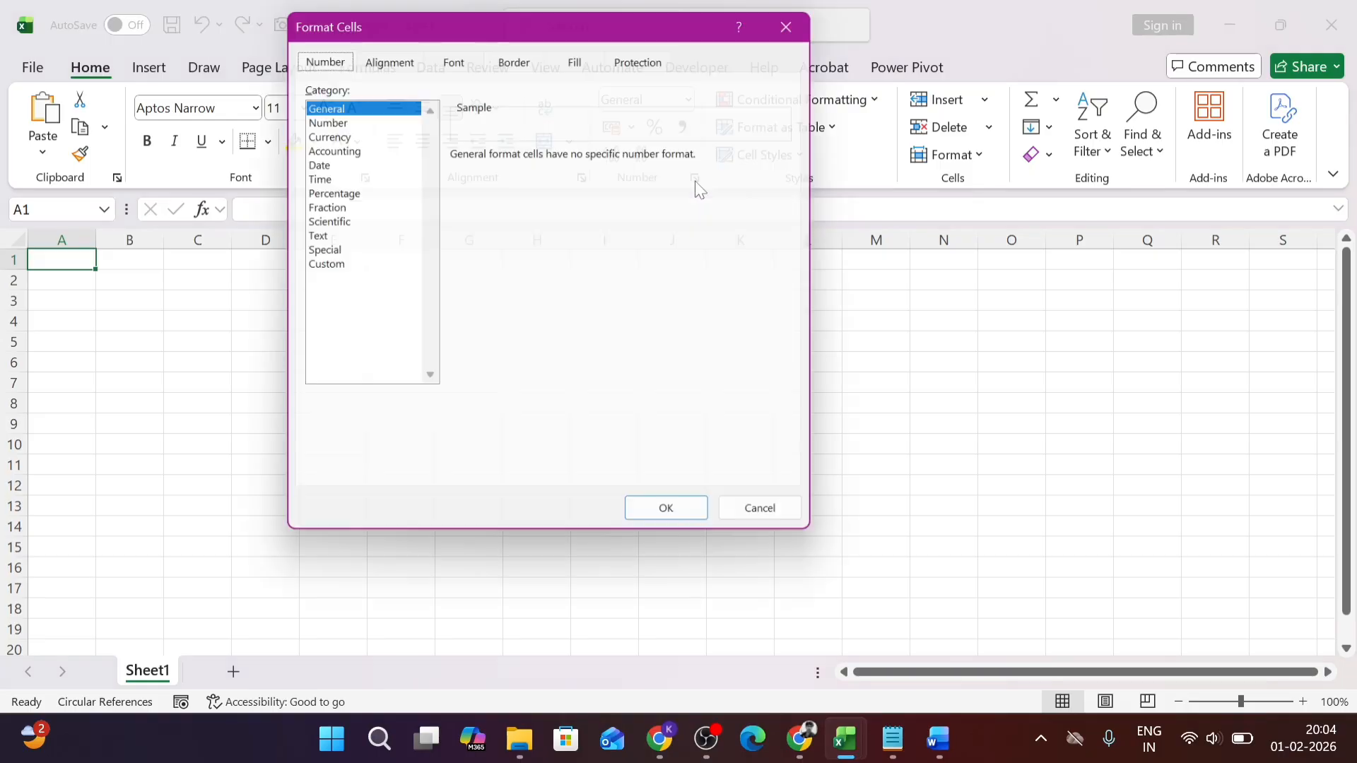
pyautogui.click(802, 15)
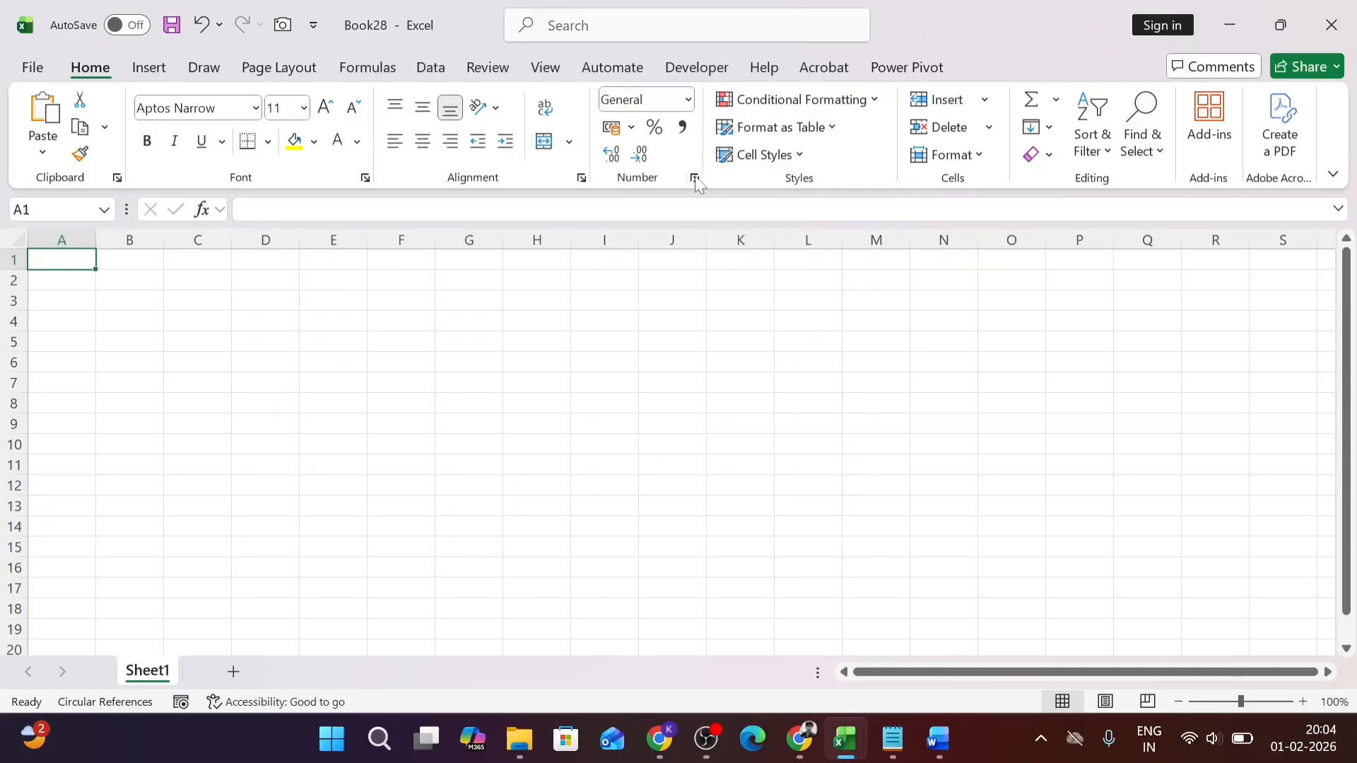
pyautogui.click(695, 179)
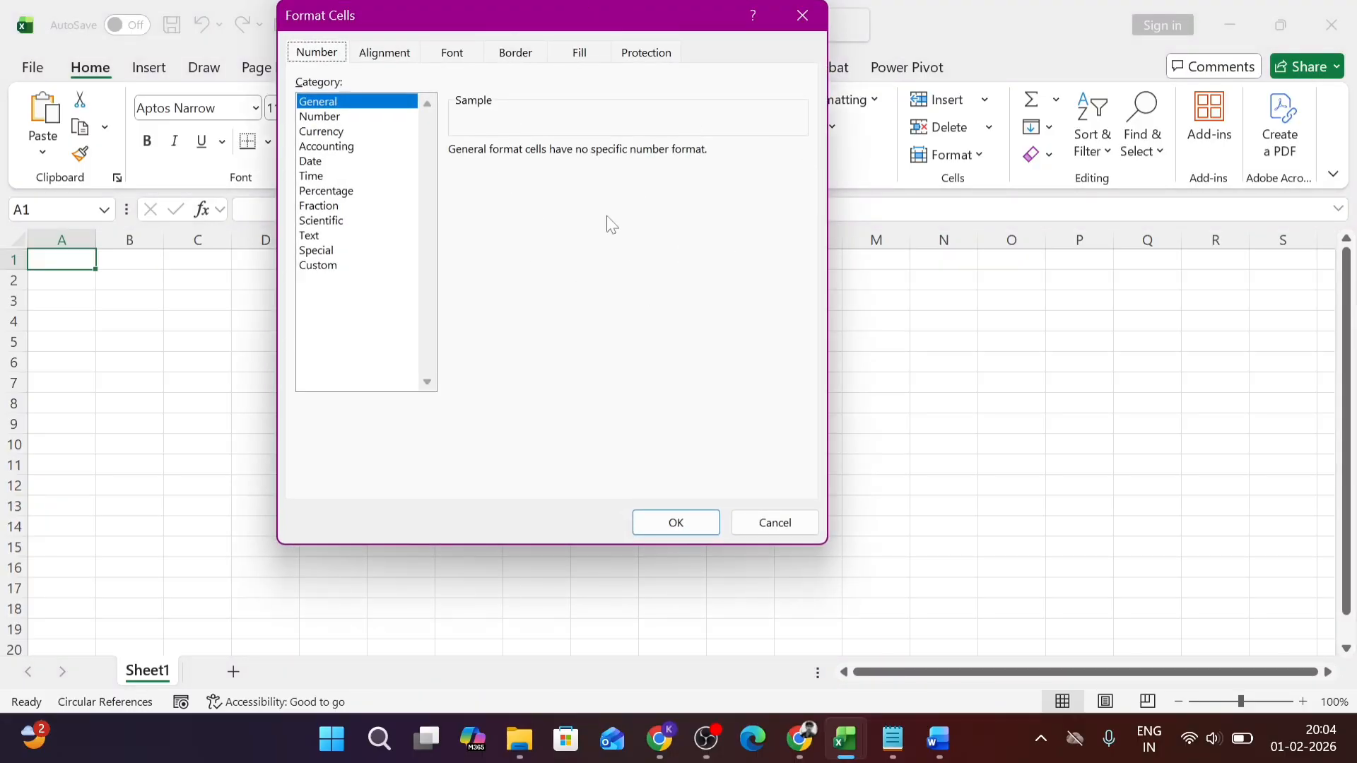
pyautogui.moveTo(492, 22); pyautogui.dragTo(722, 122)
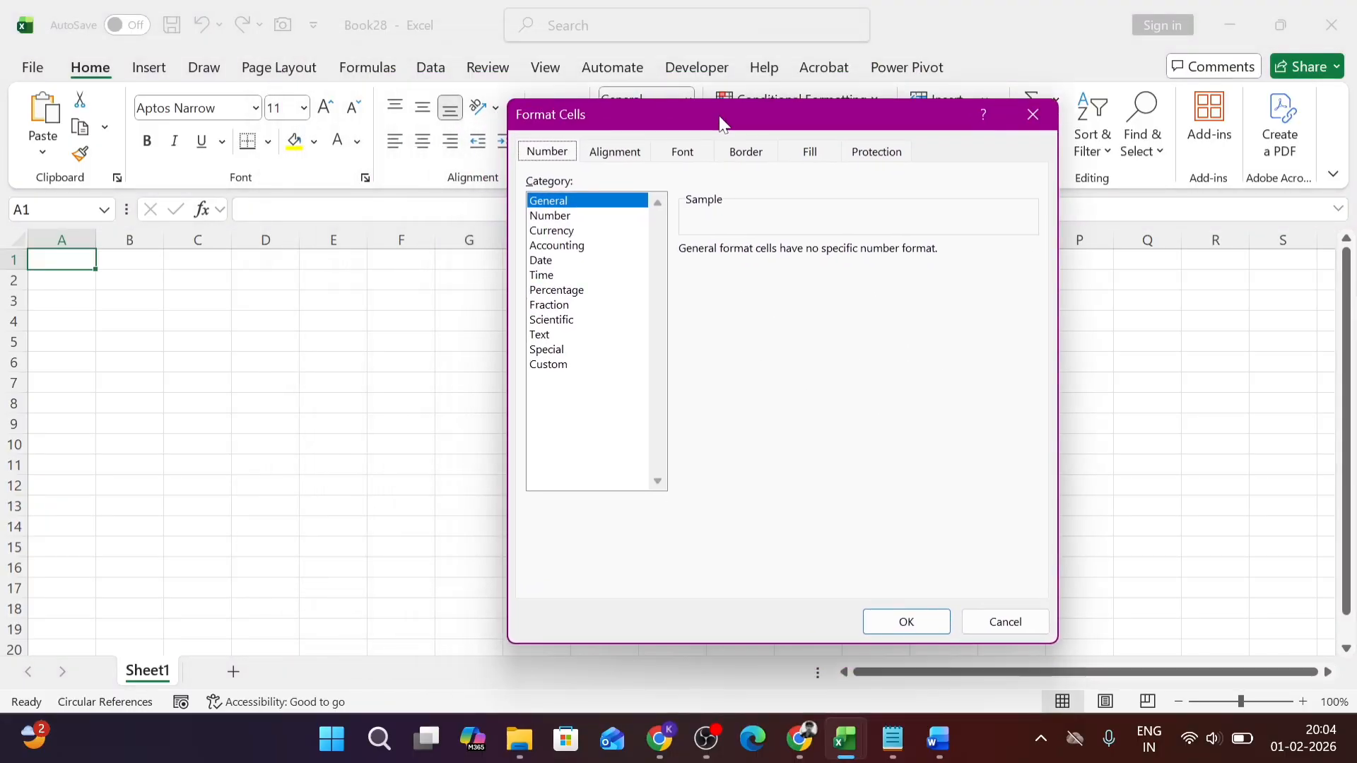
pyautogui.click(583, 220)
pyautogui.click(602, 233)
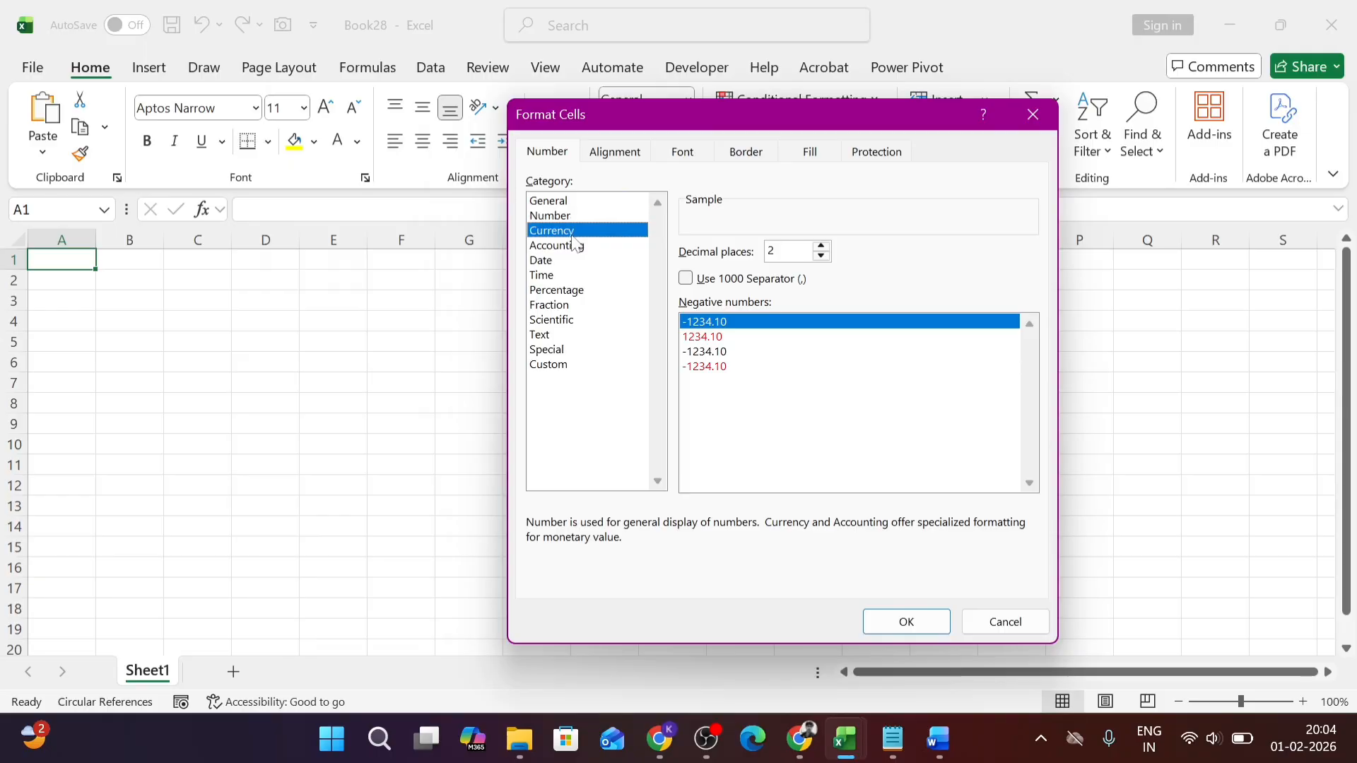
pyautogui.click(568, 259)
pyautogui.click(1032, 113)
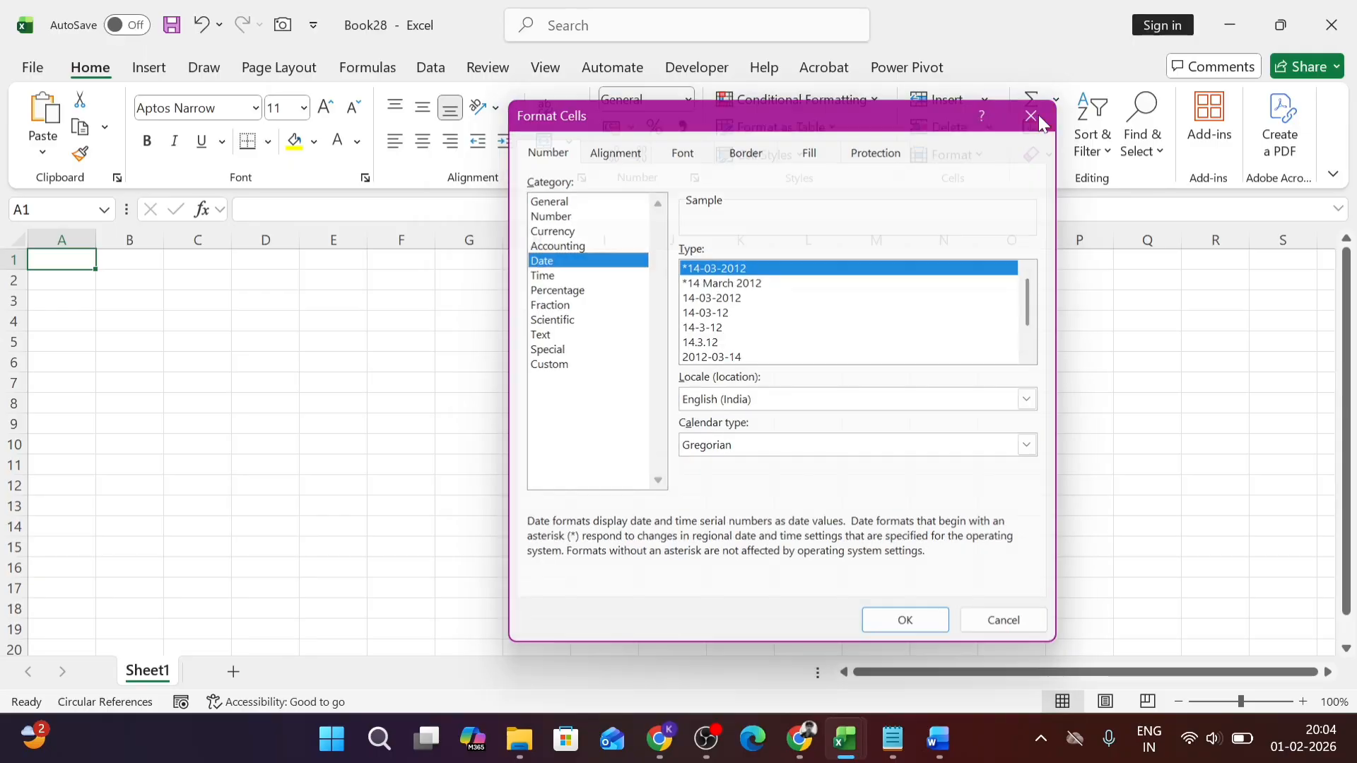
pyautogui.click(155, 280)
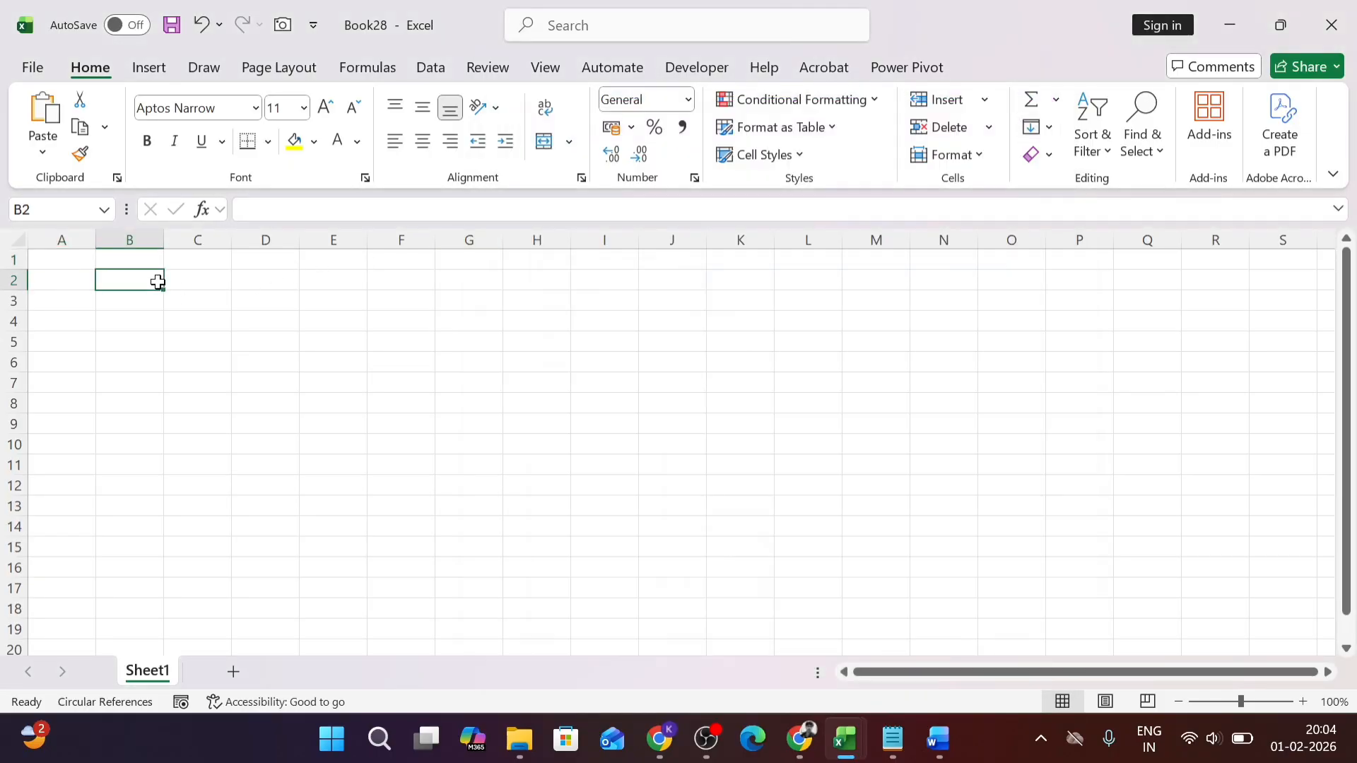
pyautogui.click(173, 337)
pyautogui.click(349, 317)
pyautogui.click(392, 386)
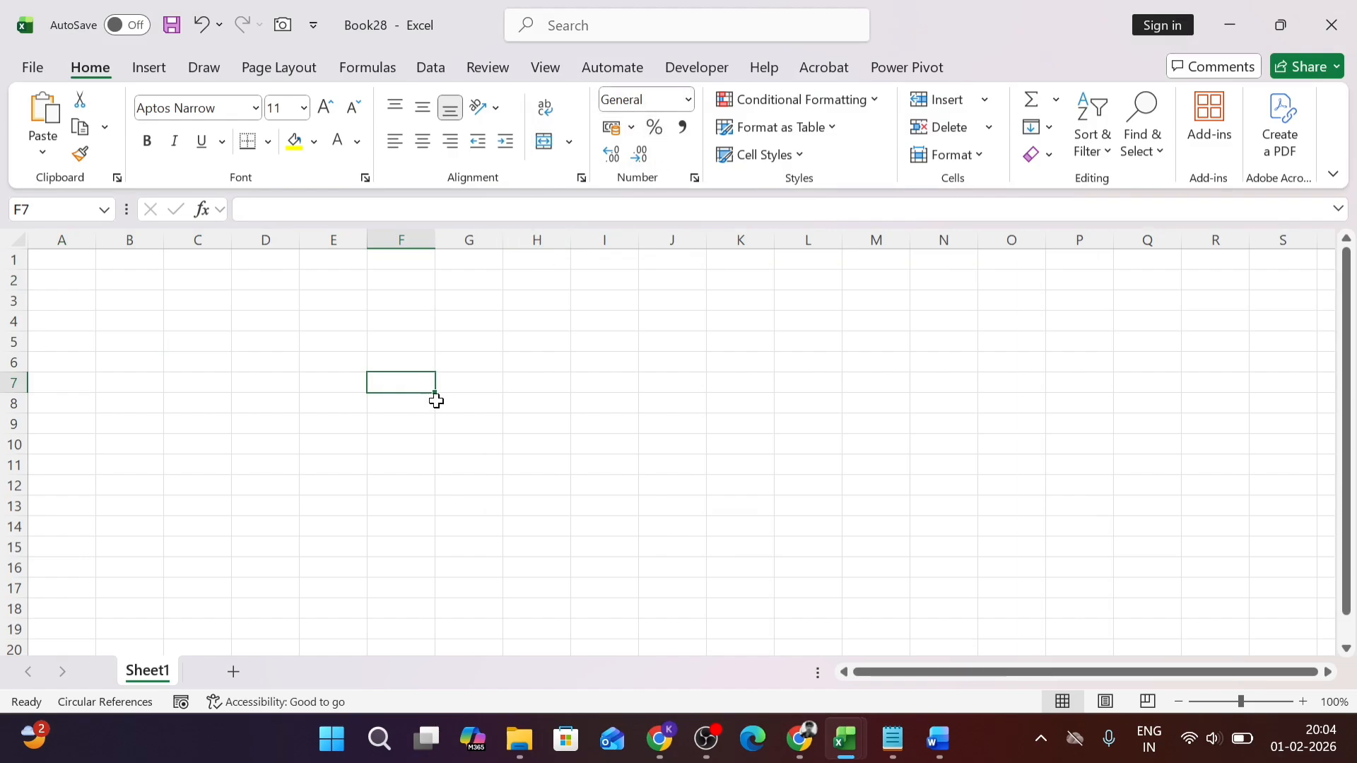
pyautogui.click(258, 359)
pyautogui.click(268, 451)
pyautogui.click(466, 403)
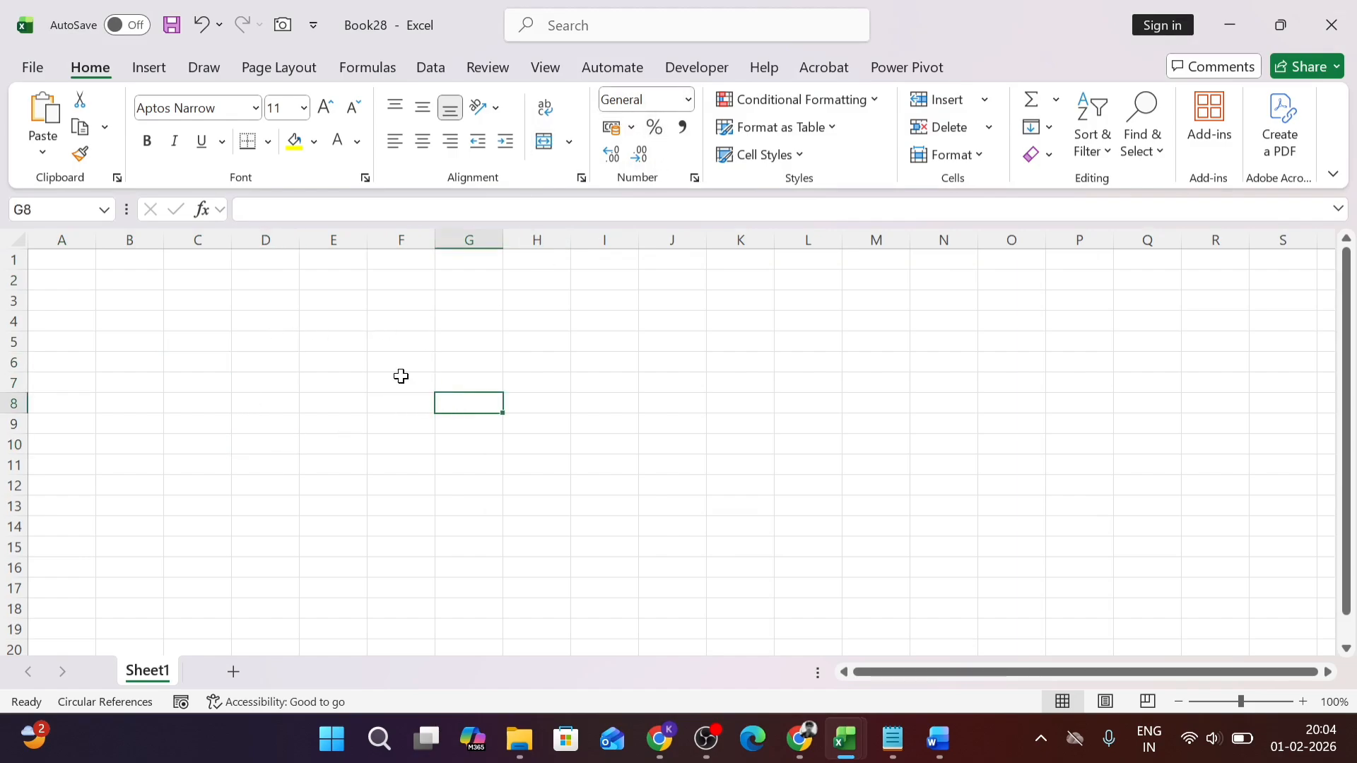
pyautogui.click(310, 364)
pyautogui.click(225, 339)
pyautogui.click(203, 320)
pyautogui.click(191, 299)
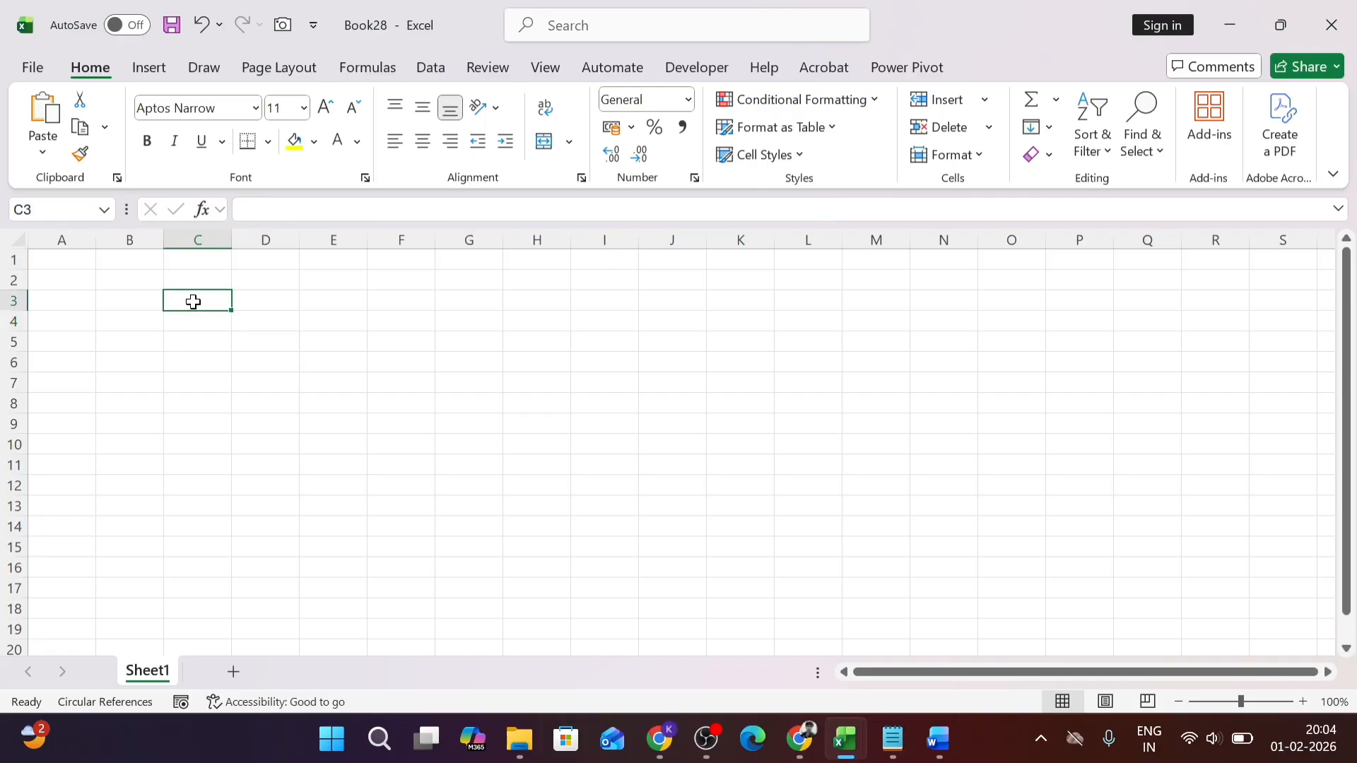
# Step: Enter the text Name in cell C4 and the number 13241 in cell C5 below it
pyautogui.click(190, 327)
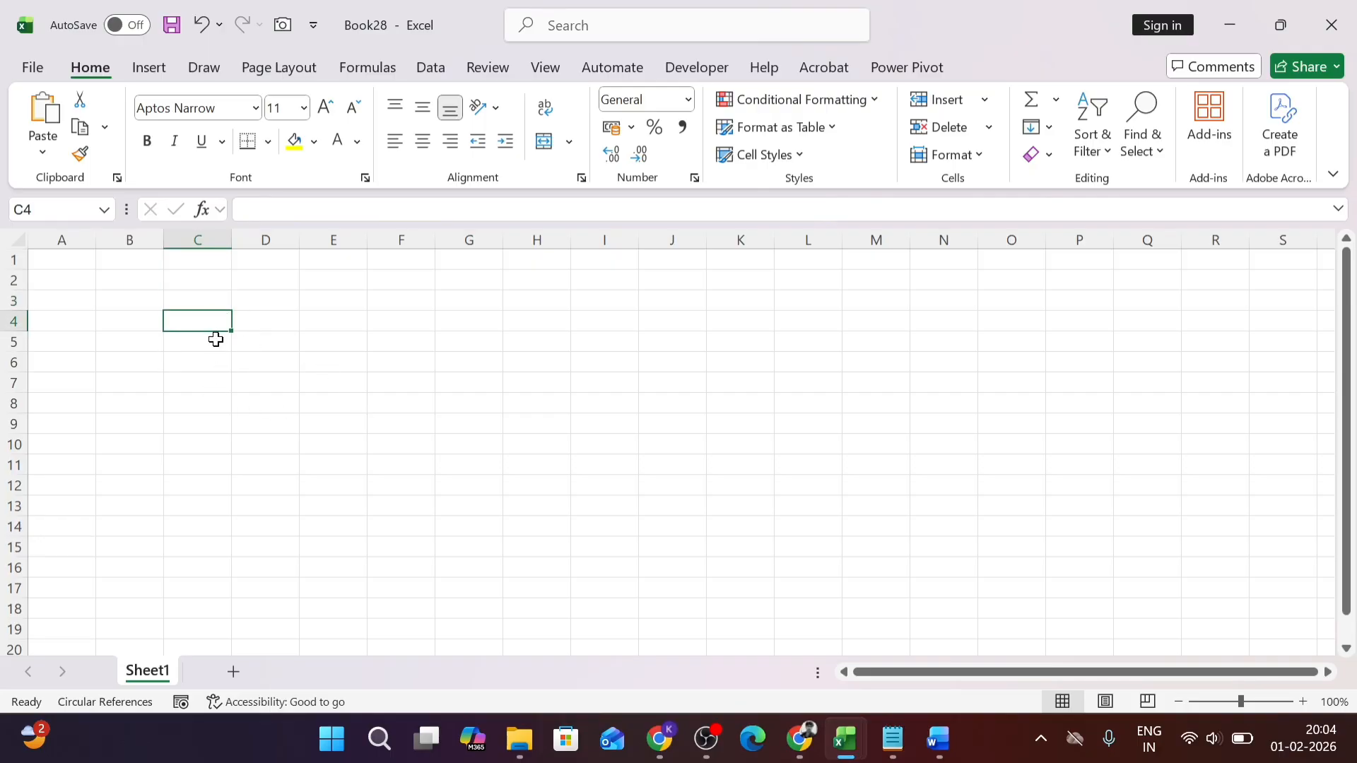
pyautogui.write('Name')
pyautogui.press('Return')
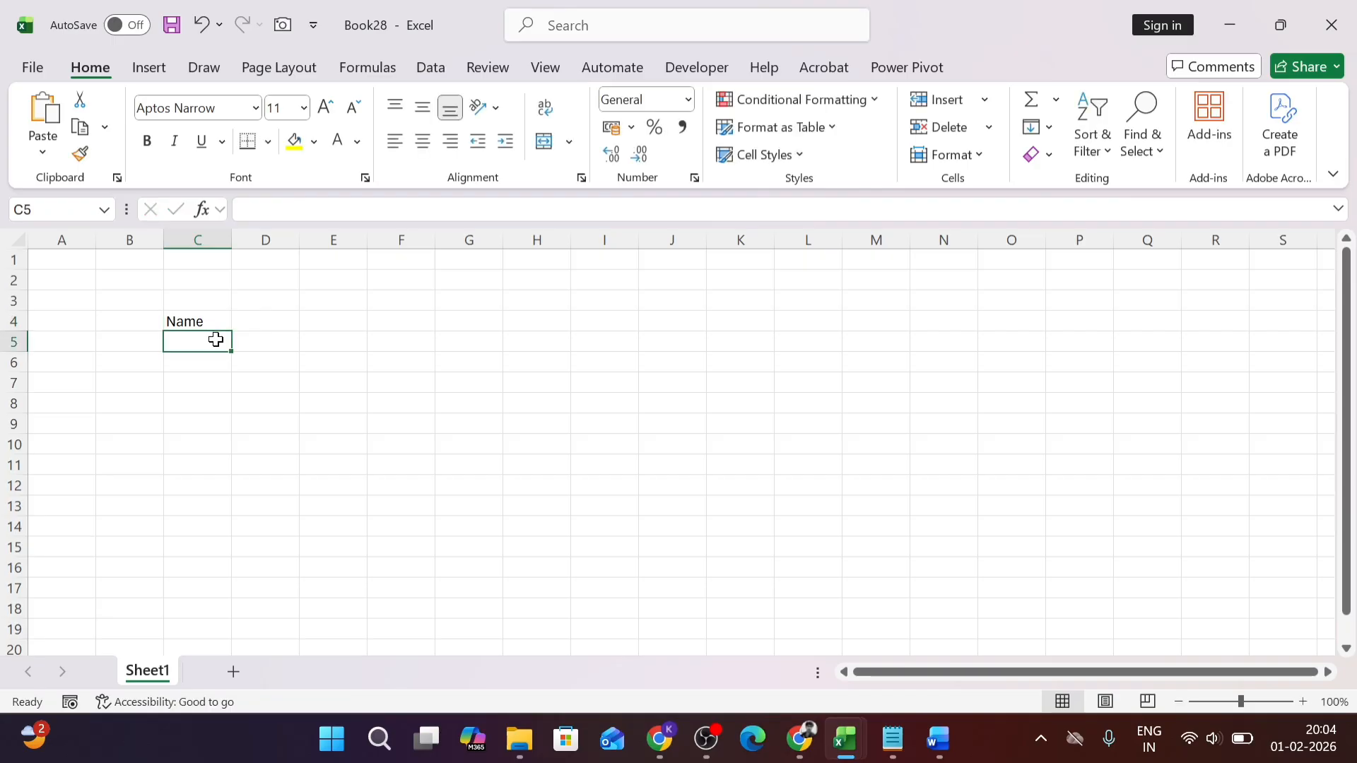
pyautogui.press('Up')
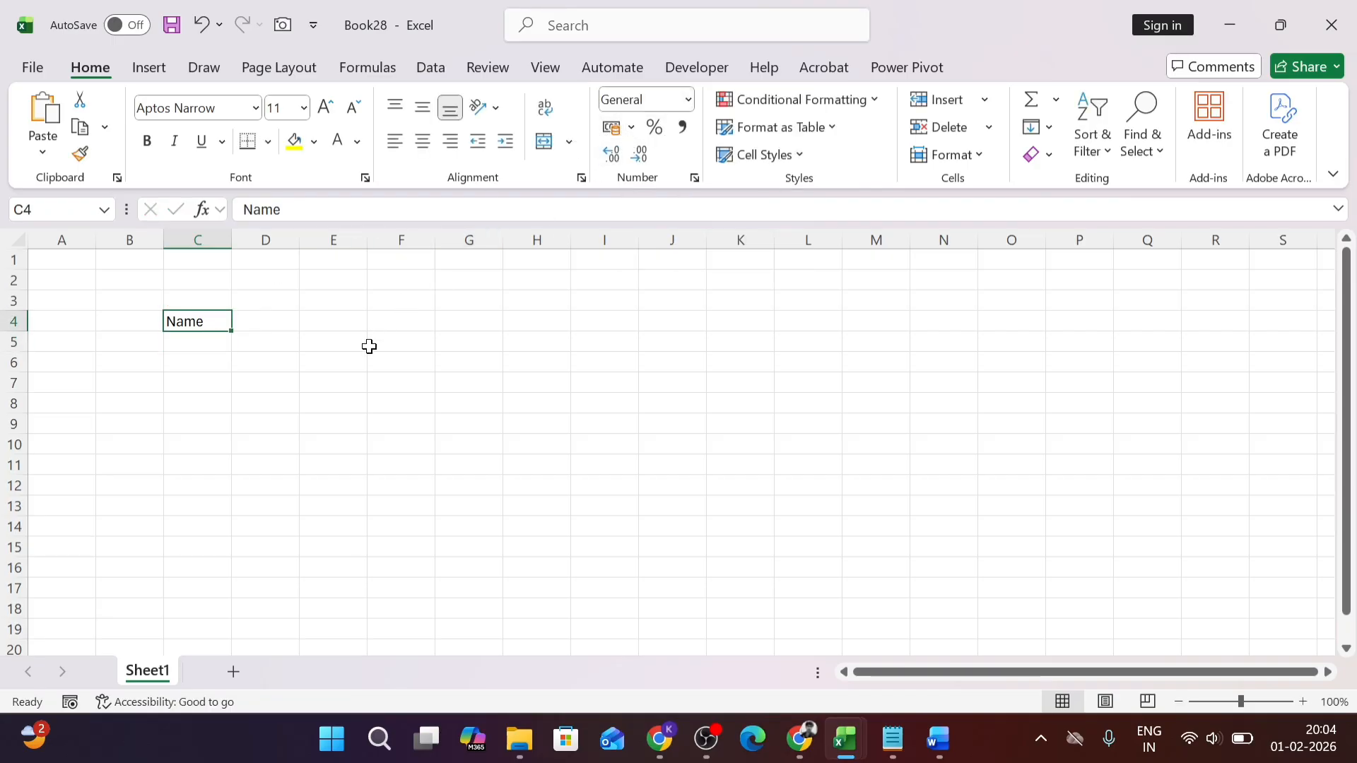
pyautogui.press('Down')
pyautogui.write('13241')
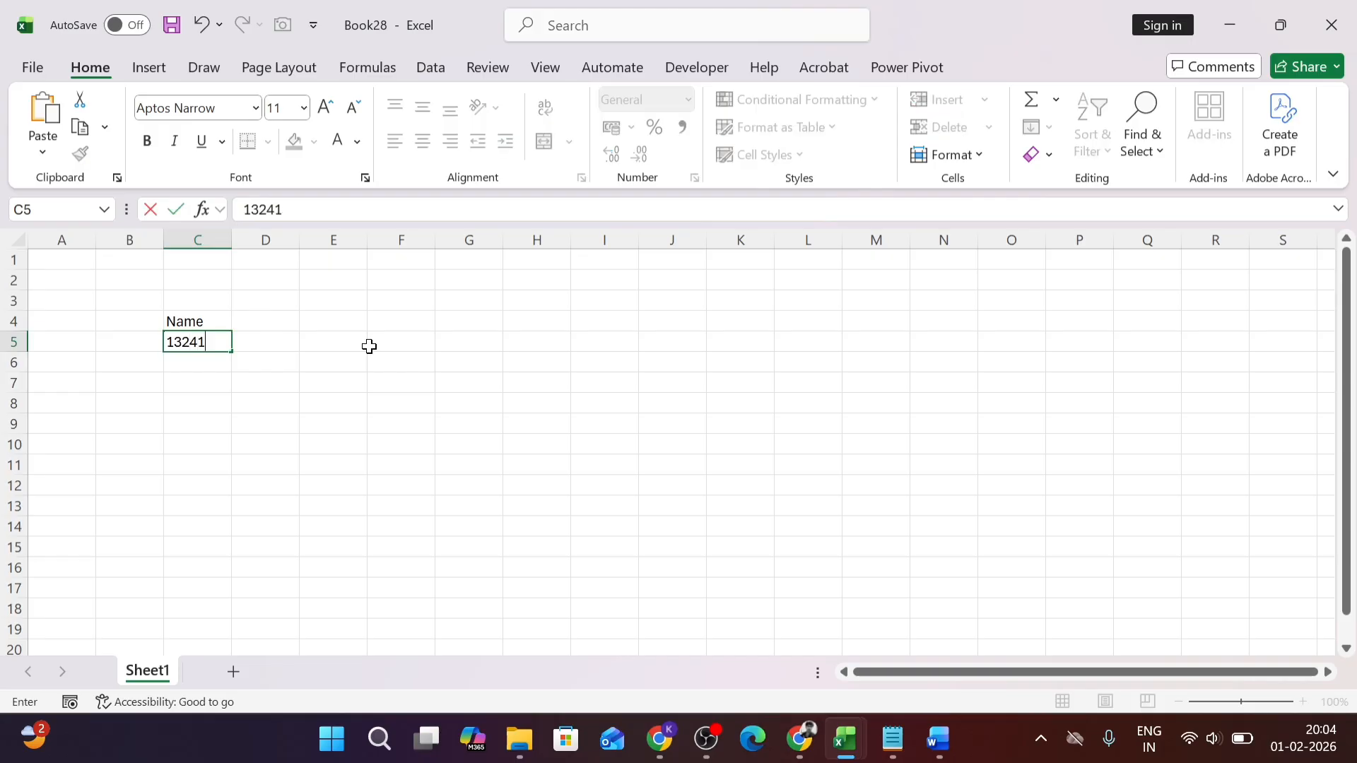
pyautogui.press('Return')
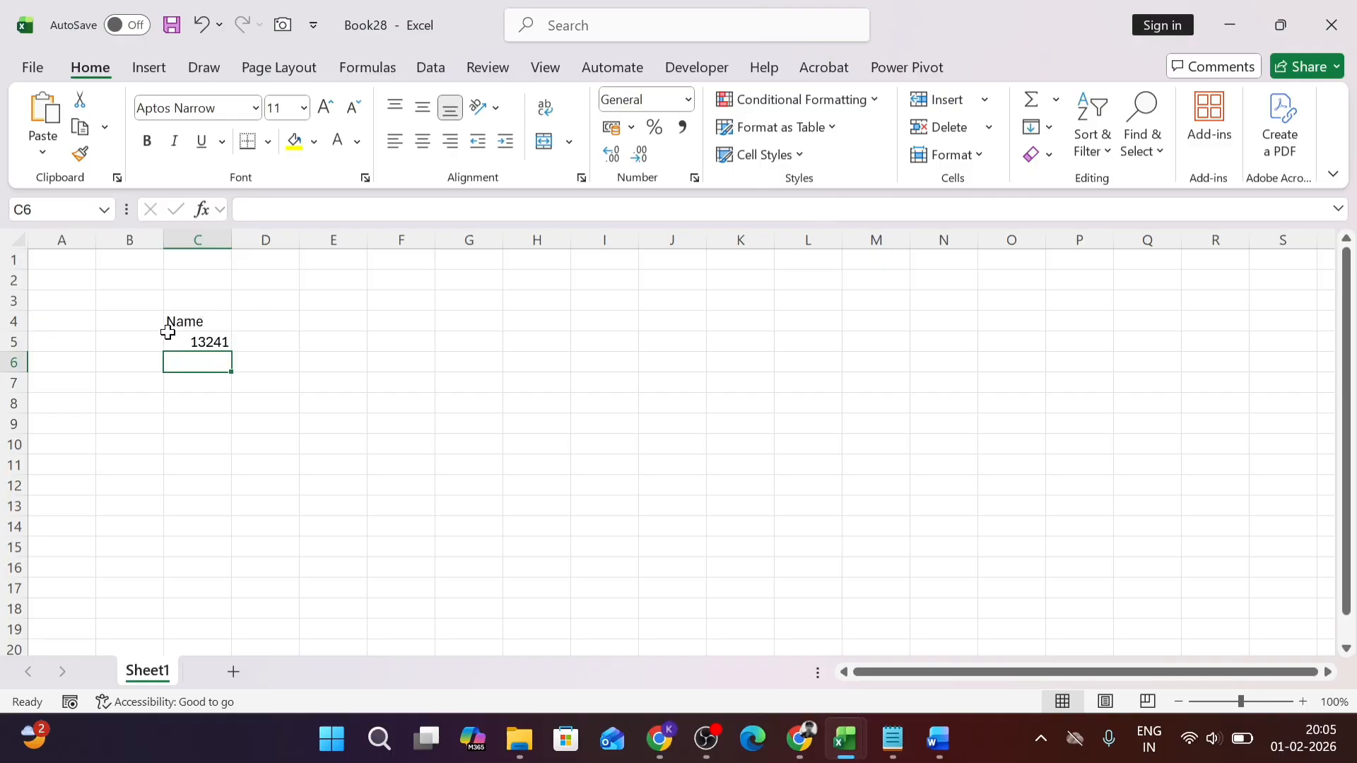
# Step: Format cell C5 with the Number format and reduce it to zero decimal places
pyautogui.click(205, 343)
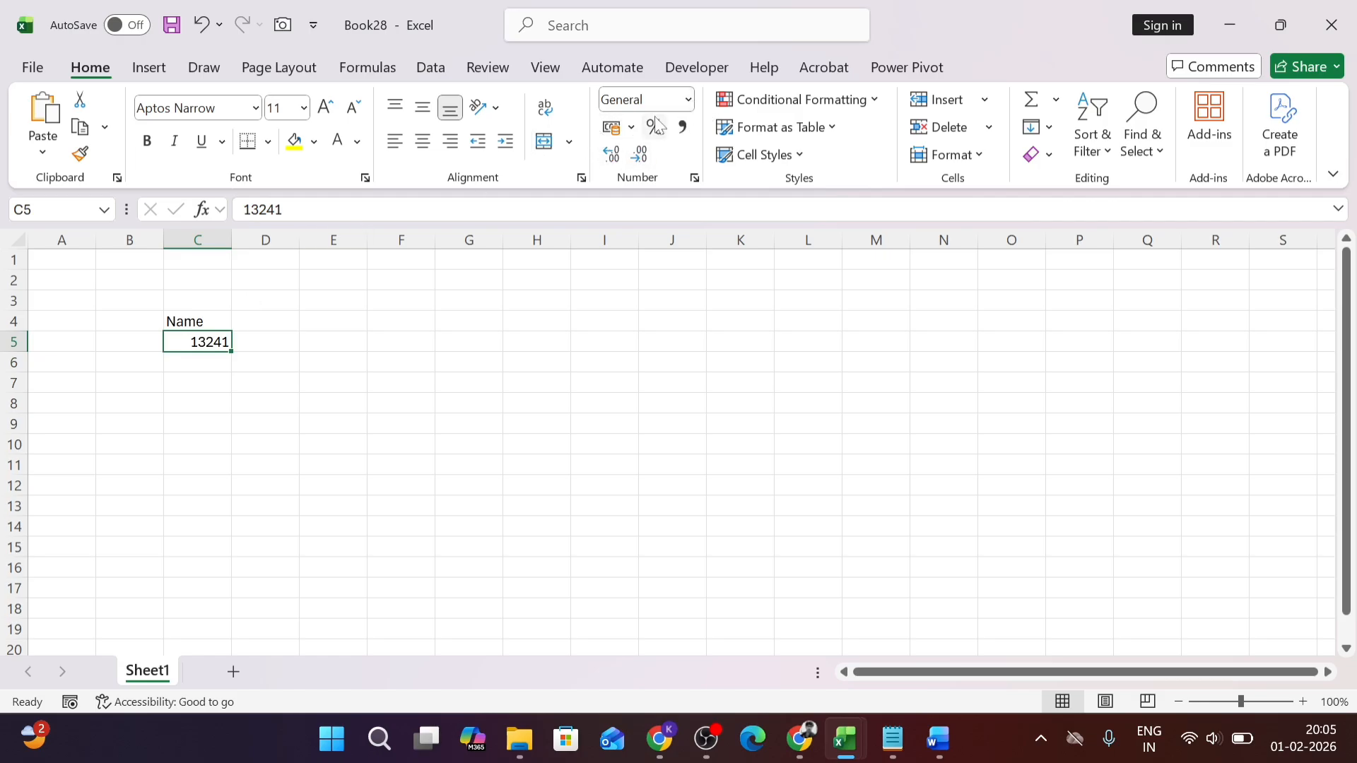
pyautogui.click(687, 99)
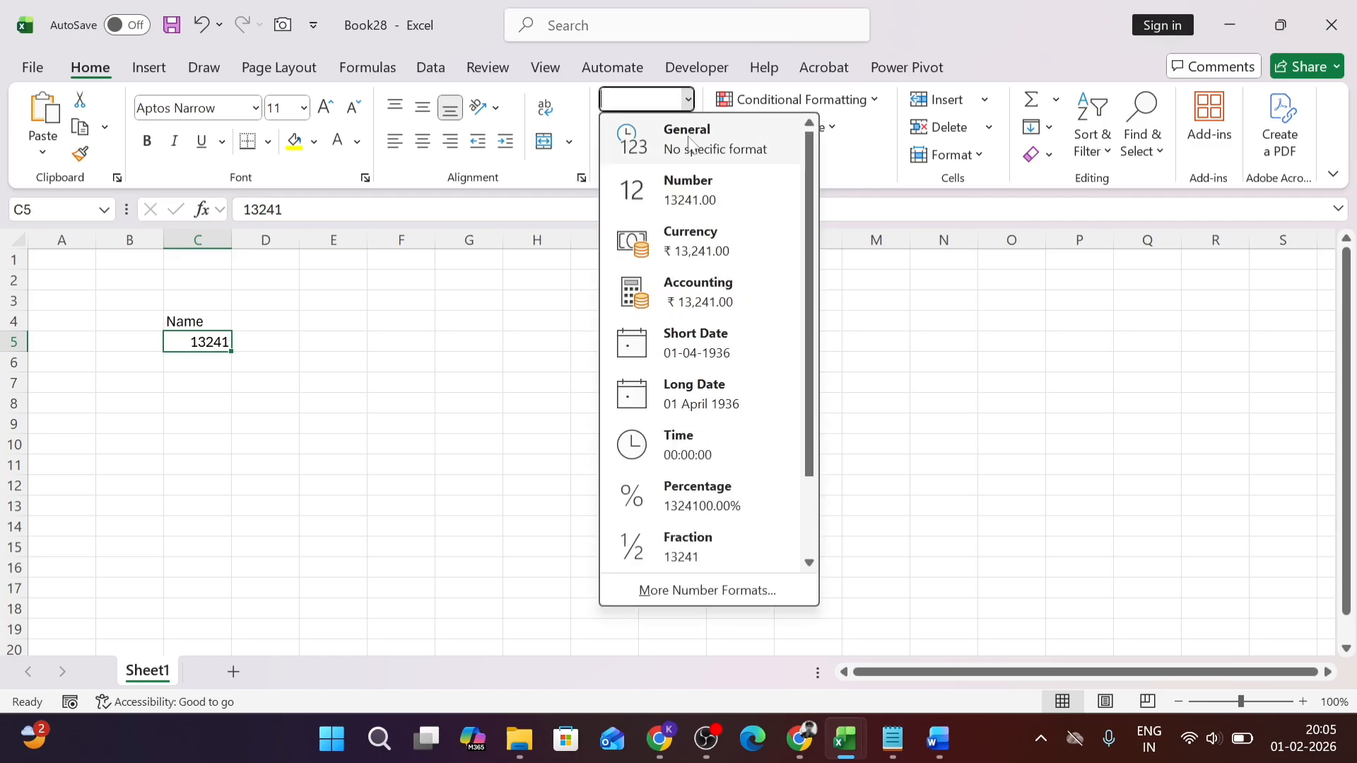
pyautogui.click(691, 195)
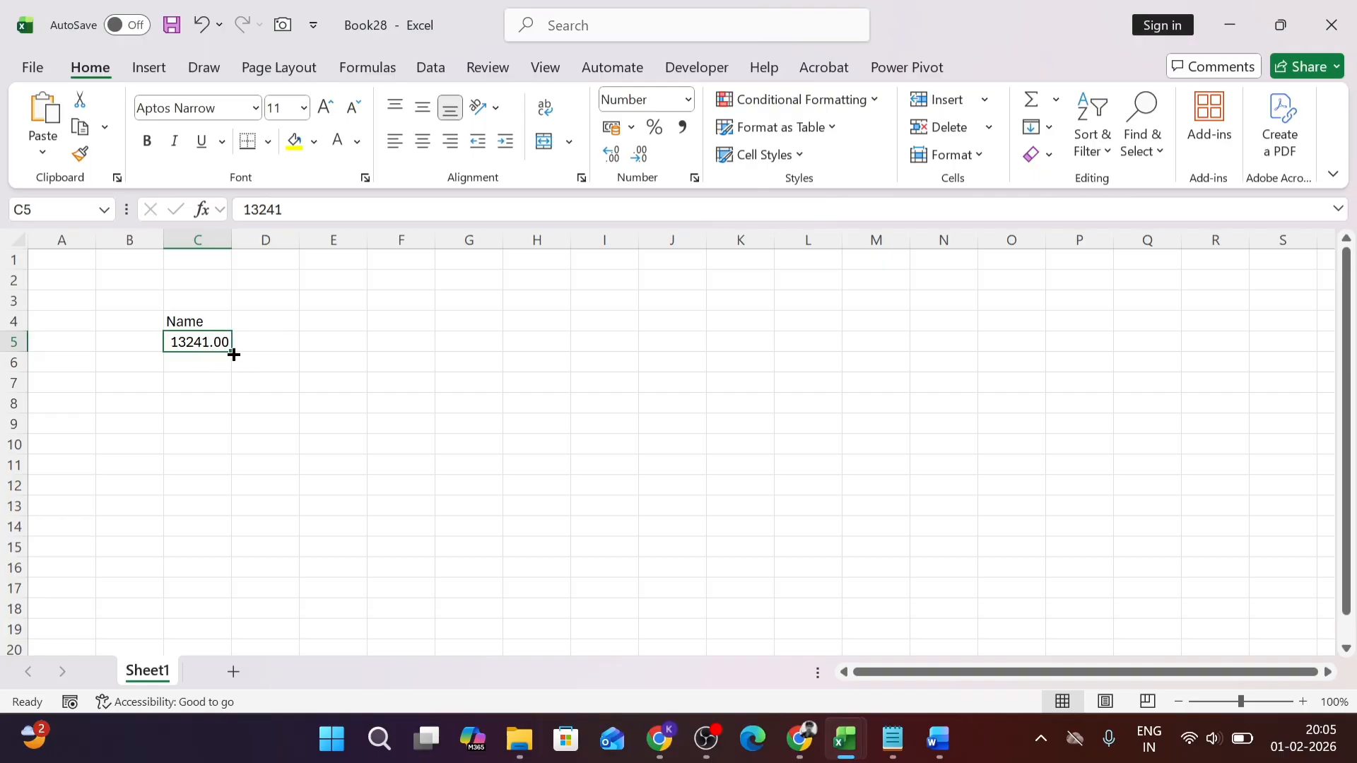
pyautogui.press('Right')
pyautogui.press('Left')
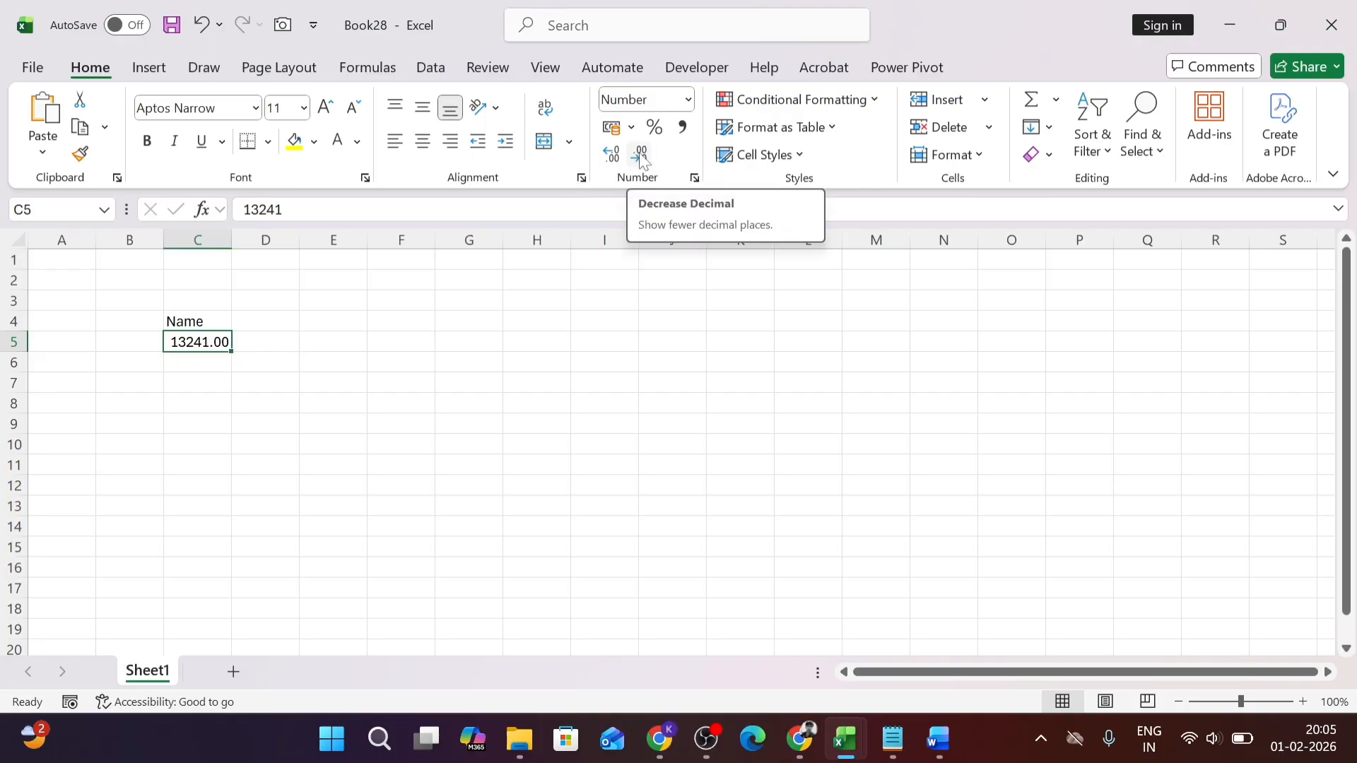
pyautogui.click(642, 157)
pyautogui.click(641, 157)
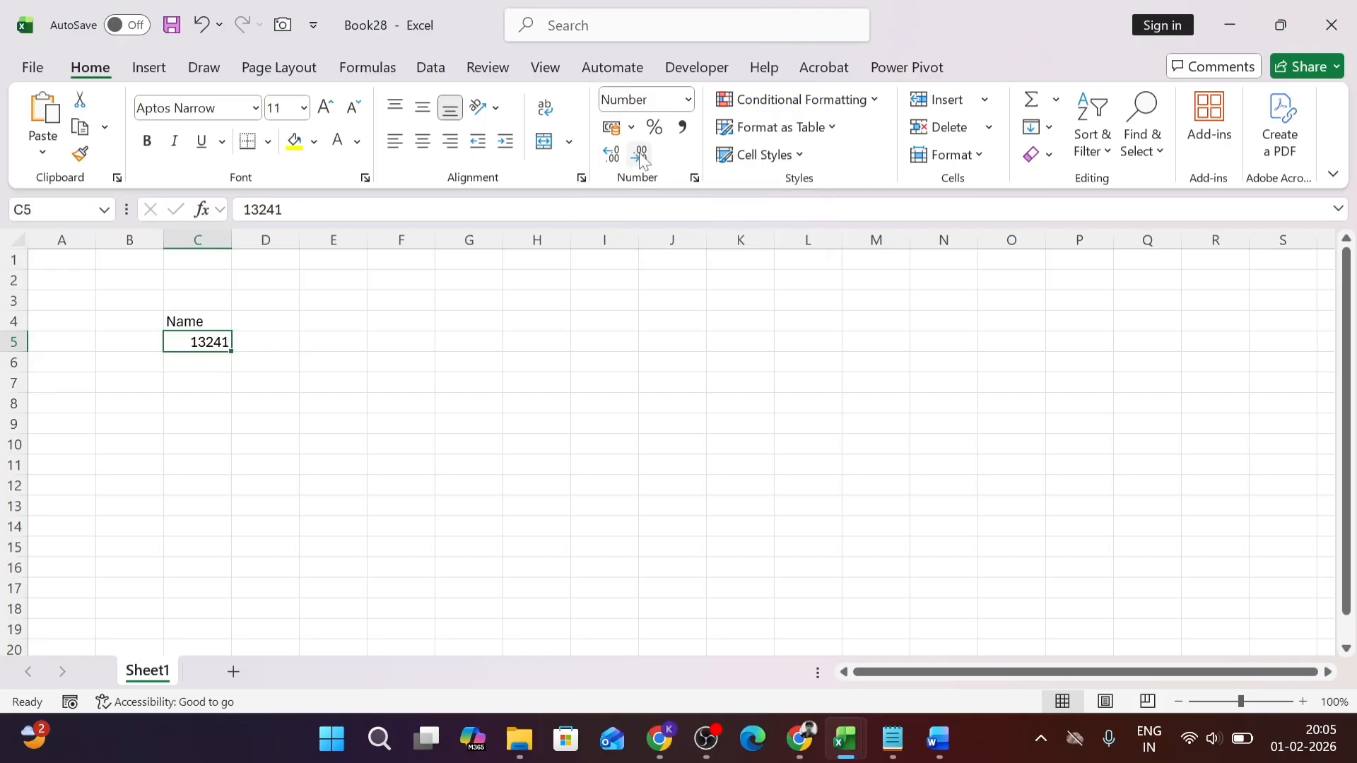
pyautogui.press('Right')
pyautogui.press('Left')
pyautogui.press('Right')
pyautogui.press('Left')
pyautogui.press('Down')
pyautogui.press('Up')
pyautogui.press('Up')
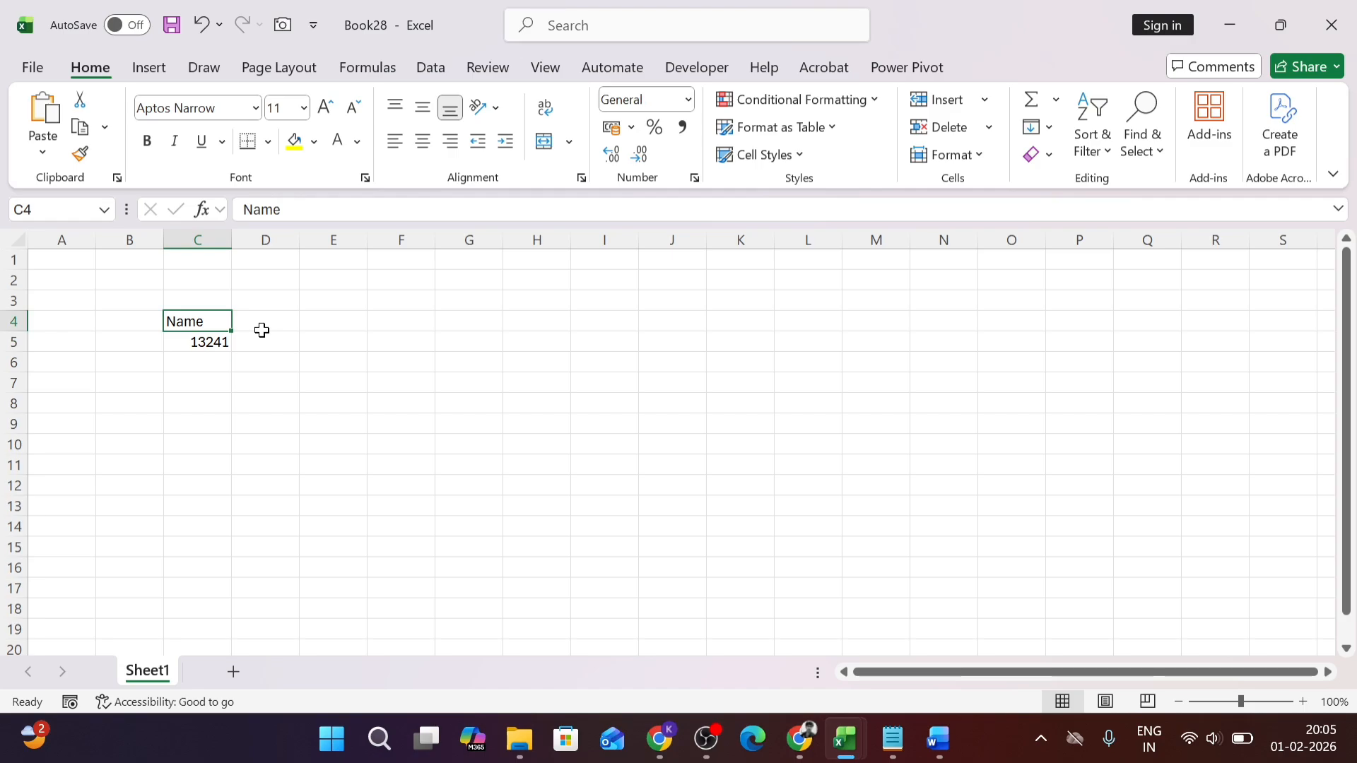
# Step: Enter the date 15-11-2025 in cell C7
pyautogui.press('Down')
pyautogui.press('Down')
pyautogui.press('Down')
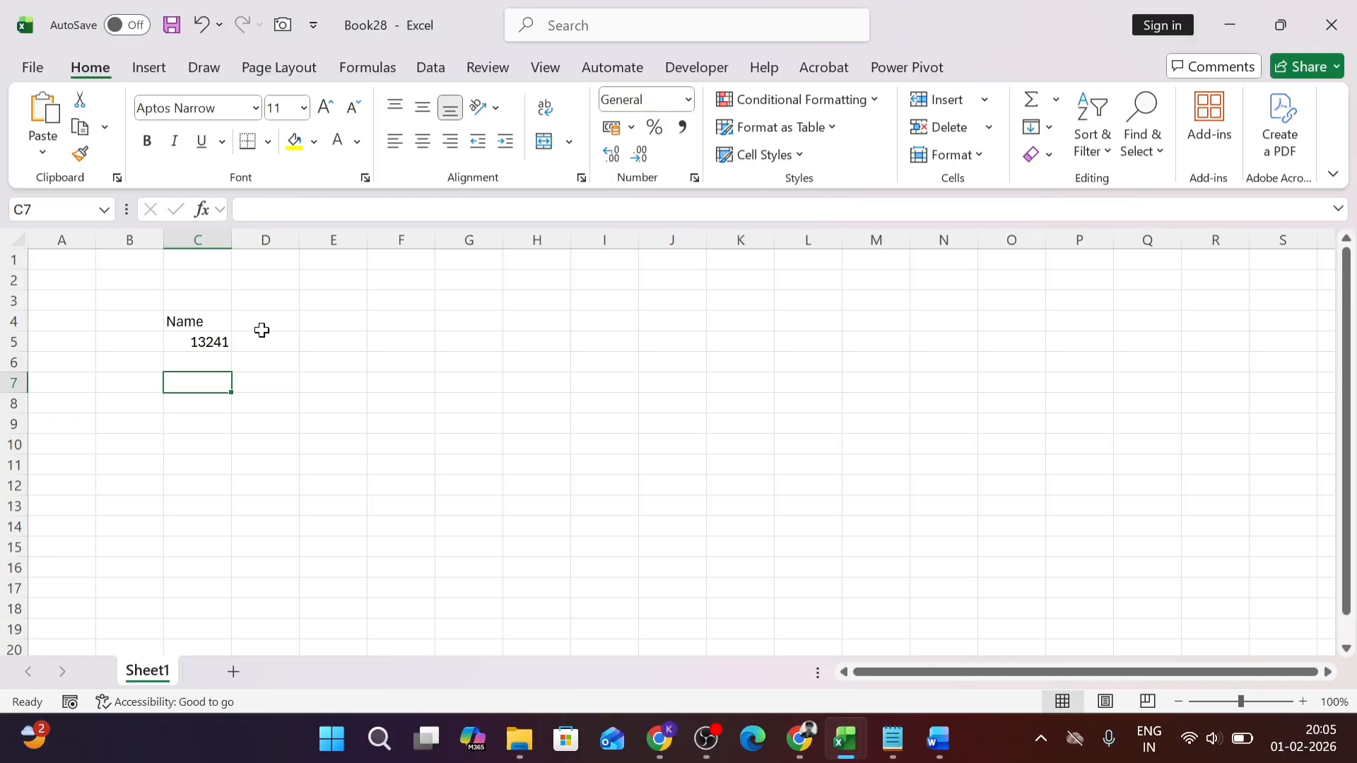
pyautogui.write('15-1')
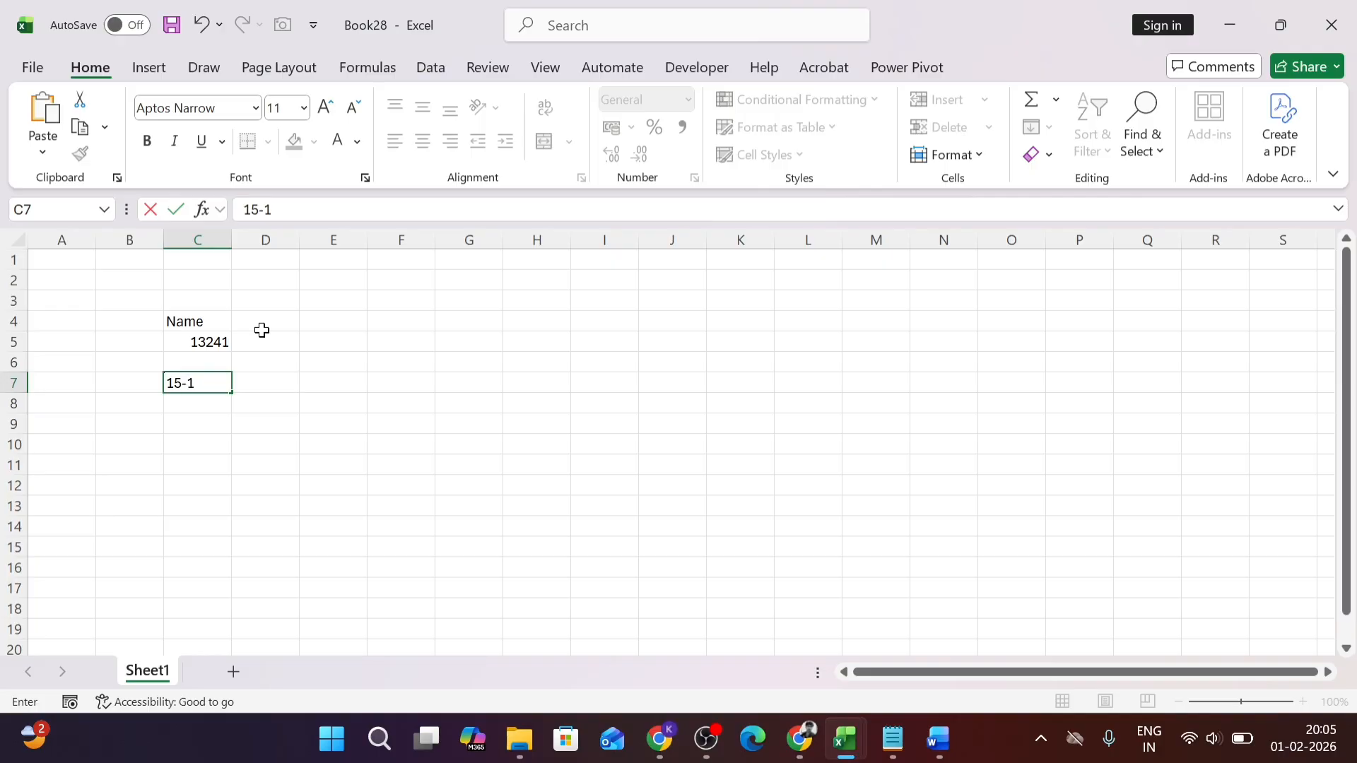
pyautogui.write('2025')
pyautogui.press('Return')
pyautogui.click(211, 382)
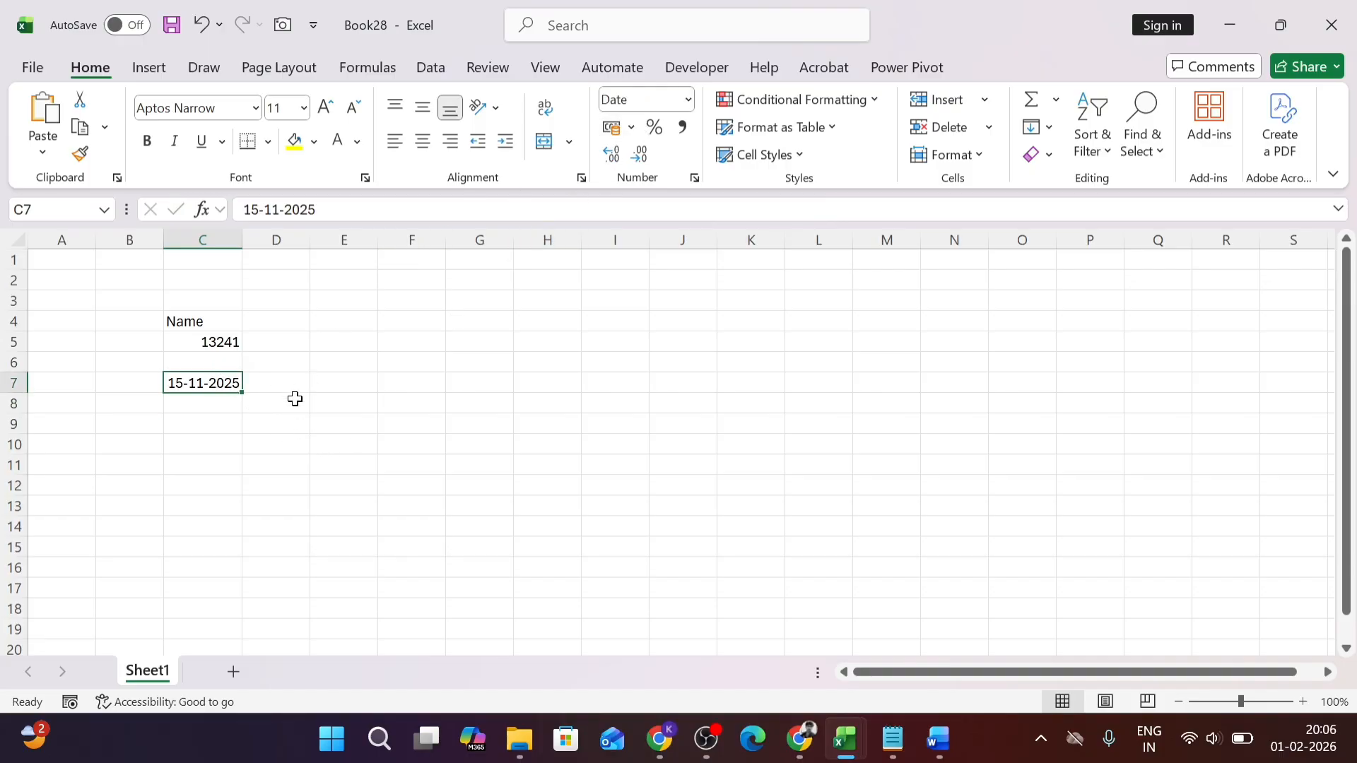
# Step: Enter the date 21-10-2026 in cell C9
pyautogui.click(210, 422)
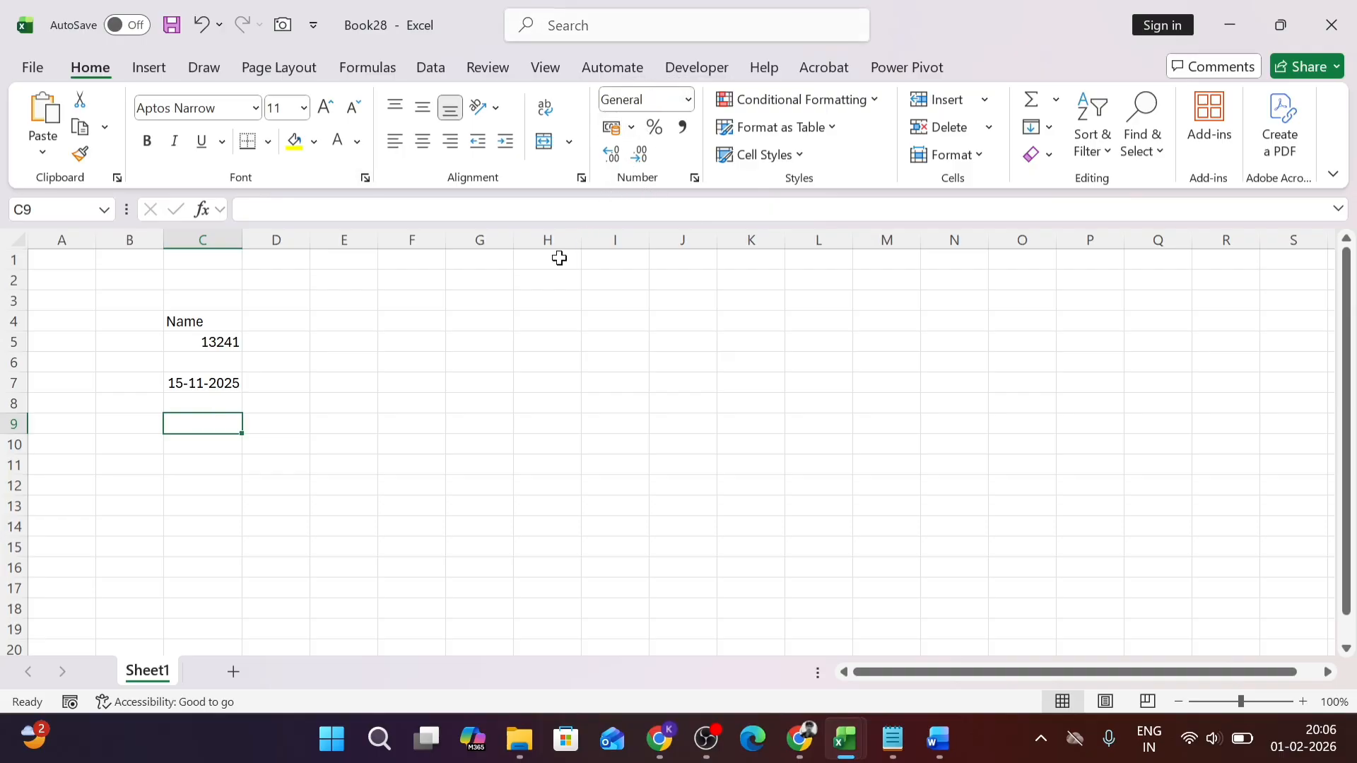
pyautogui.write('21')
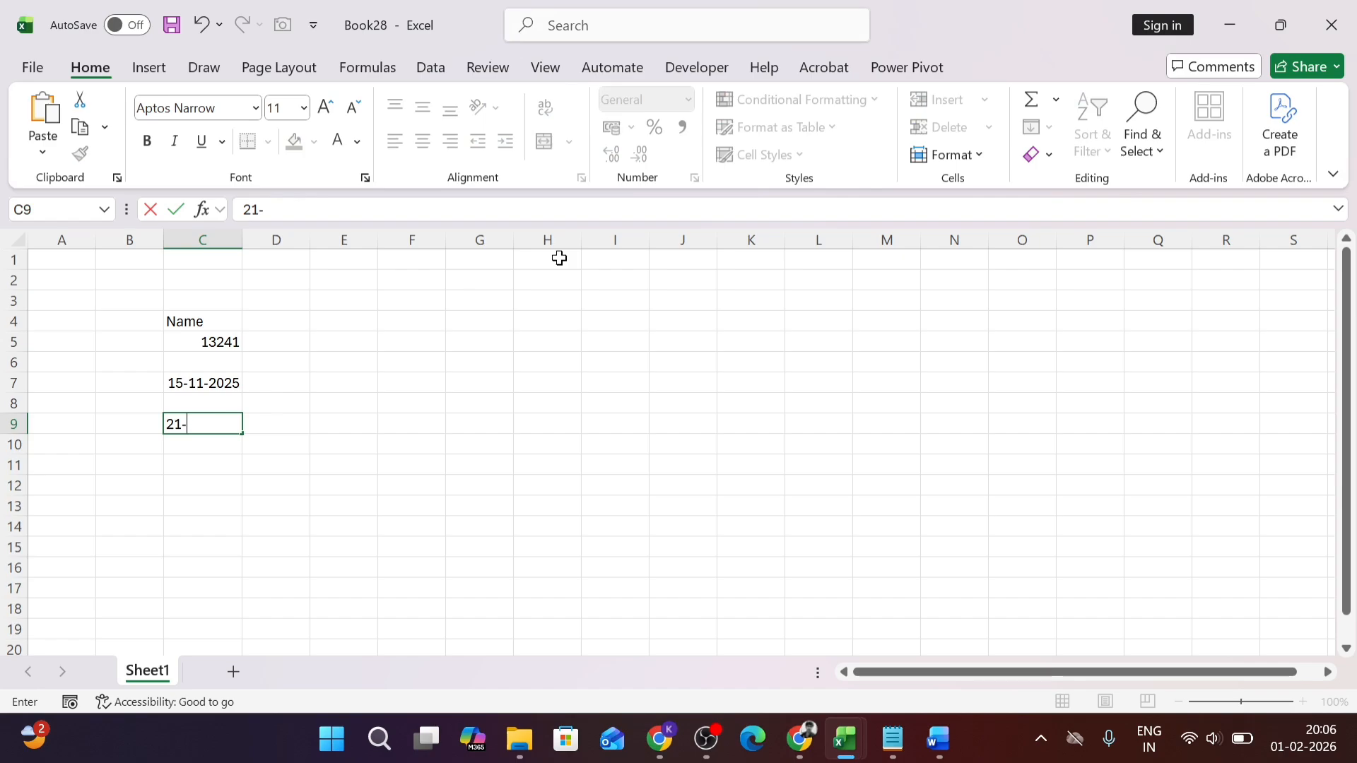
pyautogui.write('-10-2026')
pyautogui.press('Return')
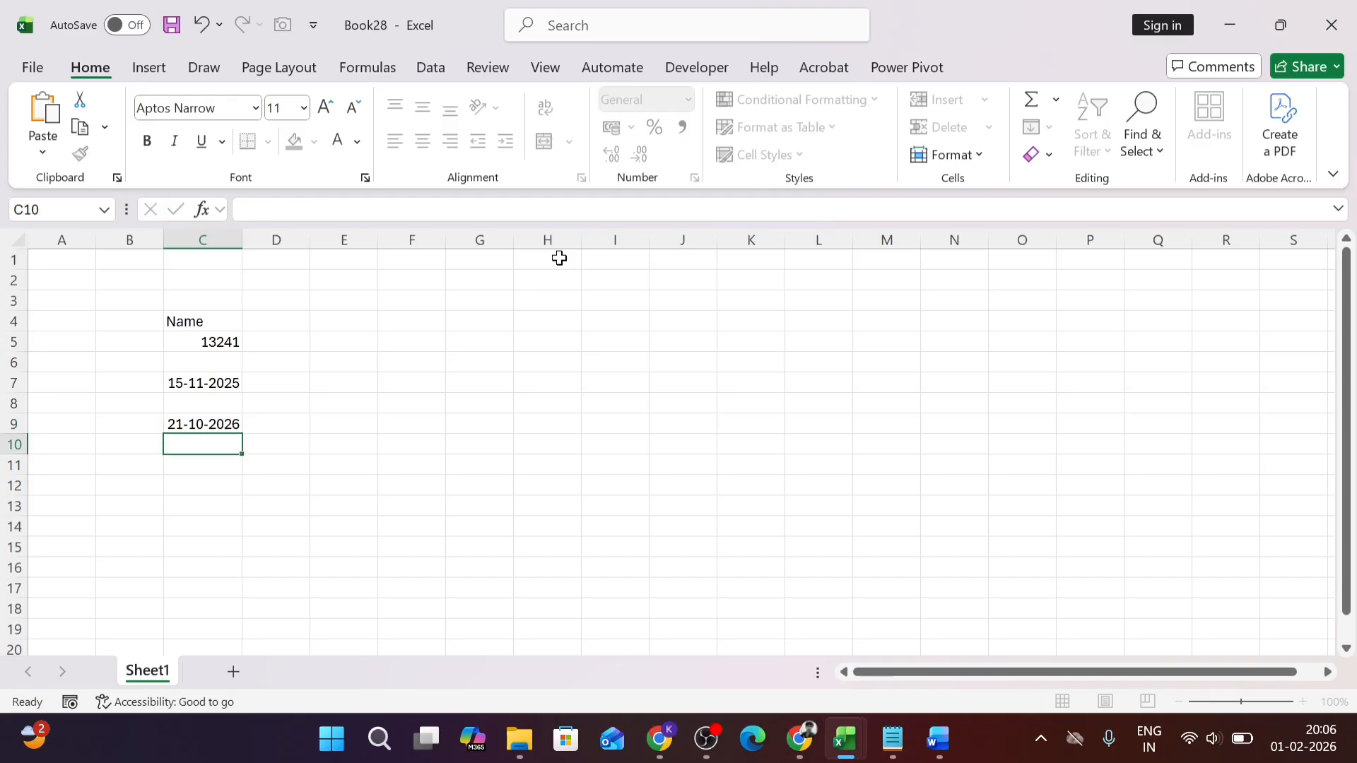
pyautogui.press('Up')
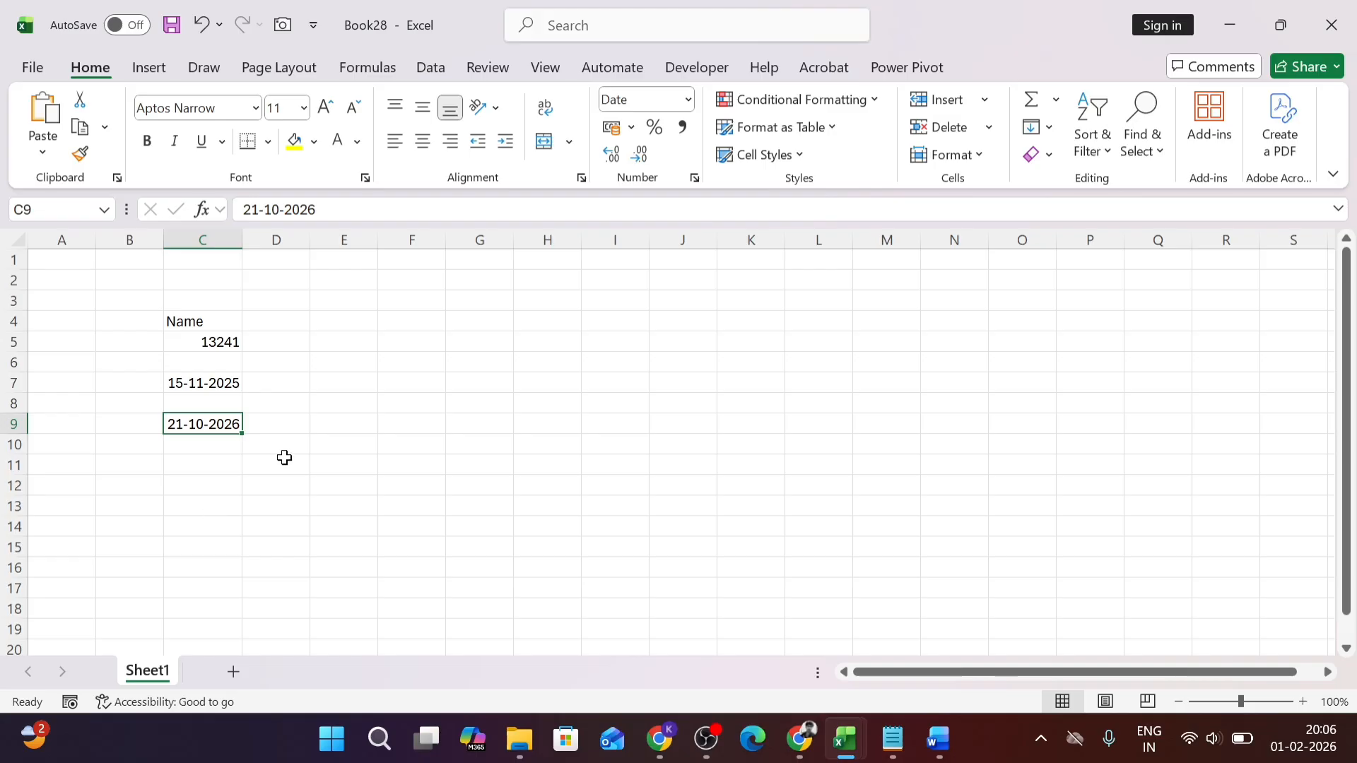
# Step: Insert an empty row directly above the row containing 13241
pyautogui.click(201, 341)
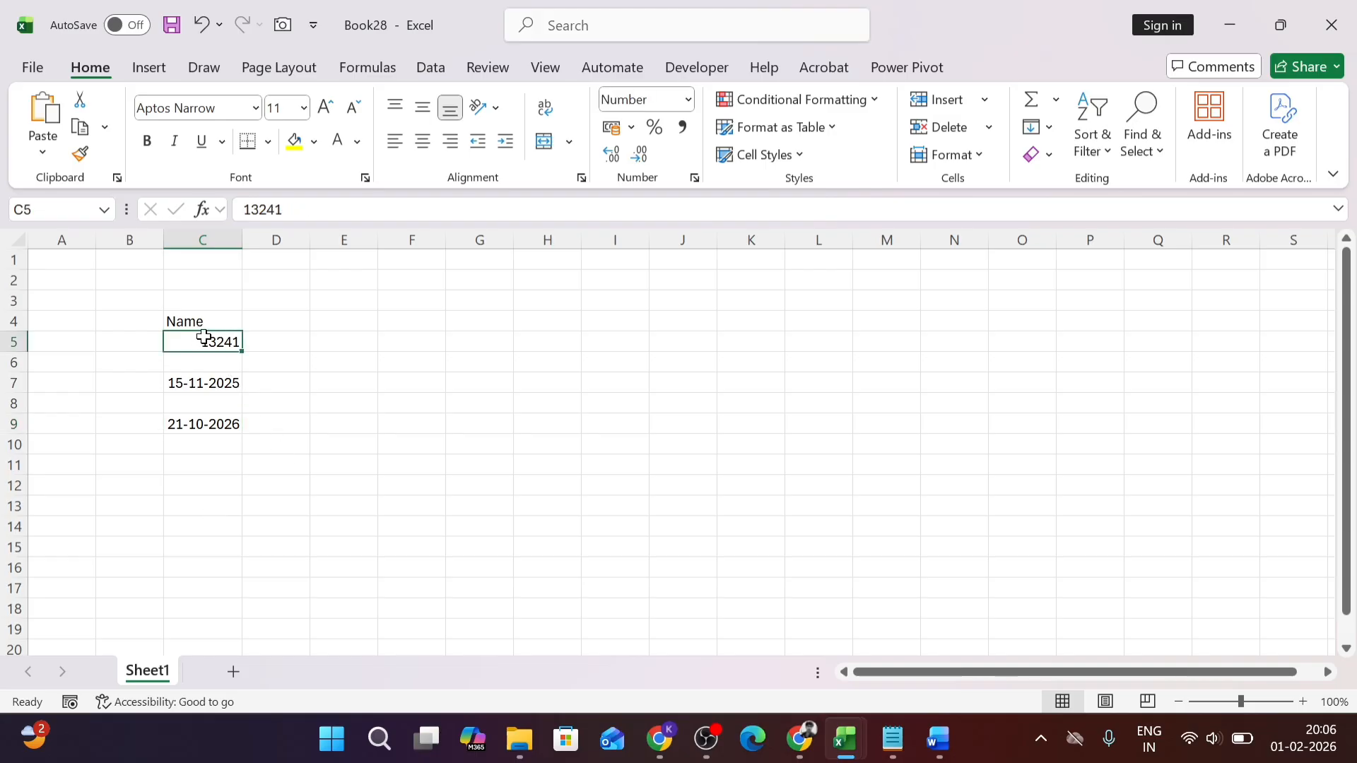
pyautogui.hotkey('shift', 'space')
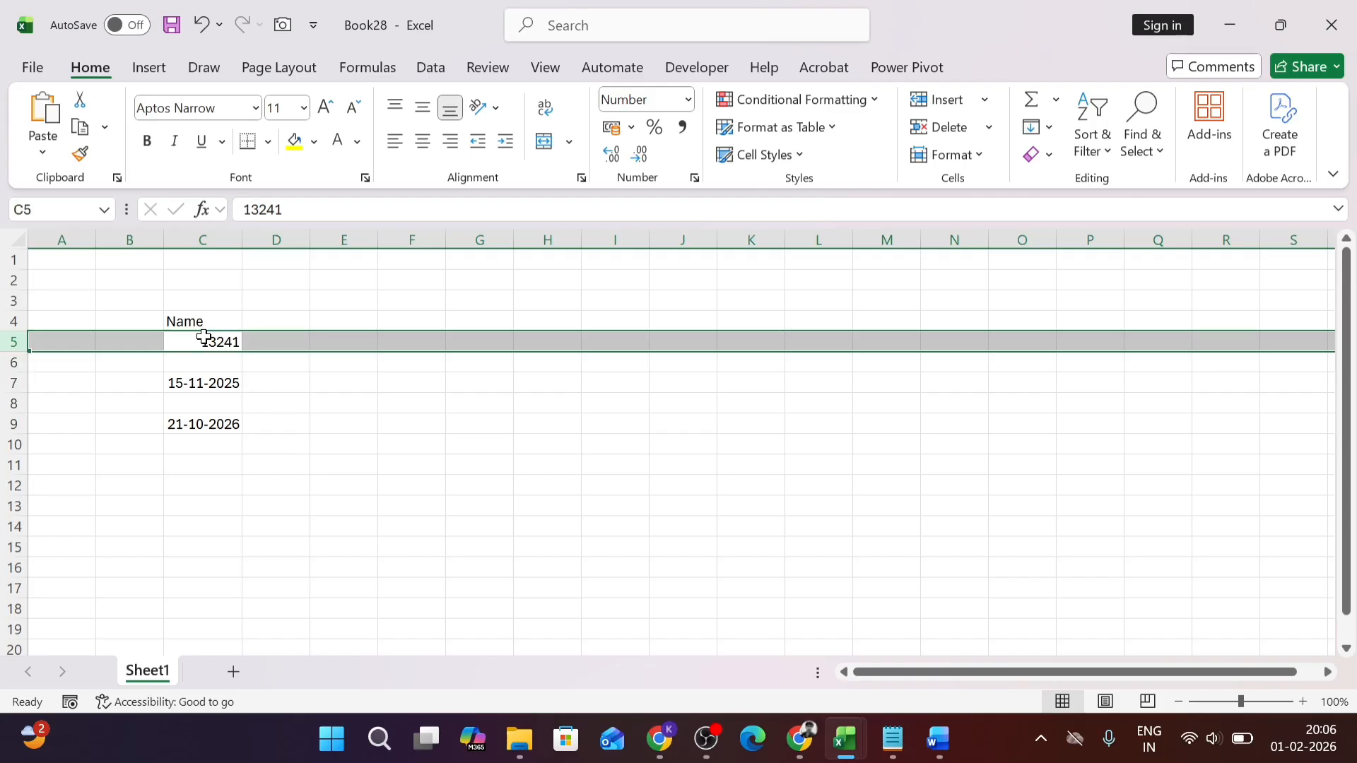
pyautogui.hotkey('ctrl', 'shift', '=')
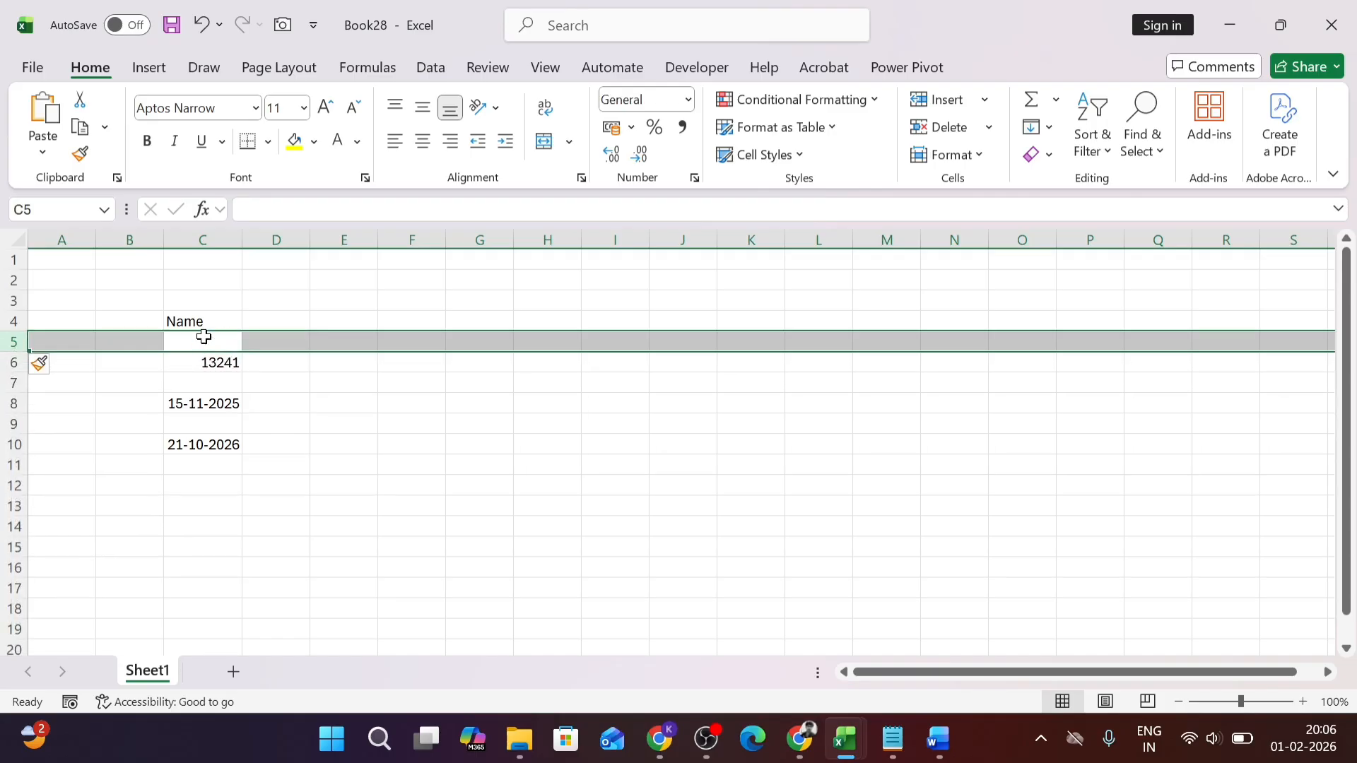
pyautogui.press('Right')
pyautogui.press('Right')
pyautogui.press('Left')
pyautogui.press('Down')
pyautogui.press('Left')
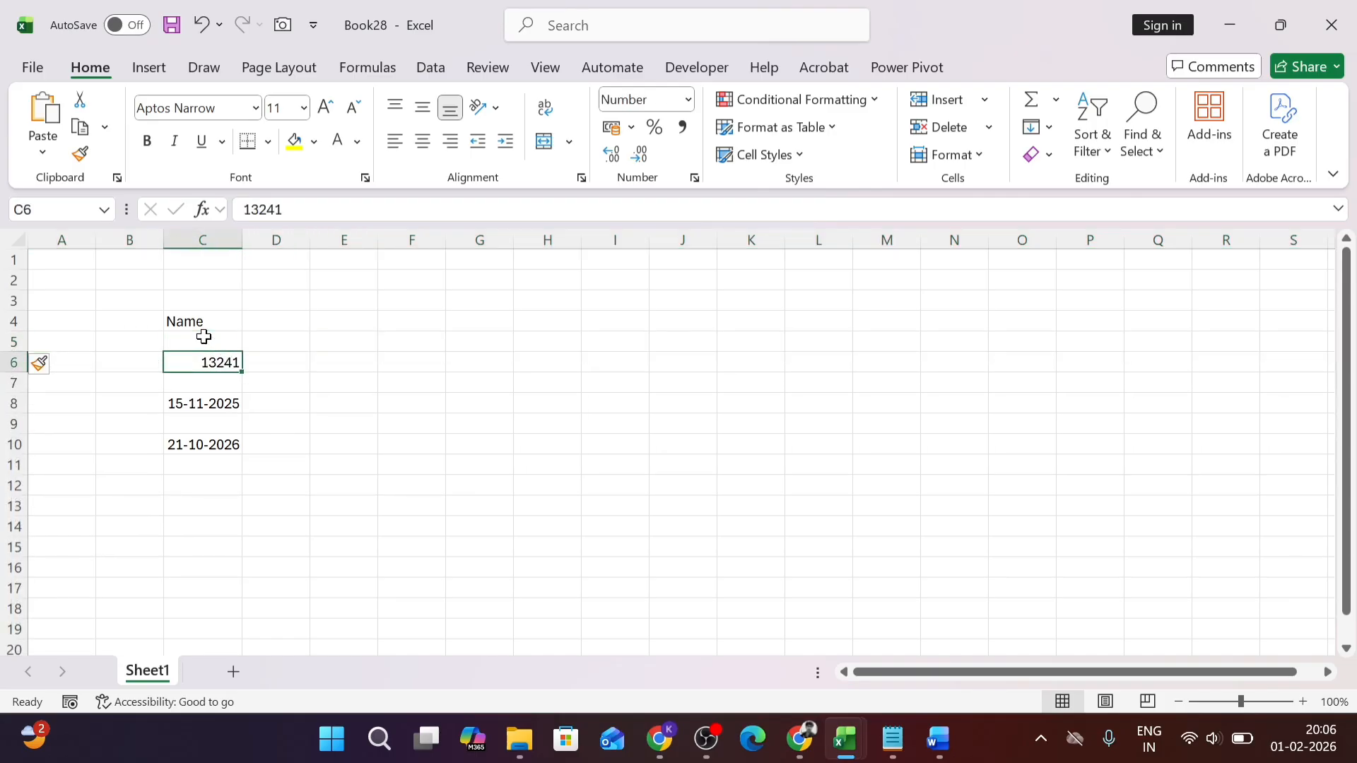
# Step: Add a thin outside border around the Name cell C4
pyautogui.press('Right')
pyautogui.press('Up')
pyautogui.press('Left')
pyautogui.press('Up')
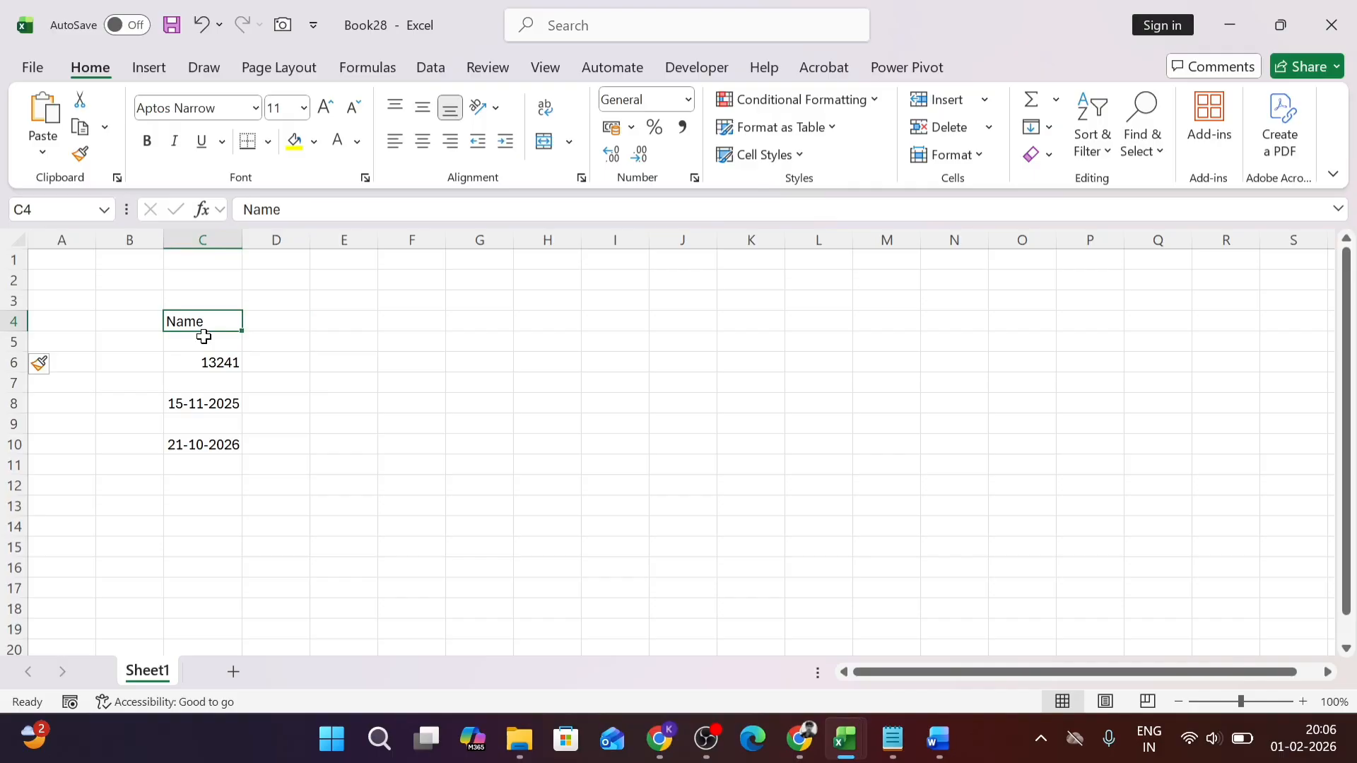
pyautogui.press('alt')
pyautogui.press('h')
pyautogui.press('b')
pyautogui.press('s')
# Step: Add a thin outside border around cell C6 containing 13241
pyautogui.press('Down')
pyautogui.press('Down')
pyautogui.press('Down')
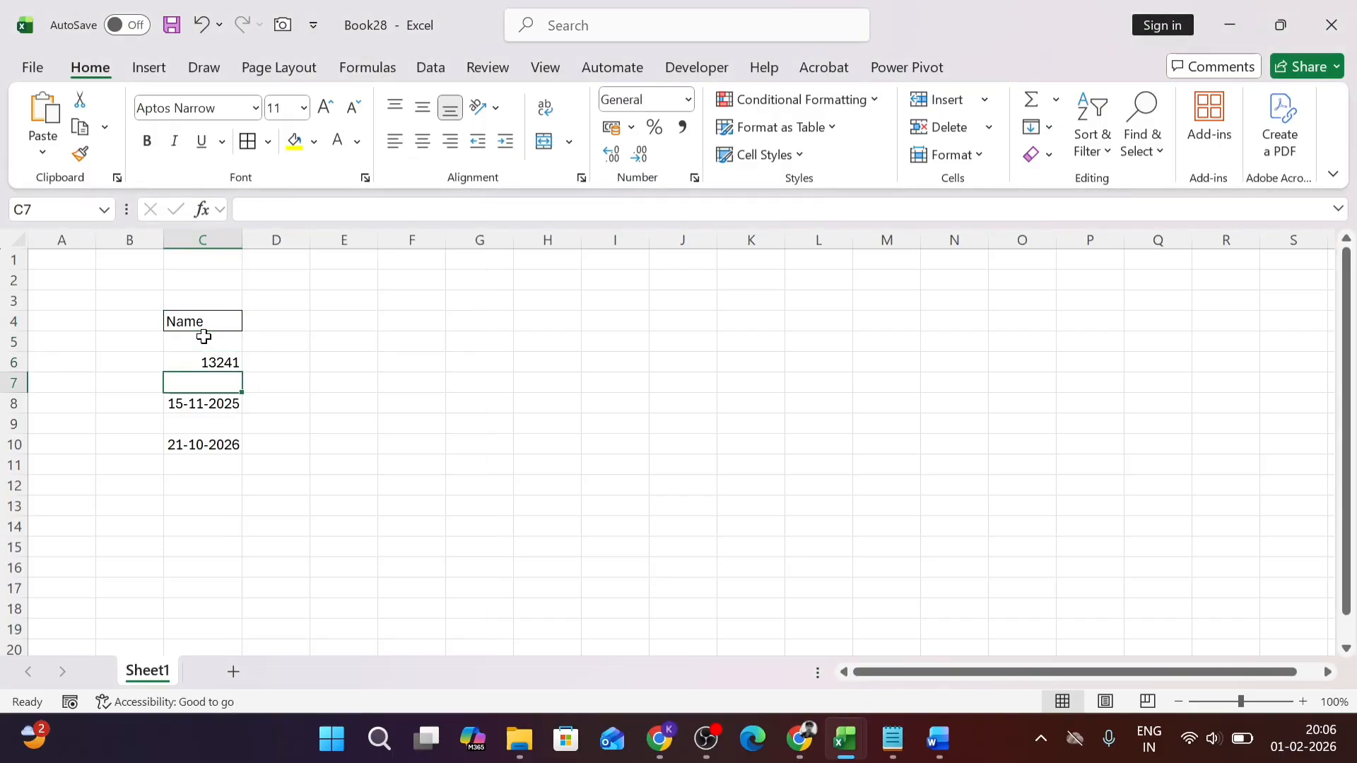
pyautogui.press('Up')
pyautogui.press('alt')
pyautogui.press('h')
pyautogui.press('b')
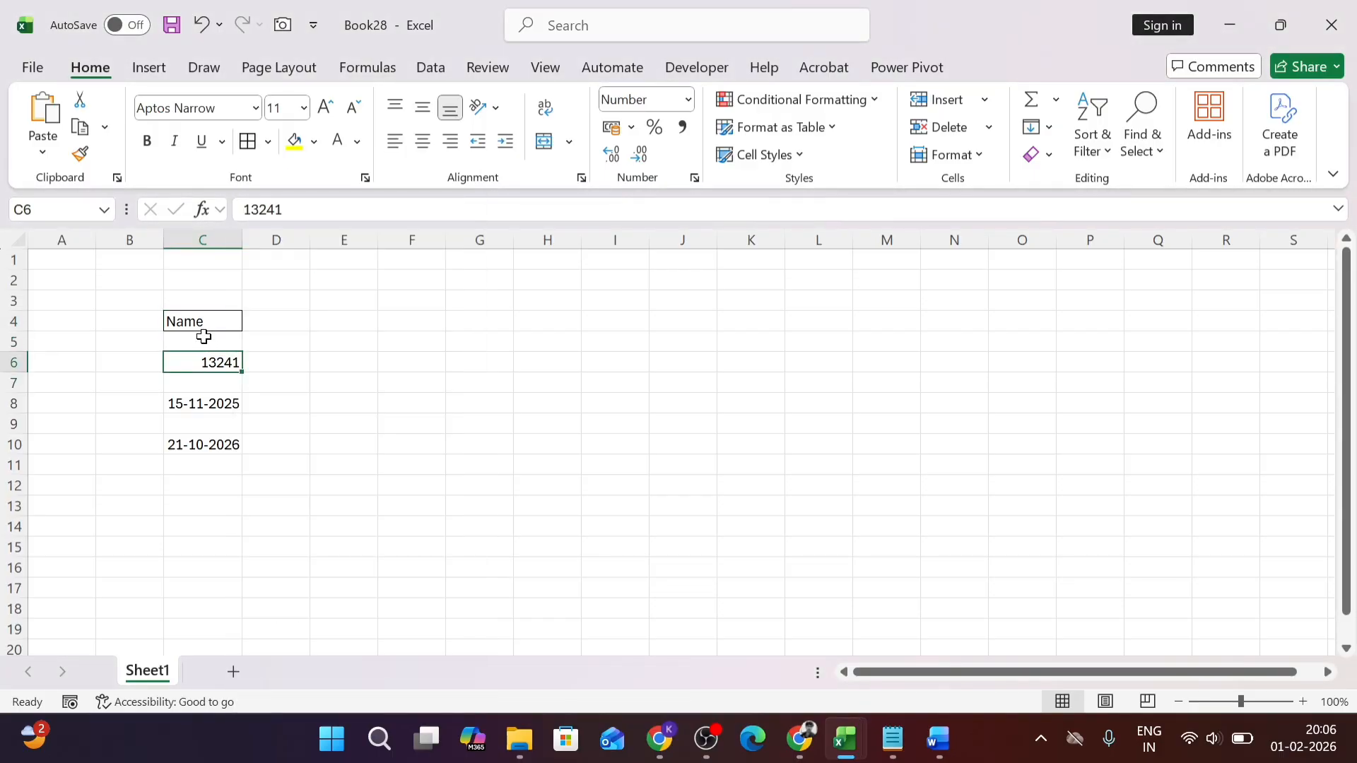
pyautogui.press('s')
# Step: Add a thin outside border around the date cell C8
pyautogui.press('Down')
pyautogui.press('Down')
pyautogui.press('alt')
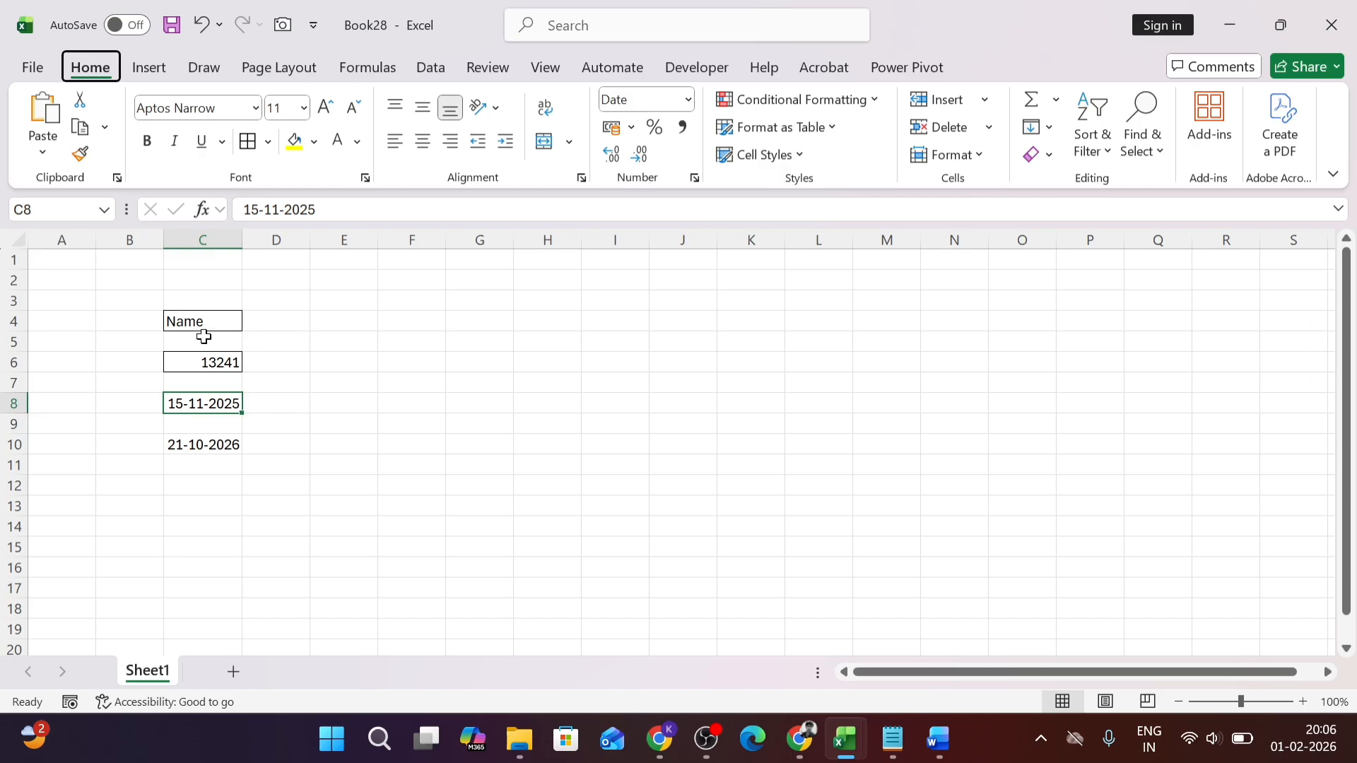
pyautogui.press('h')
pyautogui.press('b')
pyautogui.press('s')
# Step: Add a thin outside border around the date cell C10
pyautogui.press('Down')
pyautogui.press('Down')
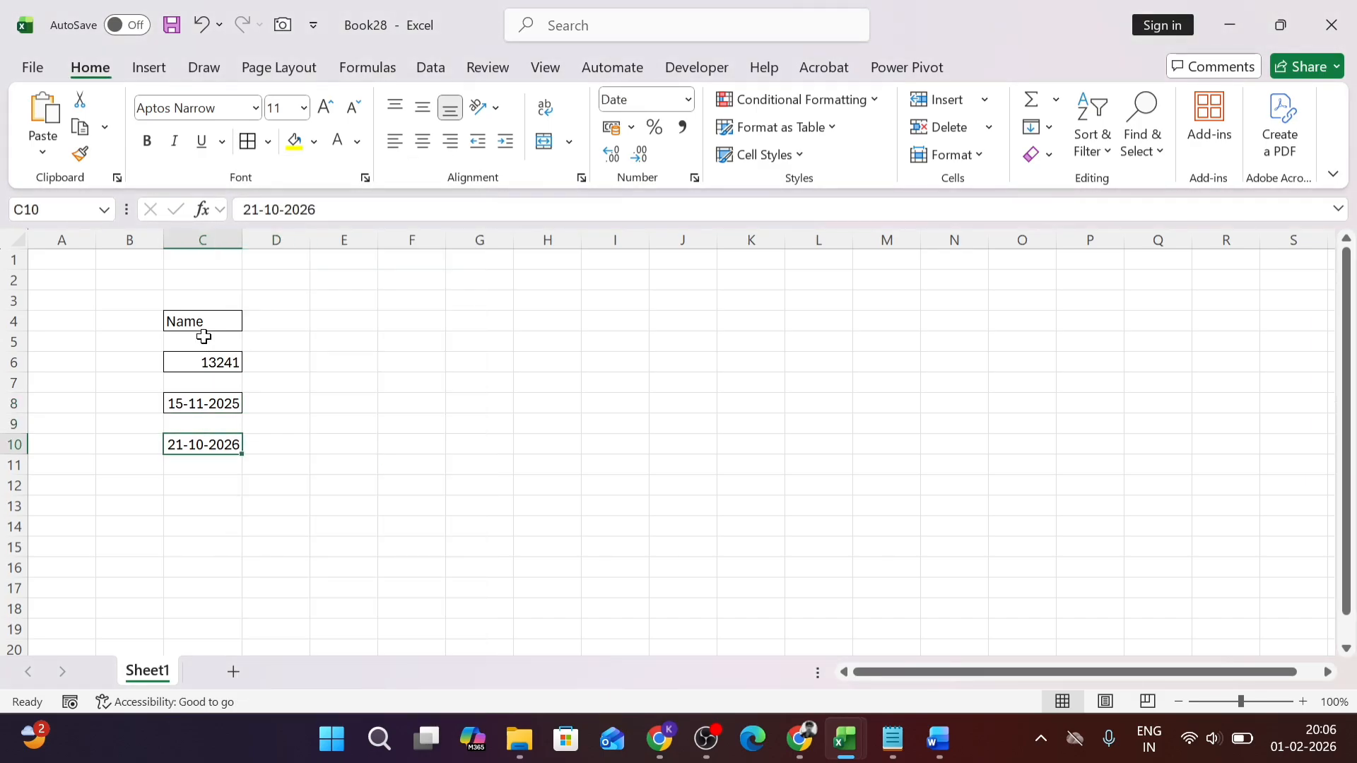
pyautogui.press('alt')
pyautogui.press('h')
pyautogui.press('b')
pyautogui.press('s')
pyautogui.click(327, 470)
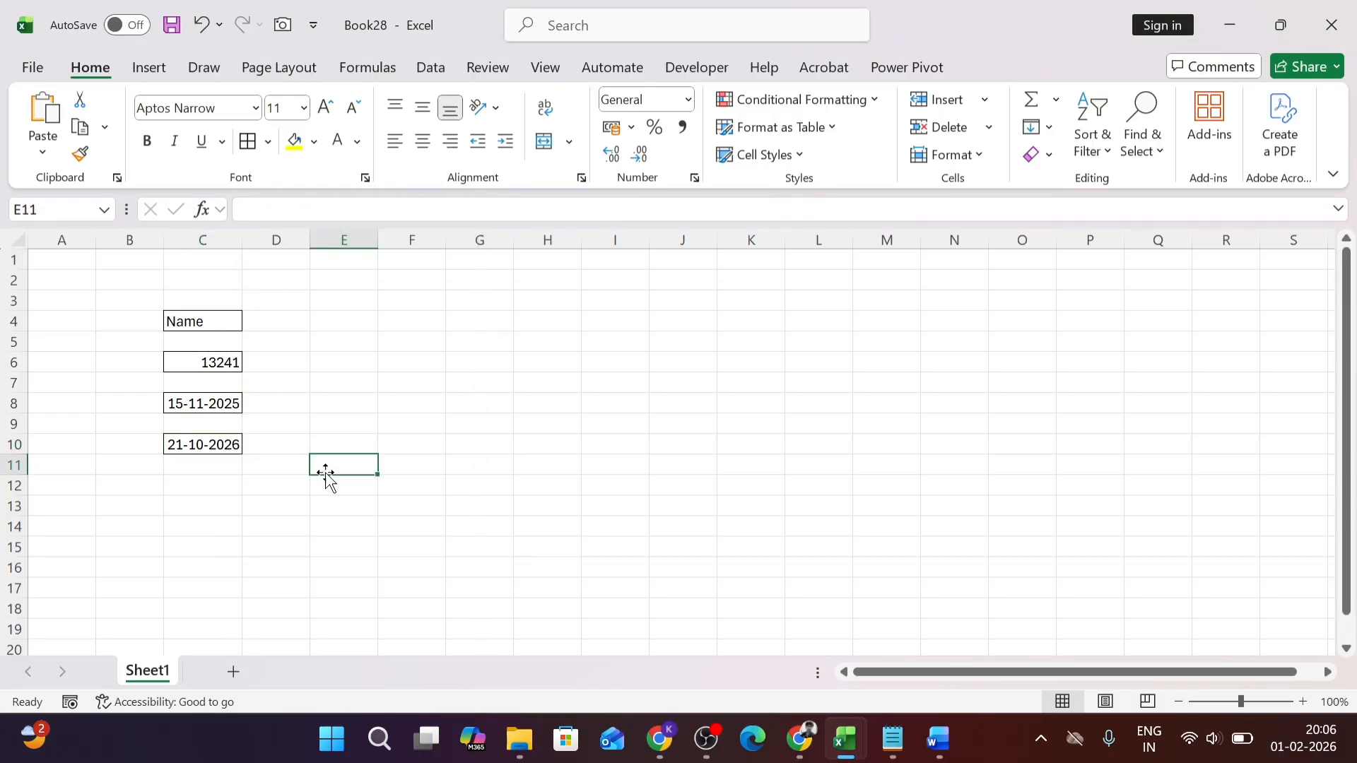
# Step: Review the number formats offered for the Name text in cell C4
pyautogui.press('Left')
pyautogui.press('Up')
pyautogui.press('Up')
pyautogui.press('Up')
pyautogui.press('Left')
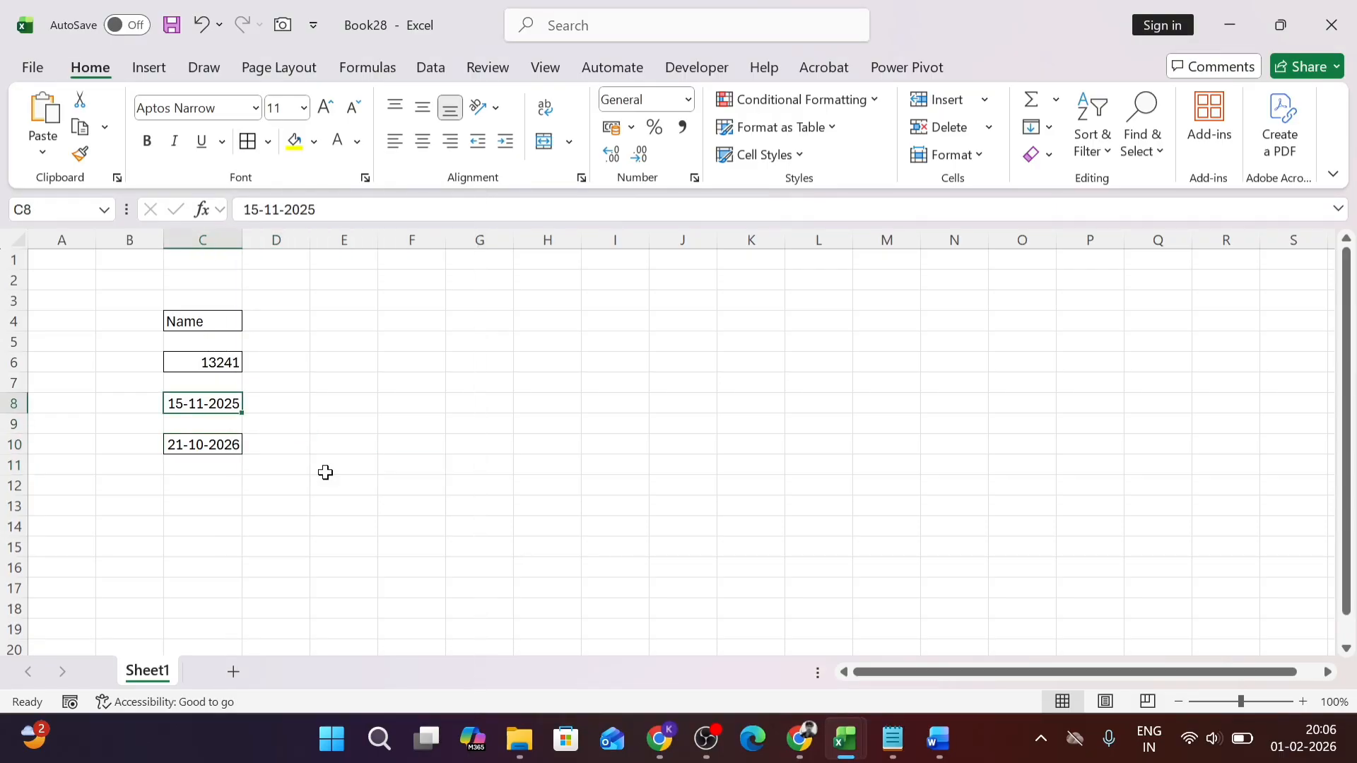
pyautogui.press('Right')
pyautogui.press('Up')
pyautogui.press('Up')
pyautogui.press('Up')
pyautogui.press('Left')
pyautogui.press('Up')
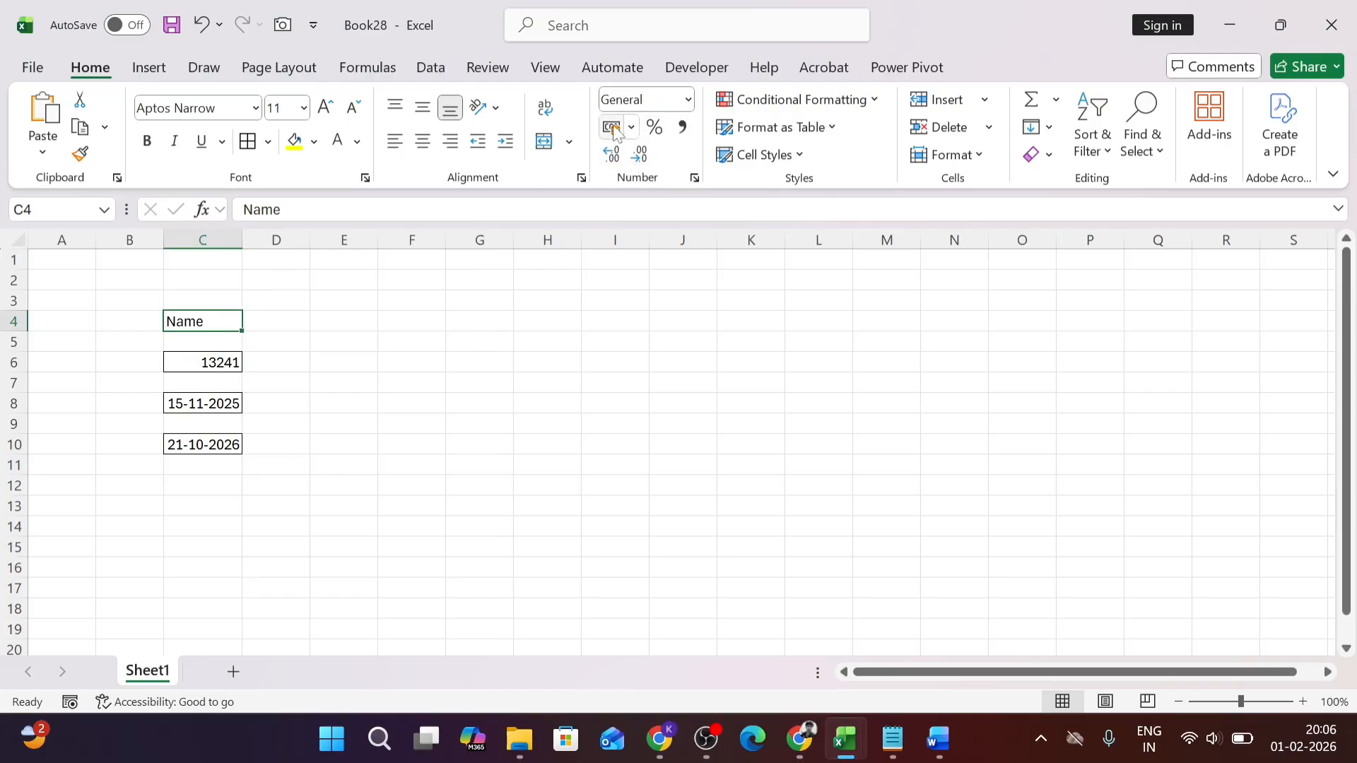
pyautogui.click(688, 100)
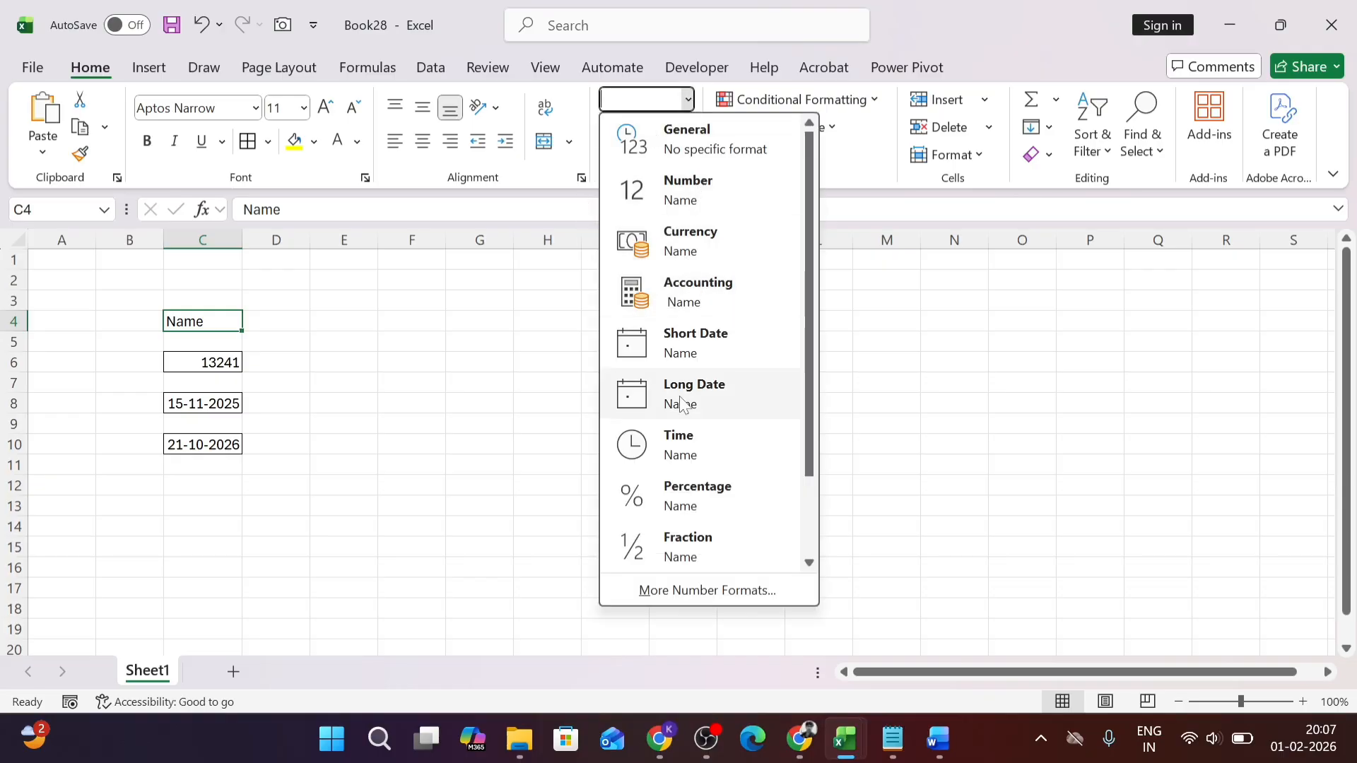
pyautogui.click(205, 364)
# Step: Apply the Short Date format to the date in C8, and switch it to Long Date
pyautogui.click(215, 403)
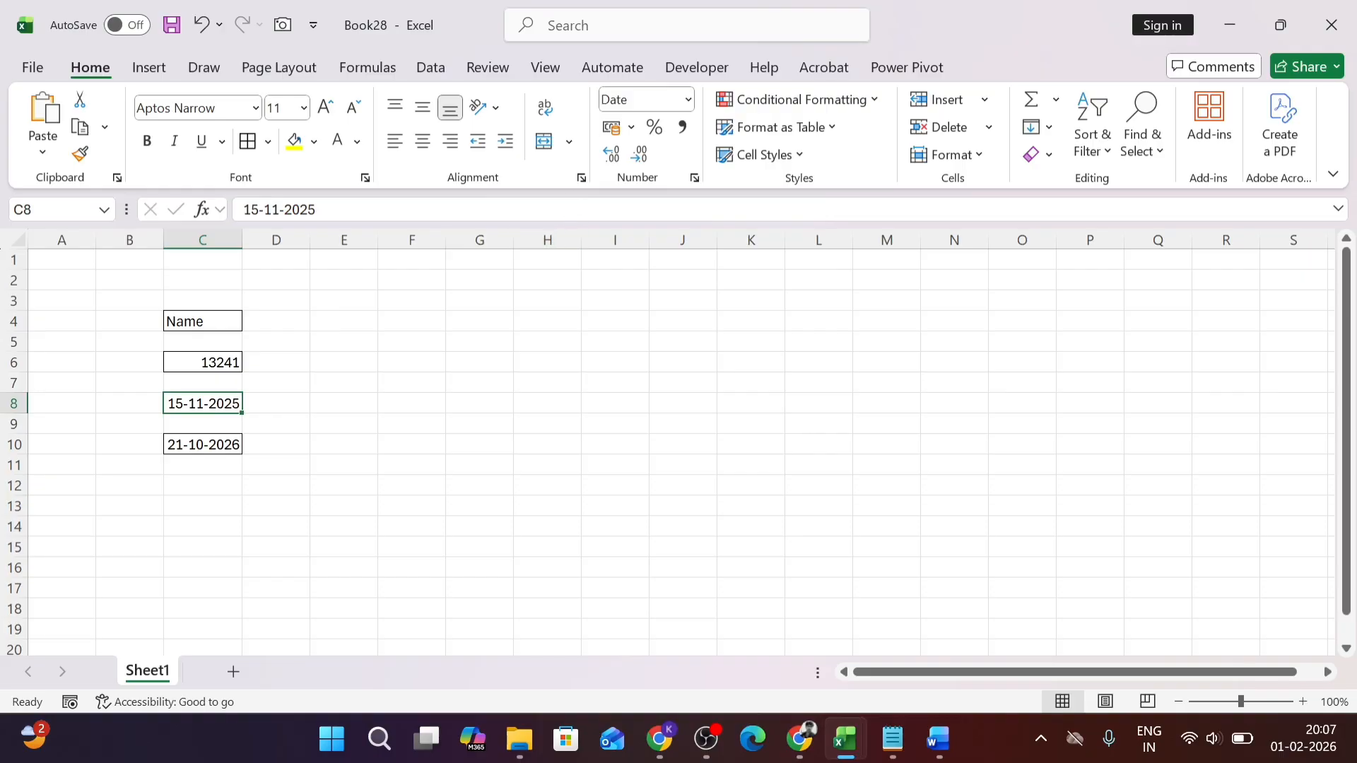
pyautogui.click(688, 101)
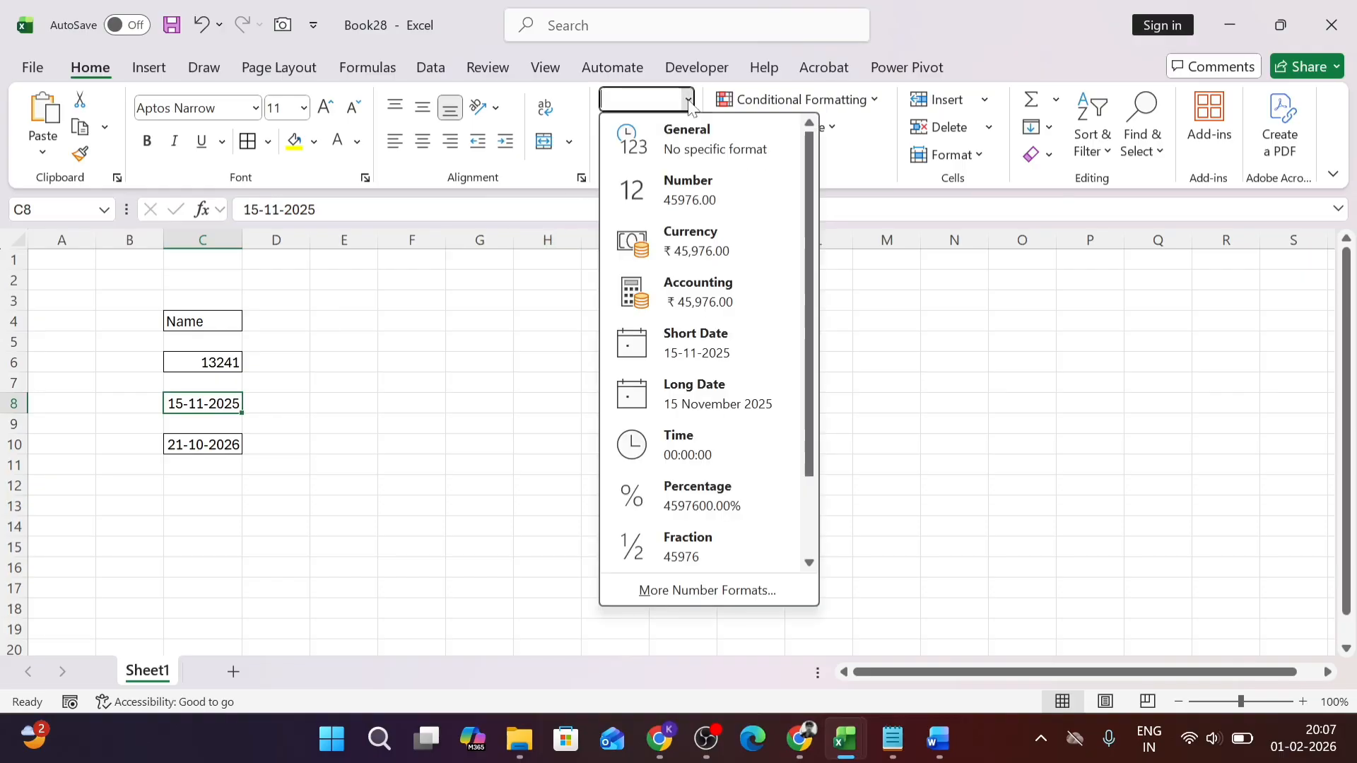
pyautogui.click(657, 345)
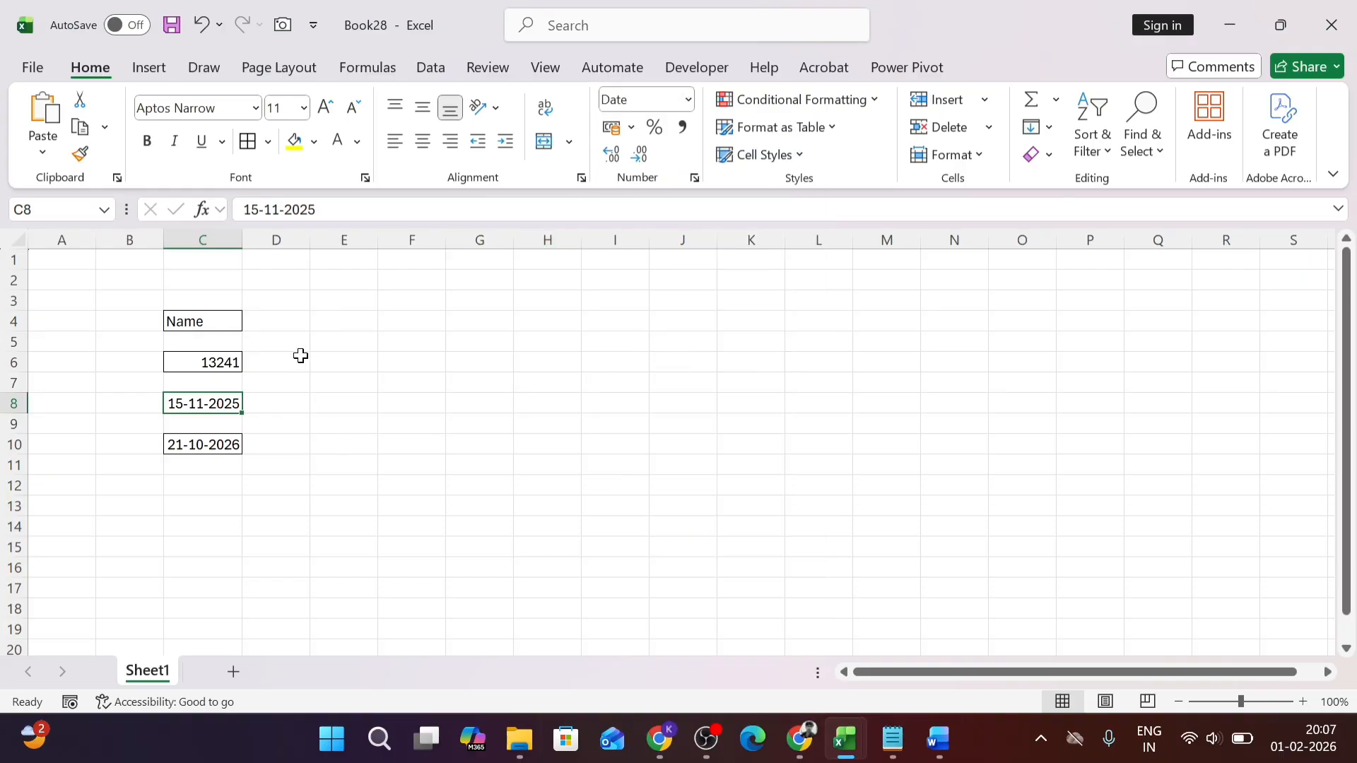
pyautogui.click(689, 101)
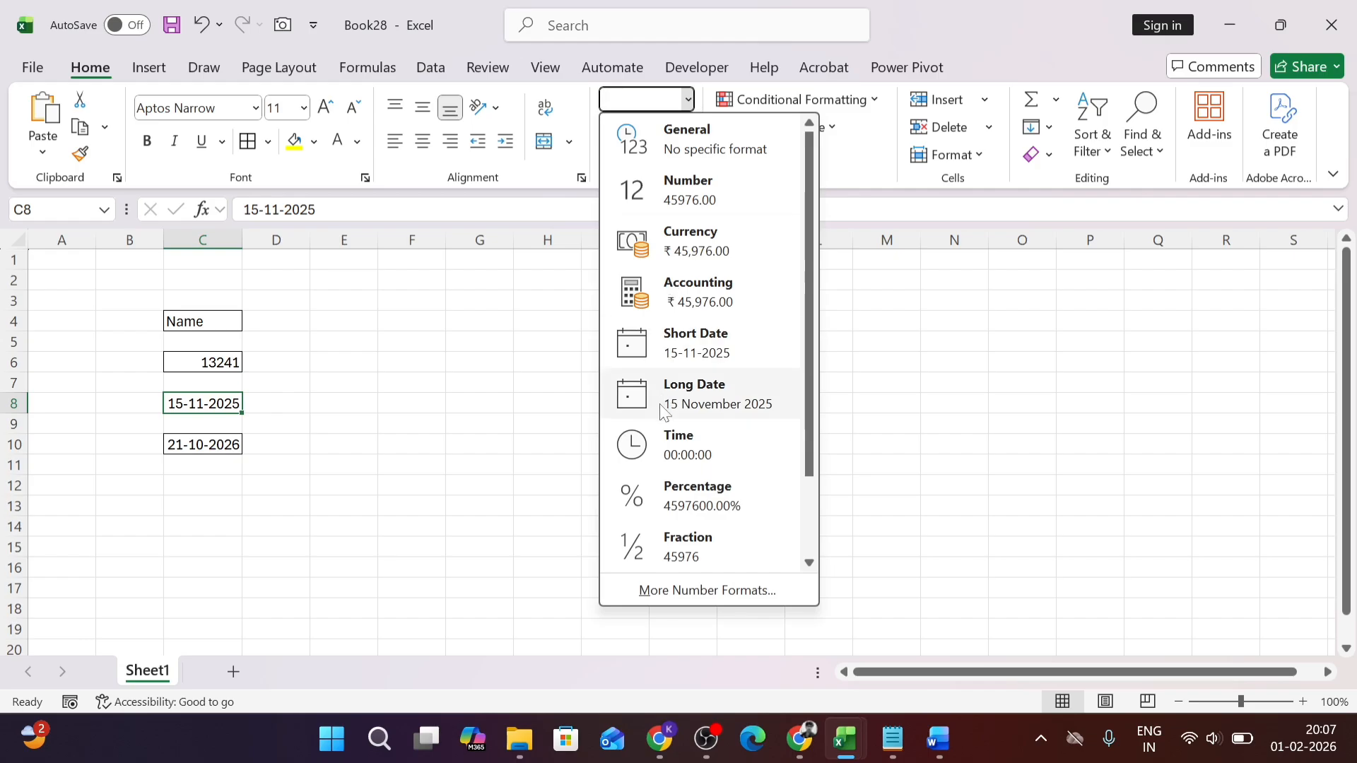
pyautogui.click(665, 403)
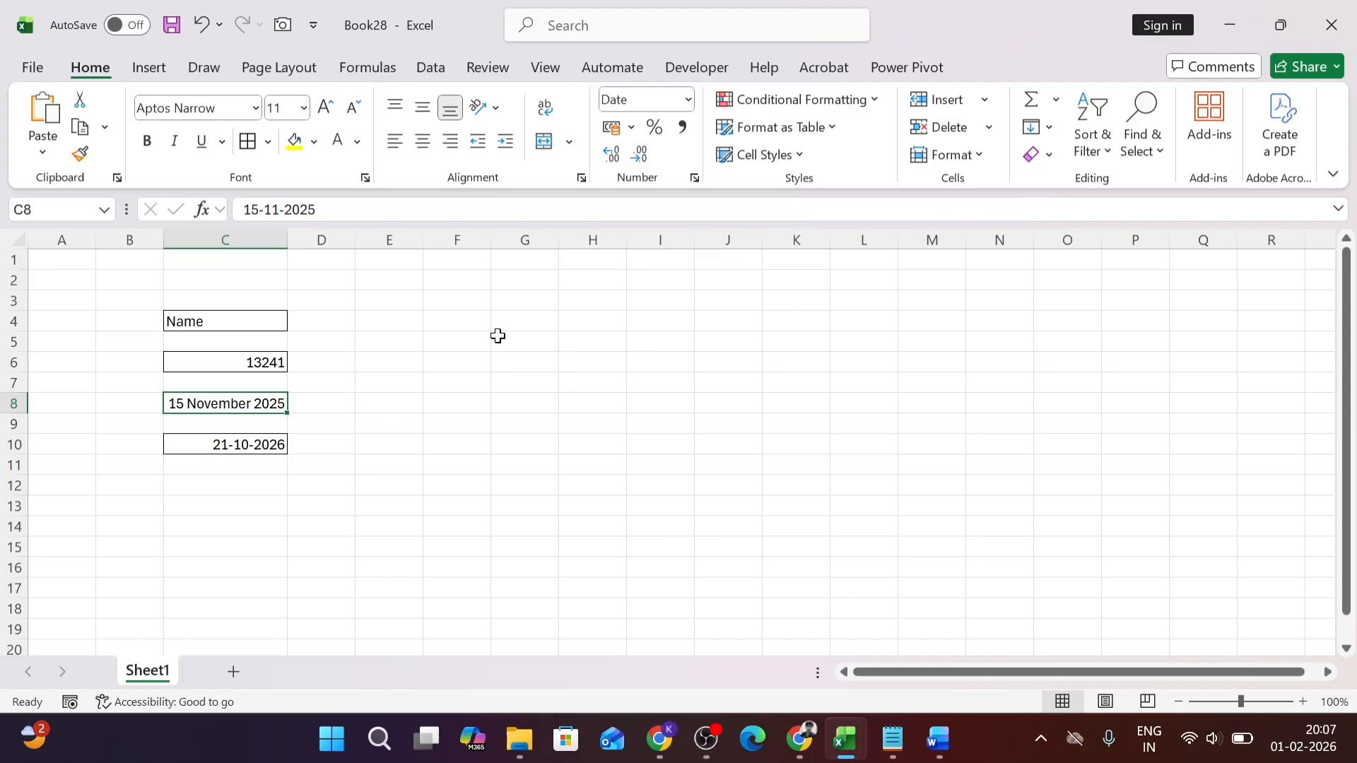
# Step: Apply the rupee Accounting format to the number in cell C6
pyautogui.click(252, 363)
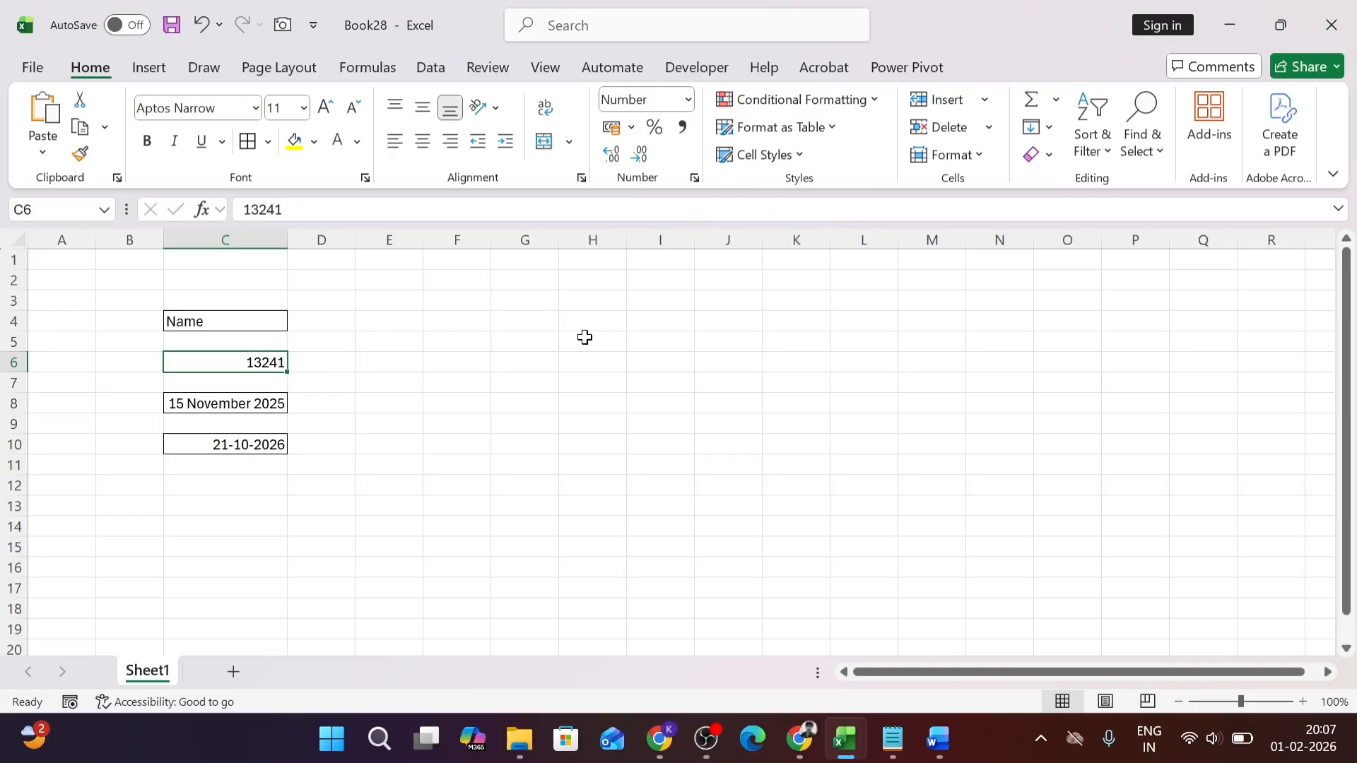
pyautogui.click(614, 136)
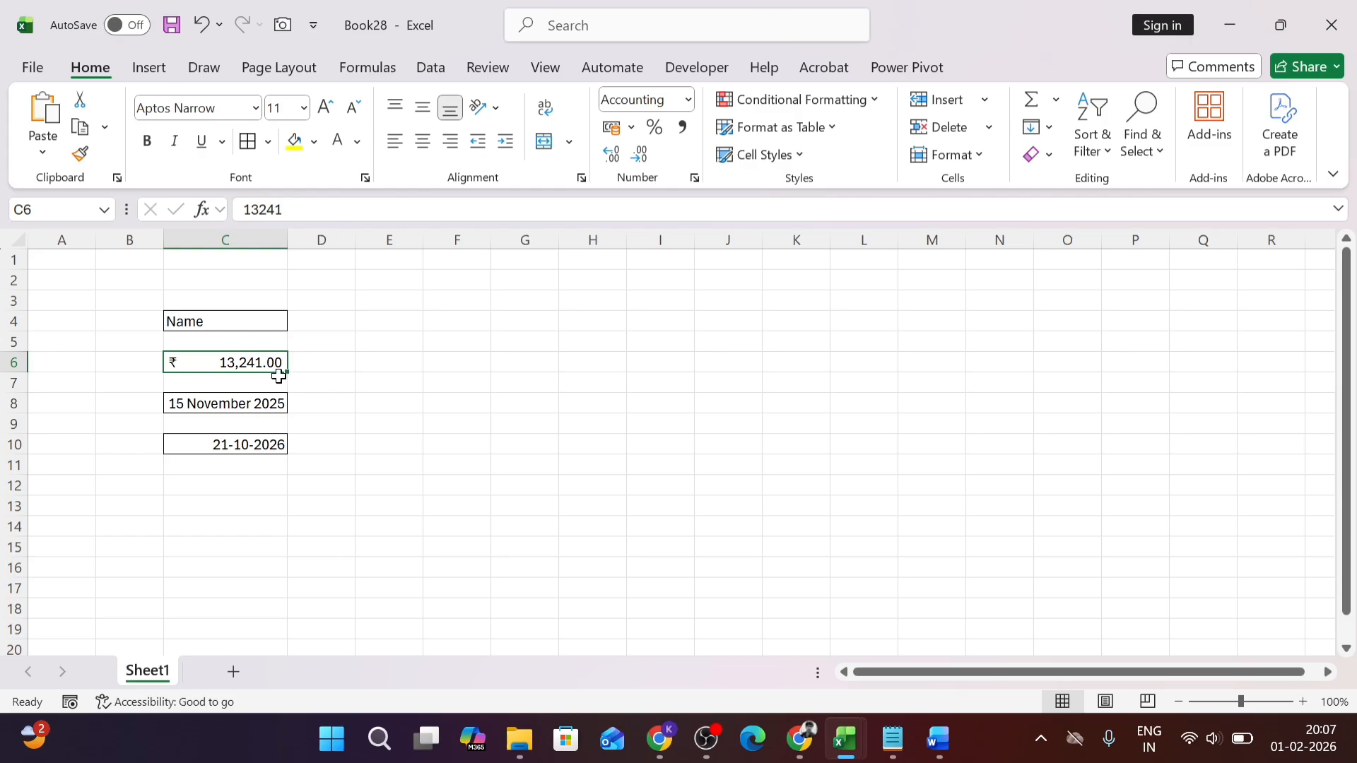
# Step: Remove both decimal places from the amount in C6 and restore them
pyautogui.click(640, 157)
pyautogui.click(640, 157)
pyautogui.click(614, 157)
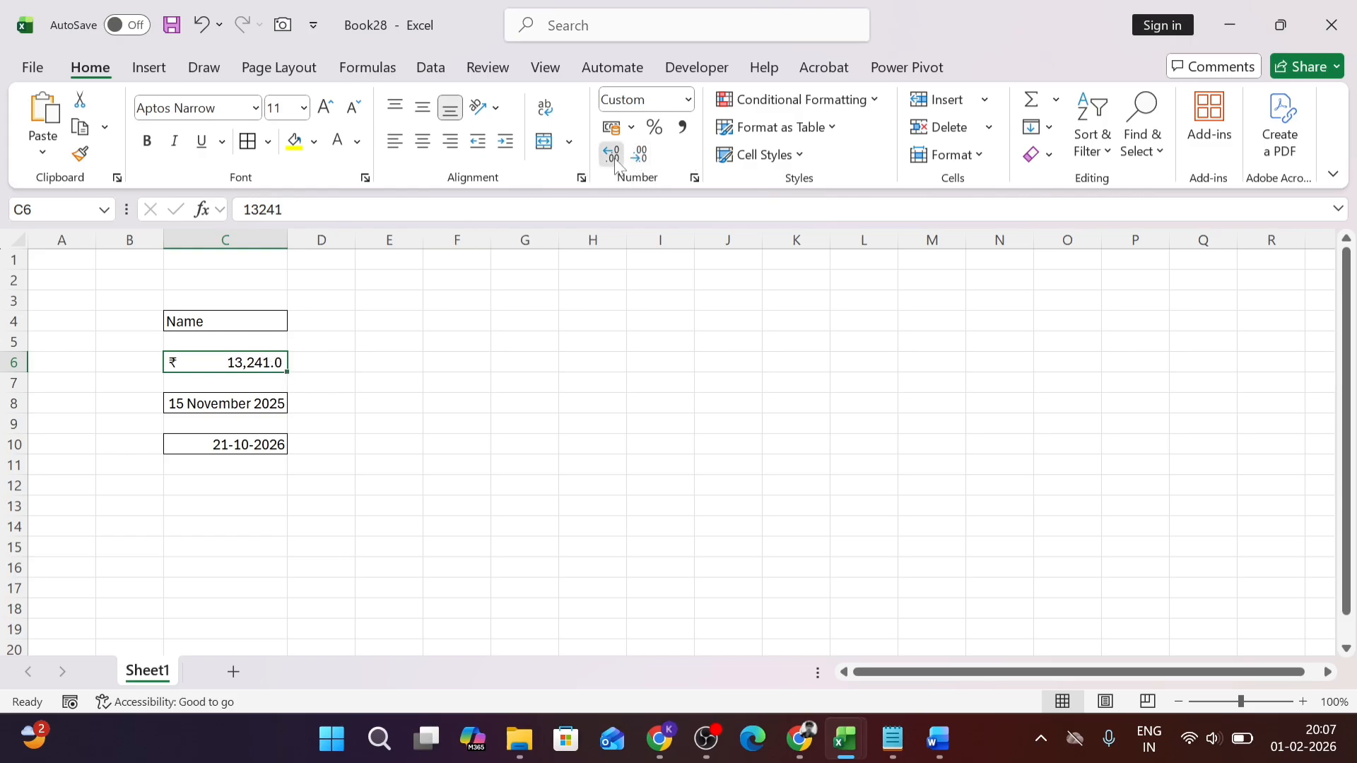
pyautogui.click(614, 157)
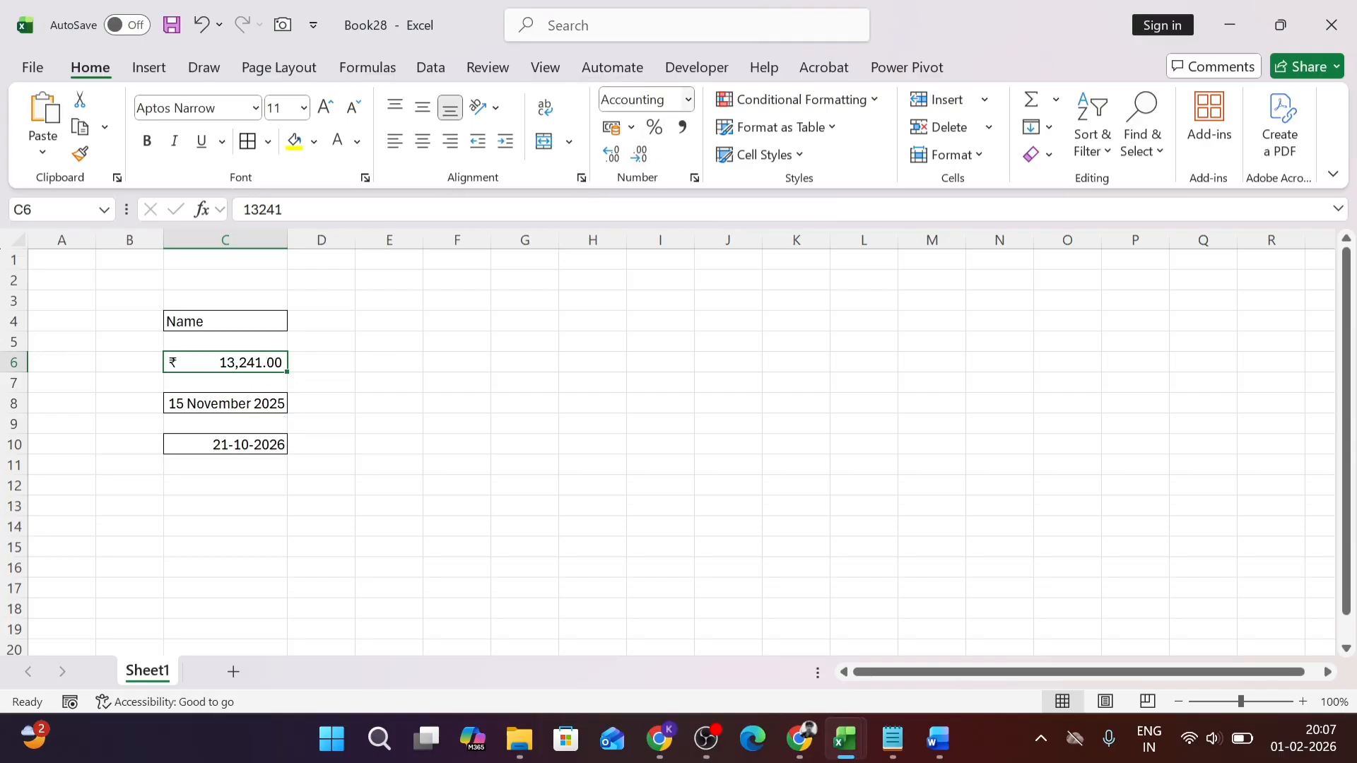
# Step: Review the number formats offered for C6, and add all borders to the empty cell E4
pyautogui.click(688, 99)
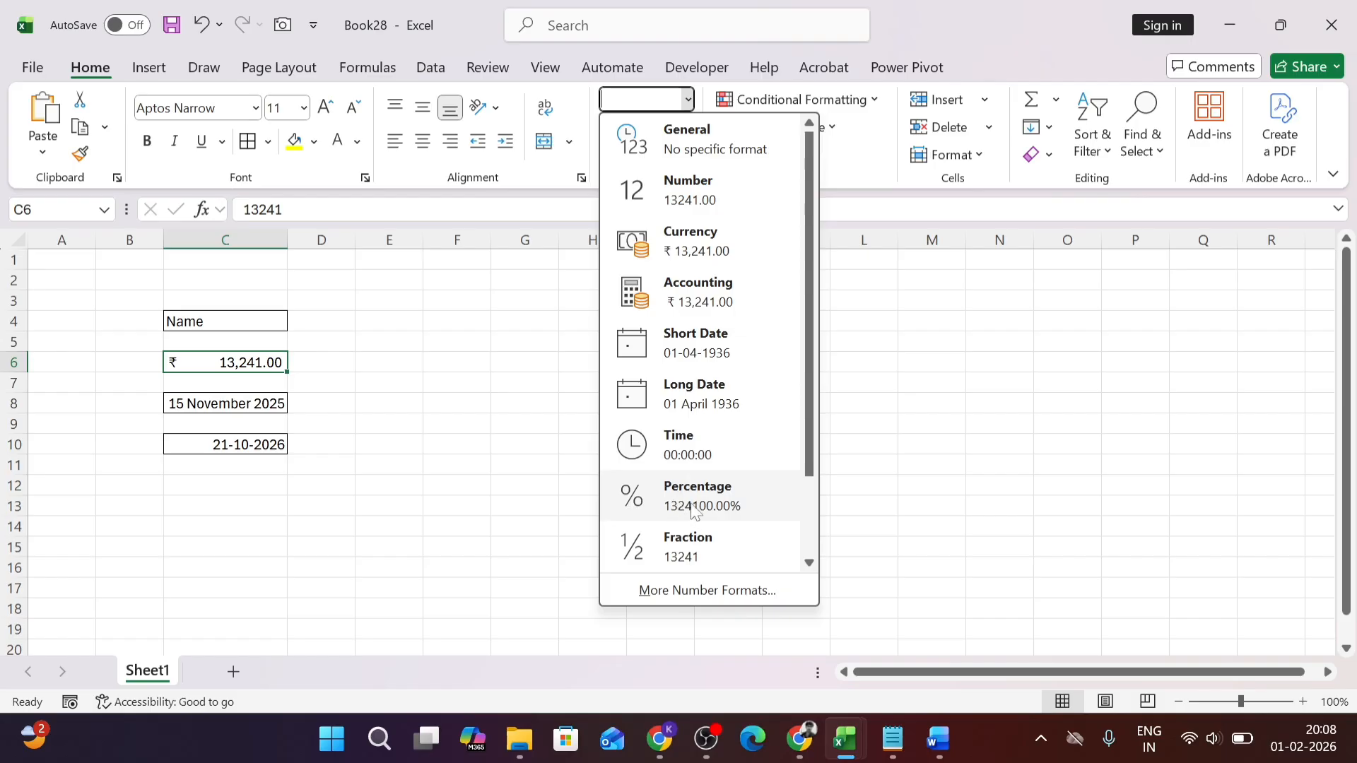
pyautogui.click(387, 330)
pyautogui.click(388, 327)
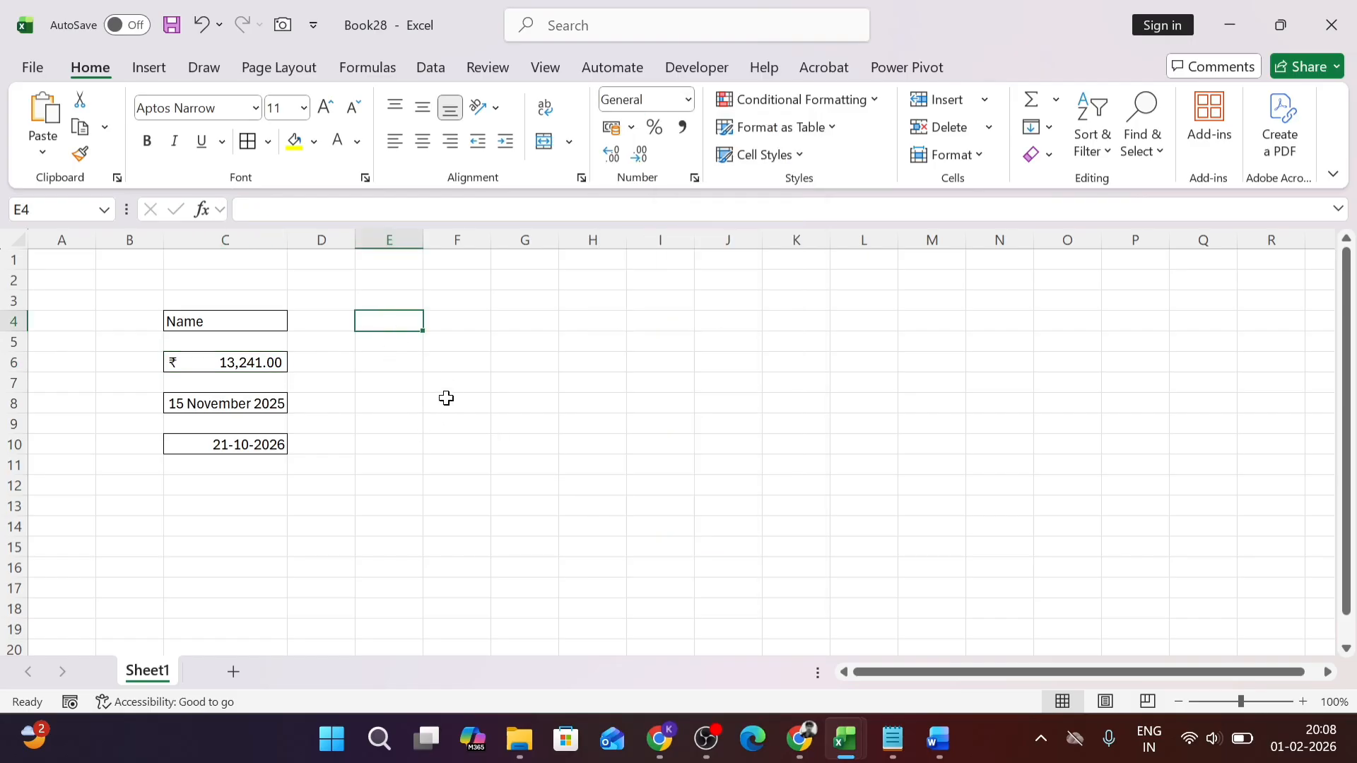
pyautogui.press('alt')
pyautogui.press('h')
pyautogui.press('b')
pyautogui.press('a')
pyautogui.press('Right')
pyautogui.press('Left')
# Step: Enter the decimal value .25 in the bordered cell E4
pyautogui.write('.')
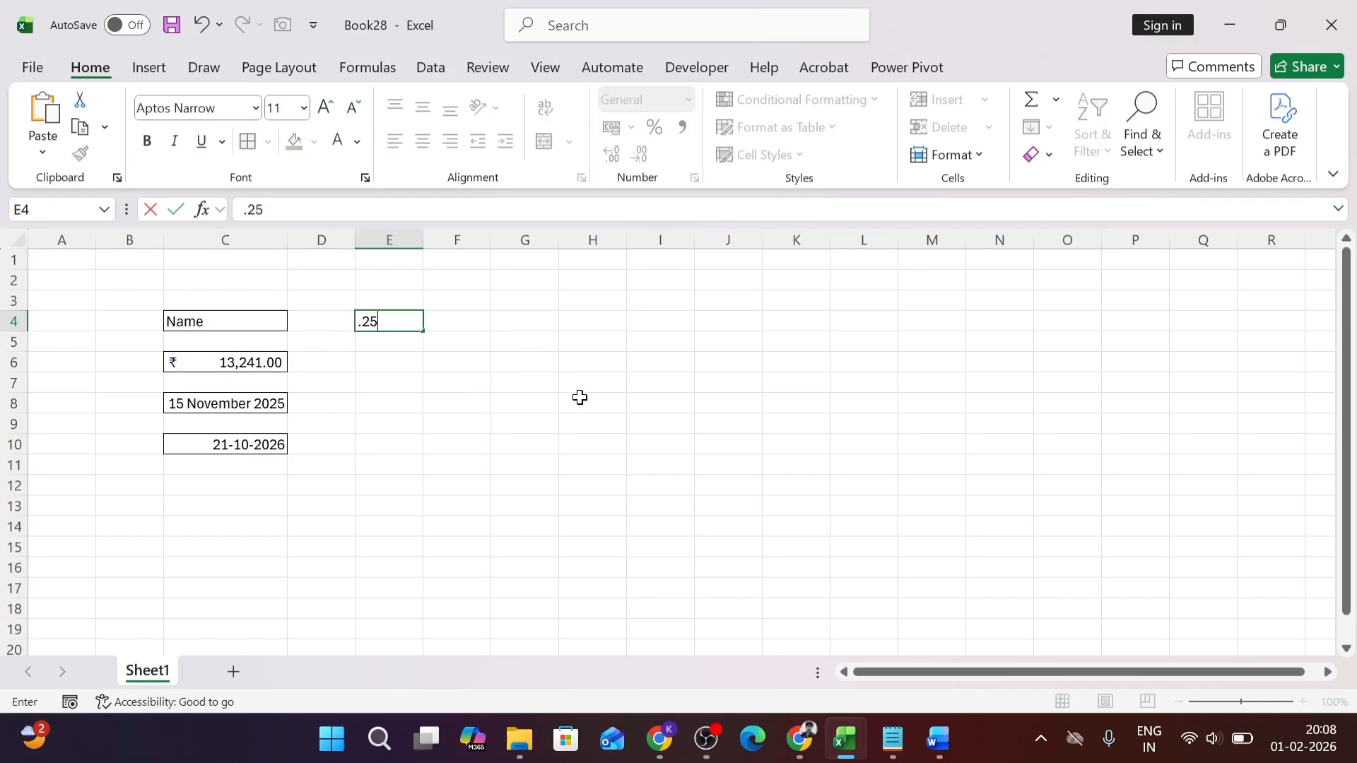
pyautogui.press('Return')
pyautogui.press('Up')
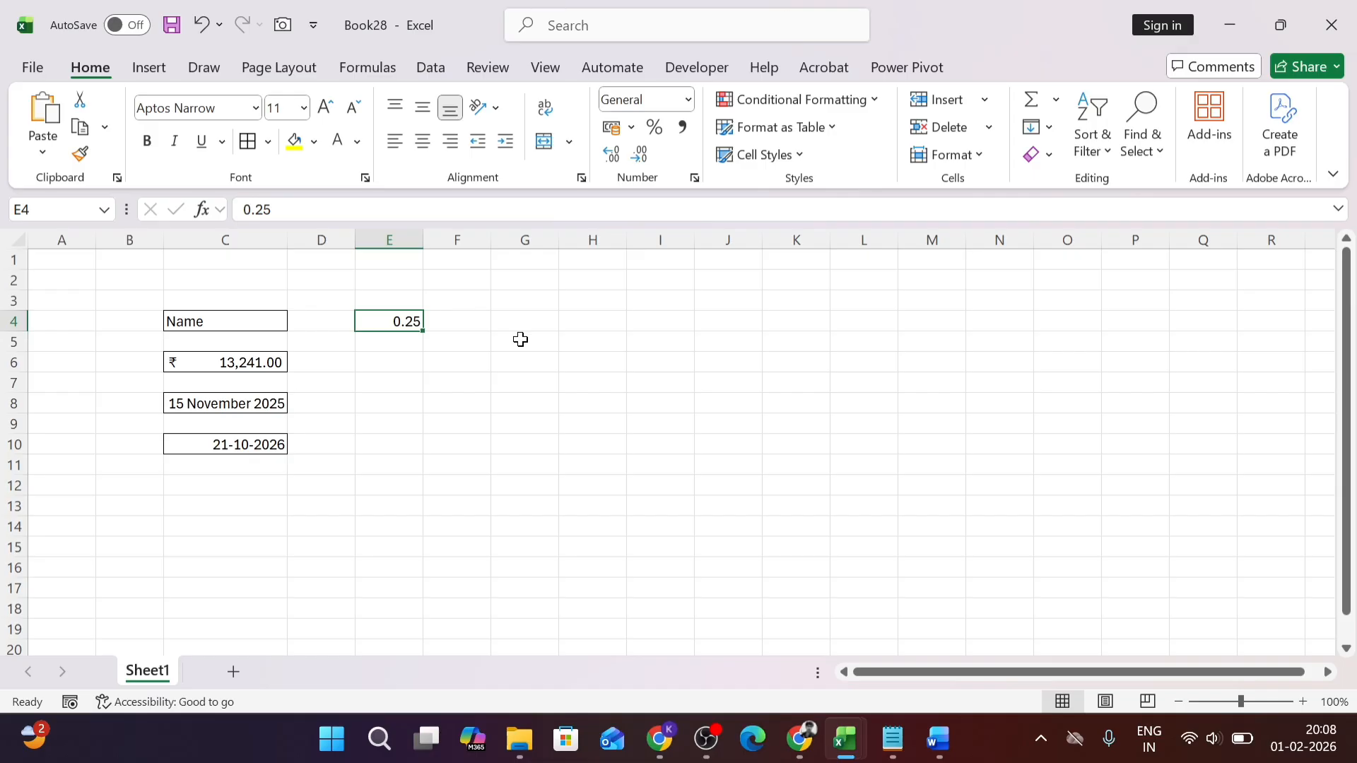
# Step: Apply the Fraction format to the decimal value in cell E4
pyautogui.click(689, 100)
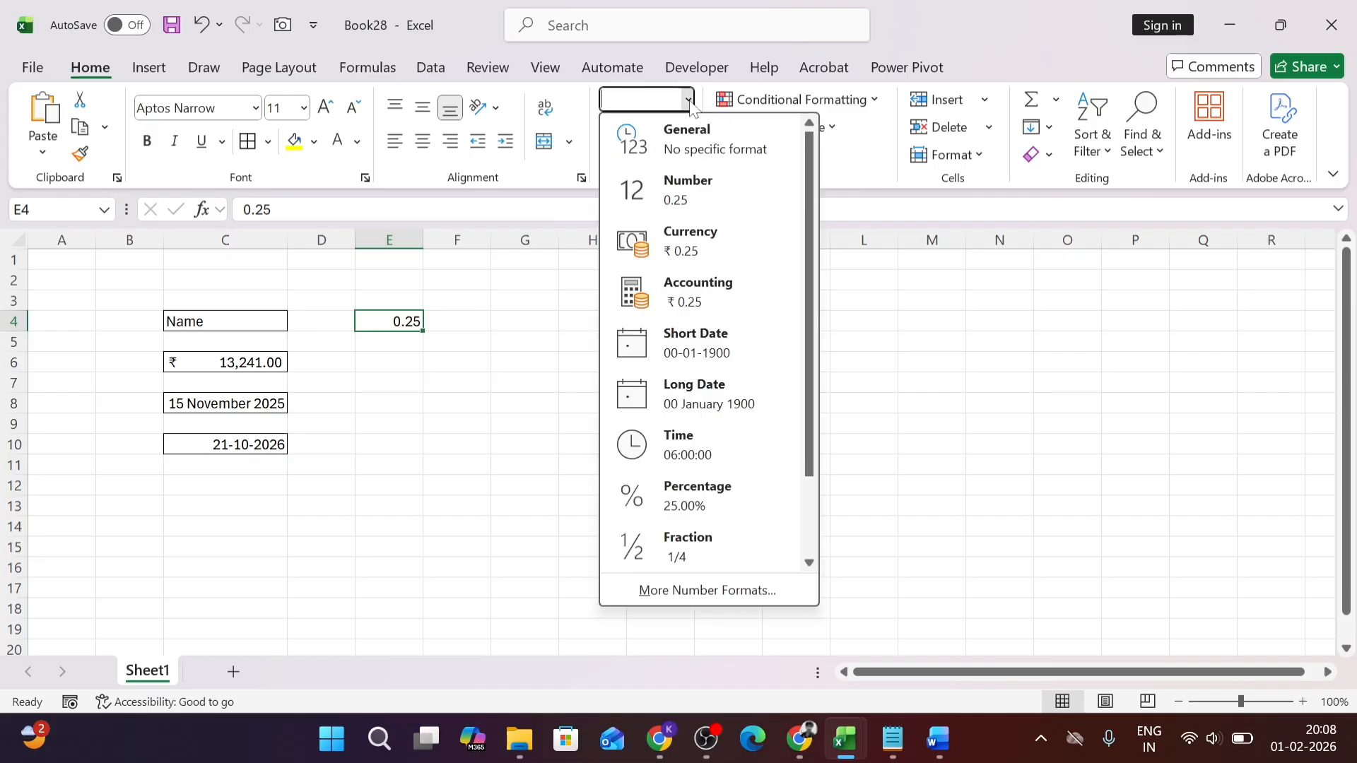
pyautogui.click(697, 542)
pyautogui.press('Right')
pyautogui.press('Left')
pyautogui.press('Right')
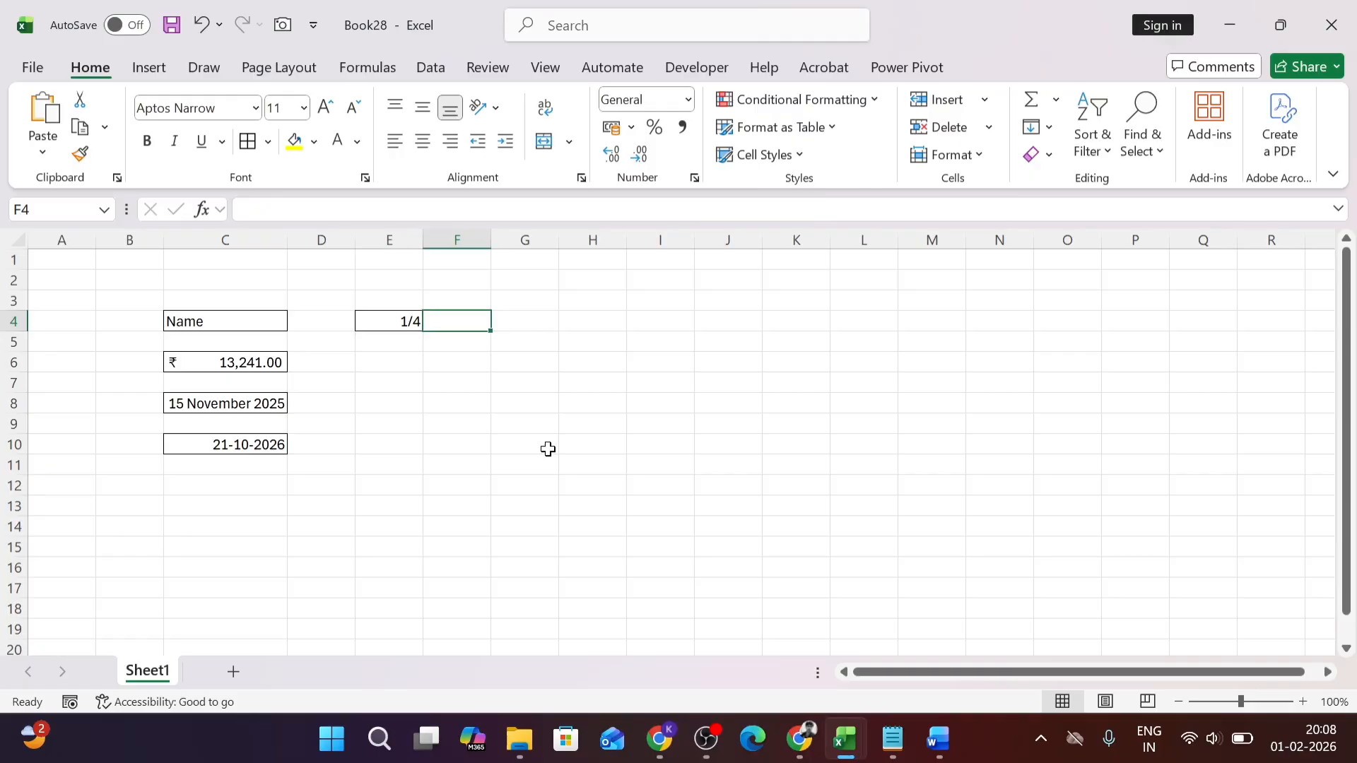
pyautogui.press('Left')
pyautogui.press('Right')
pyautogui.press('Left')
# Step: Add a border around the empty cell E6 and apply the Fraction format to it
pyautogui.press('Down')
pyautogui.press('Down')
pyautogui.press('Down')
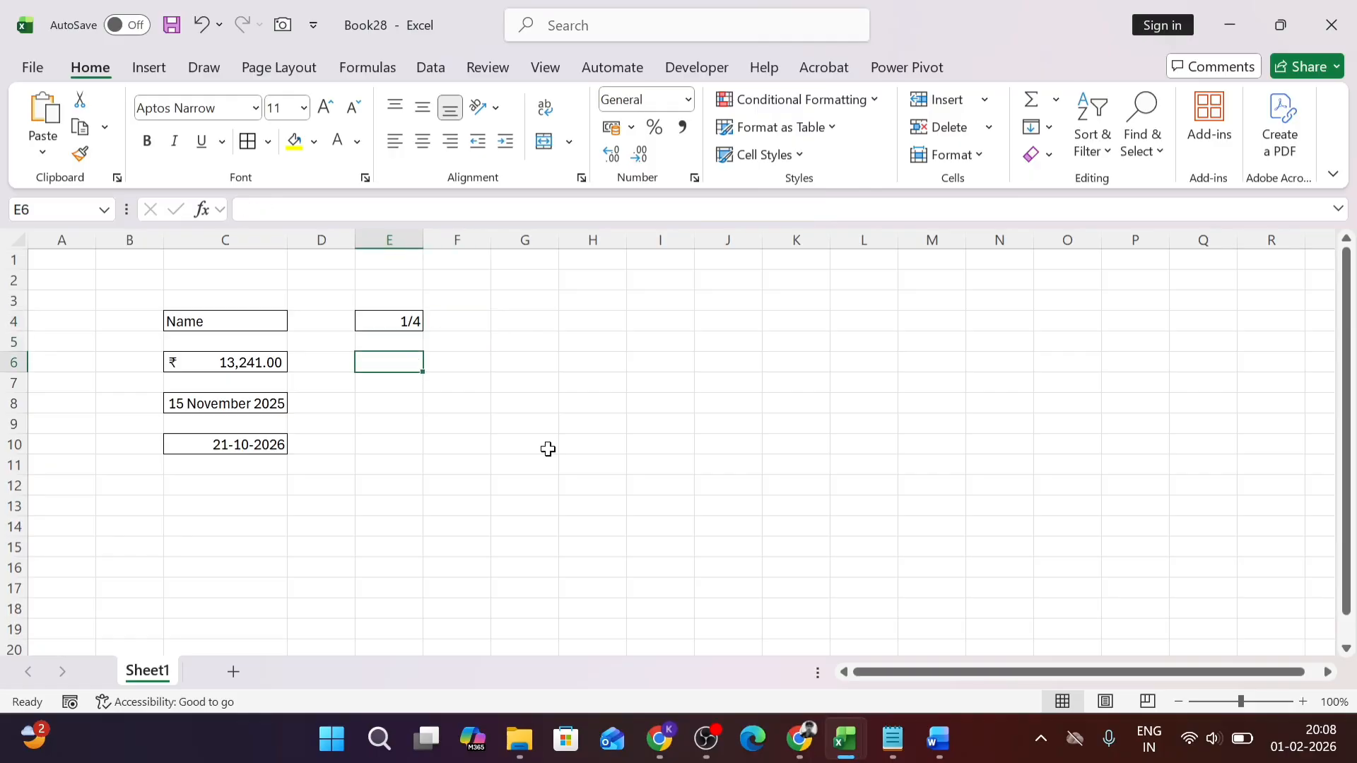
pyautogui.press('Up')
pyautogui.click(688, 99)
pyautogui.click(644, 561)
pyautogui.press('Right')
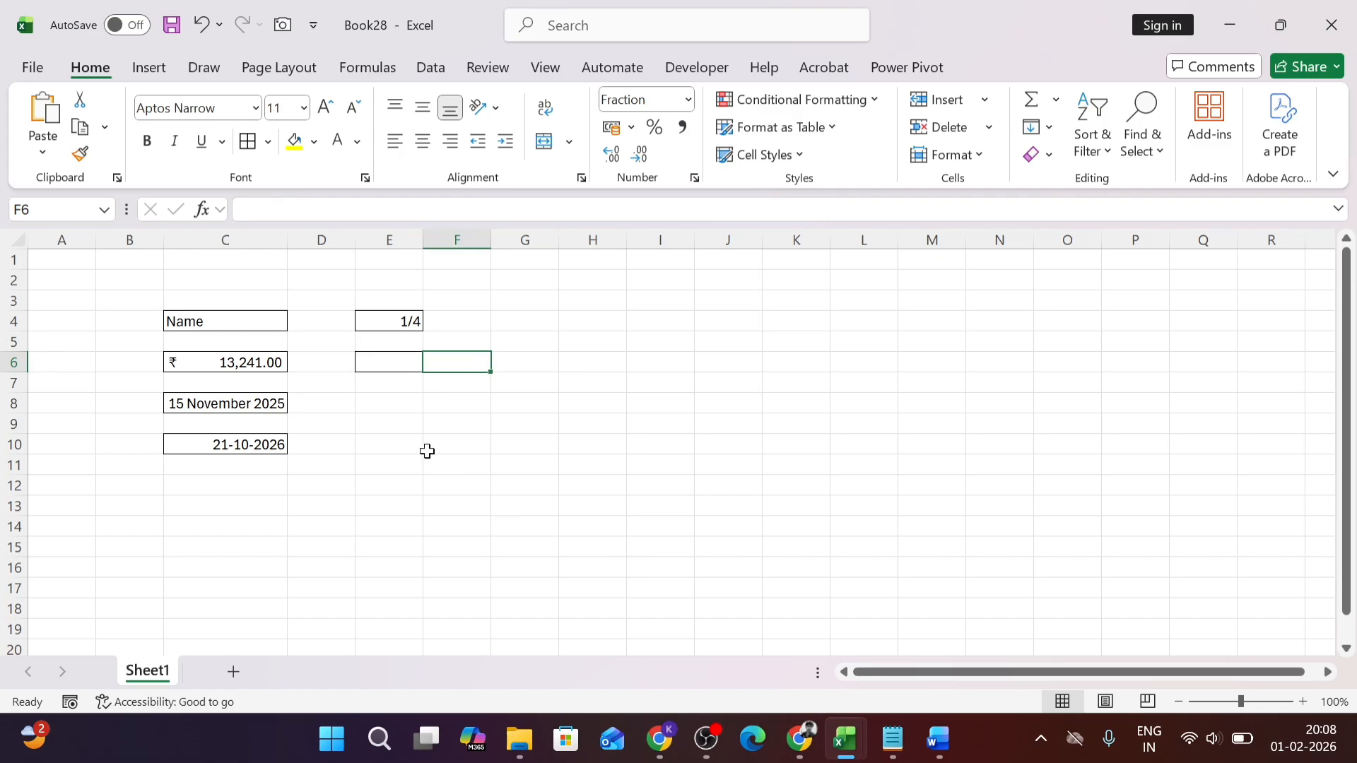
pyautogui.press('Left')
pyautogui.press('Right')
pyautogui.press('Left')
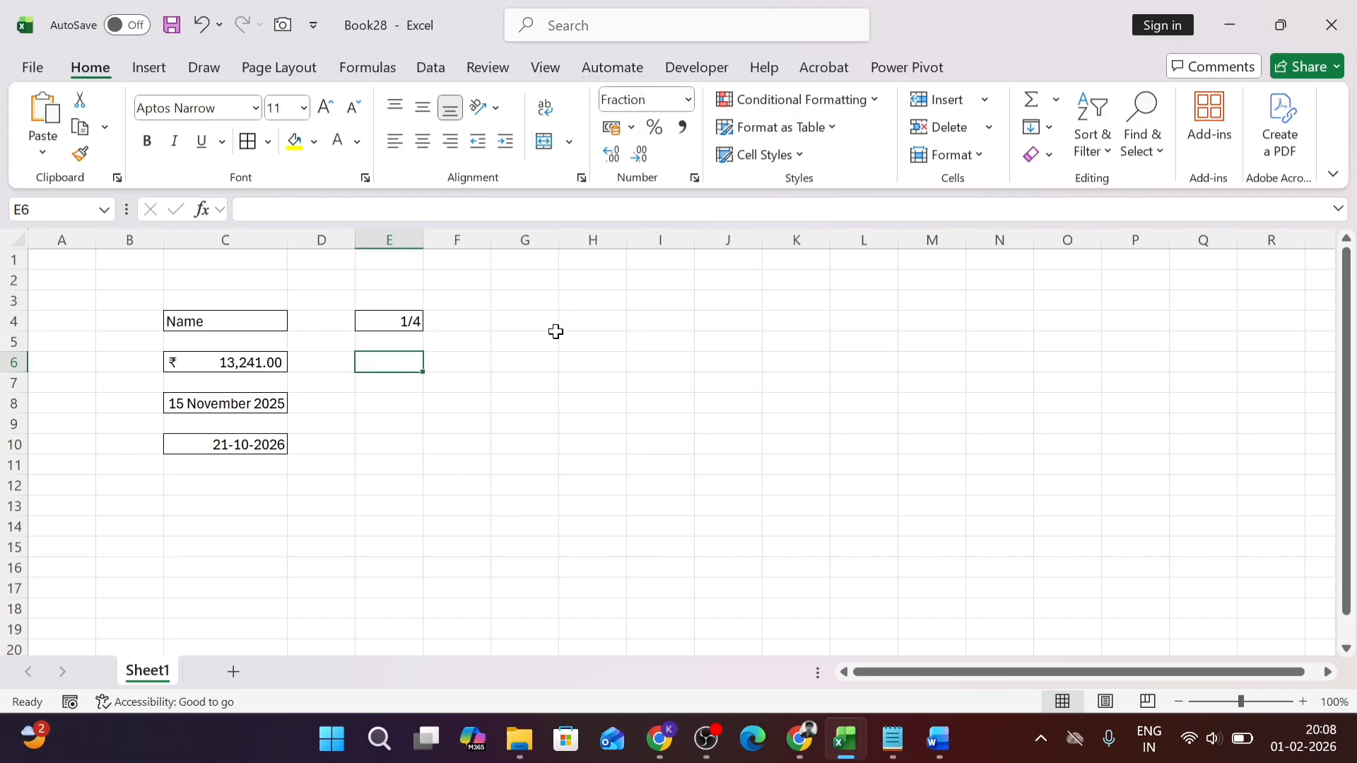
# Step: Enter .2364 in the fraction-formatted cell E6 and compare its stored value with the displayed fraction
pyautogui.write('.2364')
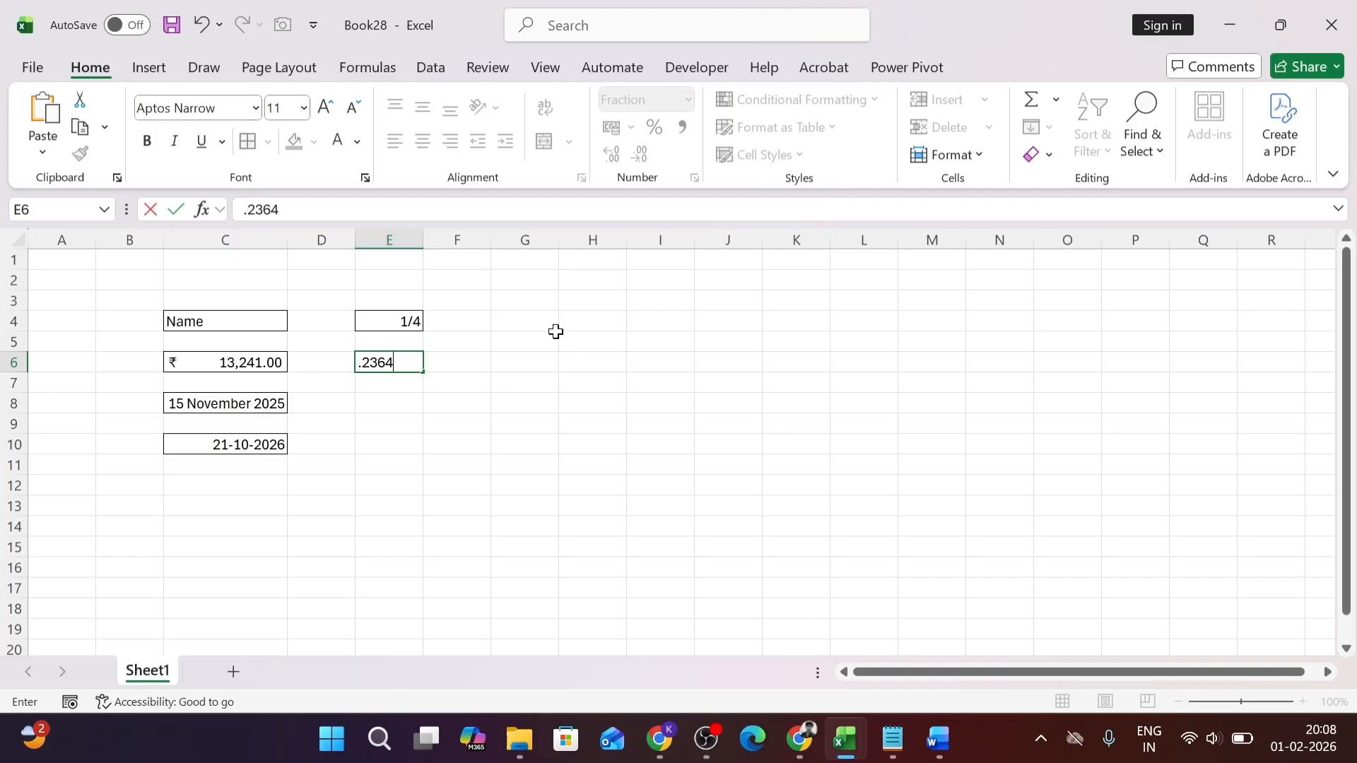
pyautogui.press('Return')
pyautogui.click(382, 360)
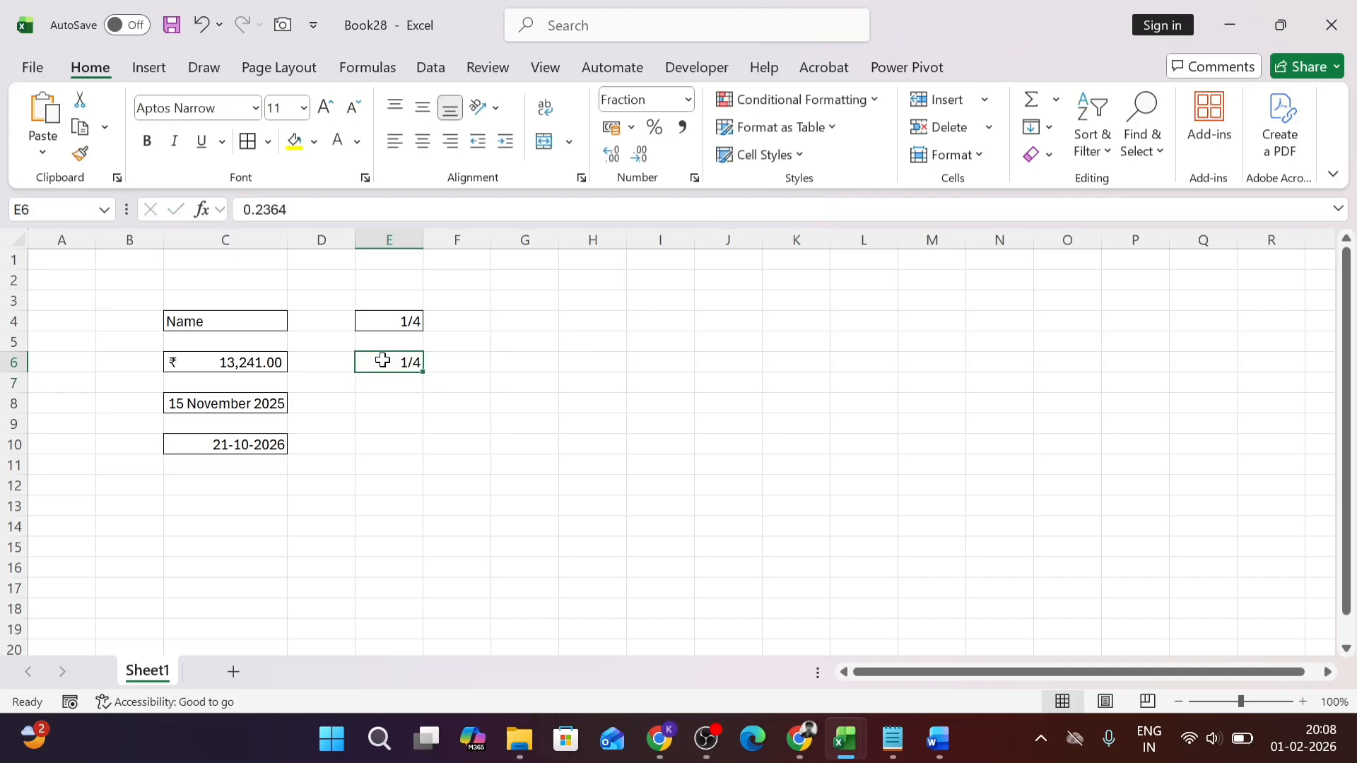
pyautogui.click(389, 385)
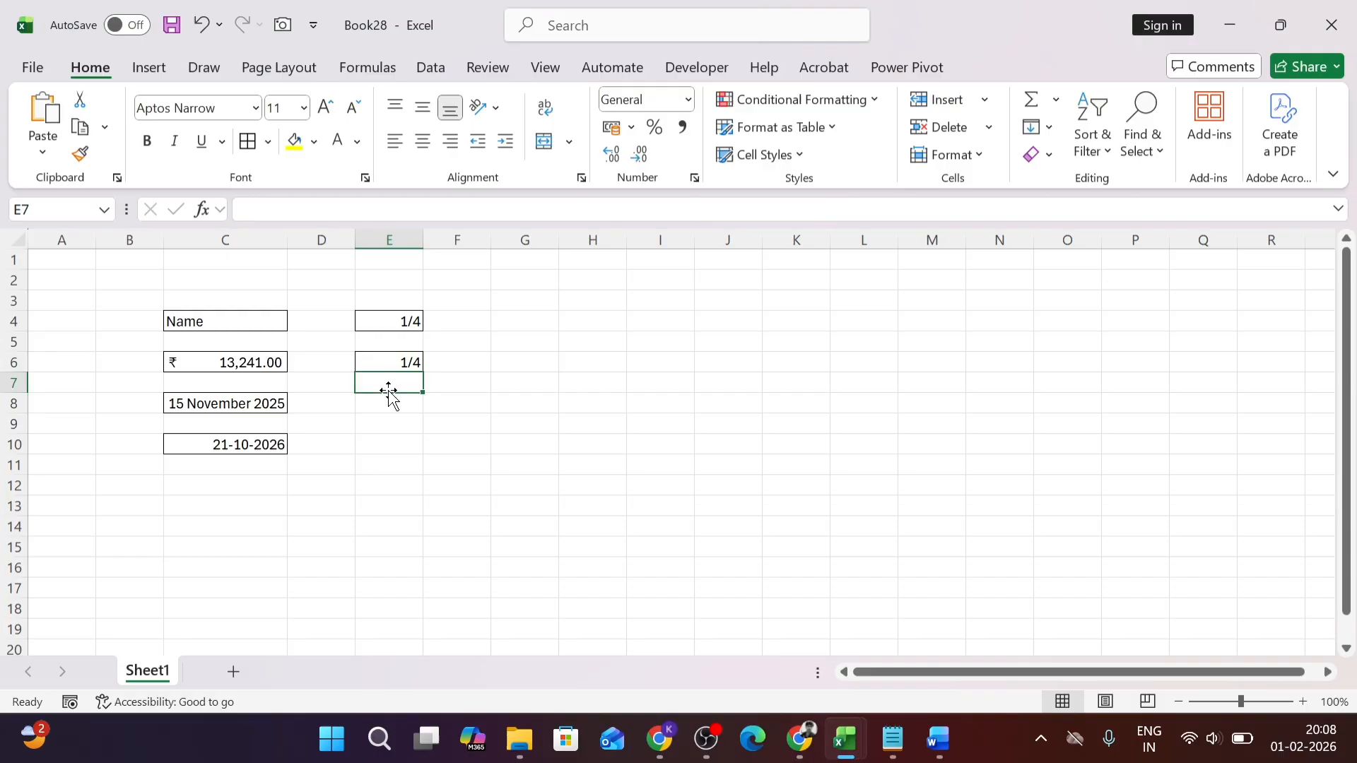
pyautogui.click(419, 360)
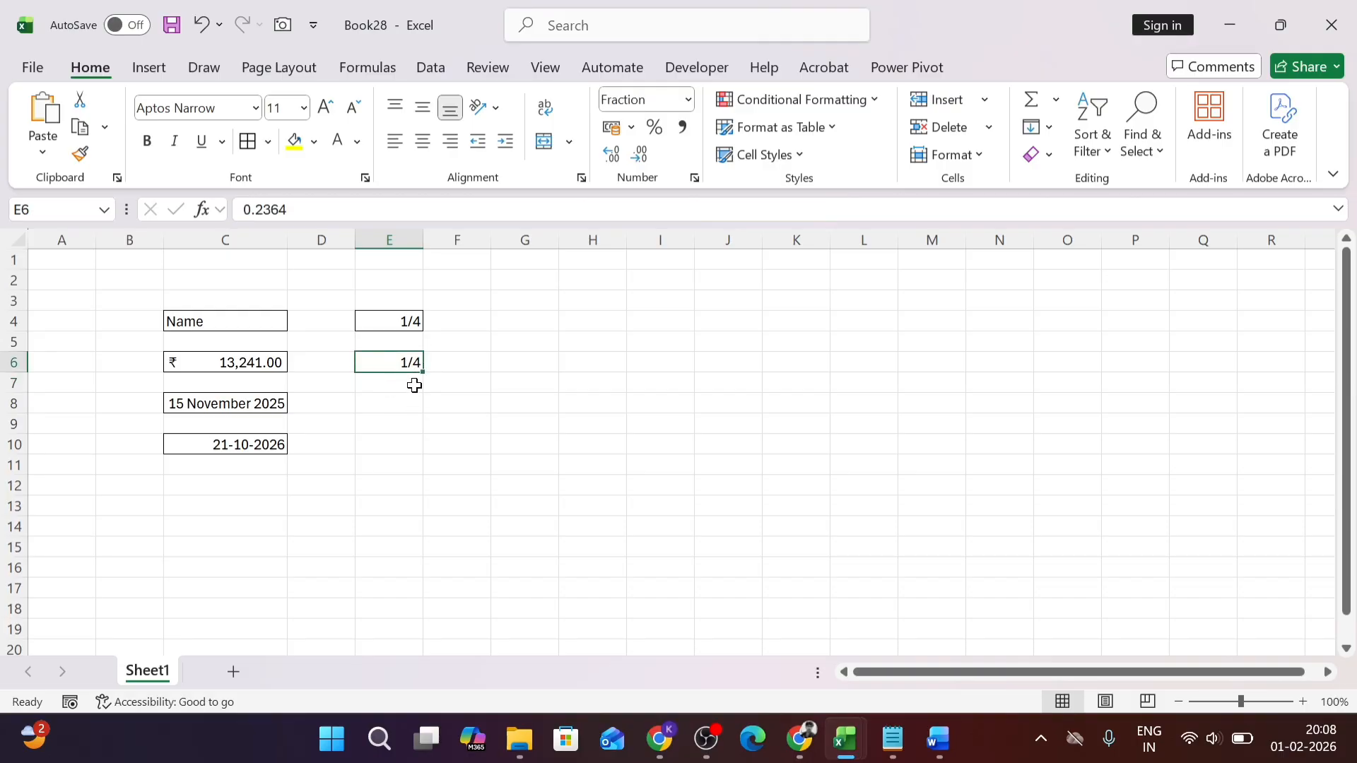
# Step: Replace the value in cell E6 with .98
pyautogui.write('24')
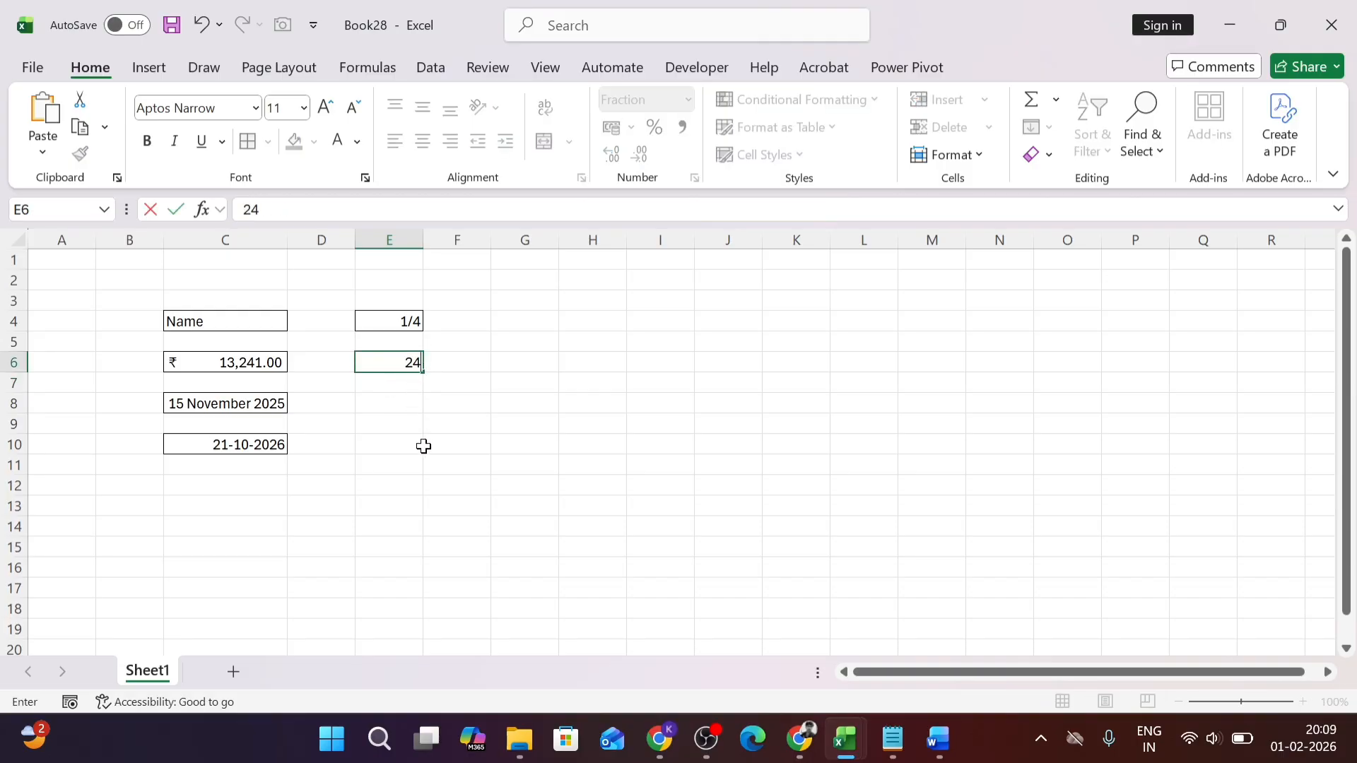
pyautogui.press('BackSpace')
pyautogui.press('BackSpace')
pyautogui.press('BackSpace')
pyautogui.press('BackSpace')
pyautogui.write('.98')
pyautogui.press('Return')
pyautogui.press('Up')
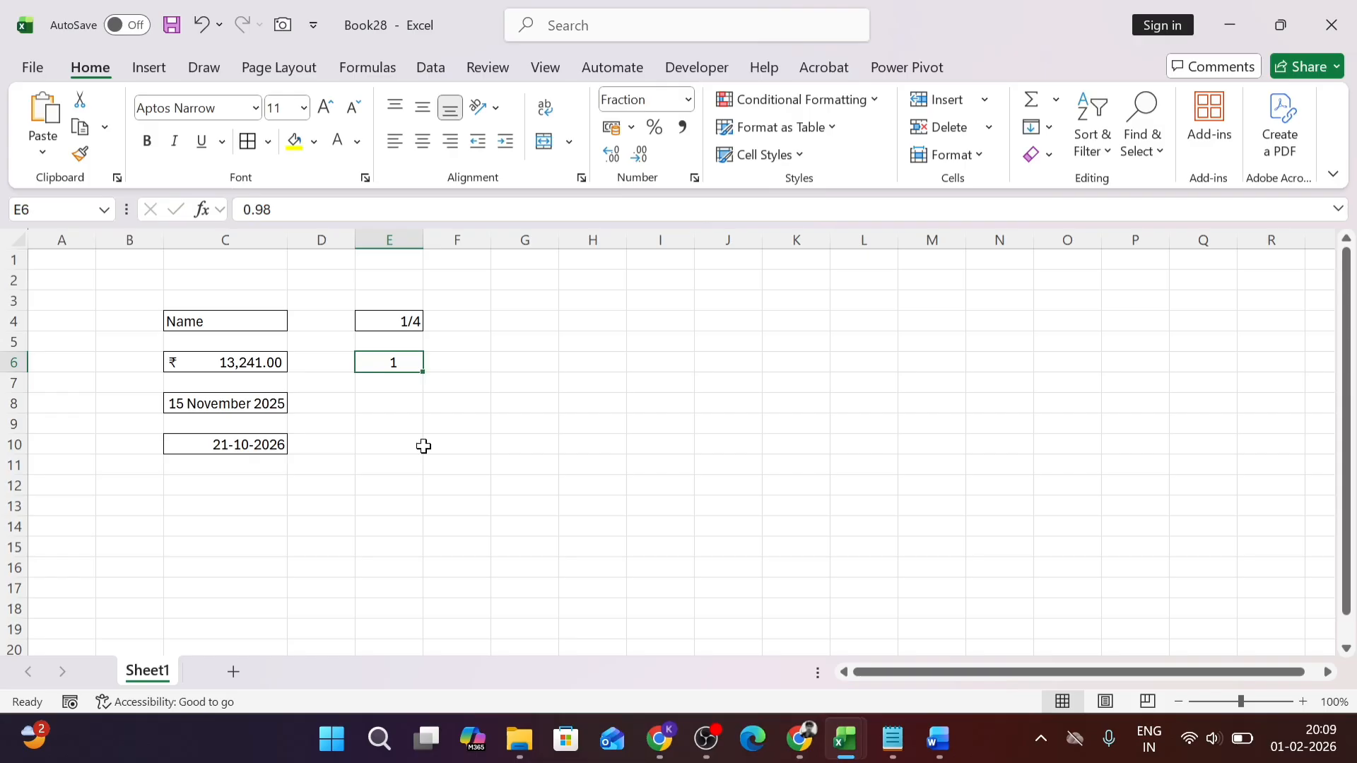
# Step: Replace the value in cell E6 with .5728
pyautogui.press('Left')
pyautogui.press('Right')
pyautogui.write('.')
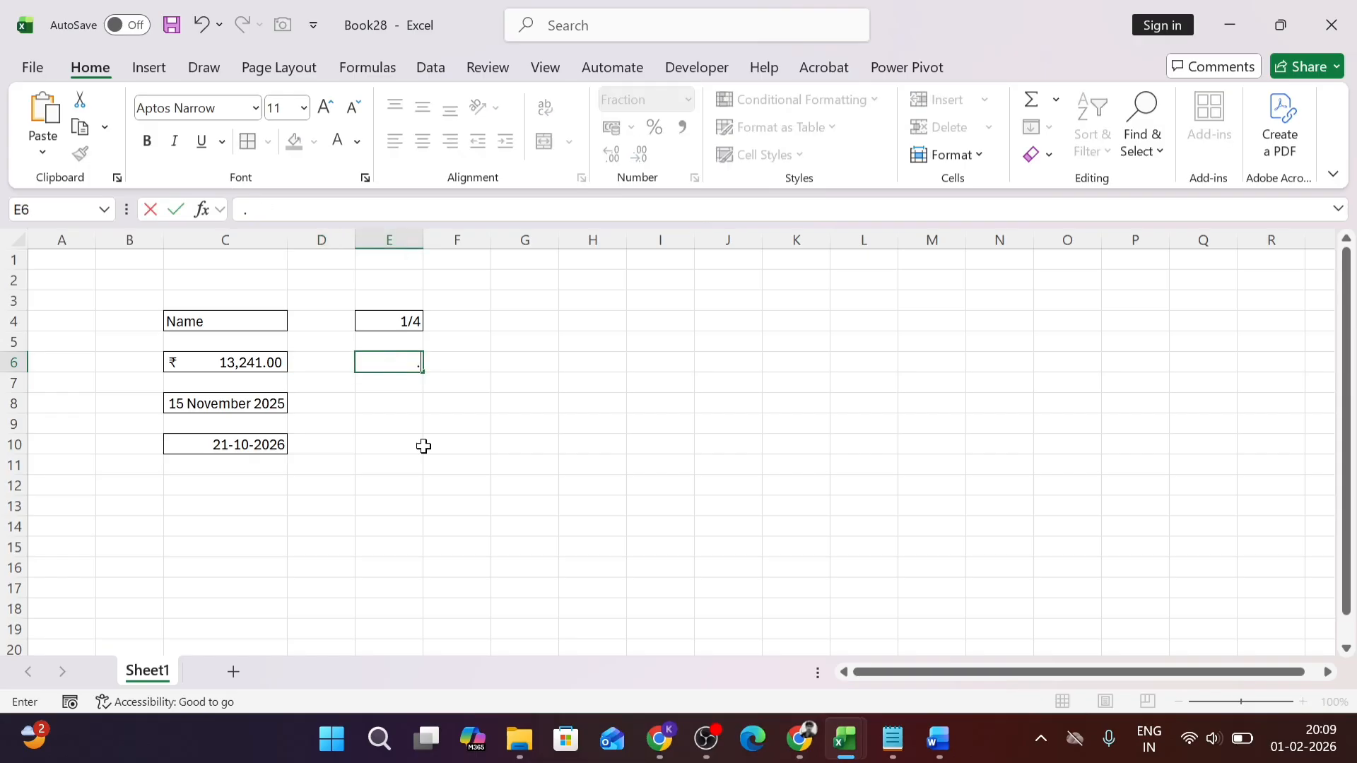
pyautogui.write('5728')
pyautogui.press('Return')
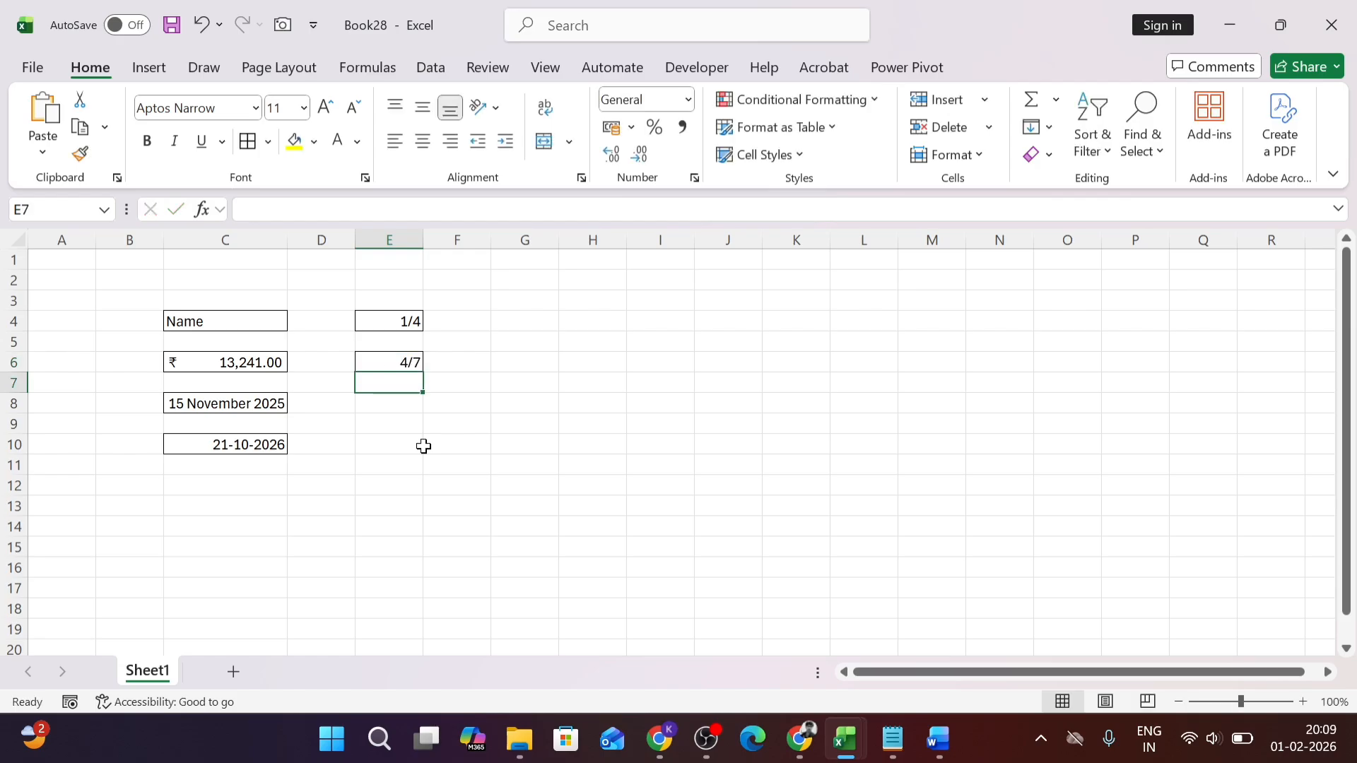
pyautogui.press('Up')
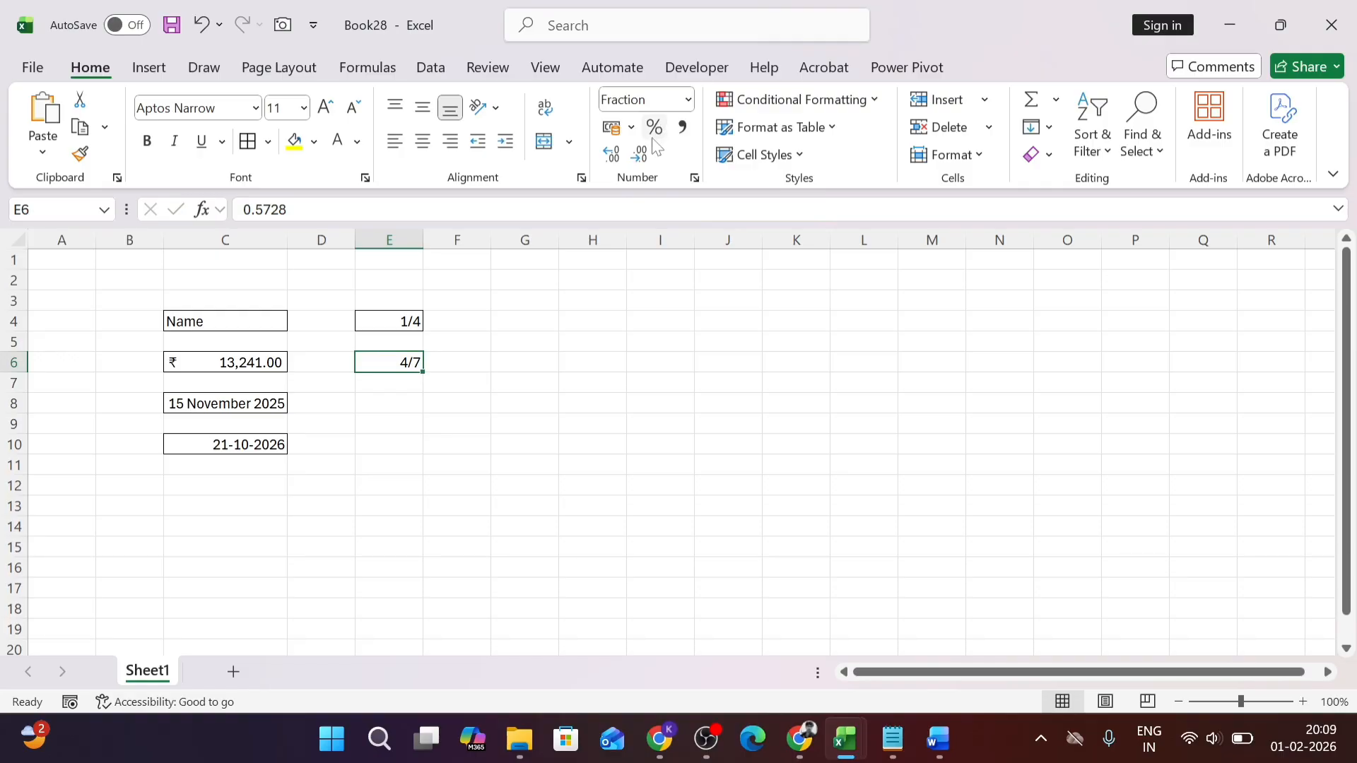
# Step: Apply all borders to the empty cells G1:G3
pyautogui.click(486, 342)
pyautogui.click(527, 342)
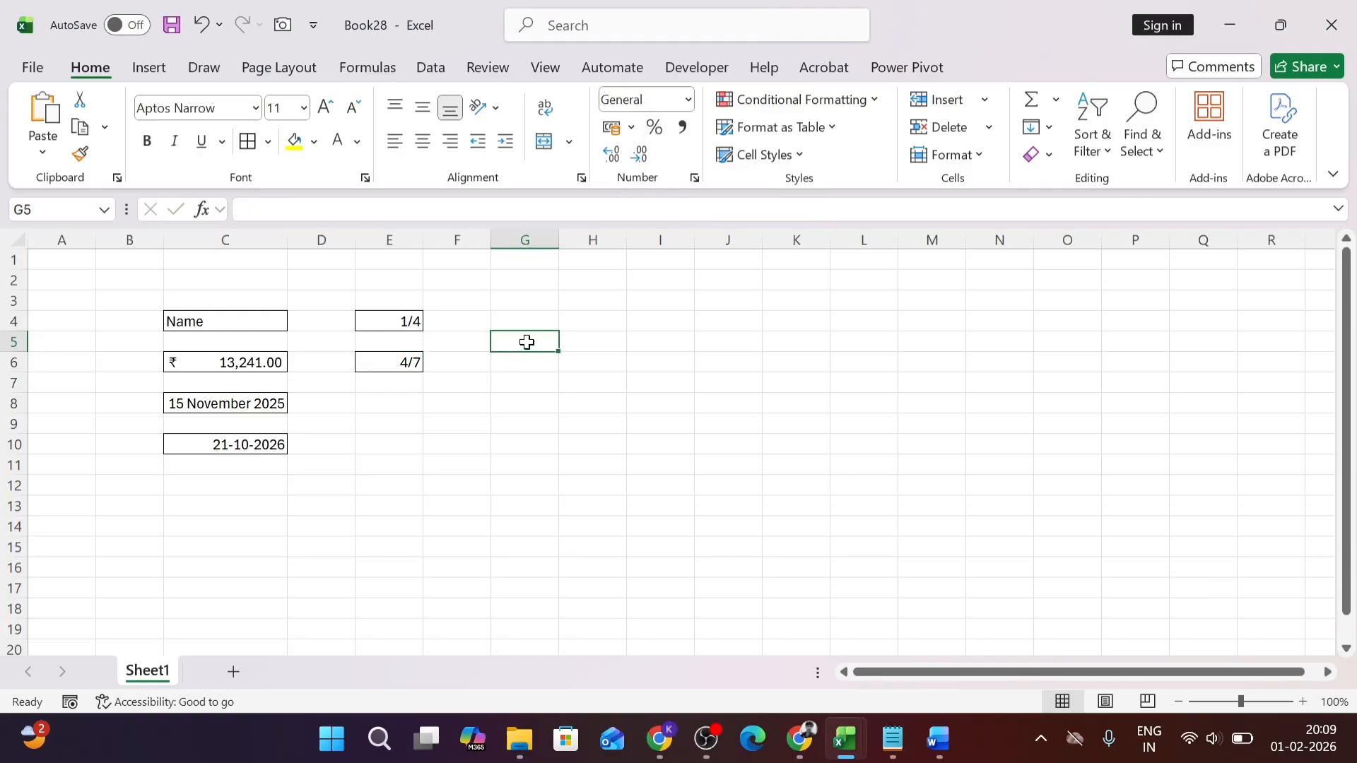
pyautogui.press('Up')
pyautogui.press('Up')
pyautogui.press('Up')
pyautogui.press('Up')
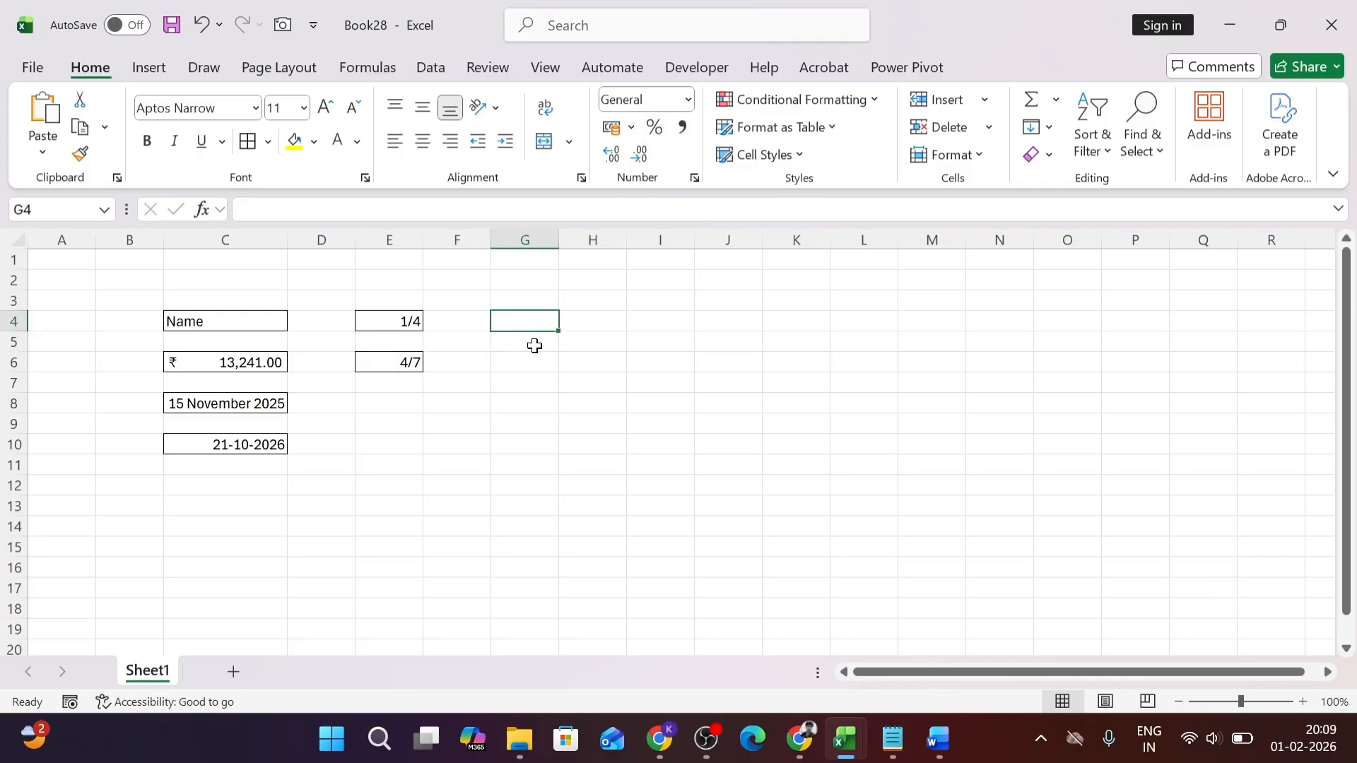
pyautogui.hotkey('shift', 'Down')
pyautogui.hotkey('shift', 'Down')
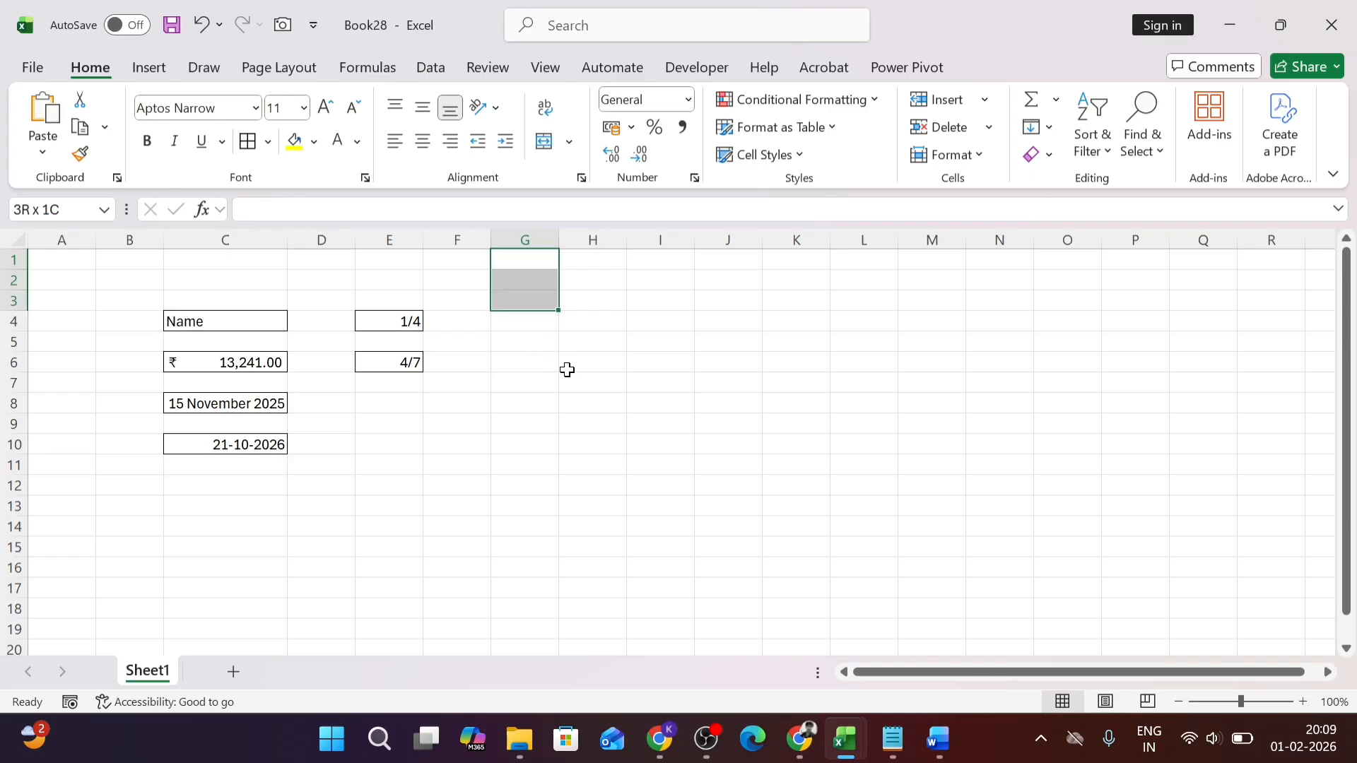
pyautogui.press('alt')
pyautogui.press('h')
pyautogui.press('b')
pyautogui.press('a')
pyautogui.press('Right')
pyautogui.press('Left')
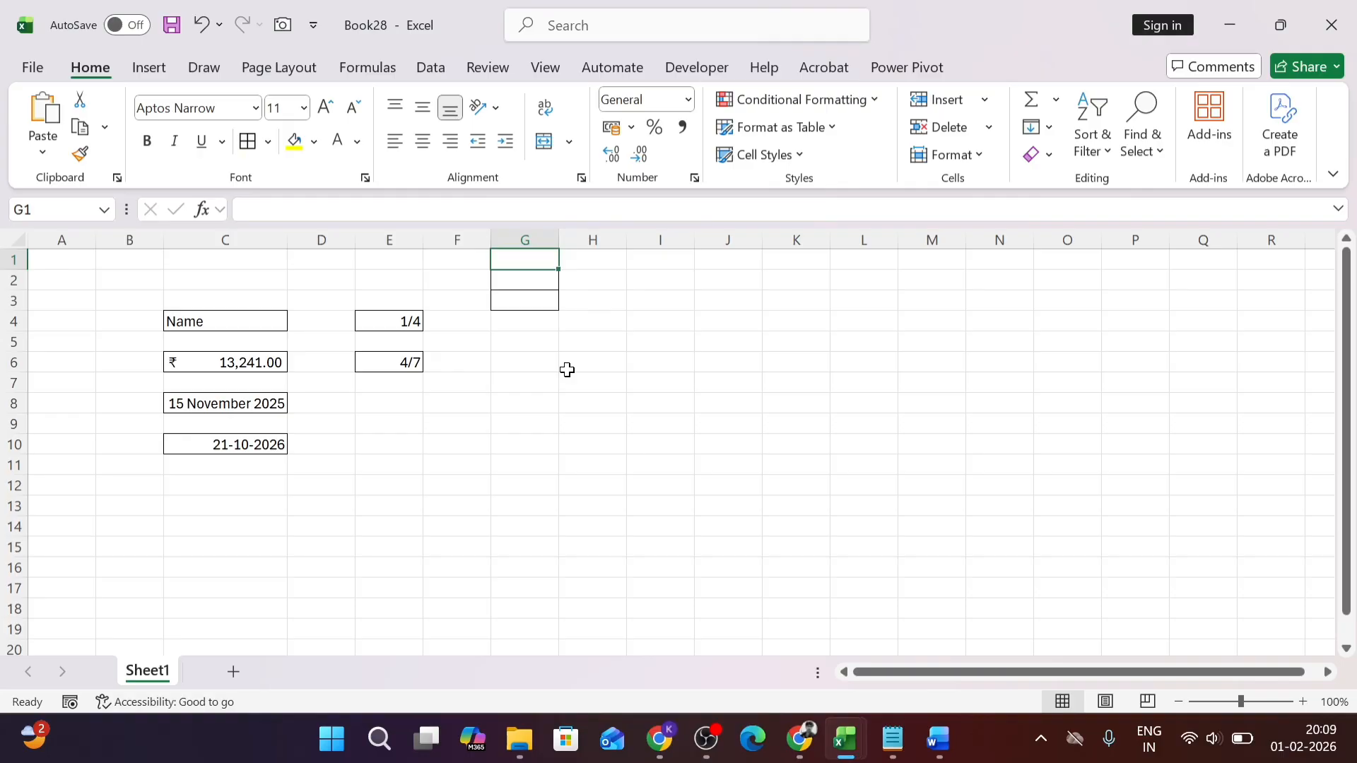
# Step: Enter 23, 252 and 24 in the bordered cells G1, G2 and G3
pyautogui.write('23')
pyautogui.press('Return')
pyautogui.write('252')
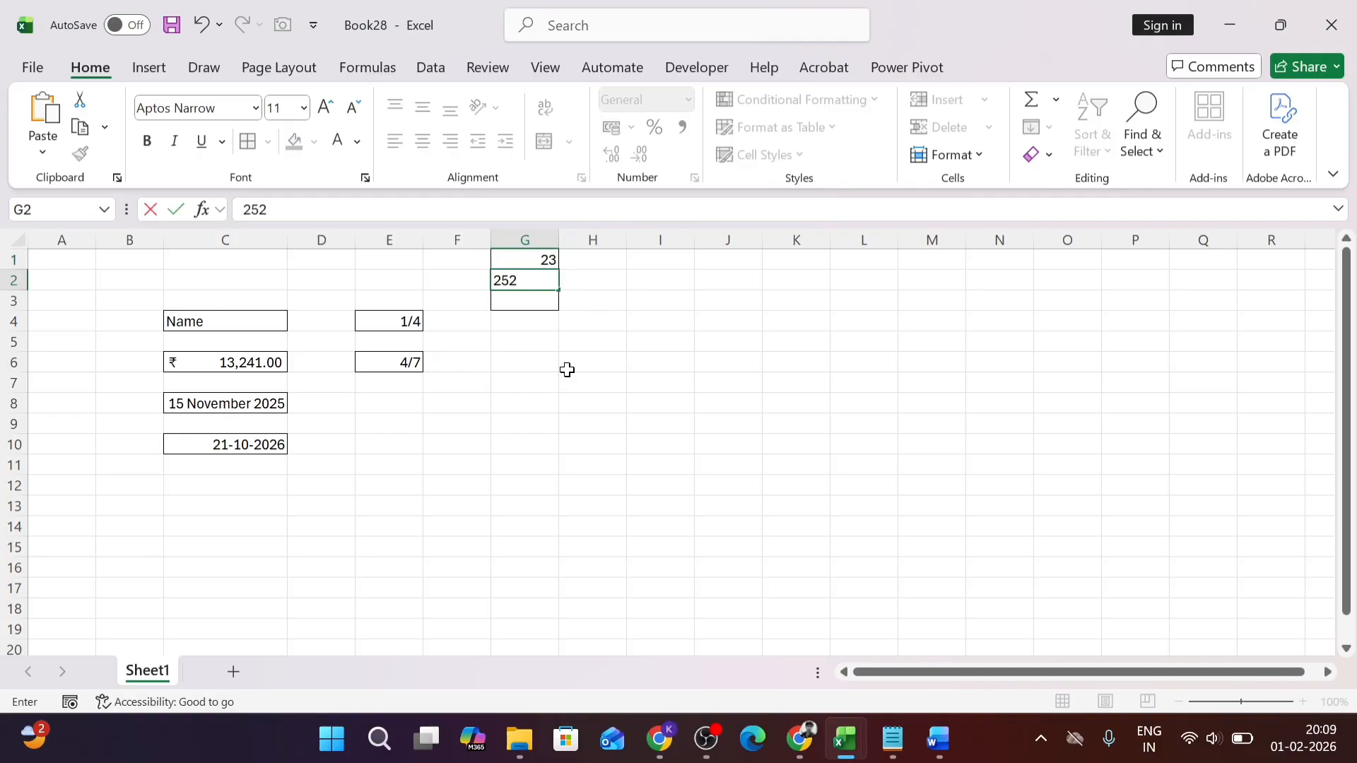
pyautogui.press('Return')
pyautogui.write('24')
pyautogui.press('Return')
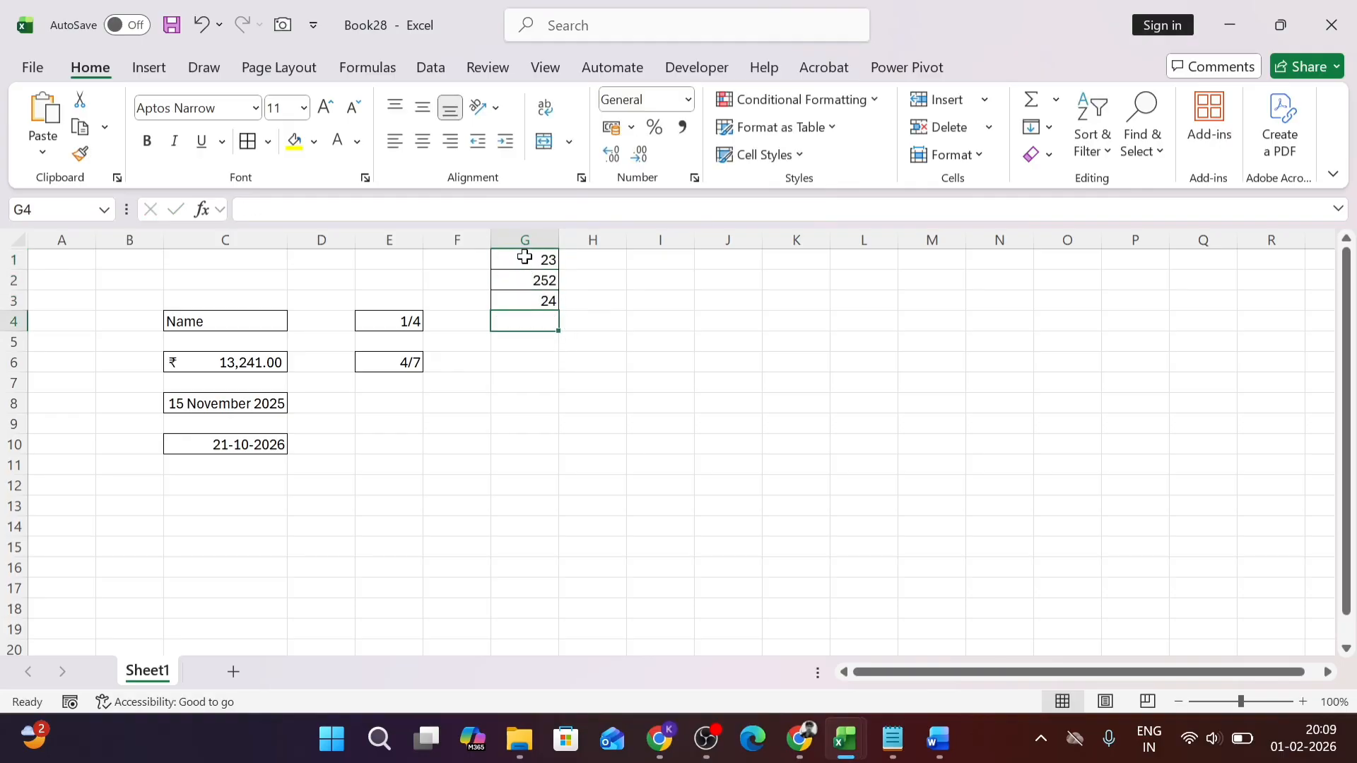
# Step: Apply the percent style to the numbers in G1:G3 and check the value in G2
pyautogui.moveTo(527, 257); pyautogui.dragTo(527, 300)
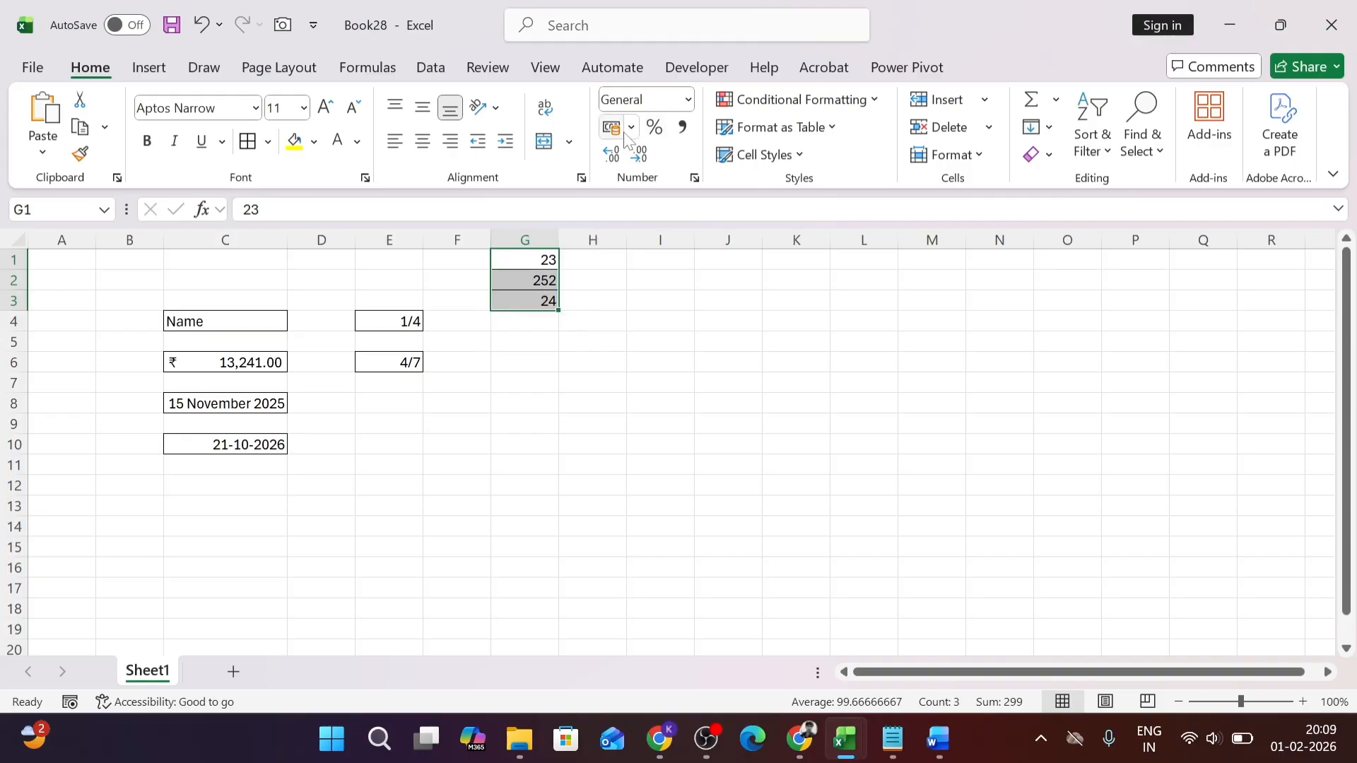
pyautogui.click(655, 128)
pyautogui.click(625, 344)
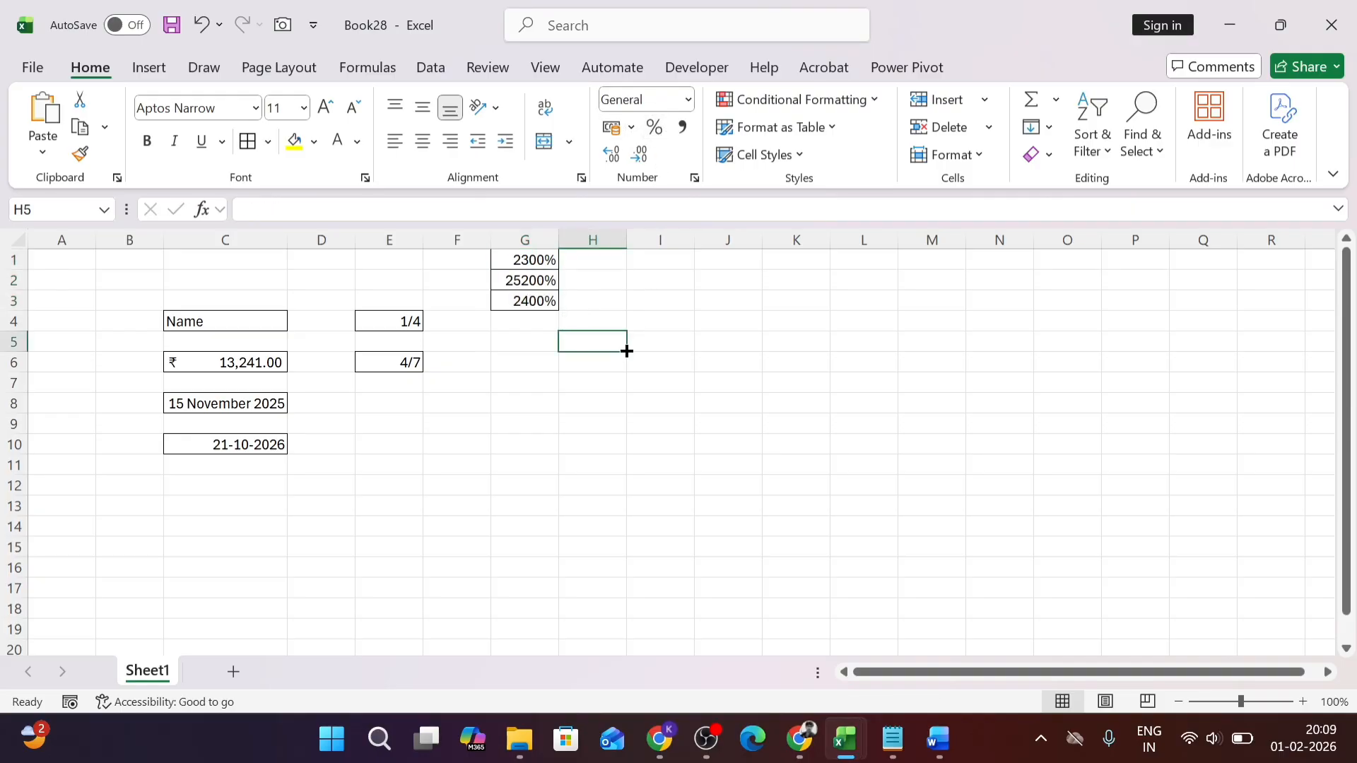
pyautogui.click(535, 282)
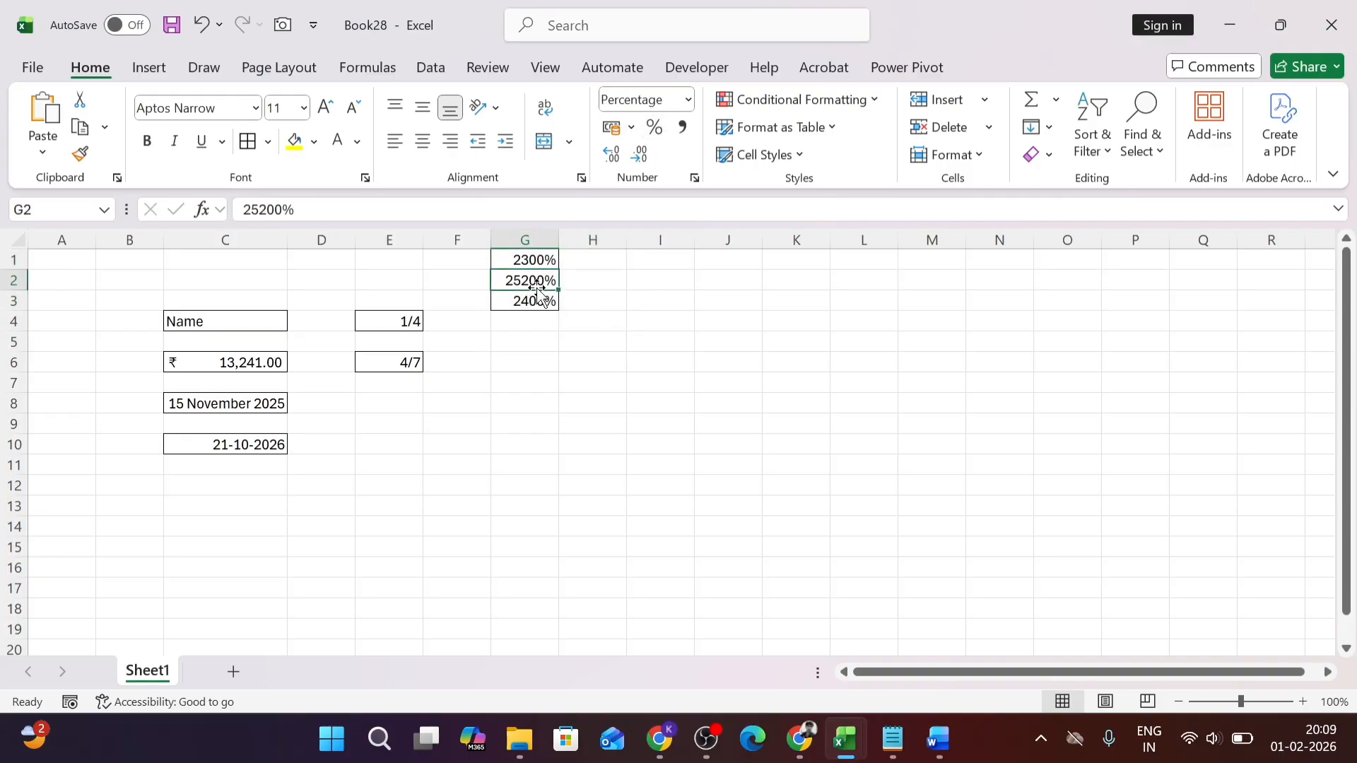
# Step: Undo the percent style on G1:G3 and the last number entry in G3
pyautogui.hotkey('ctrl', 'z')
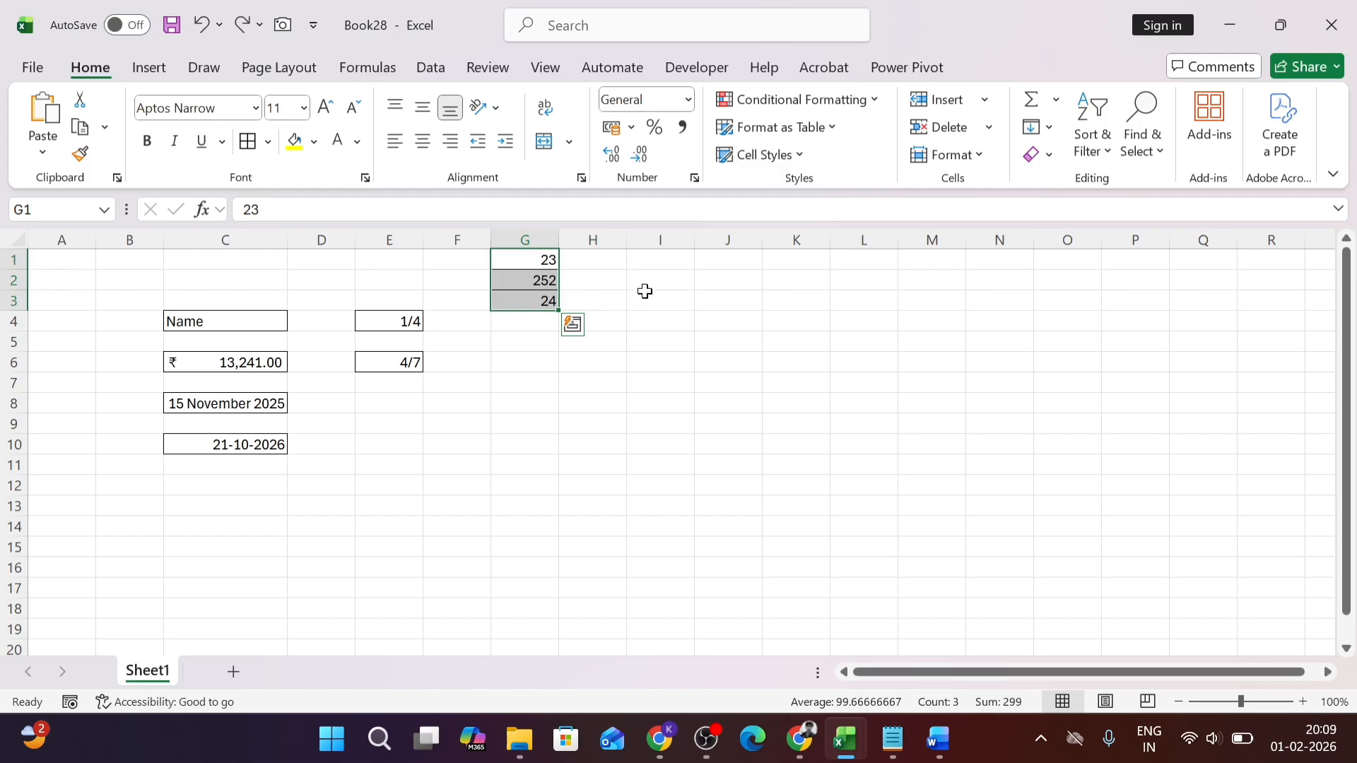
pyautogui.hotkey('ctrl', 'z')
pyautogui.click(657, 318)
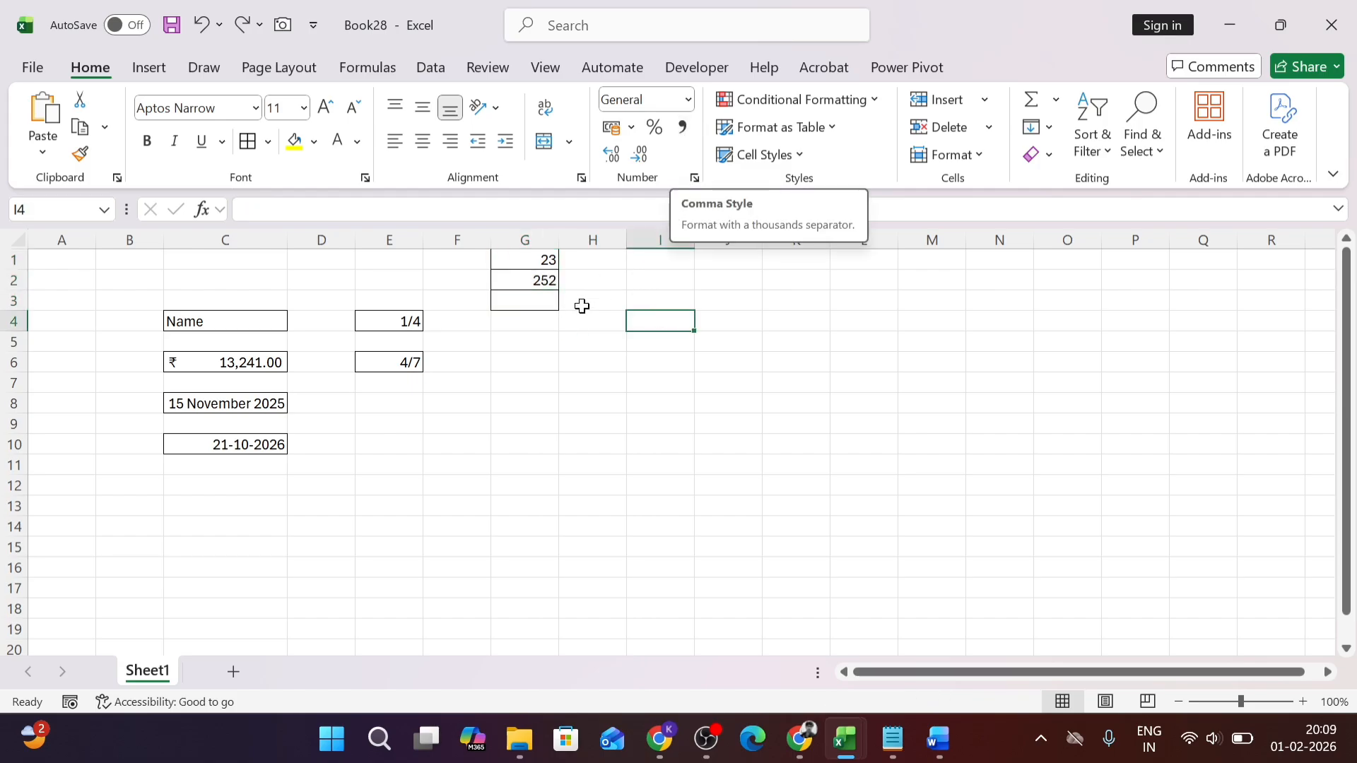
pyautogui.click(462, 422)
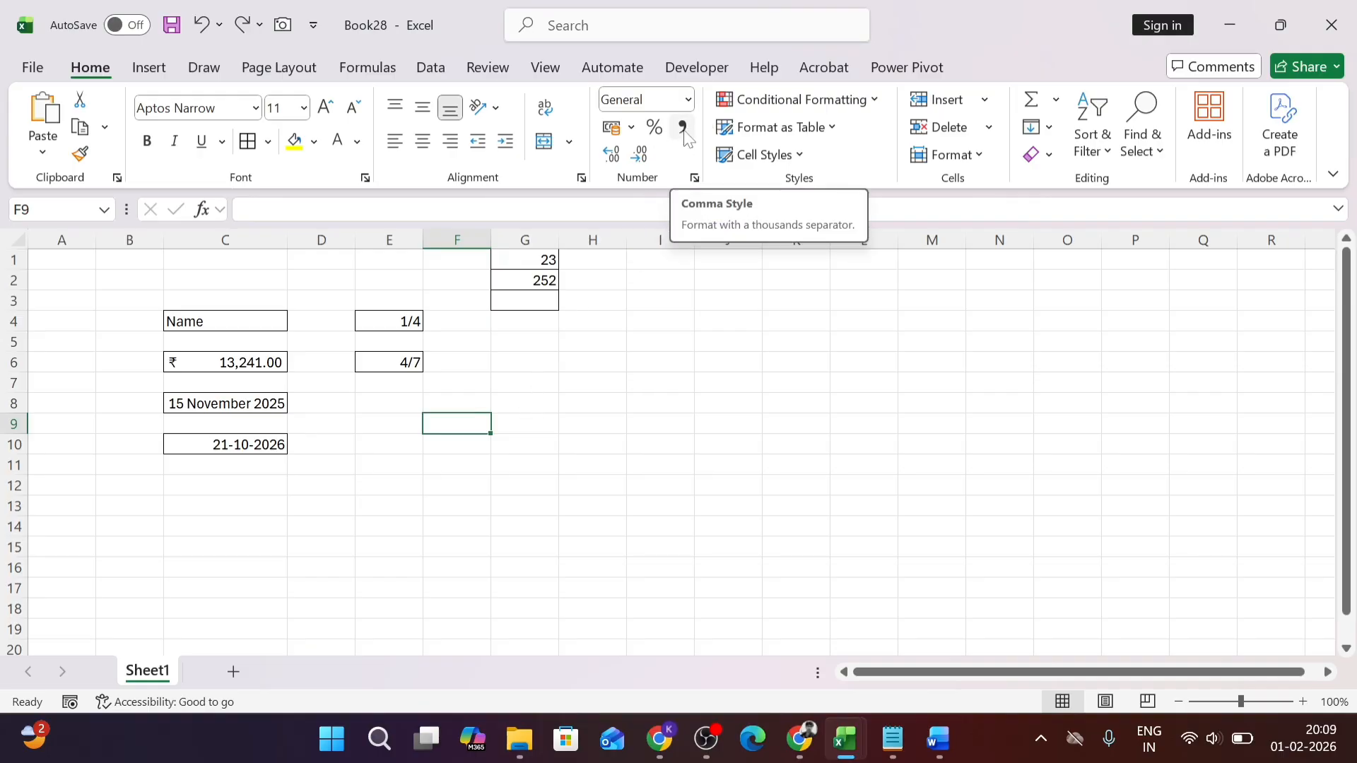
pyautogui.write('23531290850')
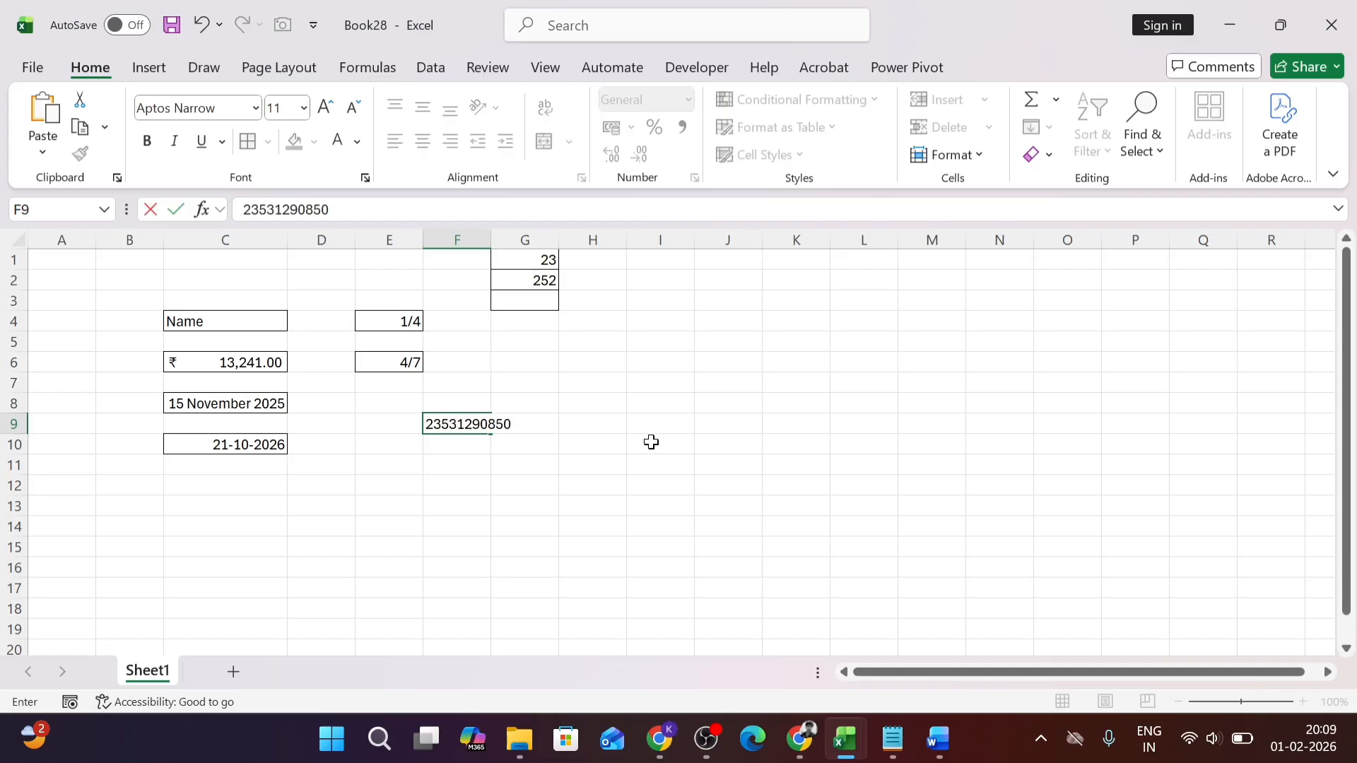
pyautogui.press('Return')
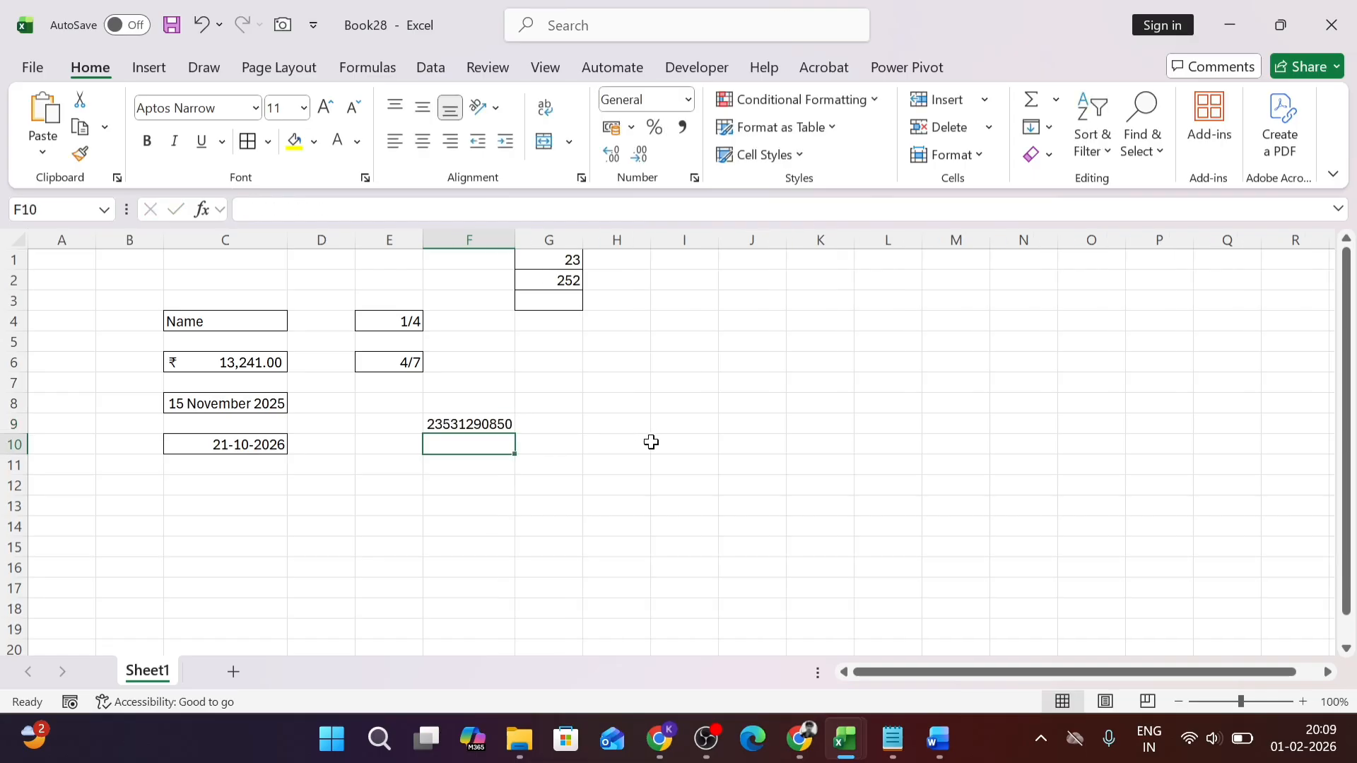
pyautogui.write('23750285')
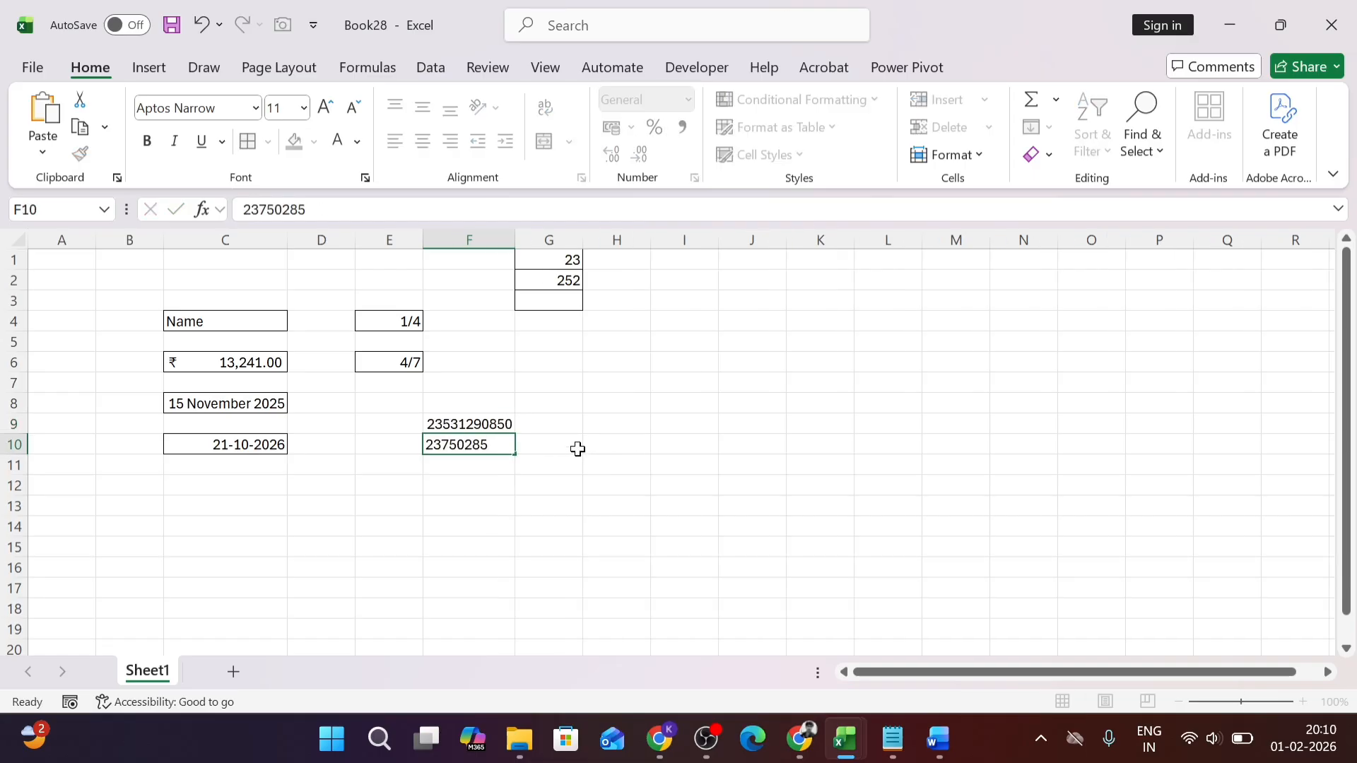
pyautogui.press('Return')
pyautogui.write('23527952')
pyautogui.press('Return')
pyautogui.write('2732942')
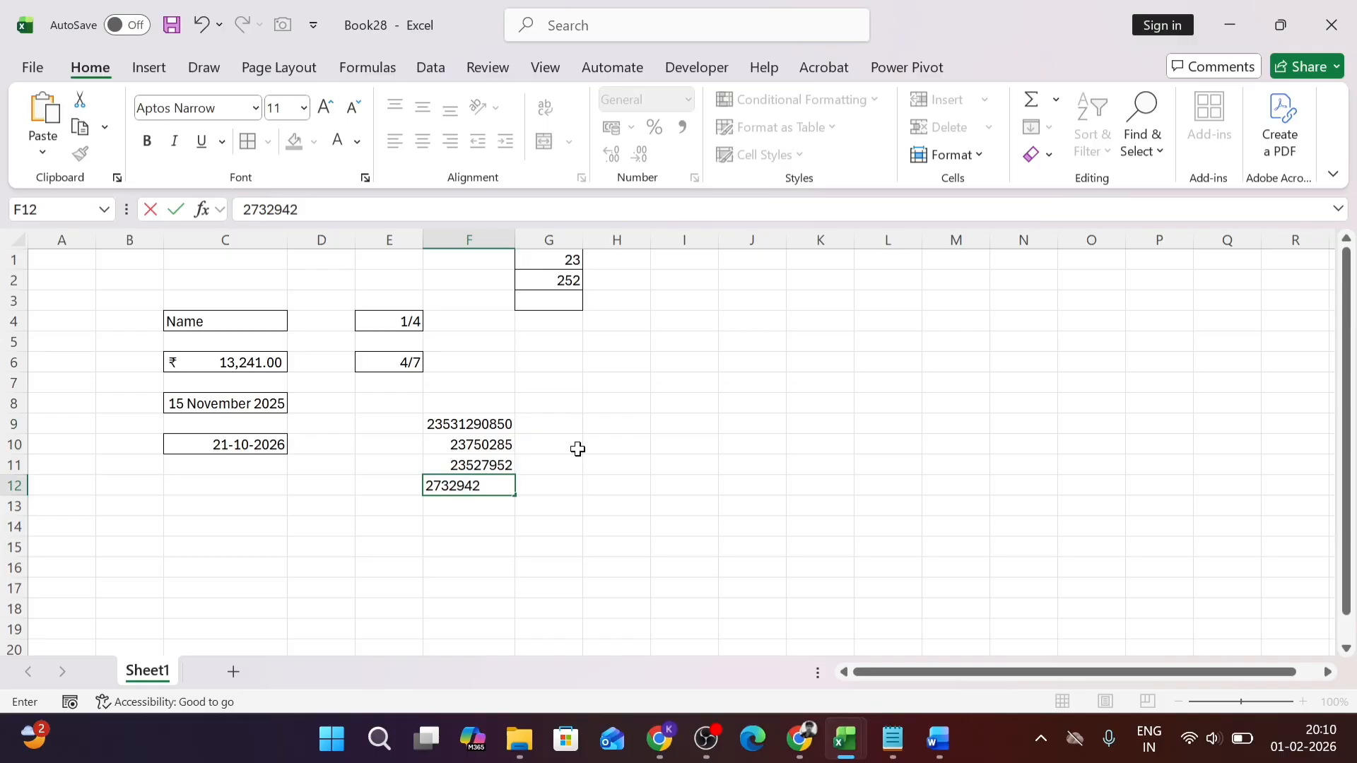
pyautogui.press('Return')
pyautogui.write('25237529')
pyautogui.press('Return')
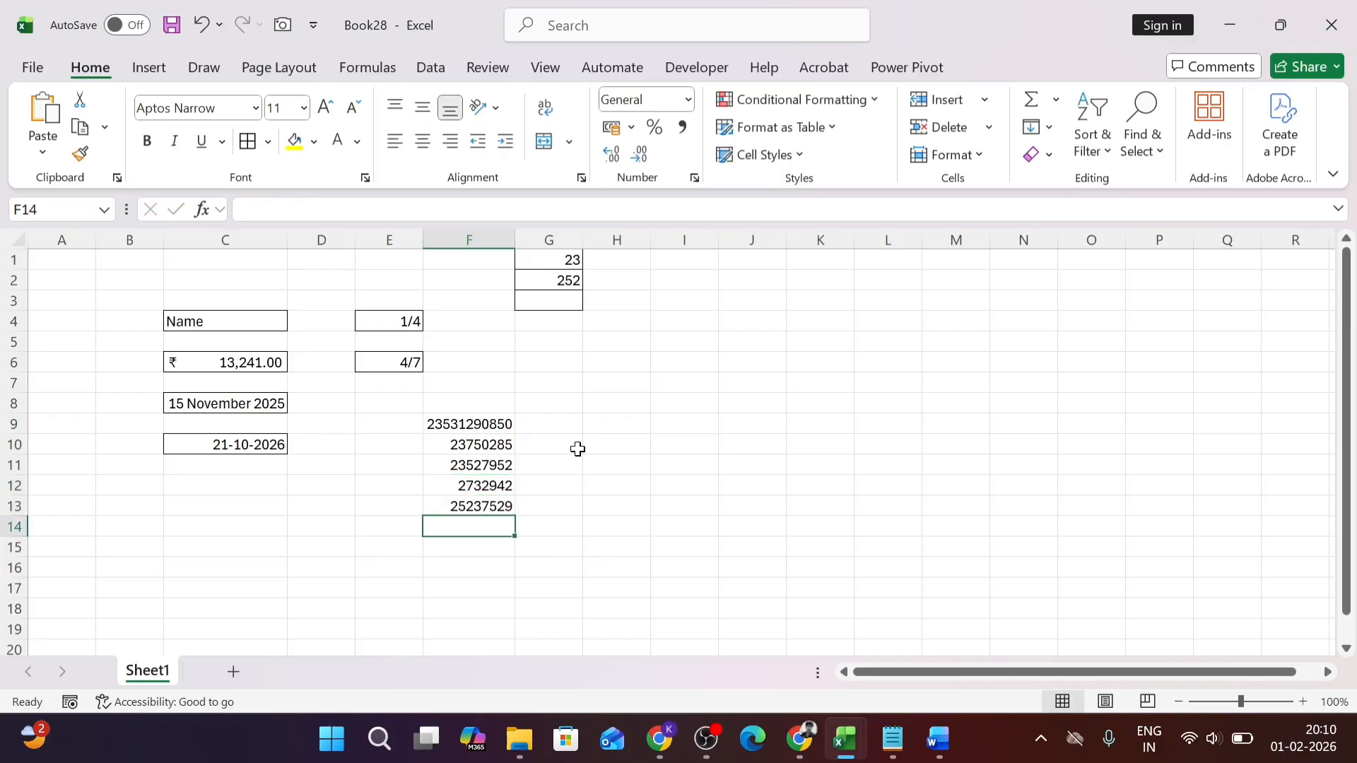
# Step: Replace the value in cell F9 with 235223
pyautogui.press('Up')
pyautogui.press('Up')
pyautogui.press('Up')
pyautogui.press('Up')
pyautogui.press('Up')
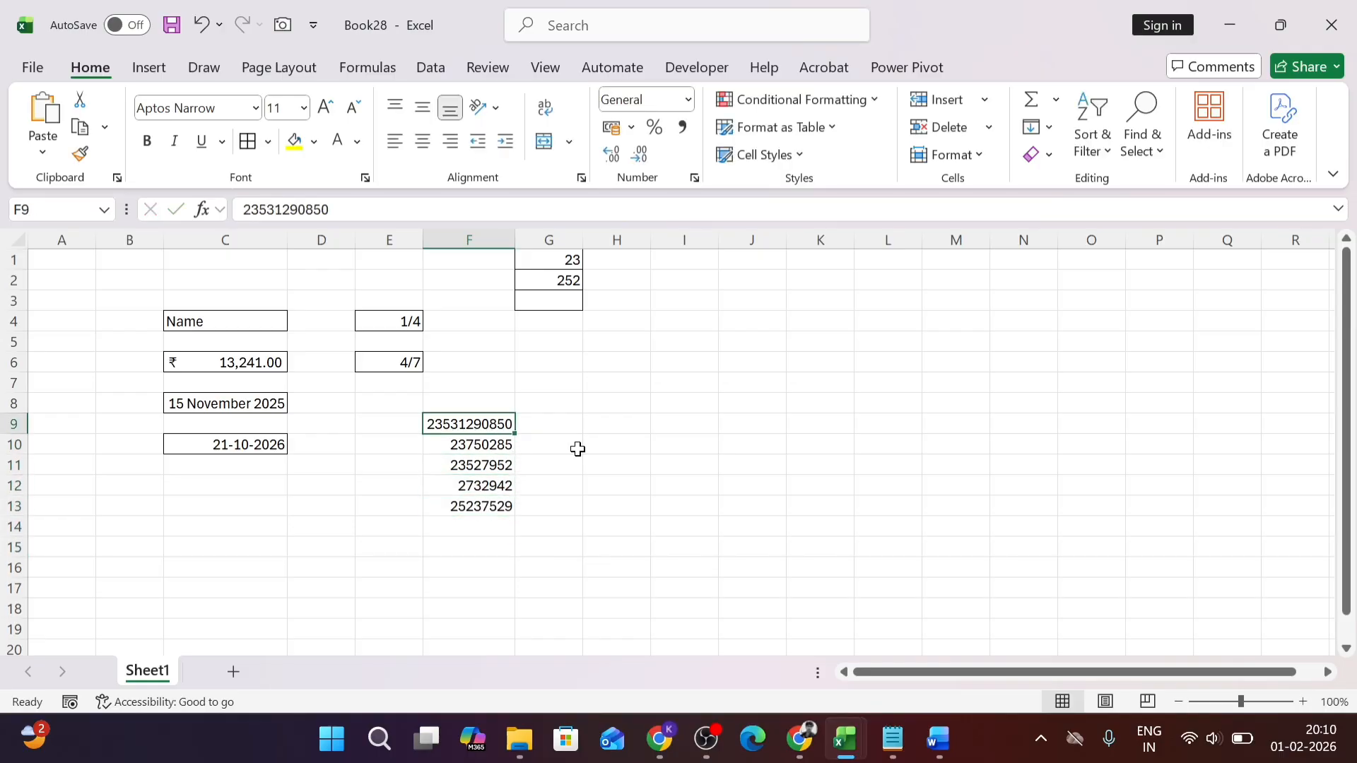
pyautogui.write('235223')
pyautogui.press('Return')
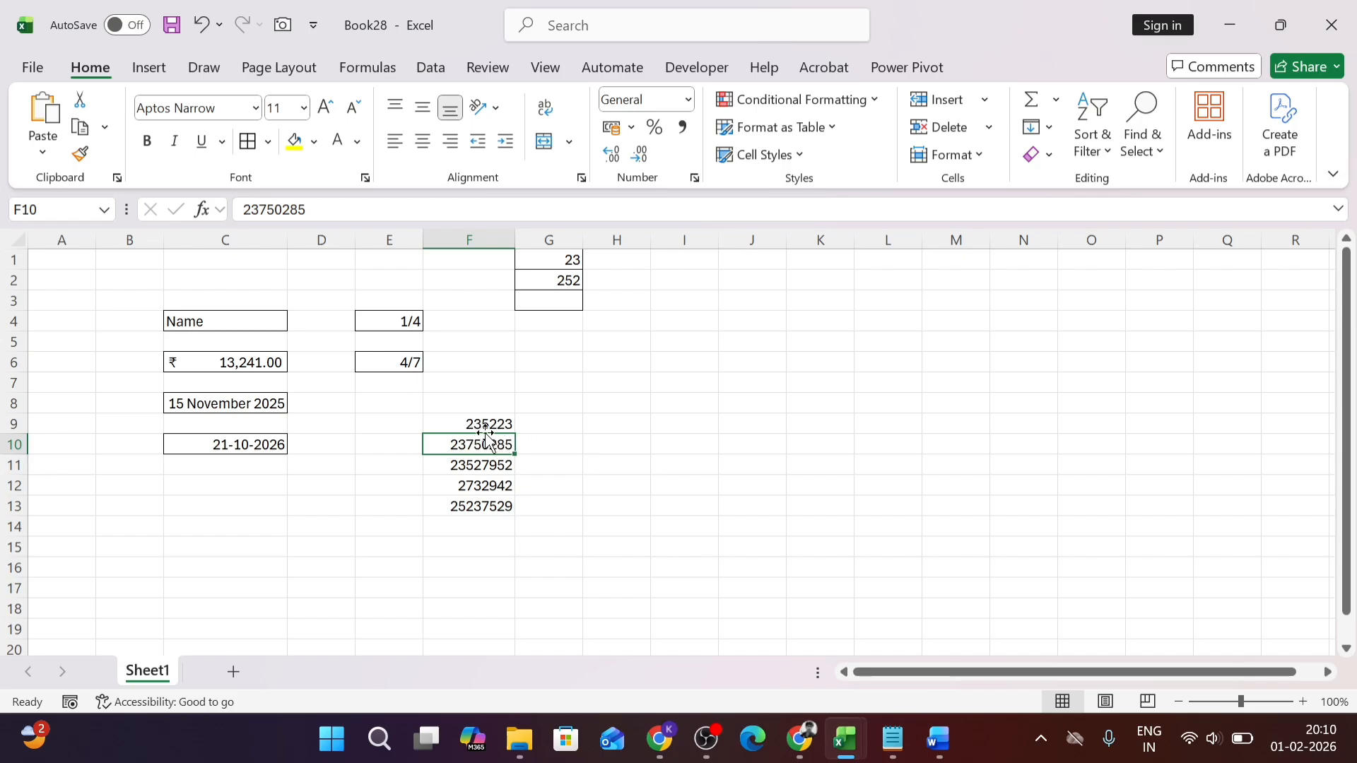
# Step: Apply the comma style with thousands separators to the numbers in F9:F13
pyautogui.click(472, 465)
pyautogui.click(469, 445)
pyautogui.moveTo(476, 421); pyautogui.dragTo(525, 527)
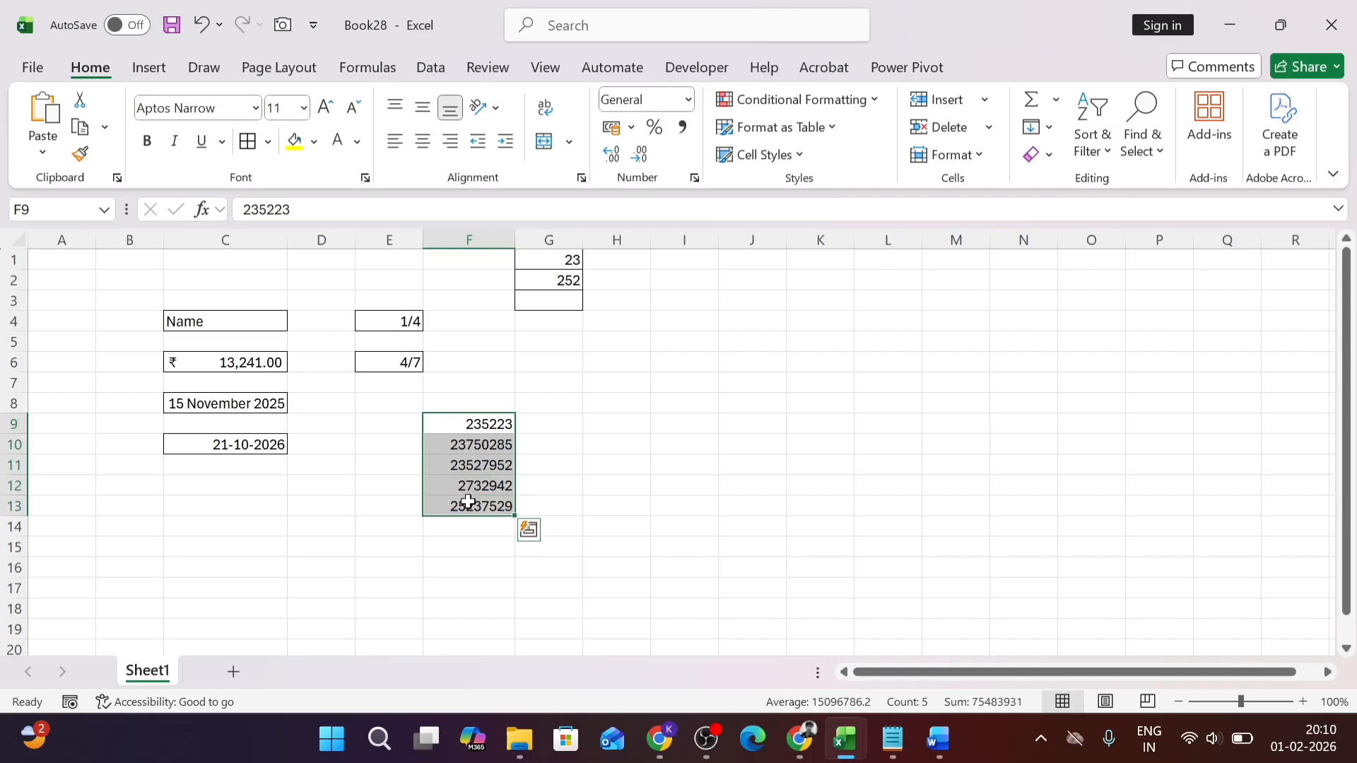
pyautogui.click(682, 127)
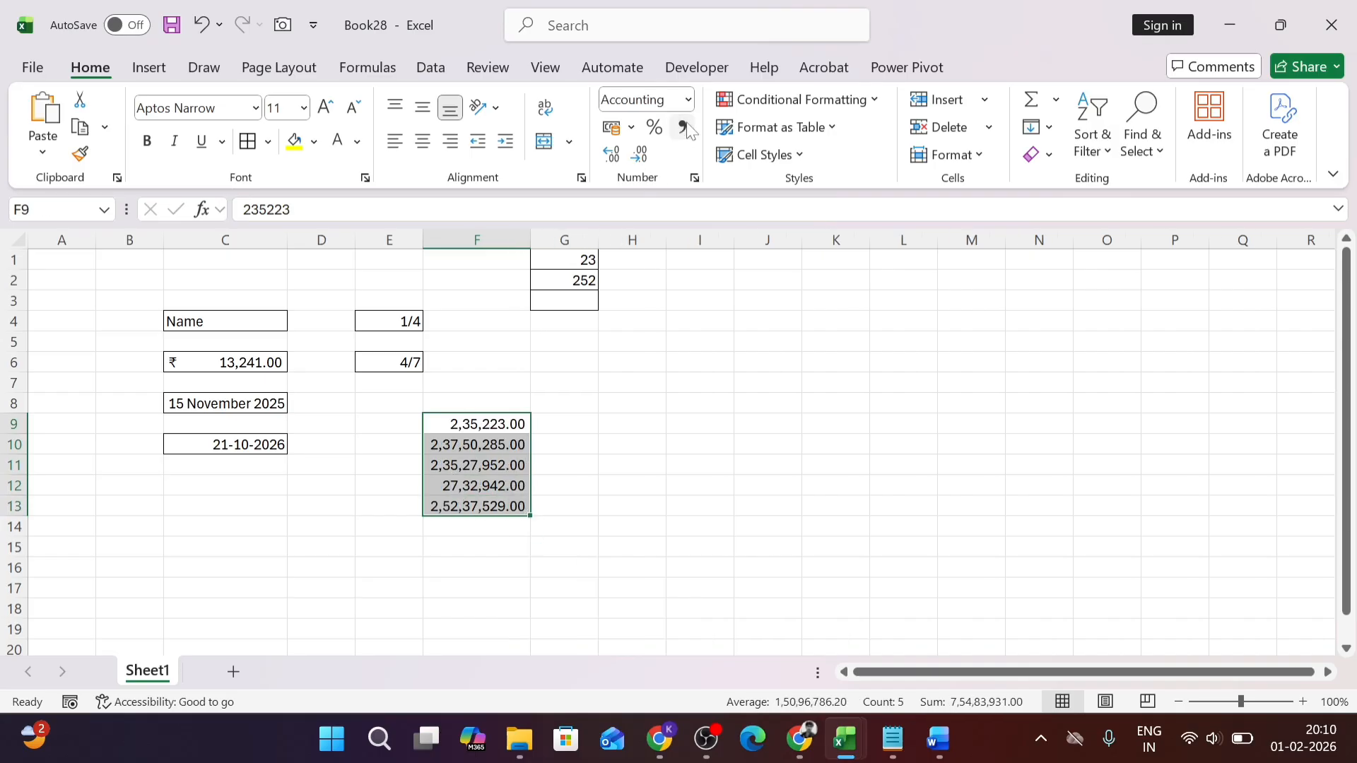
pyautogui.click(605, 449)
# Step: Decrease the decimals of the comma-formatted numbers in F9:F13 to zero decimal places
pyautogui.click(509, 427)
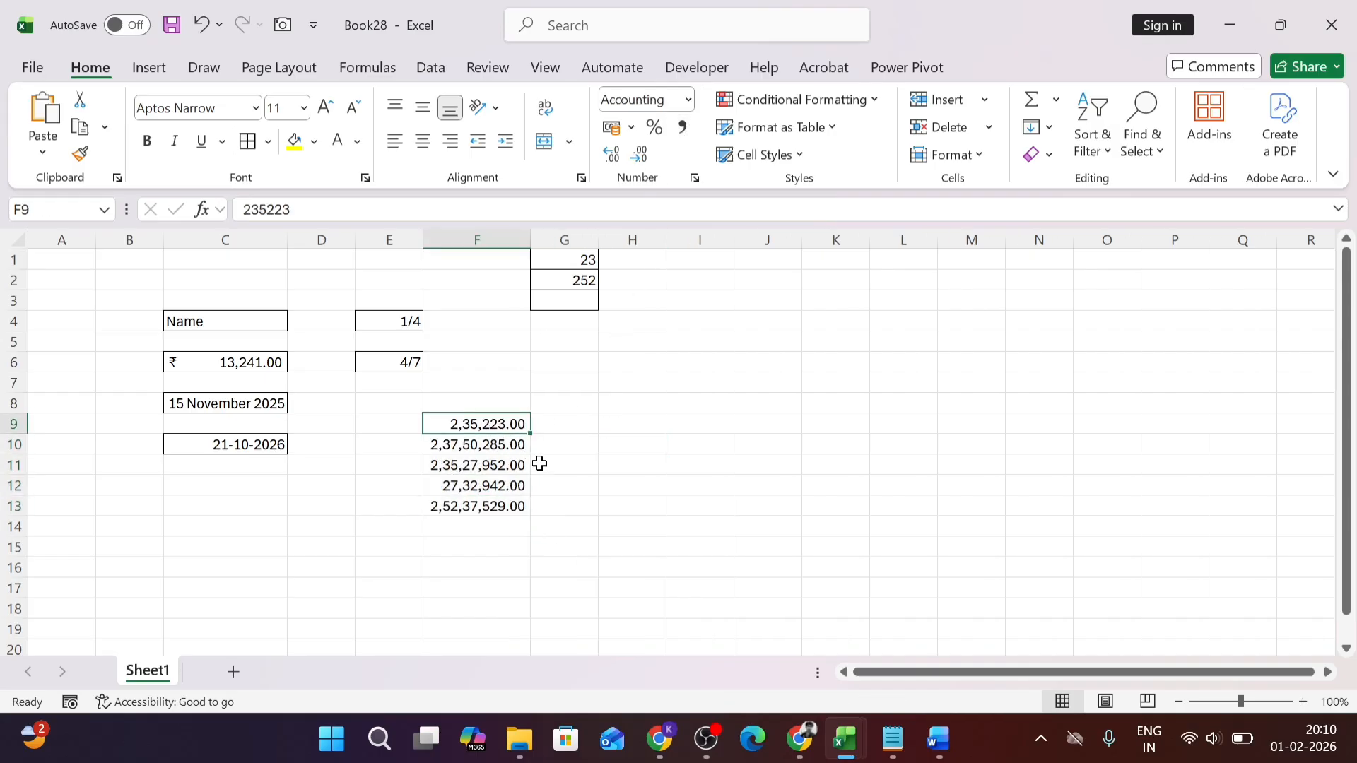
pyautogui.moveTo(499, 432)
pyautogui.mouseDown()
pyautogui.moveTo(486, 501)
pyautogui.moveTo(492, 424)
pyautogui.mouseUp()
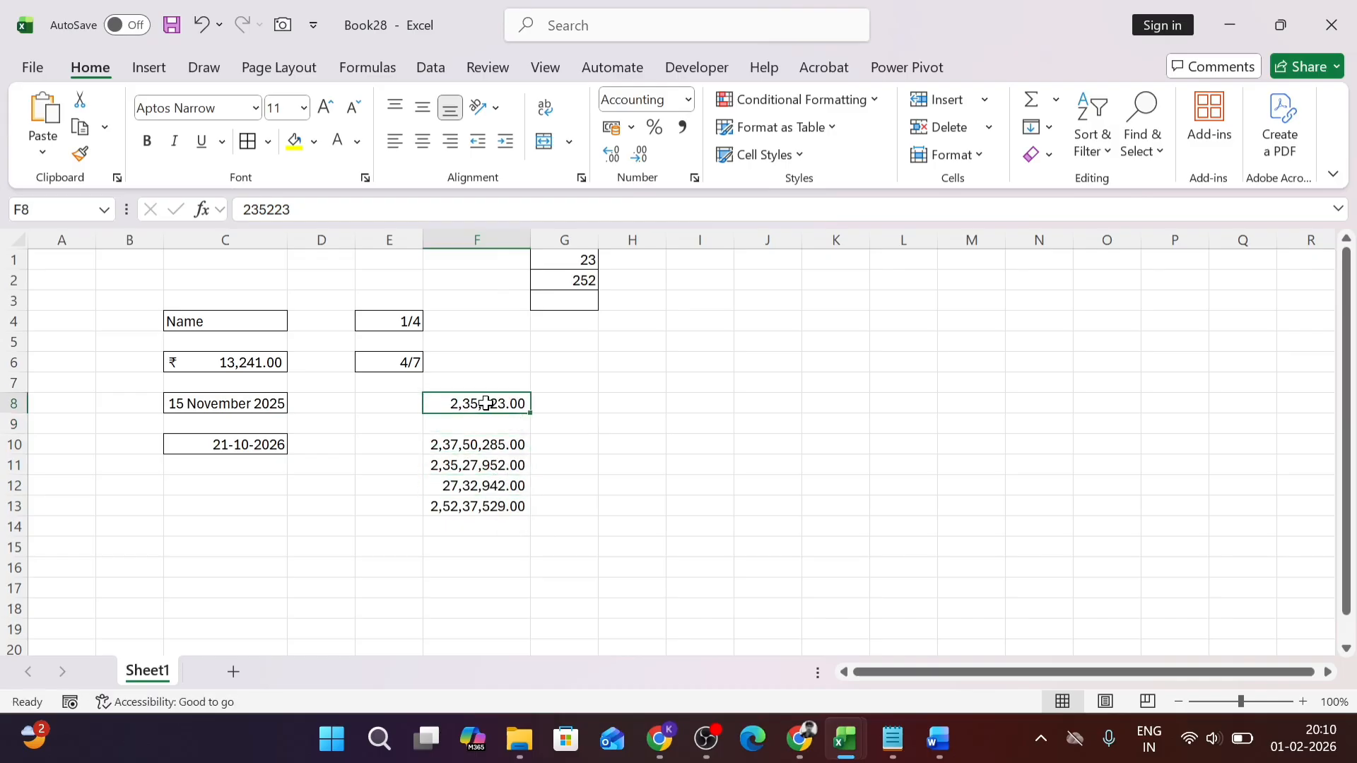
pyautogui.moveTo(487, 423); pyautogui.dragTo(481, 506)
pyautogui.click(643, 154)
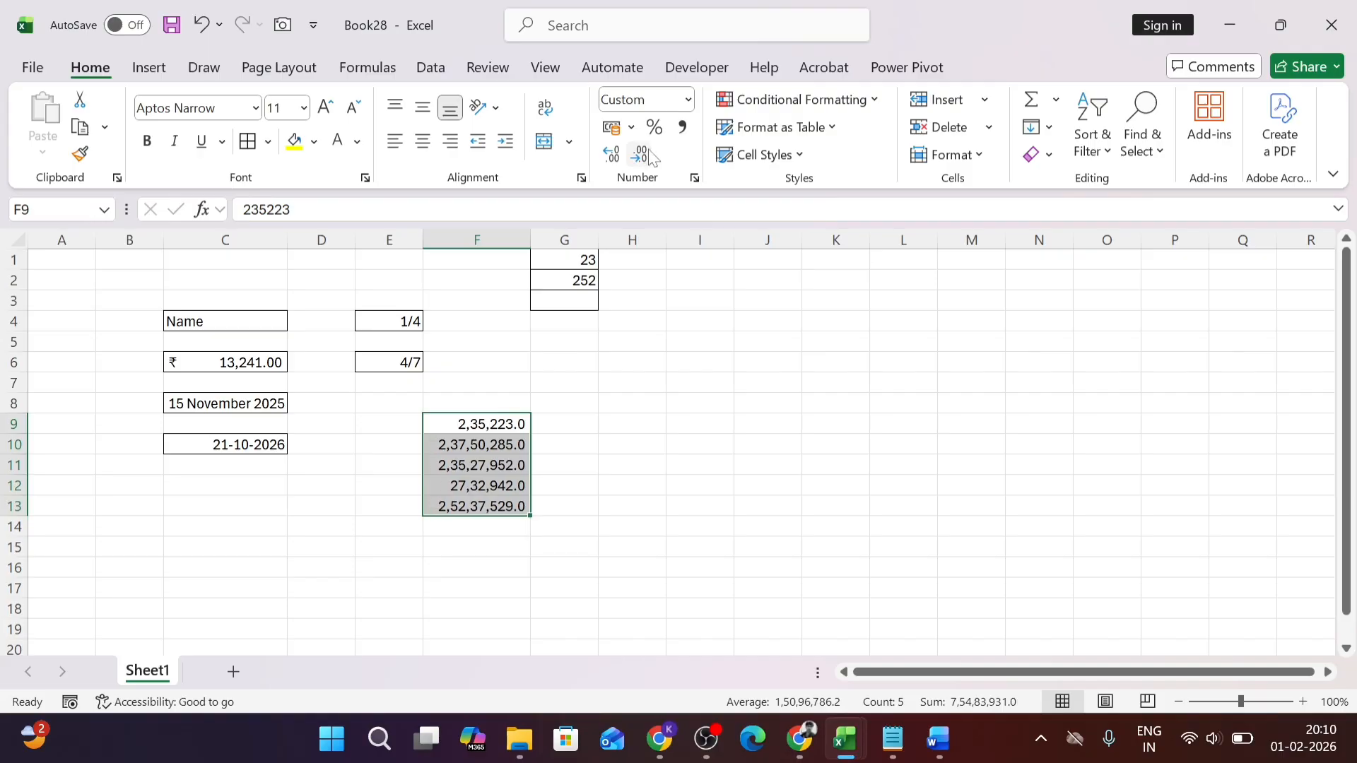
pyautogui.click(643, 154)
pyautogui.click(602, 462)
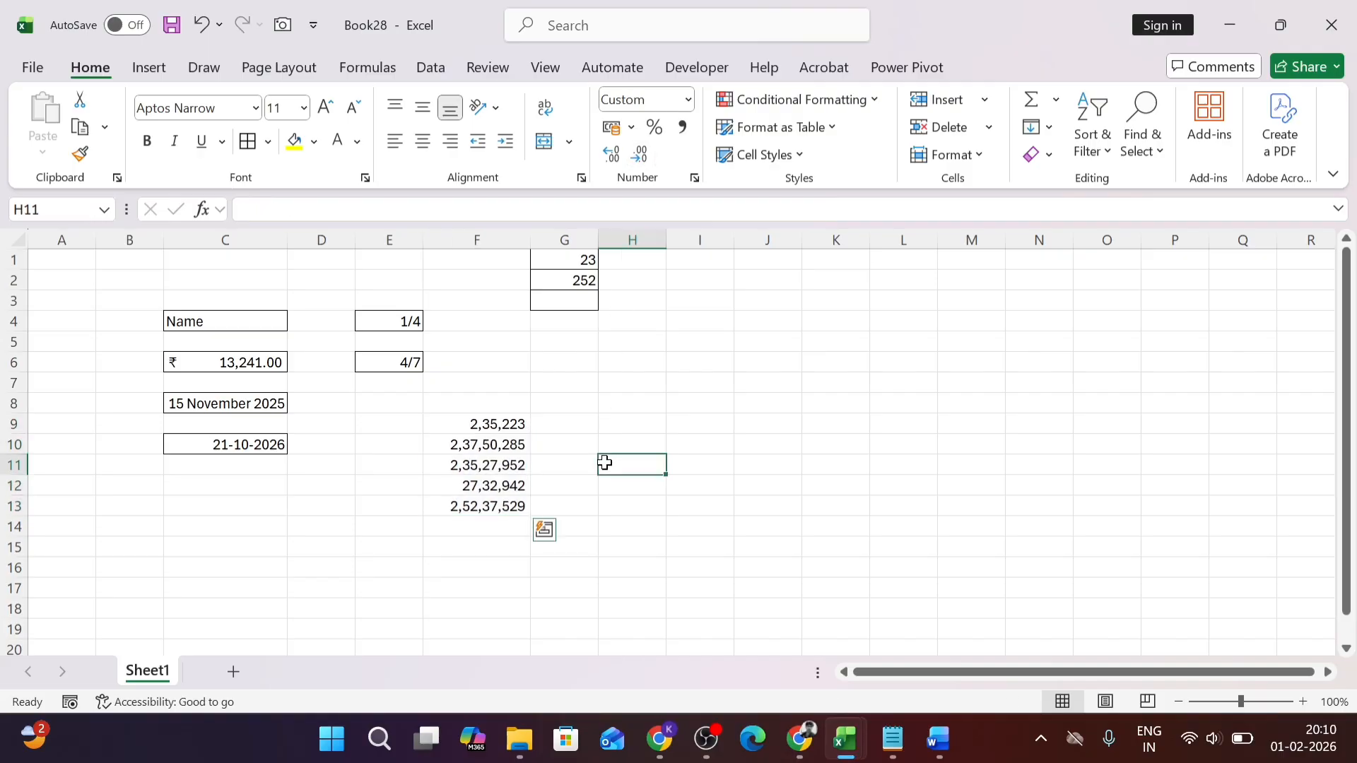
pyautogui.click(507, 445)
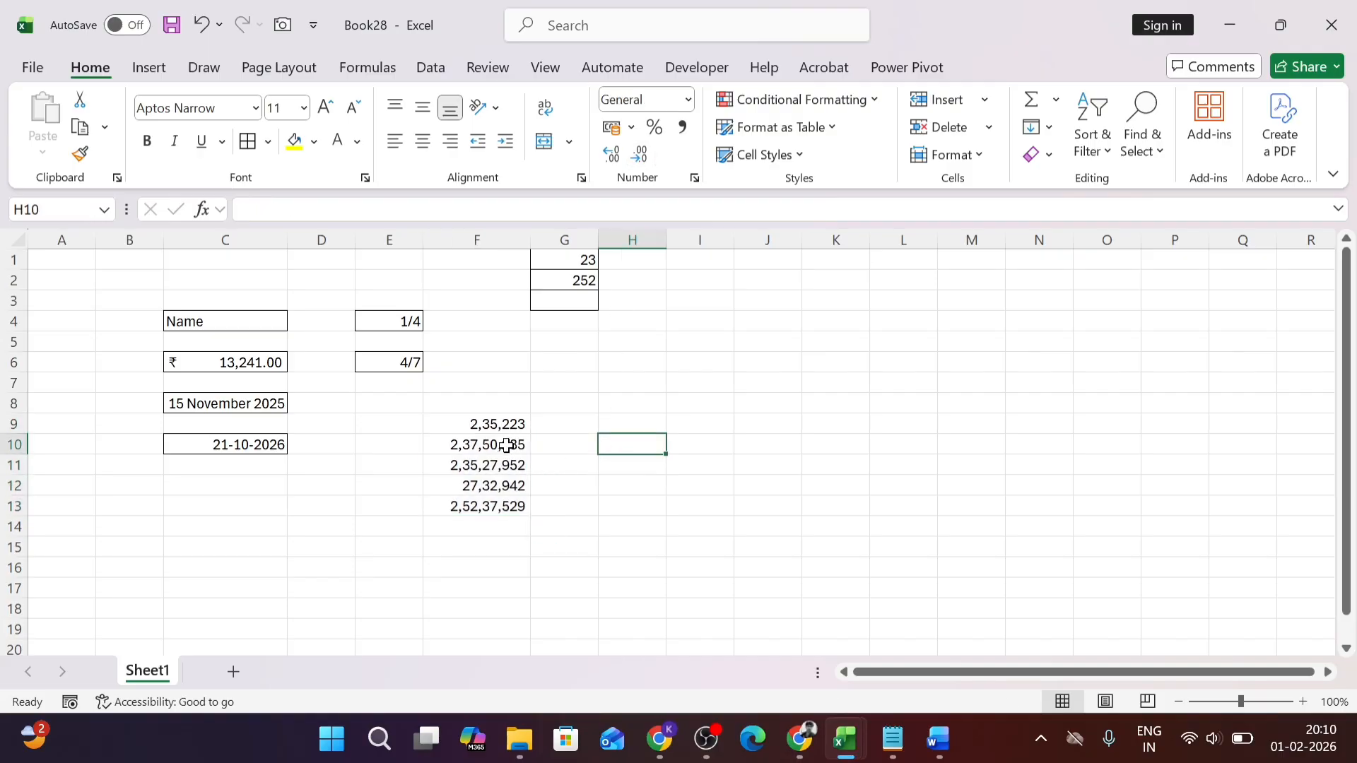
pyautogui.press('Up')
pyautogui.press('Down')
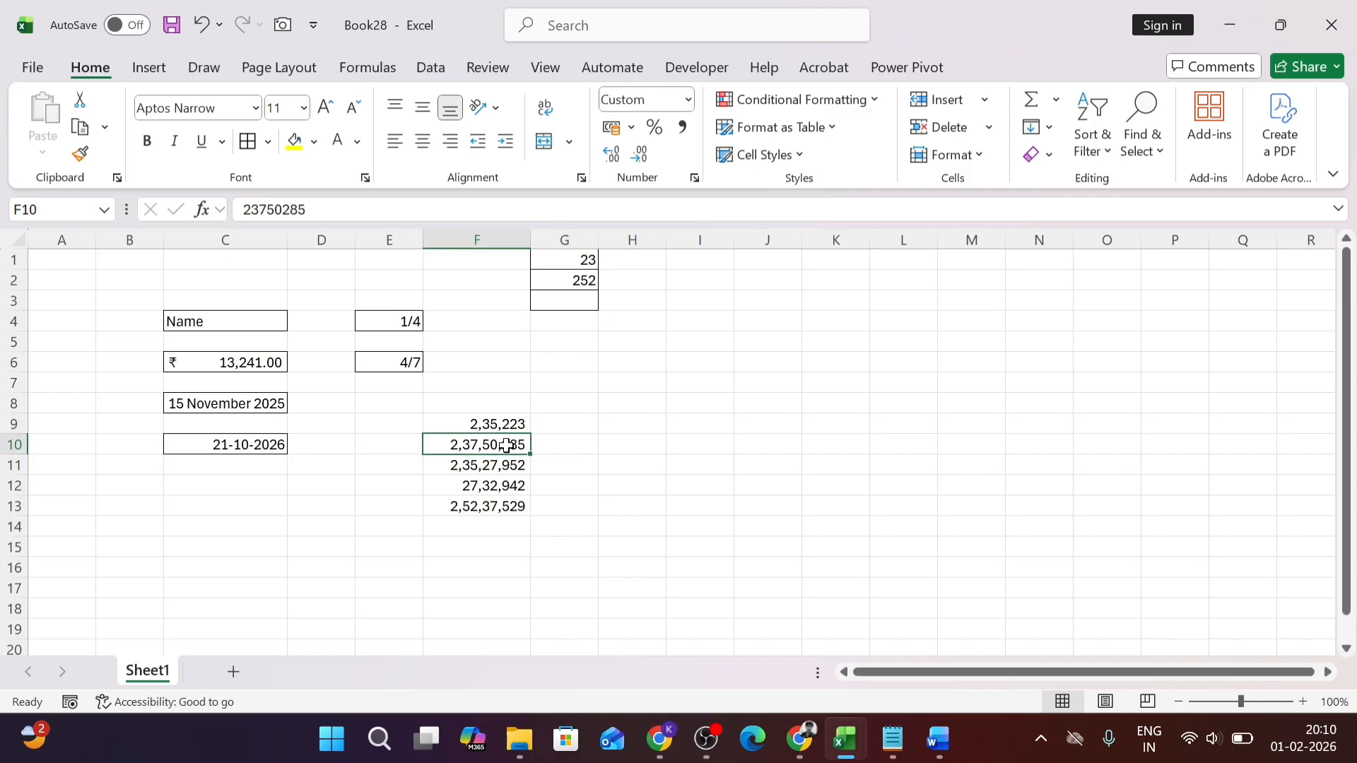
pyautogui.press('Down')
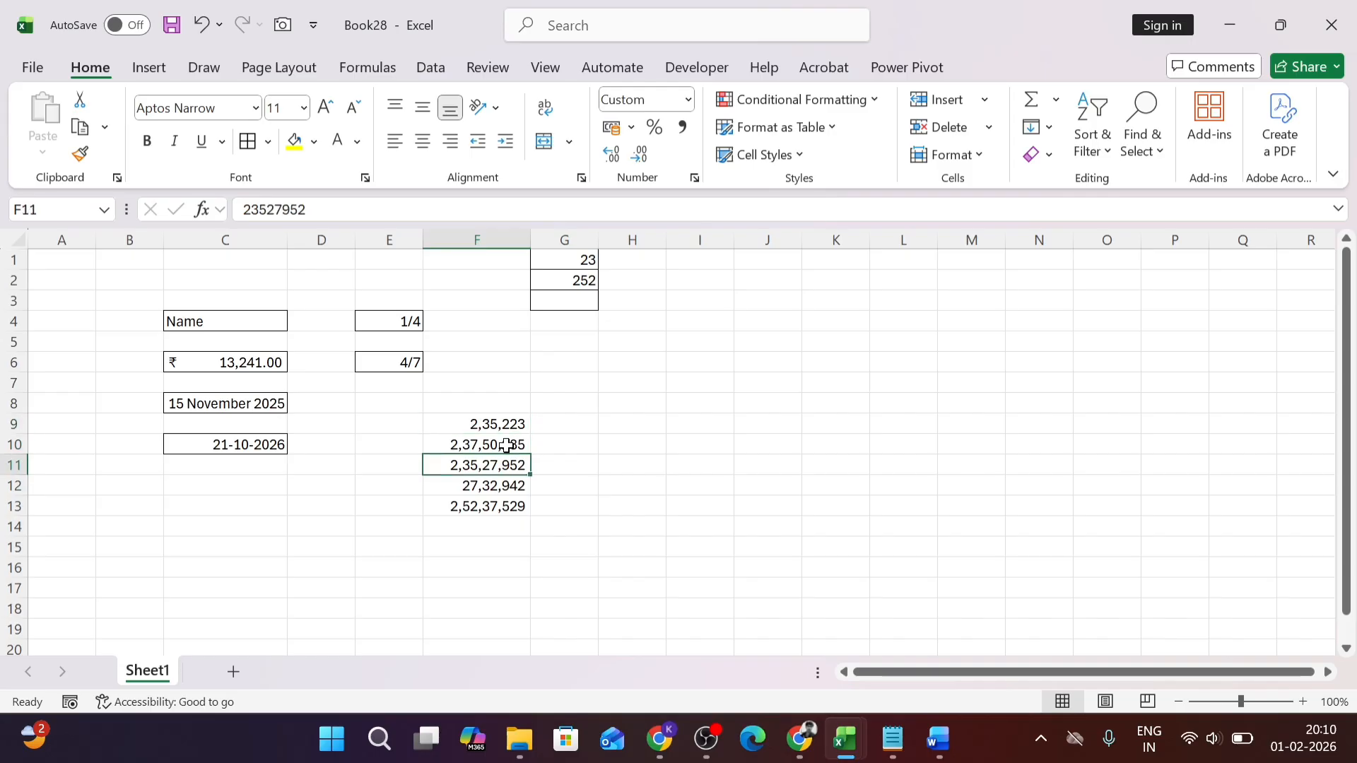
pyautogui.press('Down')
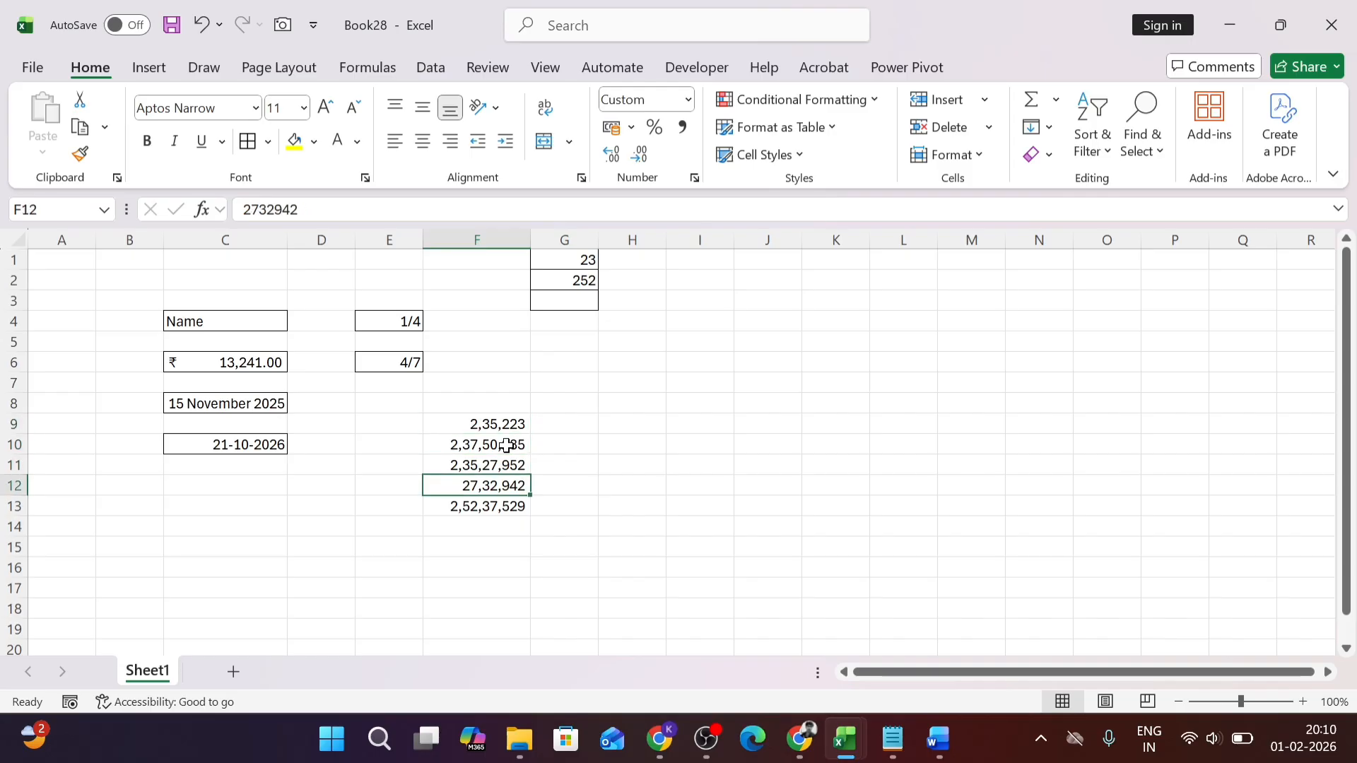
pyautogui.press('Down')
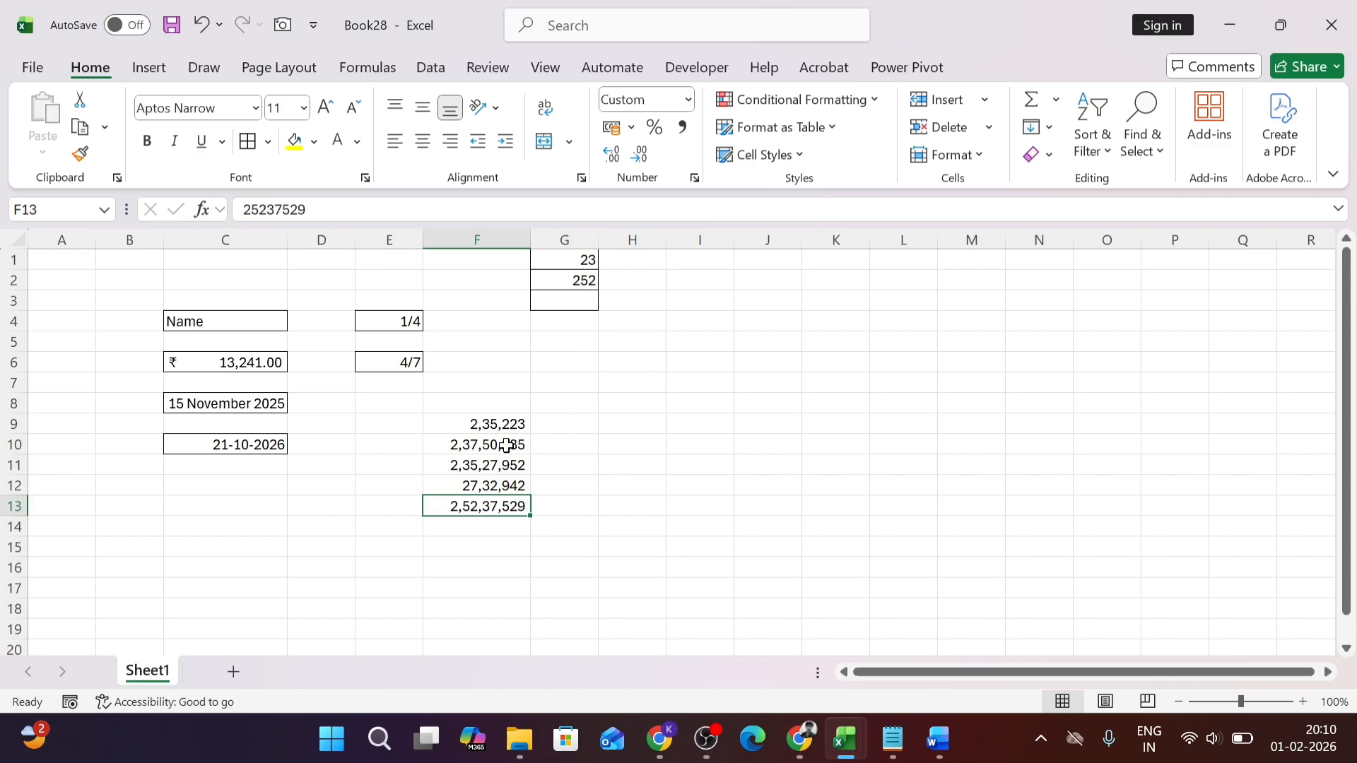
pyautogui.press('Down')
pyautogui.press('Up')
pyautogui.write('31461361643')
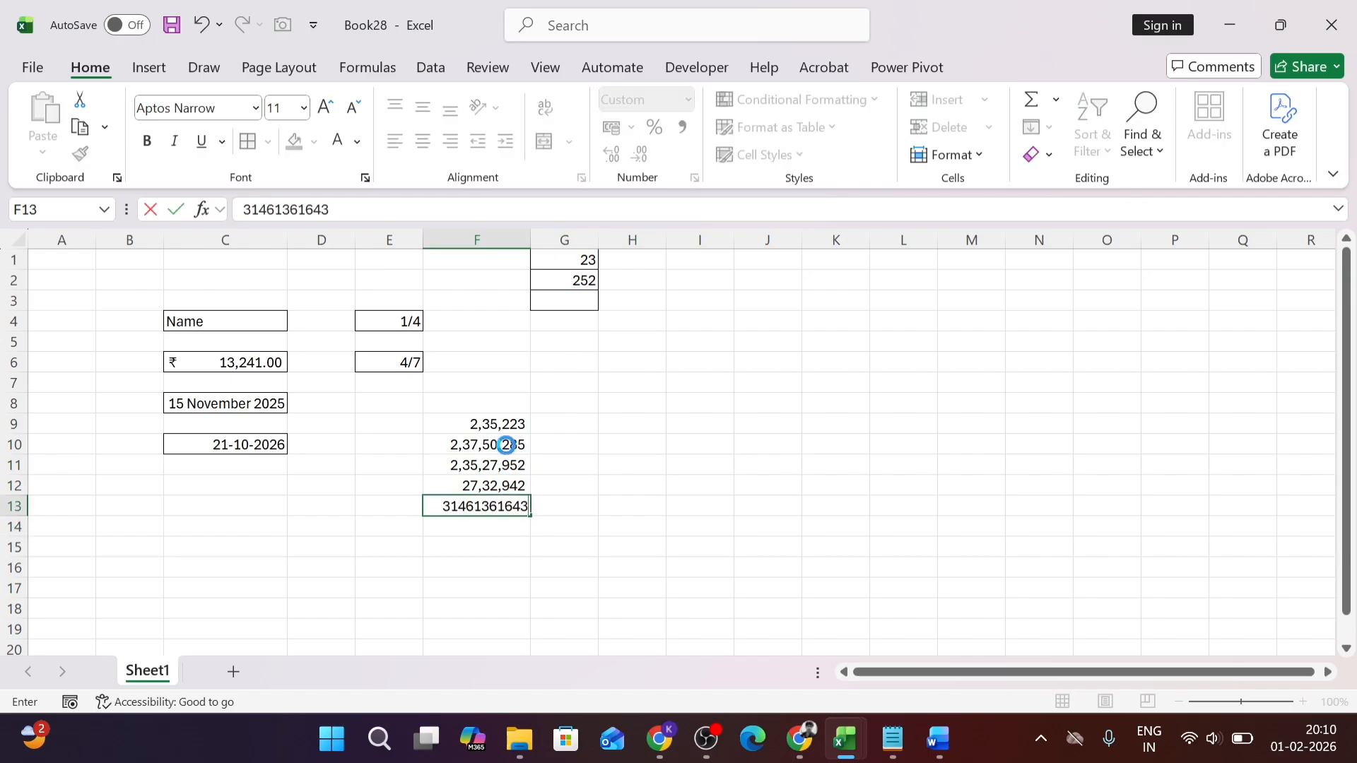
pyautogui.press('Return')
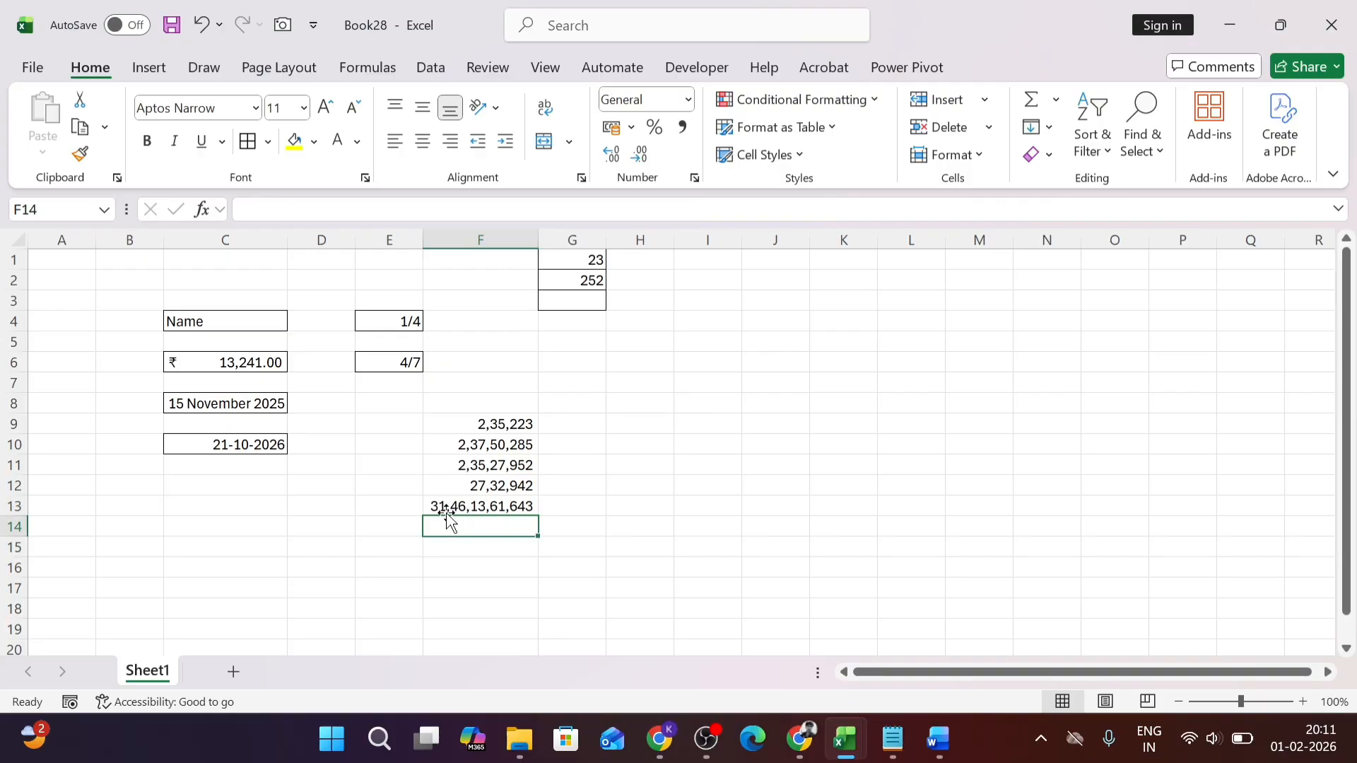
# Step: Look through the Alignment settings and the General and Number categories in Format Cells for cell F13
pyautogui.press('Up')
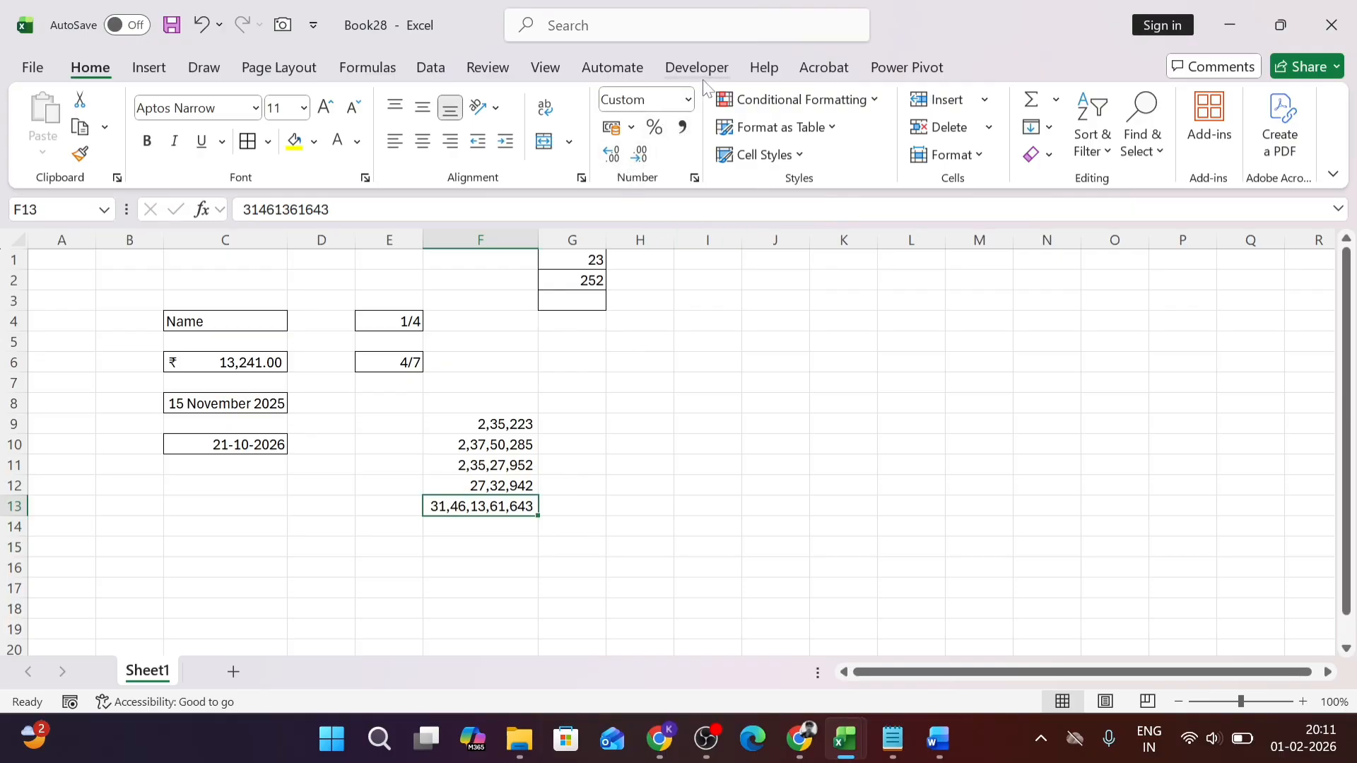
pyautogui.click(694, 178)
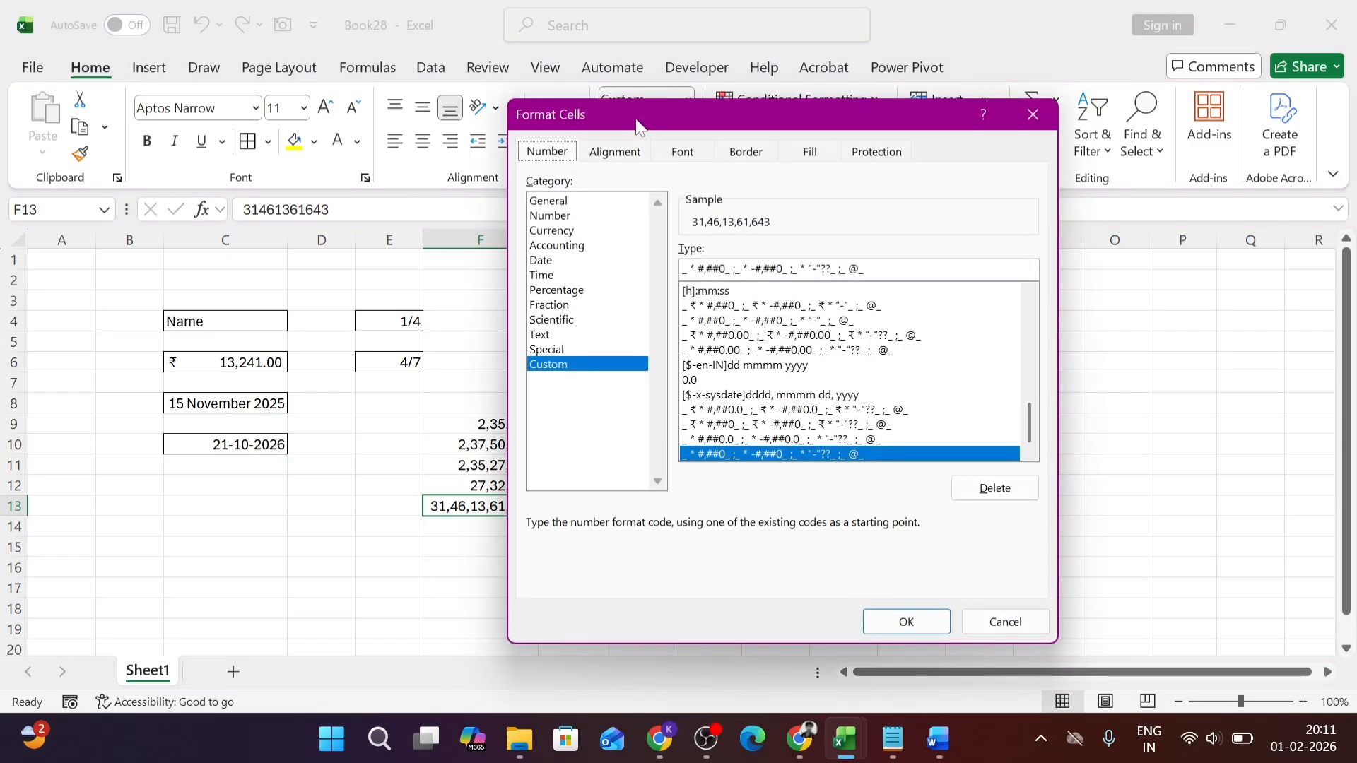
pyautogui.moveTo(640, 125); pyautogui.dragTo(751, 123)
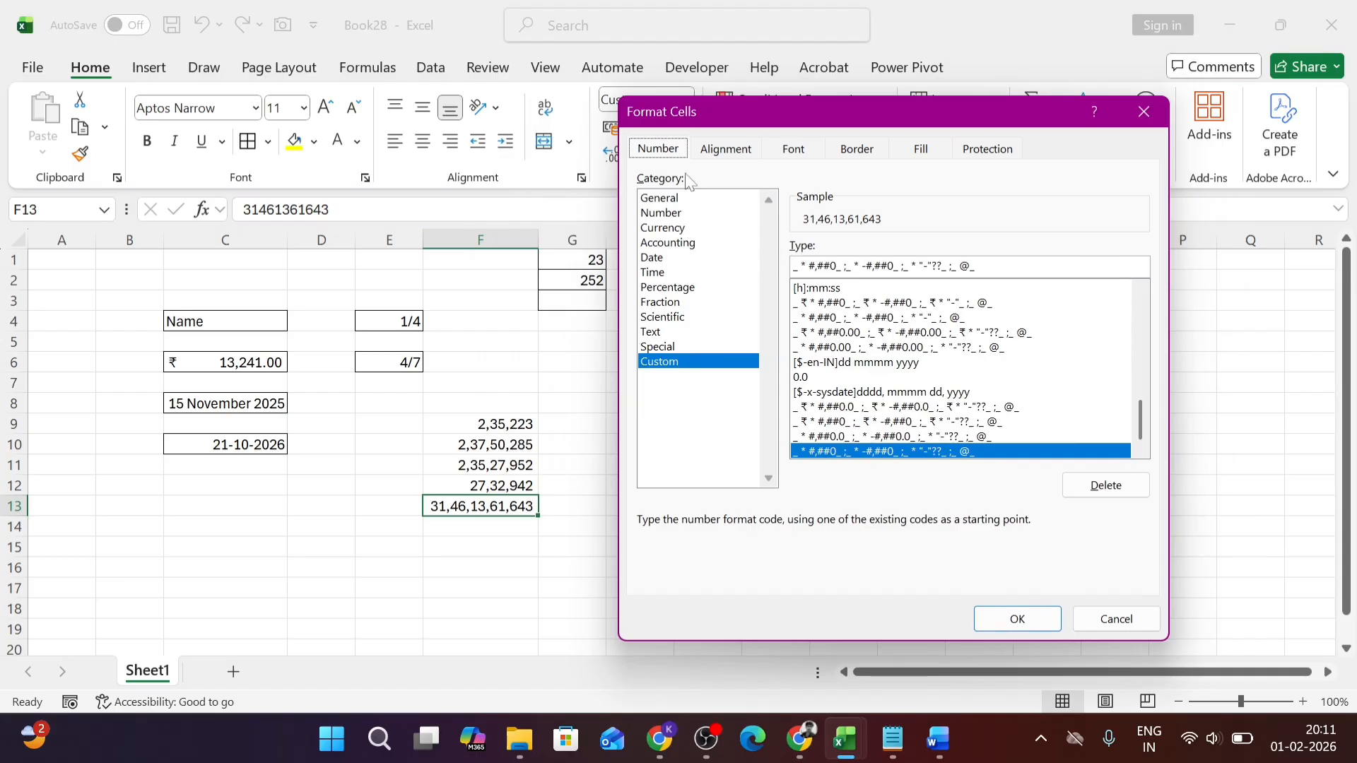
pyautogui.click(728, 149)
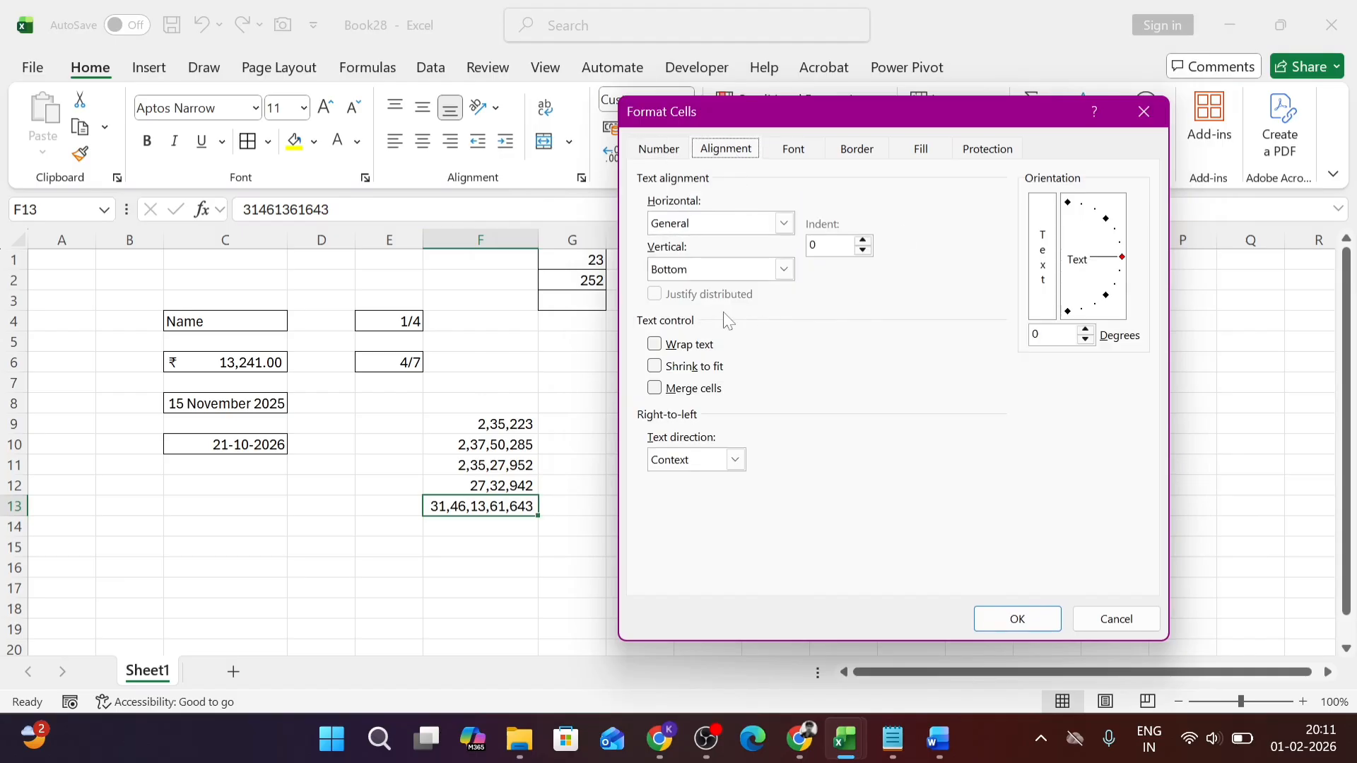
pyautogui.click(670, 150)
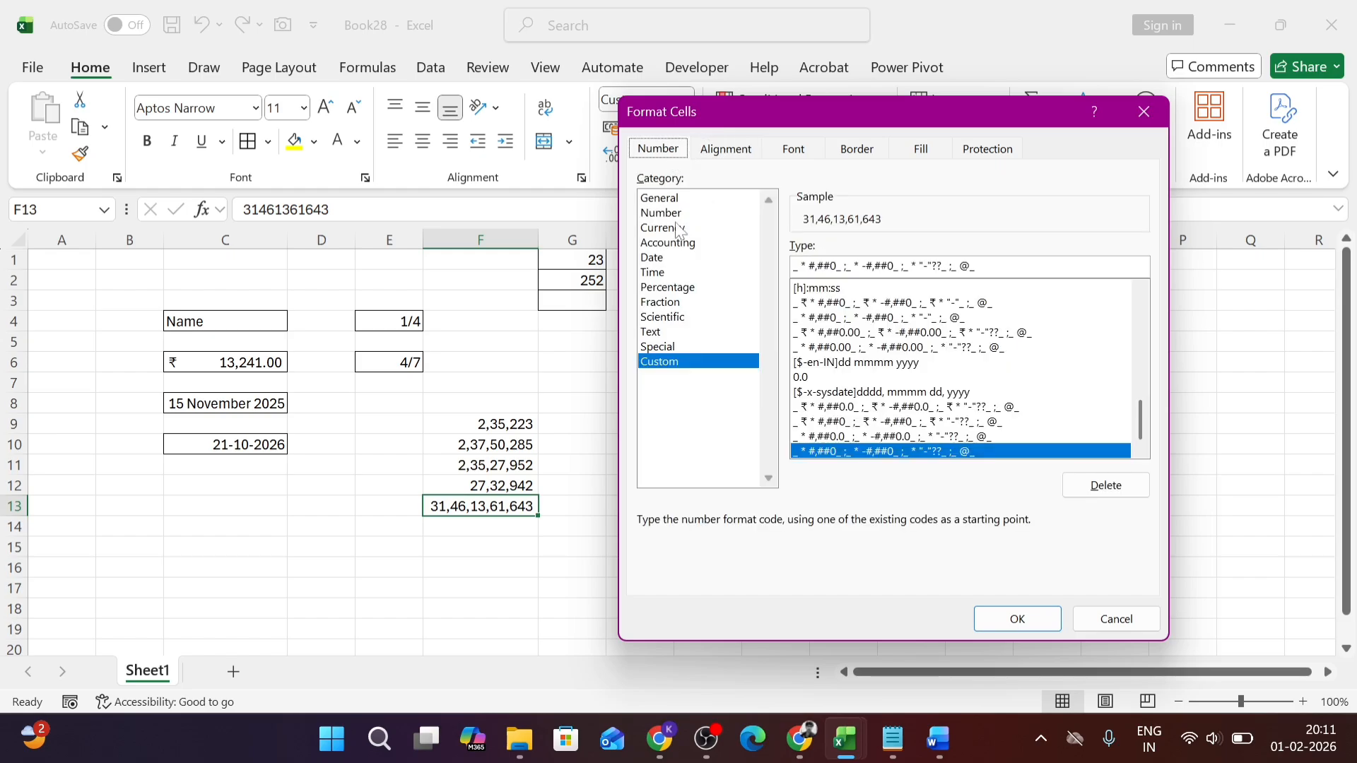
pyautogui.click(671, 199)
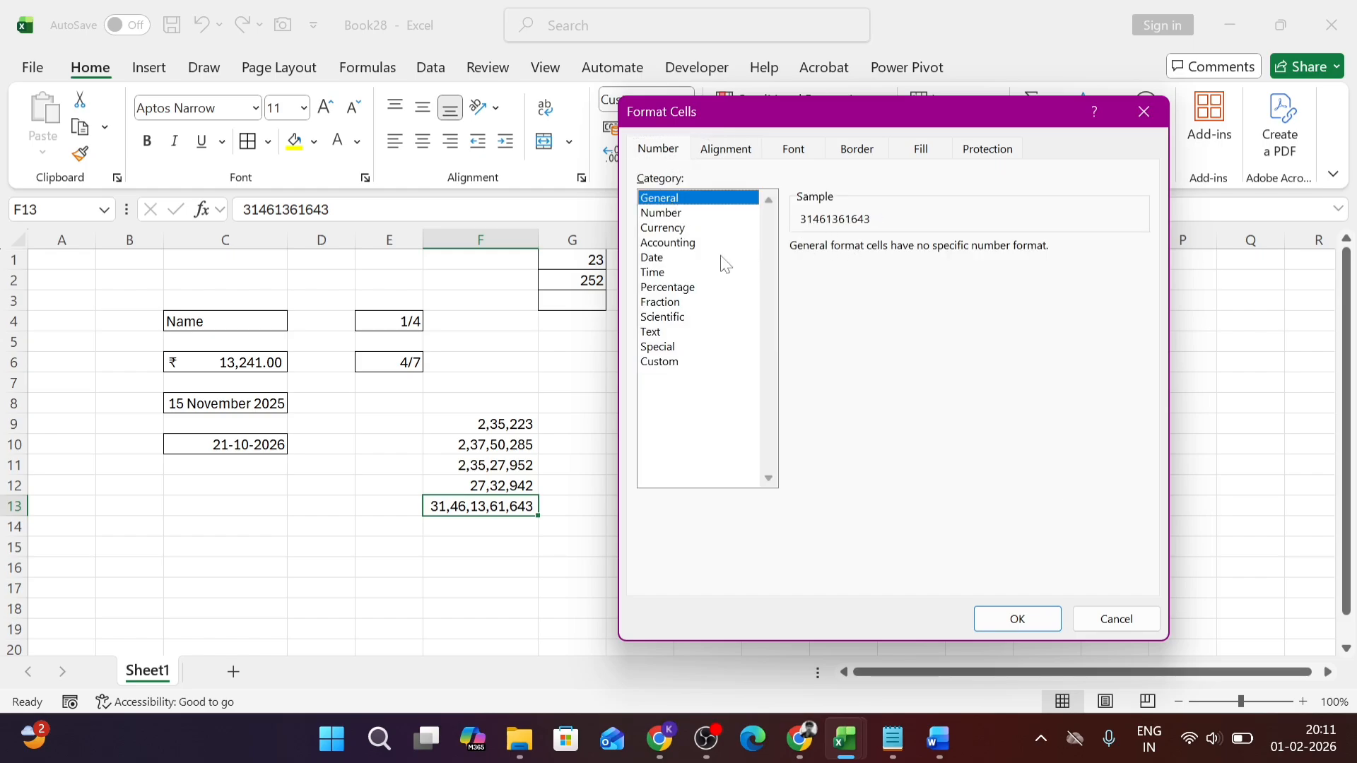
pyautogui.click(683, 218)
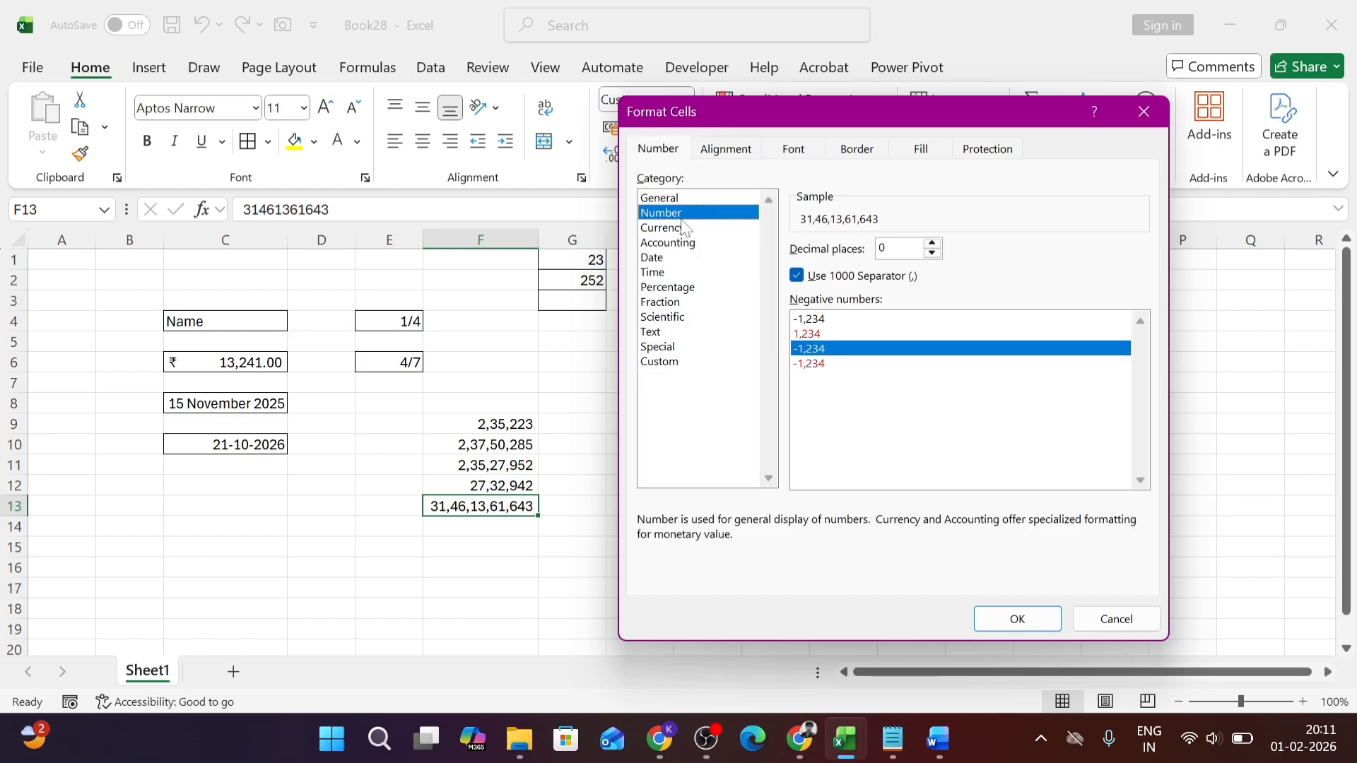
# Step: Try raising and lowering the decimal places of the Number format for F13, ending back at 0
pyautogui.click(932, 253)
pyautogui.click(932, 242)
pyautogui.click(932, 243)
pyautogui.click(932, 242)
pyautogui.click(932, 253)
pyautogui.click(932, 253)
pyautogui.click(932, 253)
# Step: Preview the black and red negative-number styles for F13 and close Format Cells without applying them
pyautogui.click(816, 322)
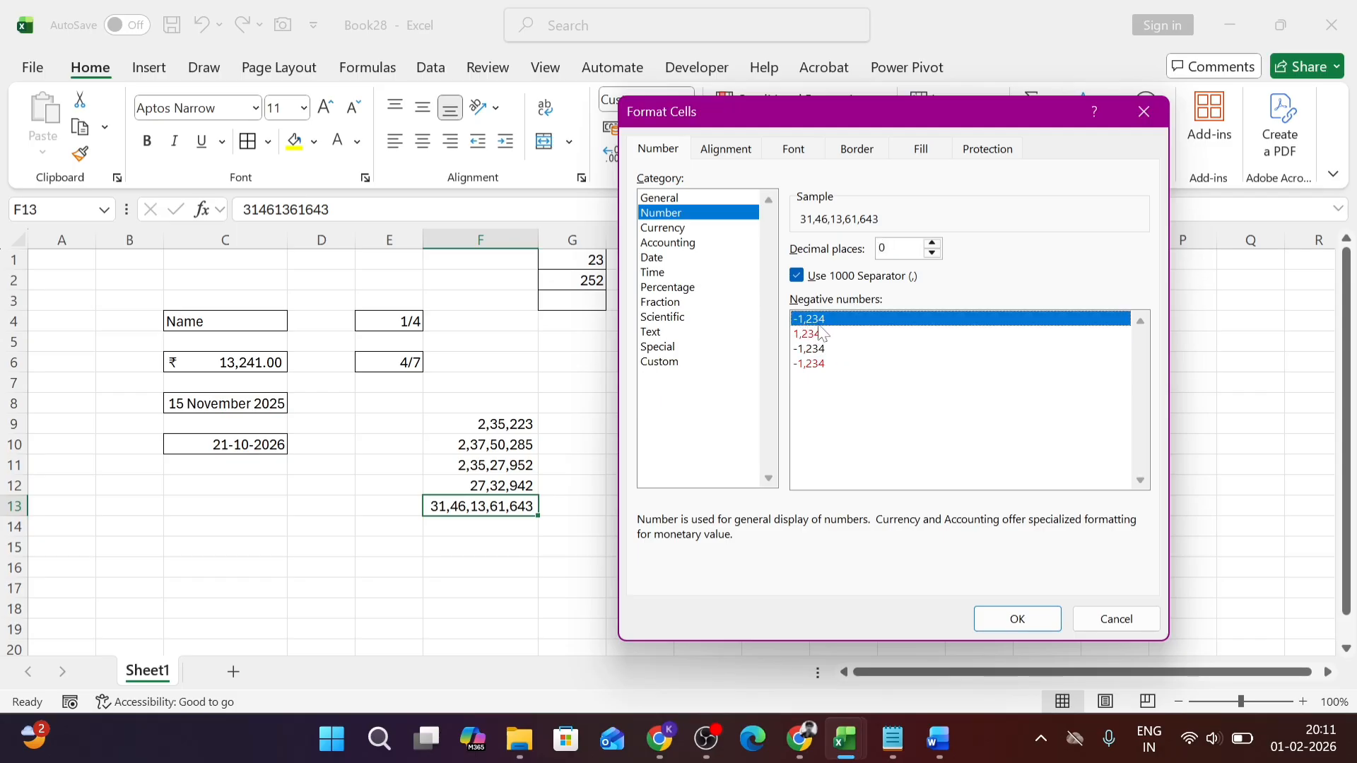
pyautogui.click(807, 364)
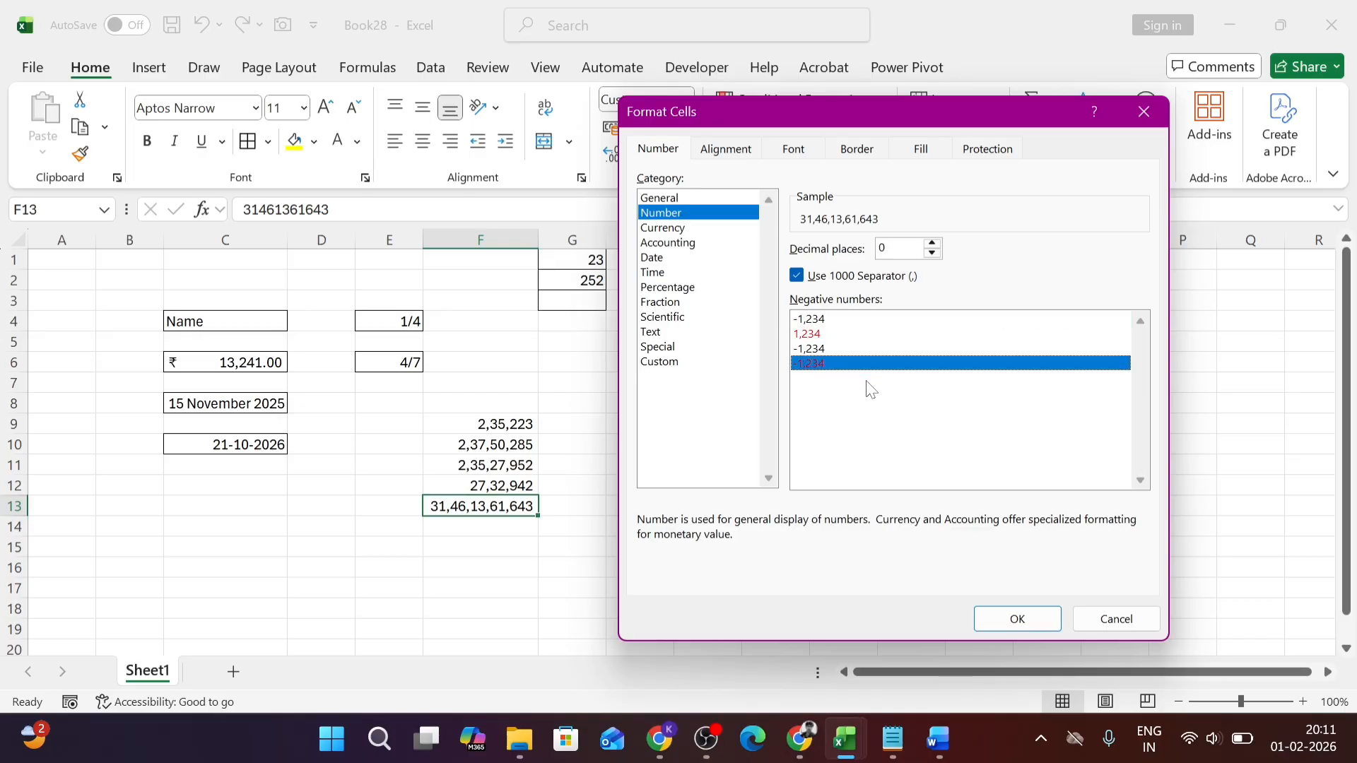
pyautogui.click(807, 350)
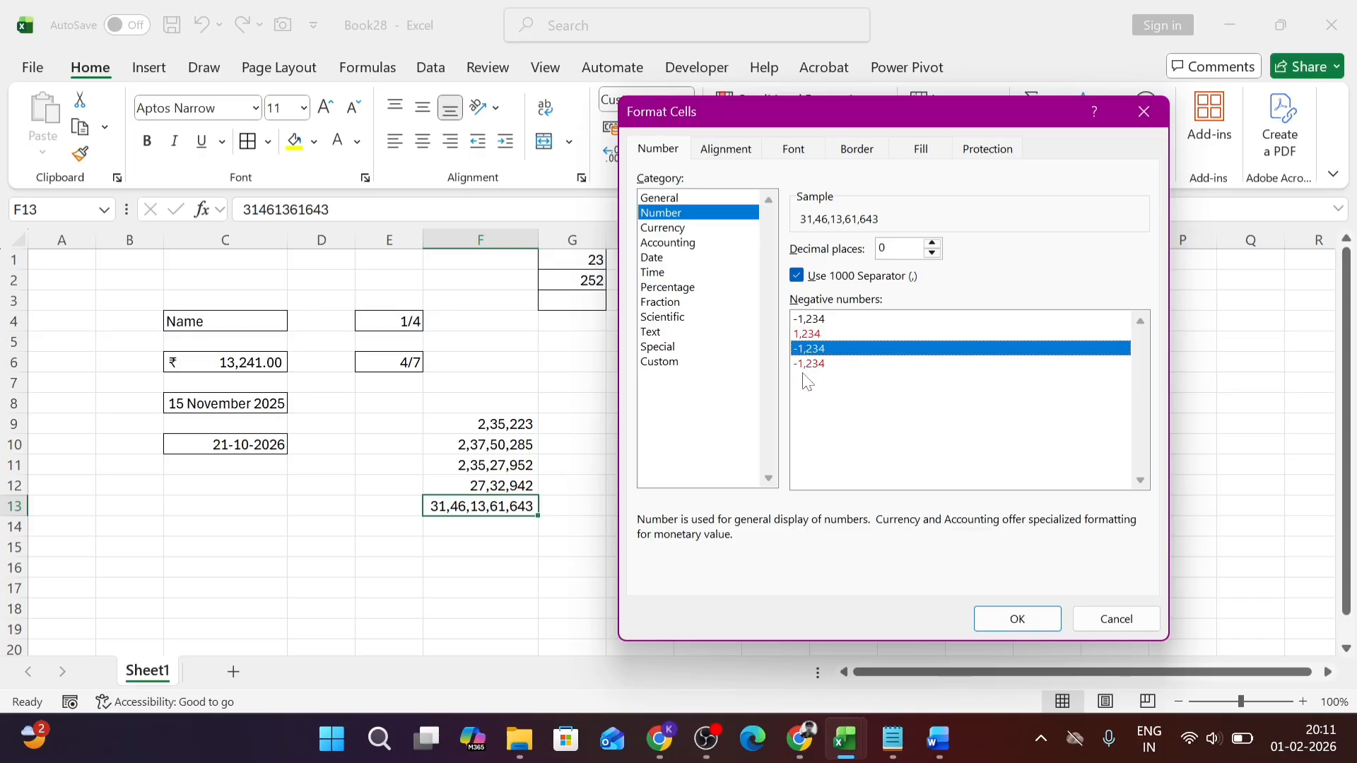
pyautogui.click(827, 365)
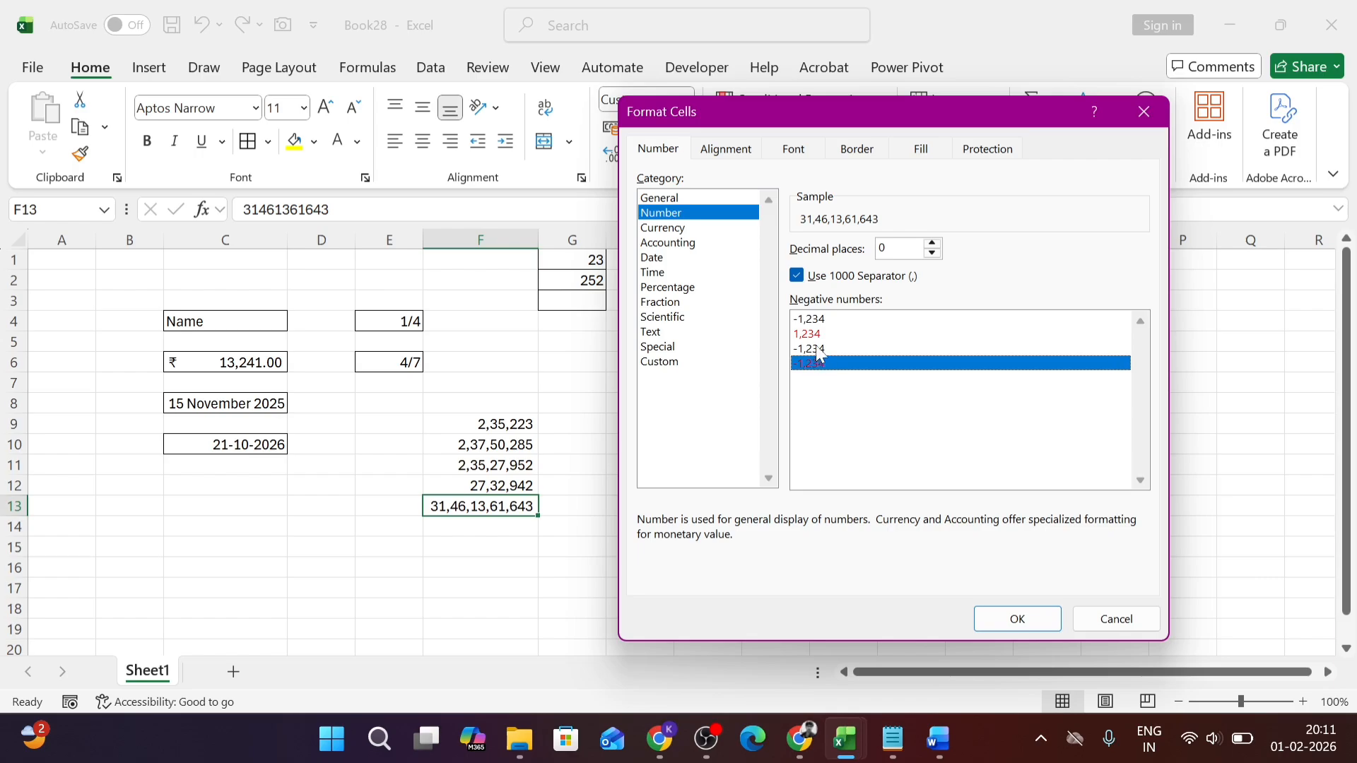
pyautogui.click(810, 335)
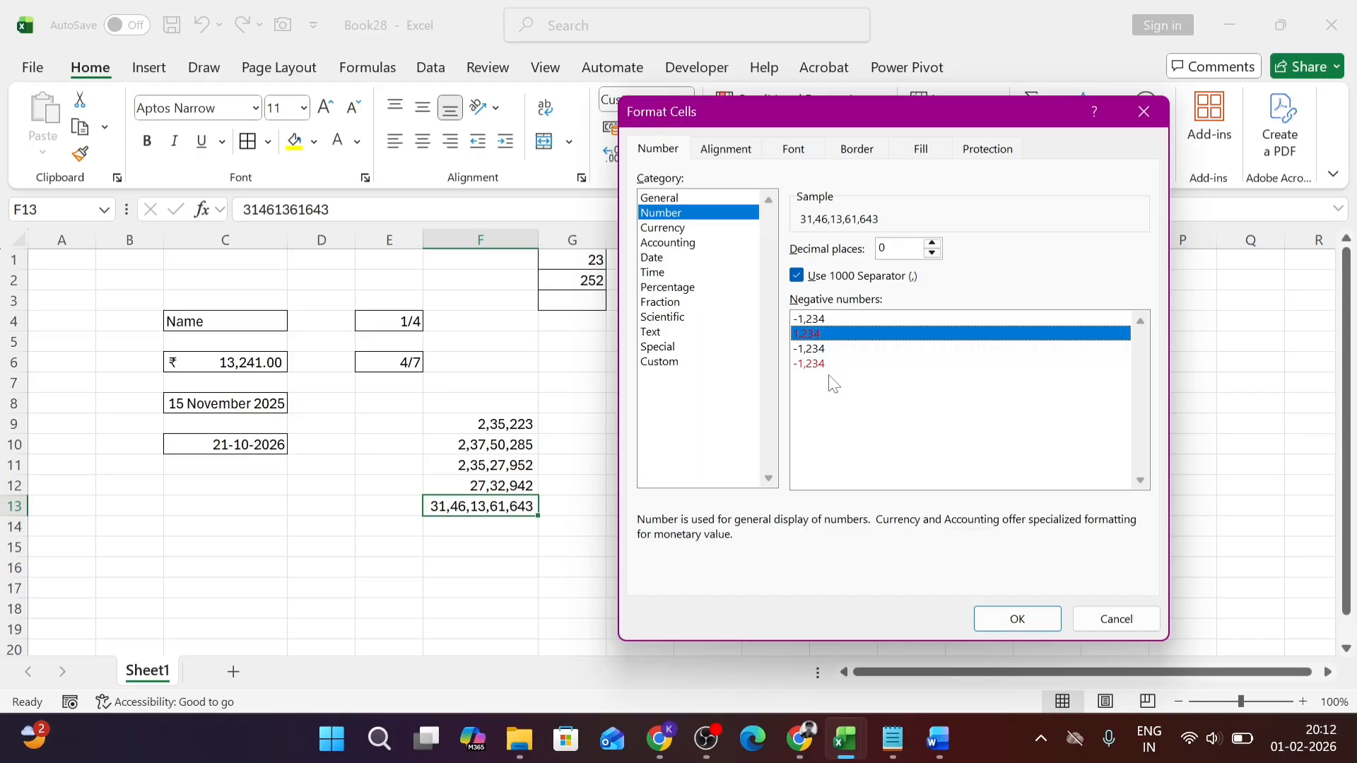
pyautogui.click(1126, 108)
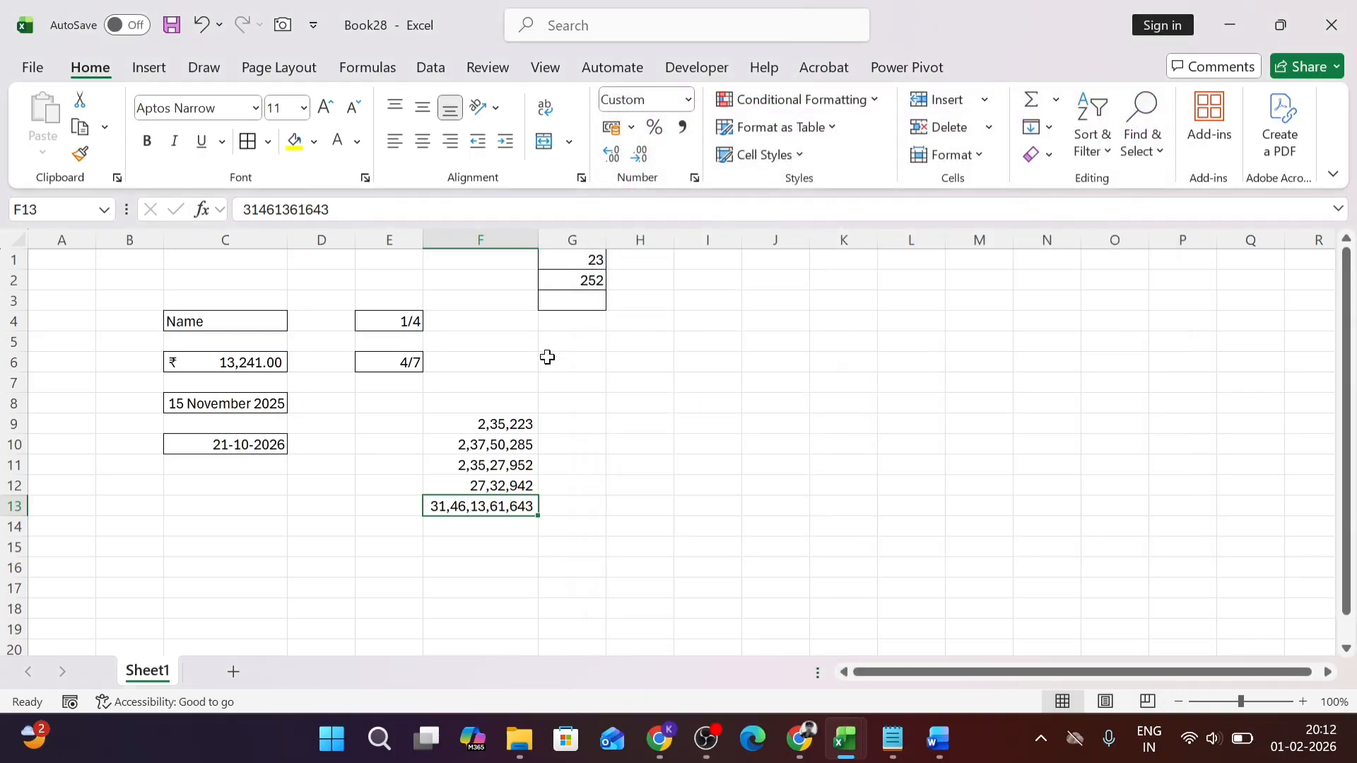
# Step: Replace the value in cell F9 with -23572
pyautogui.click(470, 424)
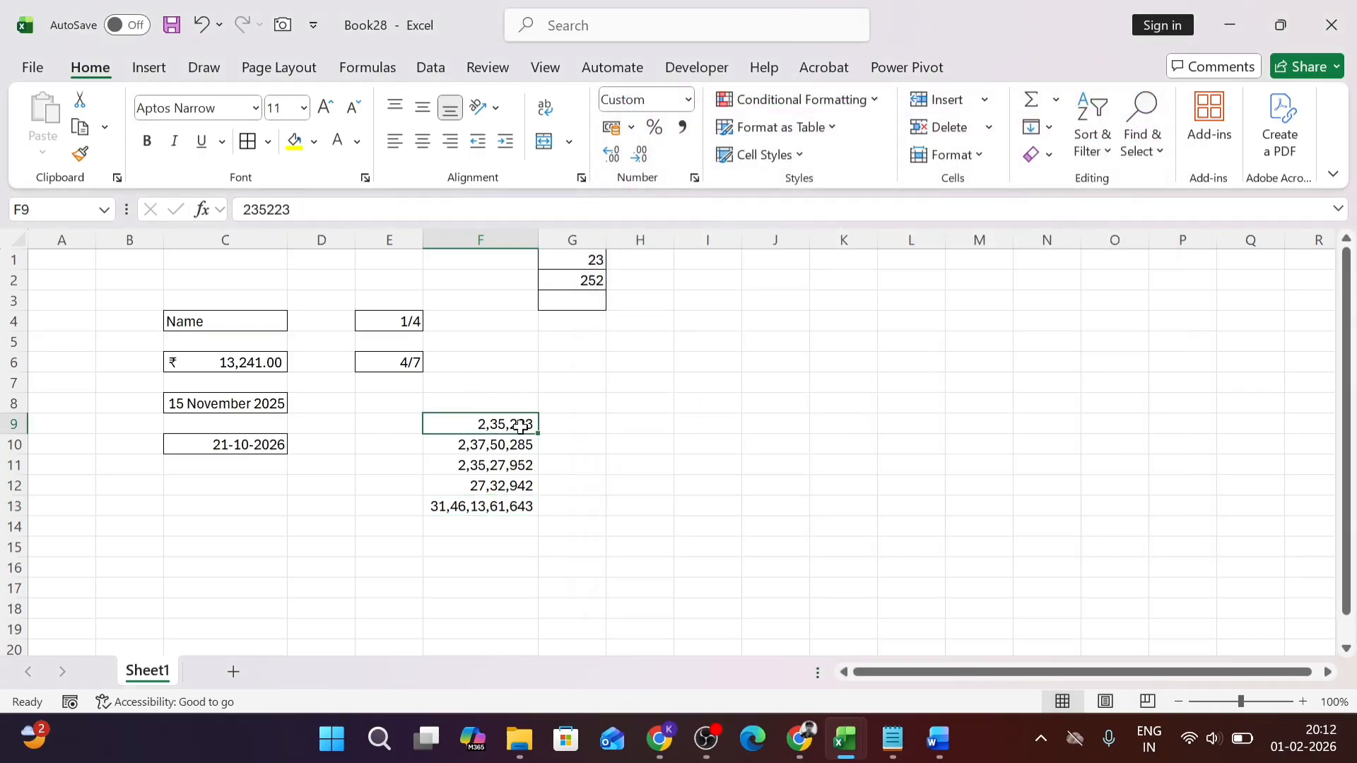
pyautogui.write('-23572')
pyautogui.press('Return')
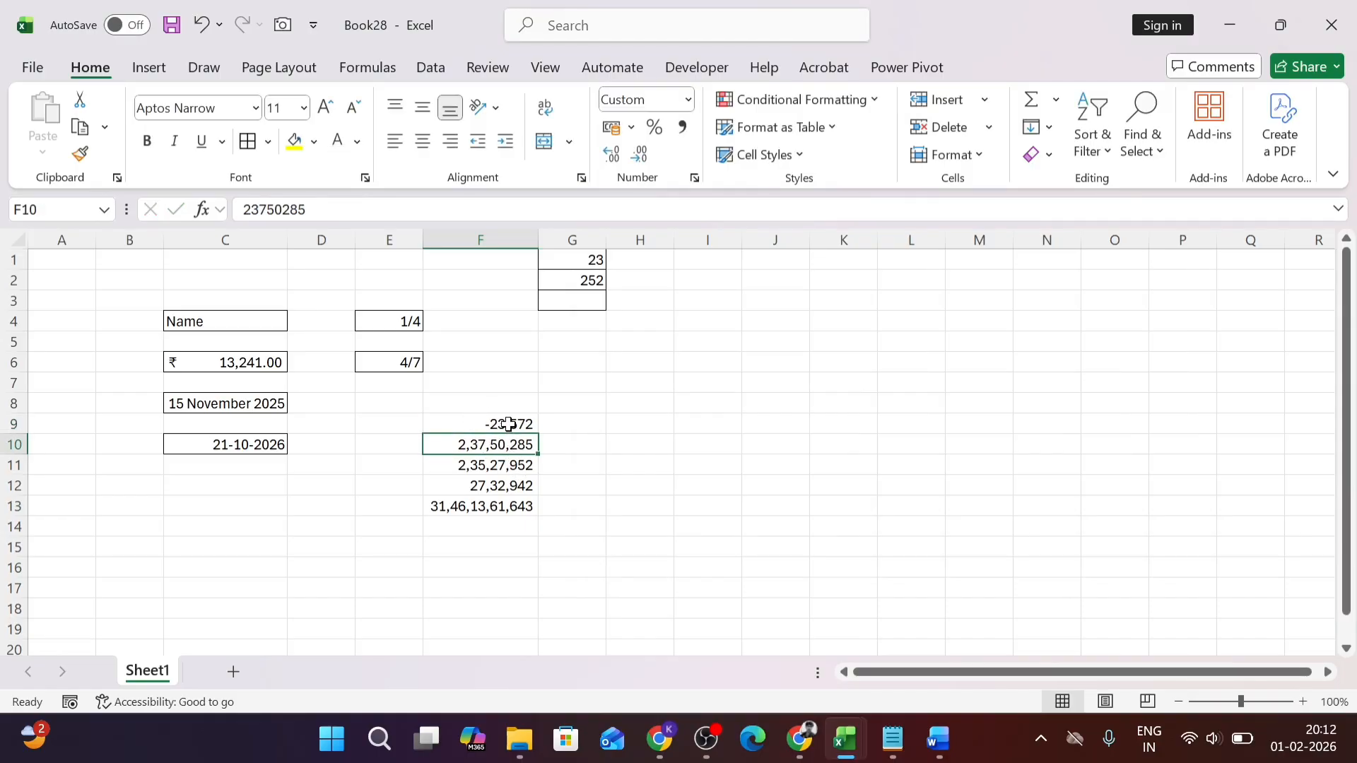
# Step: Format cell F9 as Number, showing negative values in red without a minus sign
pyautogui.click(508, 424)
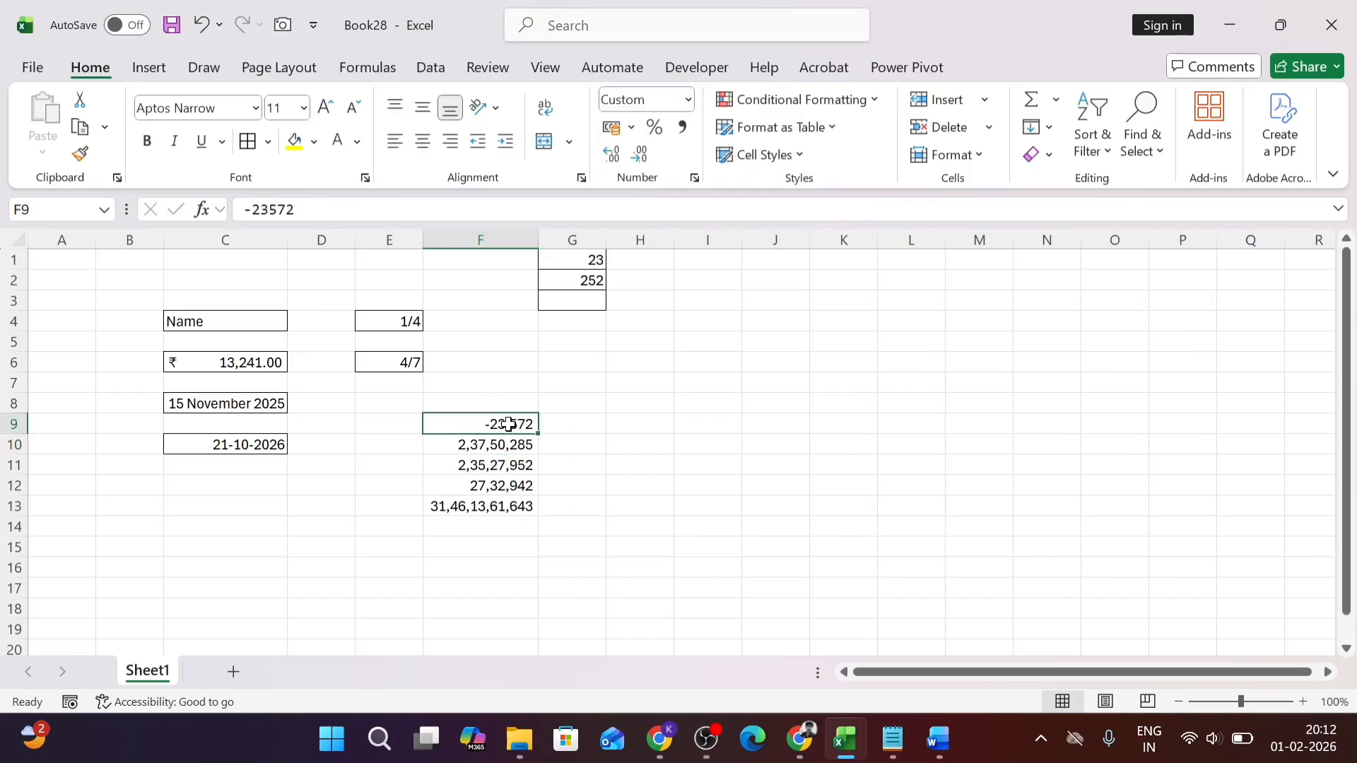
pyautogui.click(694, 178)
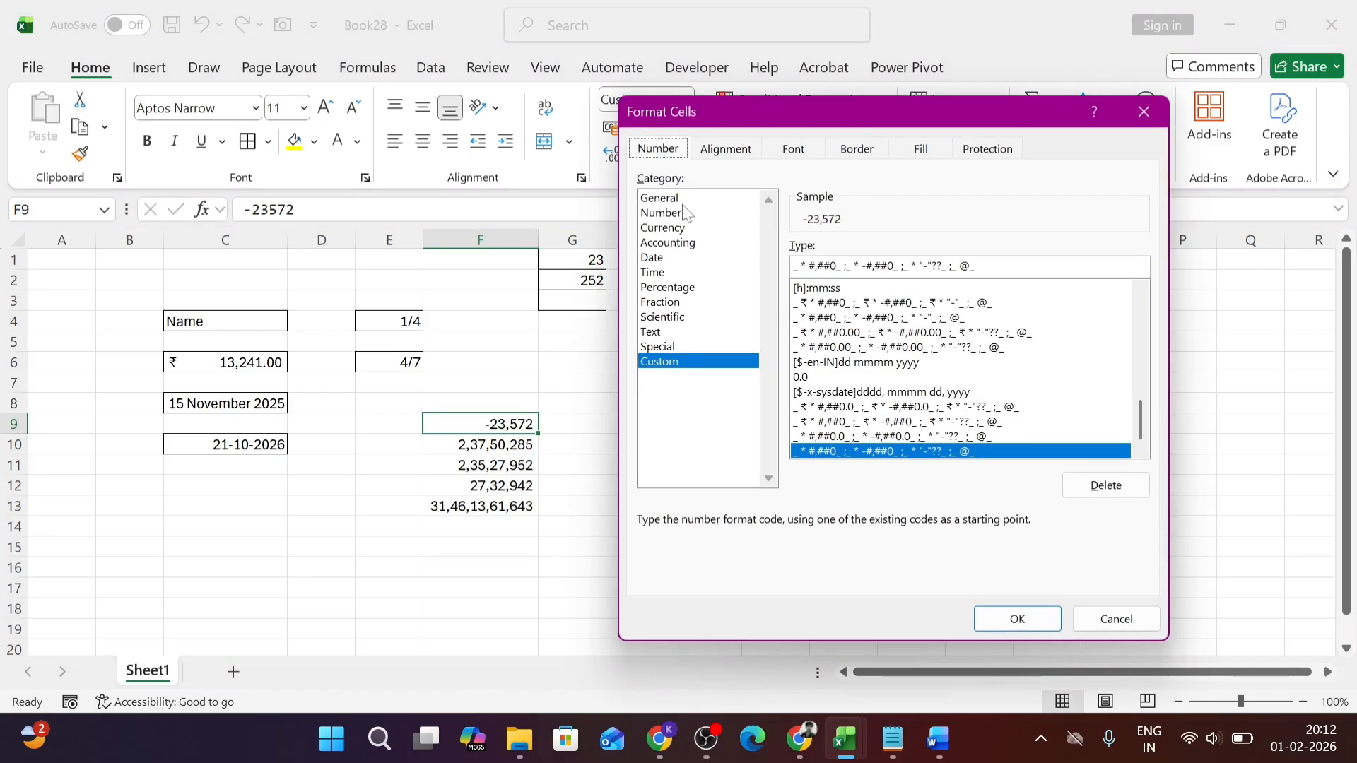
pyautogui.click(684, 213)
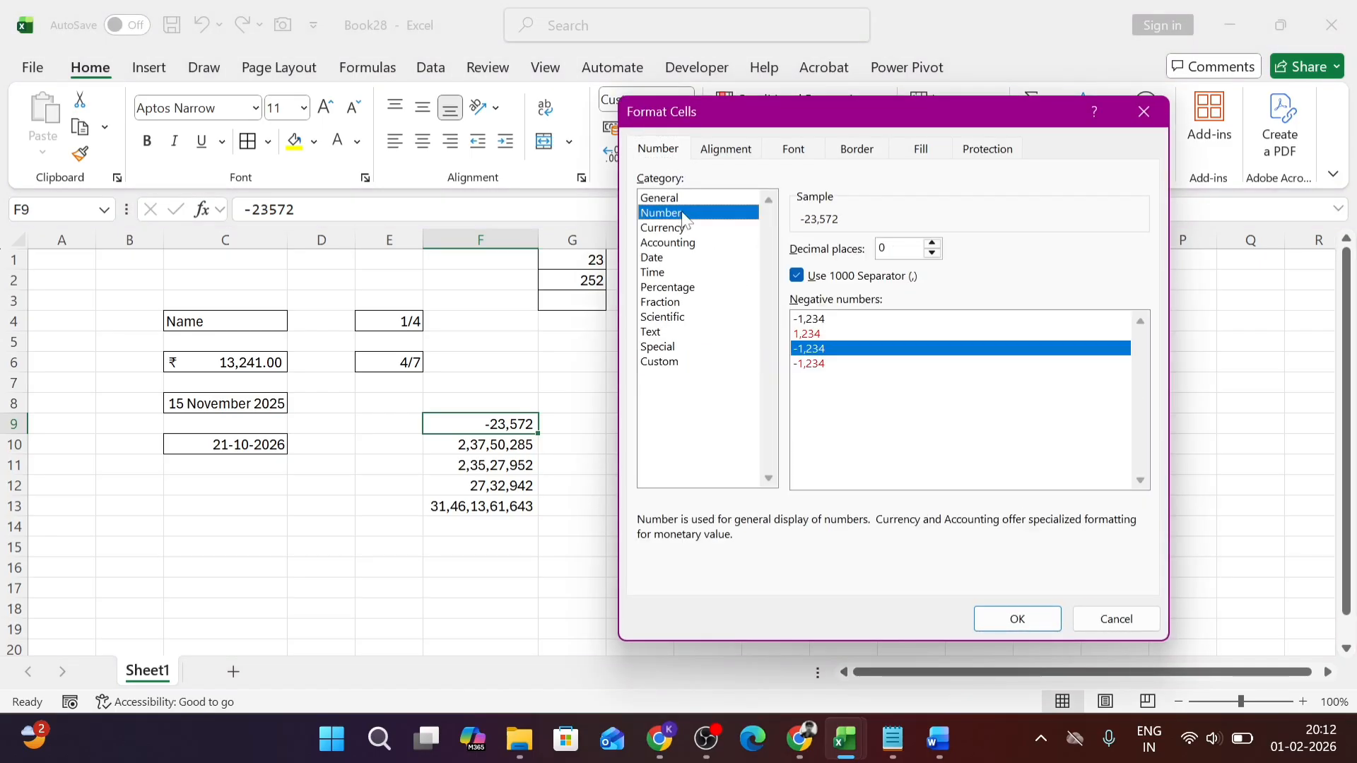
pyautogui.click(805, 334)
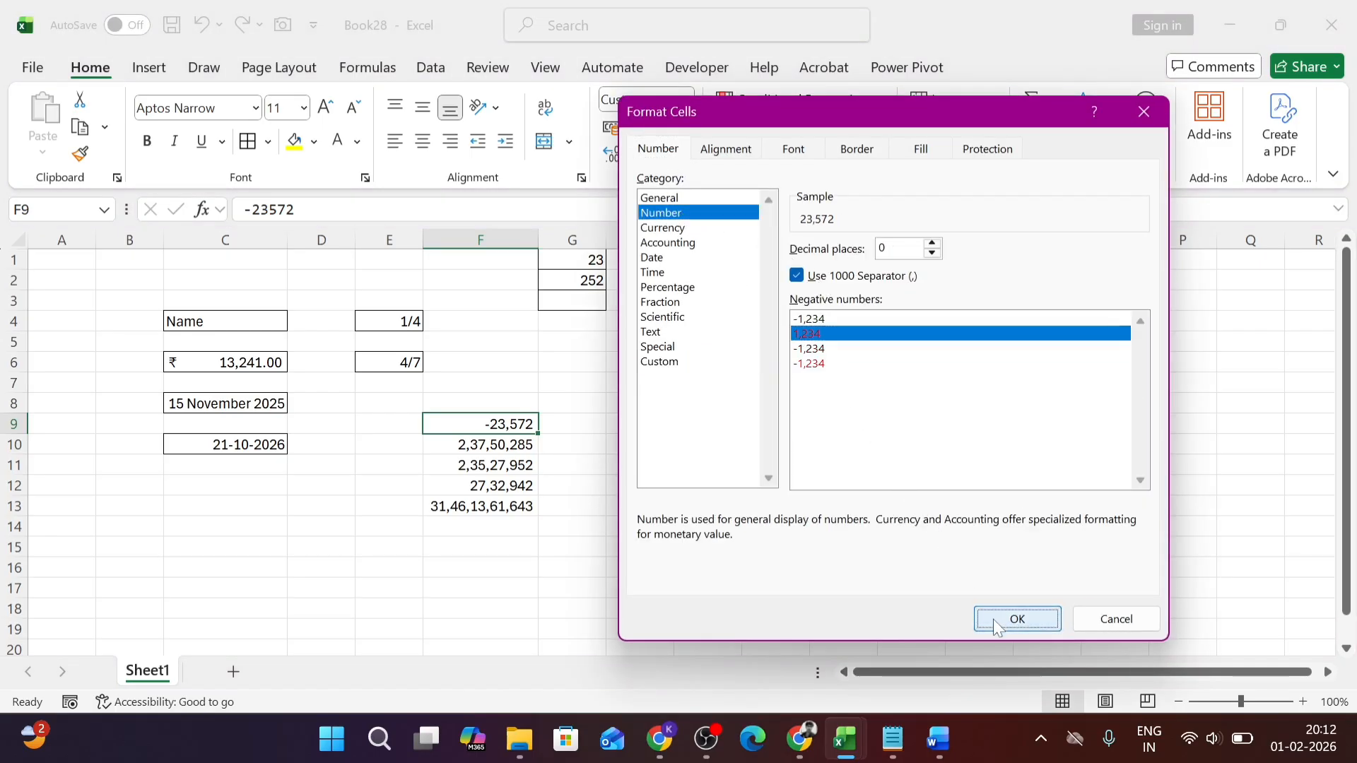
pyautogui.click(994, 619)
pyautogui.click(696, 525)
# Step: Test the negative-number format in F9 by entering 2352 and then -2625
pyautogui.click(515, 423)
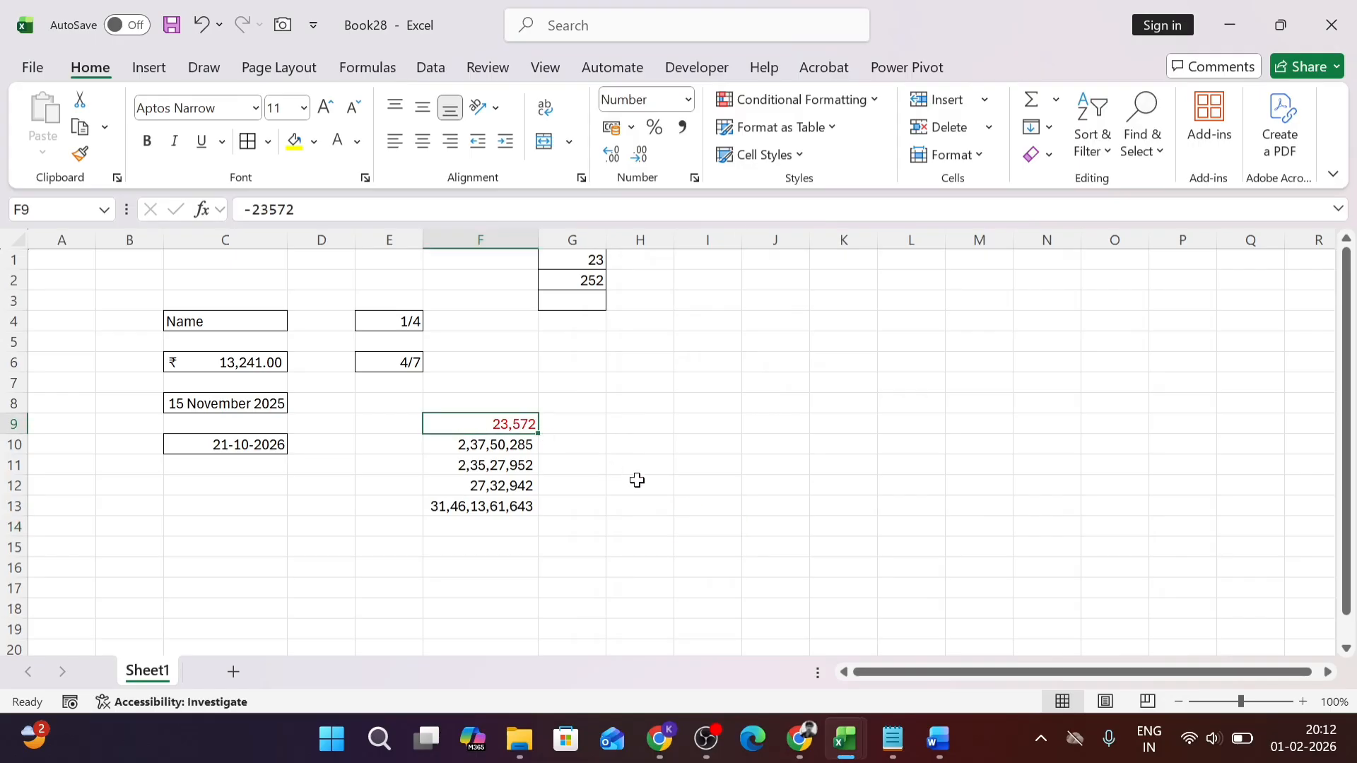
pyautogui.write('2352')
pyautogui.press('Return')
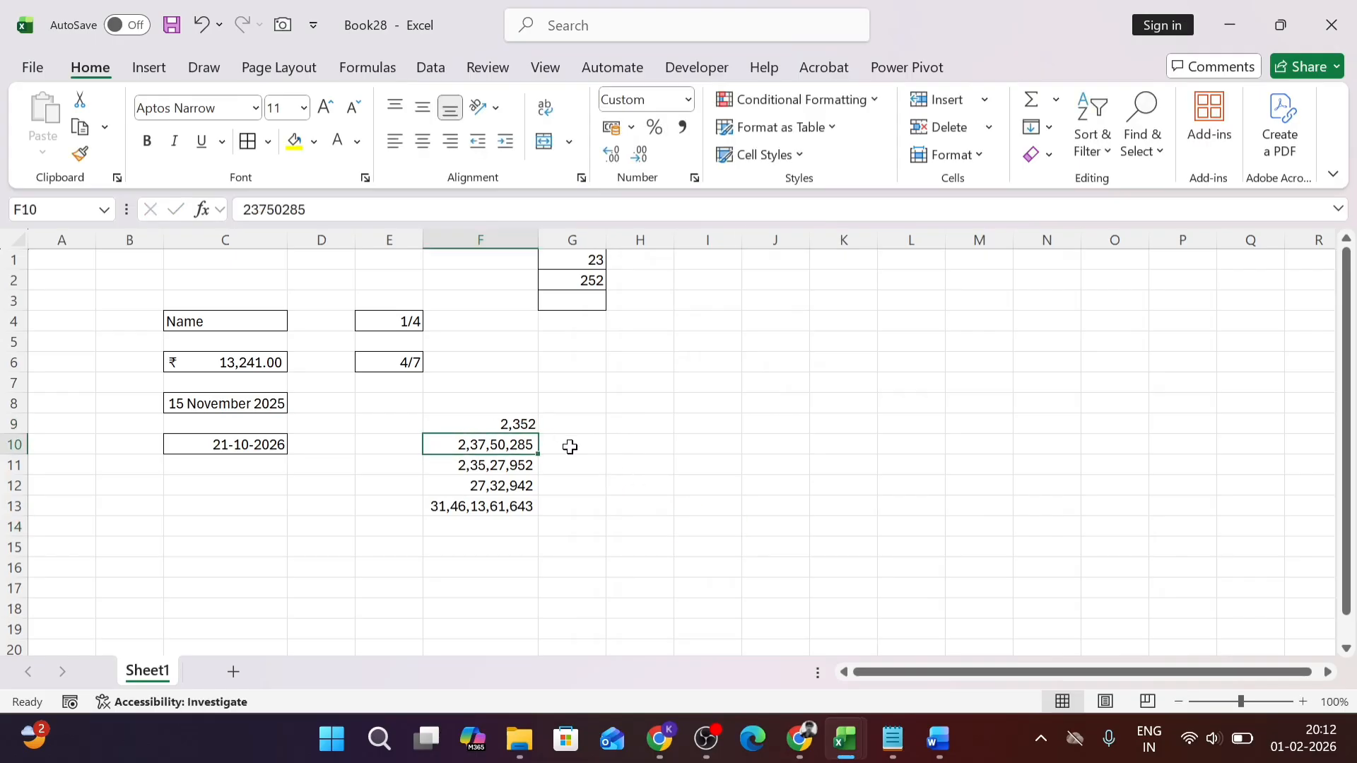
pyautogui.press('Up')
pyautogui.write('-2625')
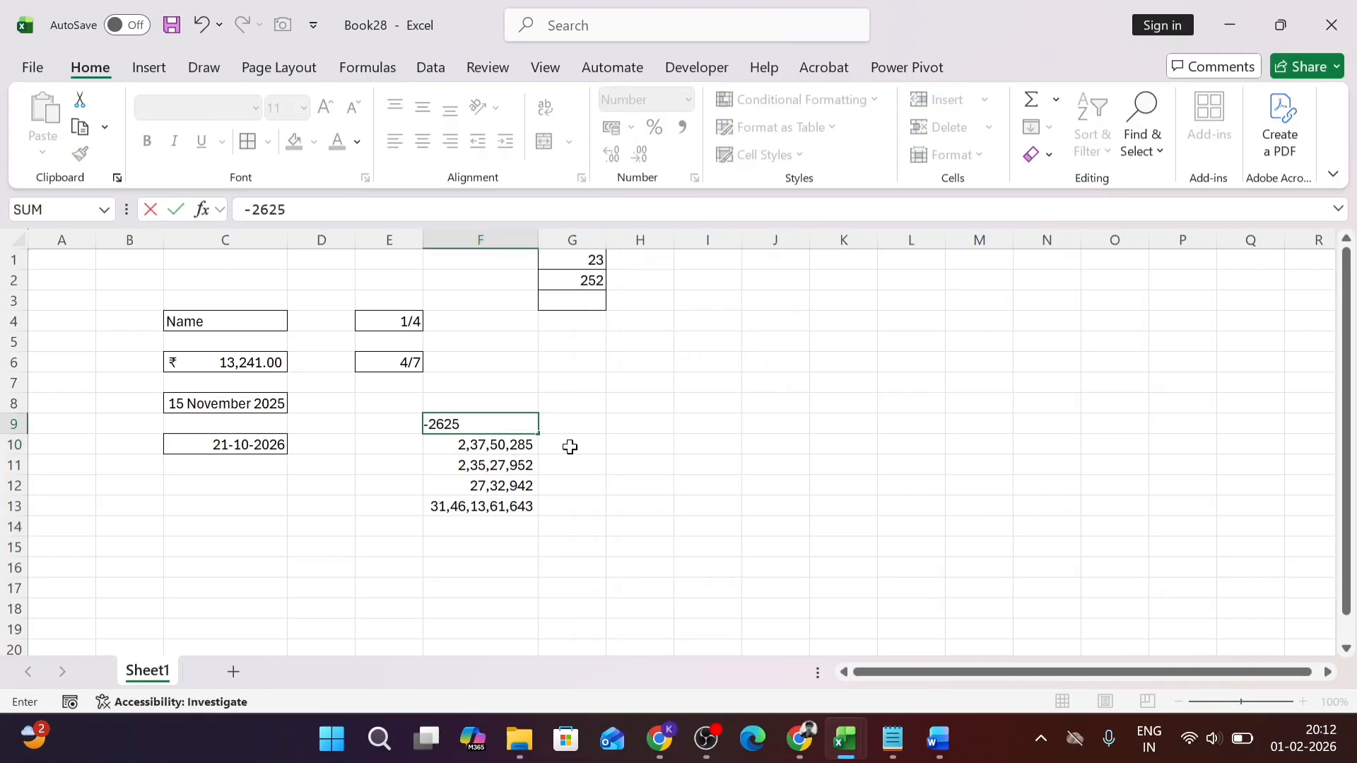
pyautogui.press('Return')
# Step: Format cell F9 as Currency with the INR symbol
pyautogui.click(523, 424)
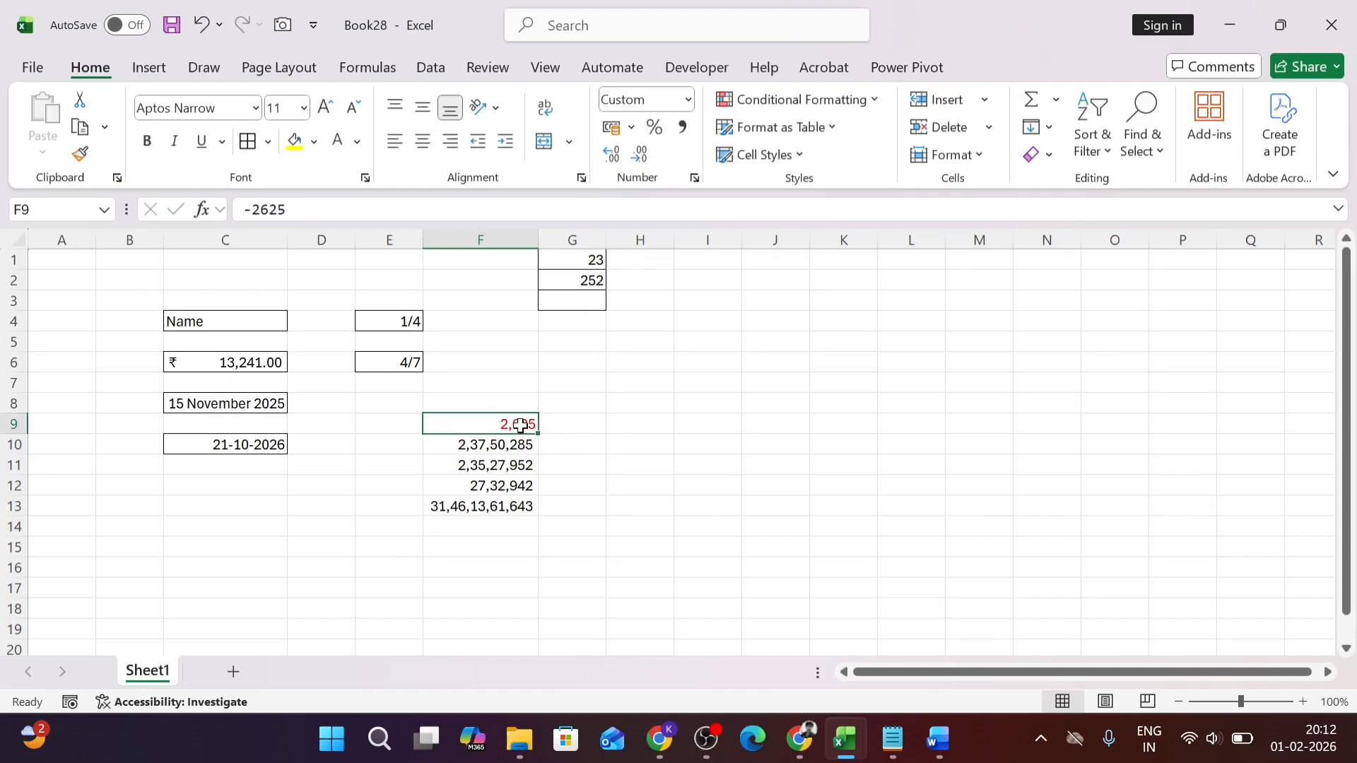
pyautogui.click(694, 177)
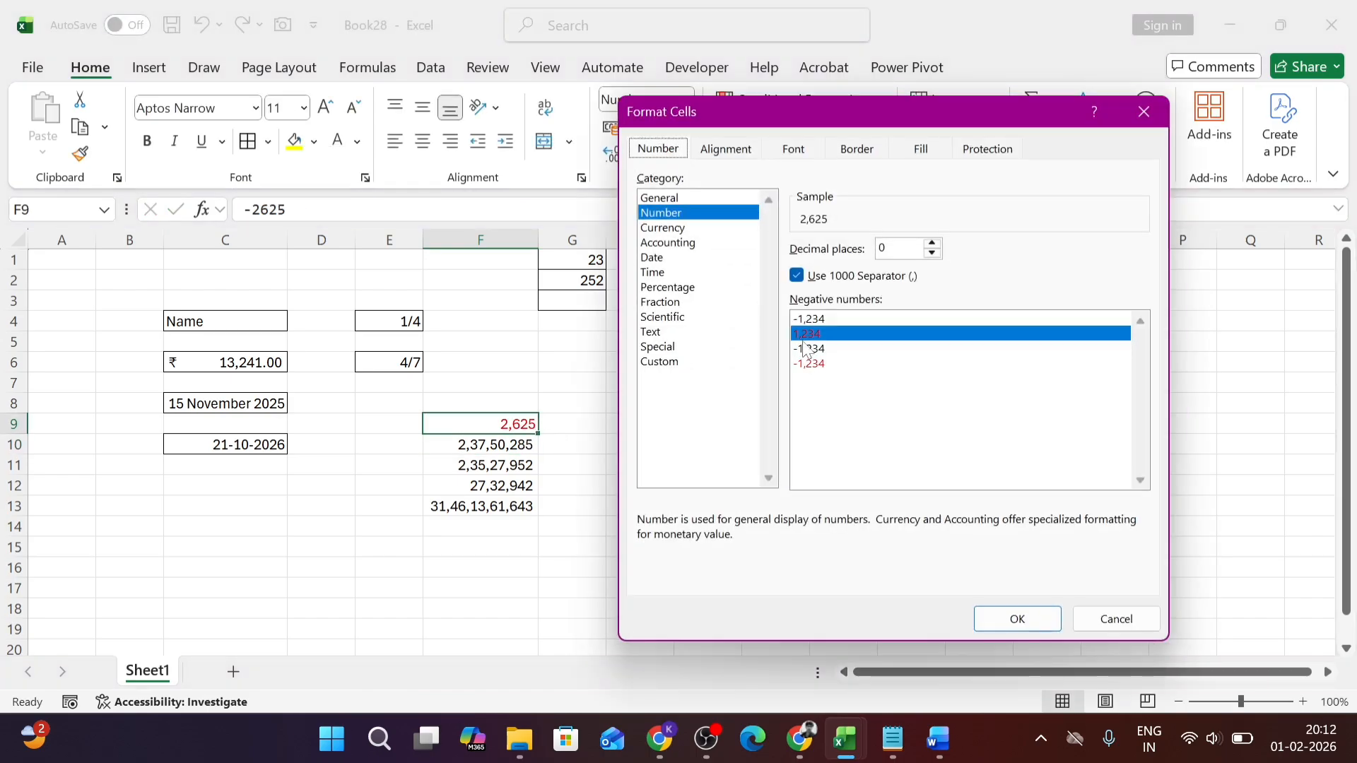
pyautogui.click(679, 230)
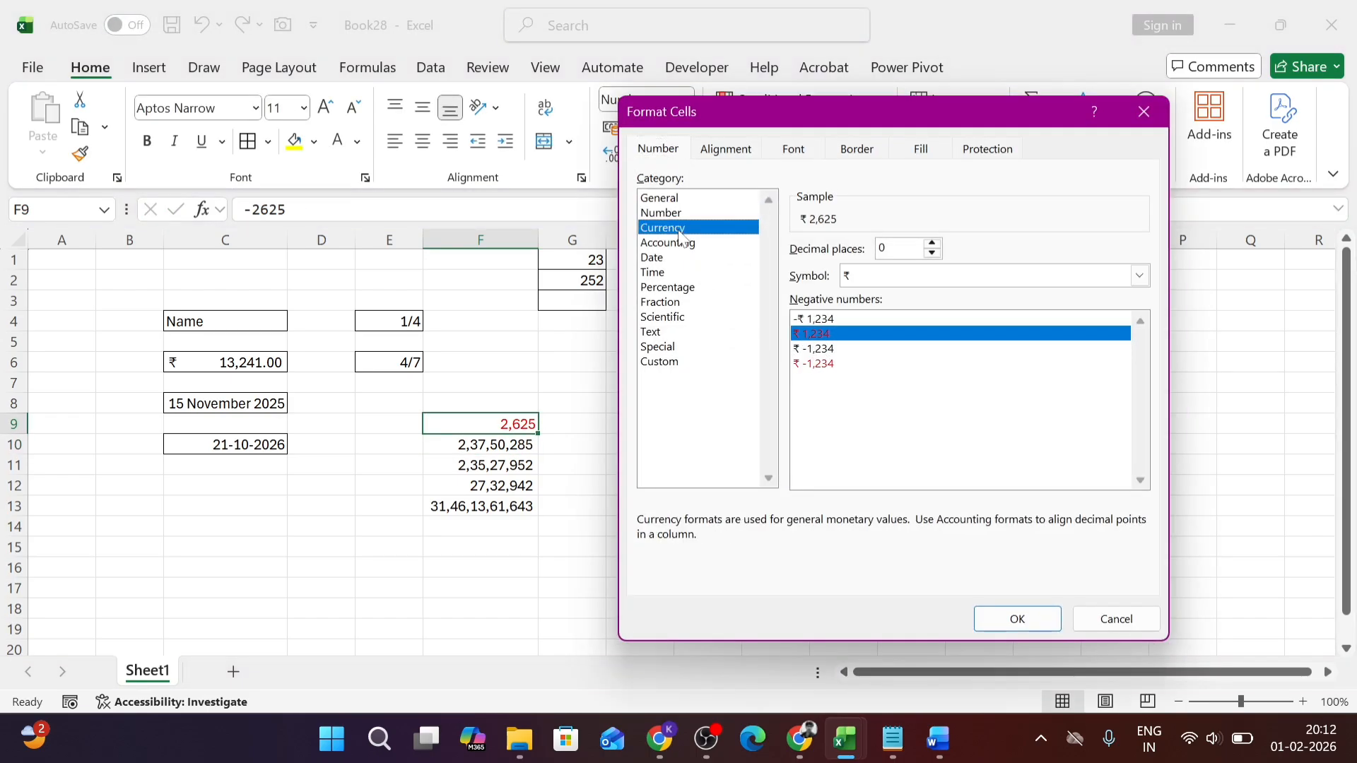
pyautogui.click(879, 279)
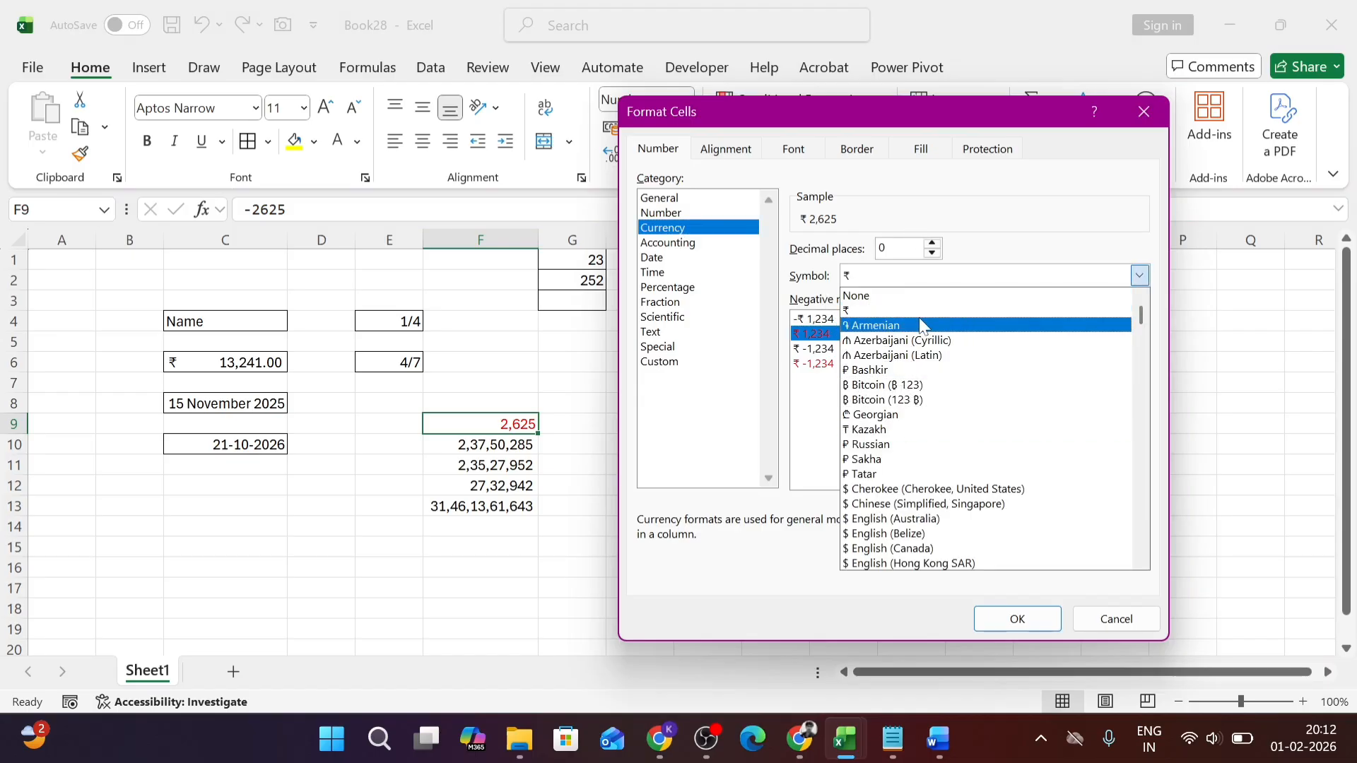
pyautogui.click(872, 276)
pyautogui.click(871, 276)
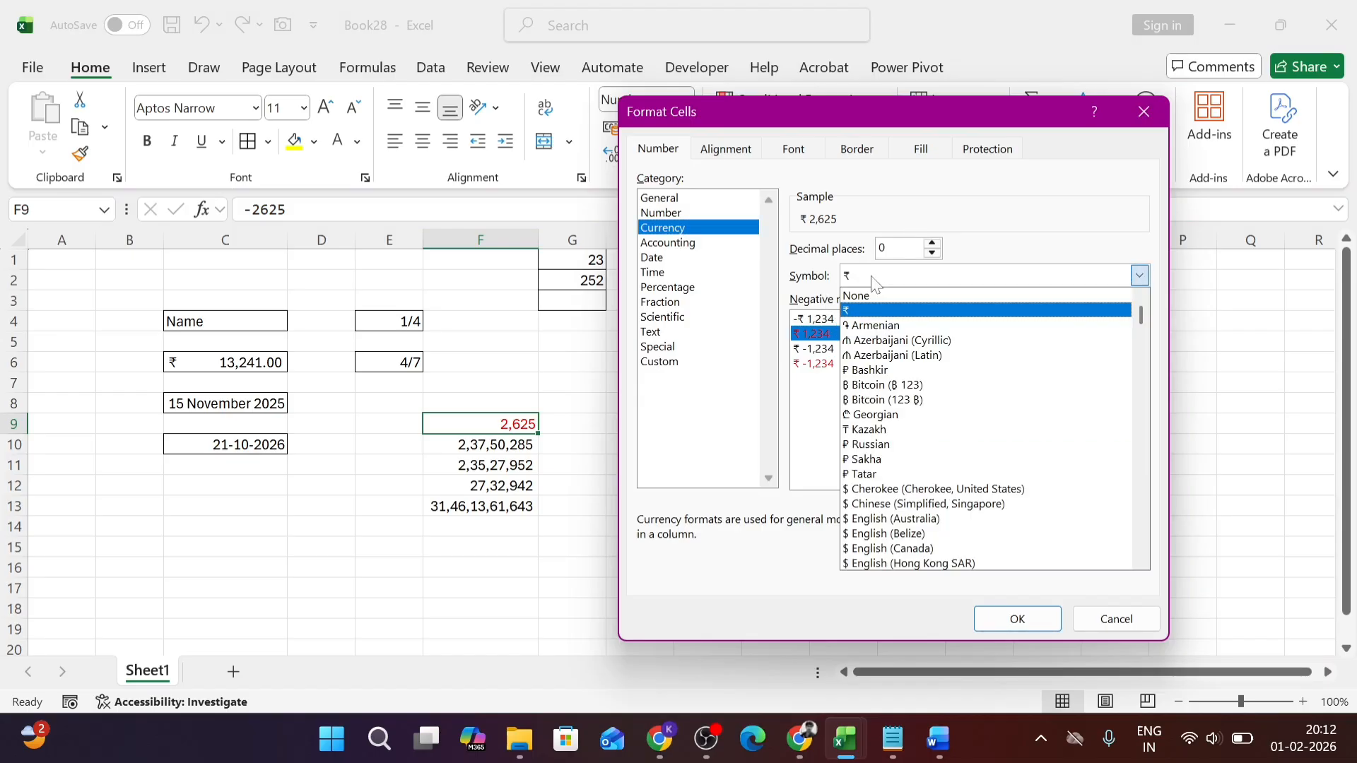
pyautogui.click(871, 277)
pyautogui.press('i')
pyautogui.press('n')
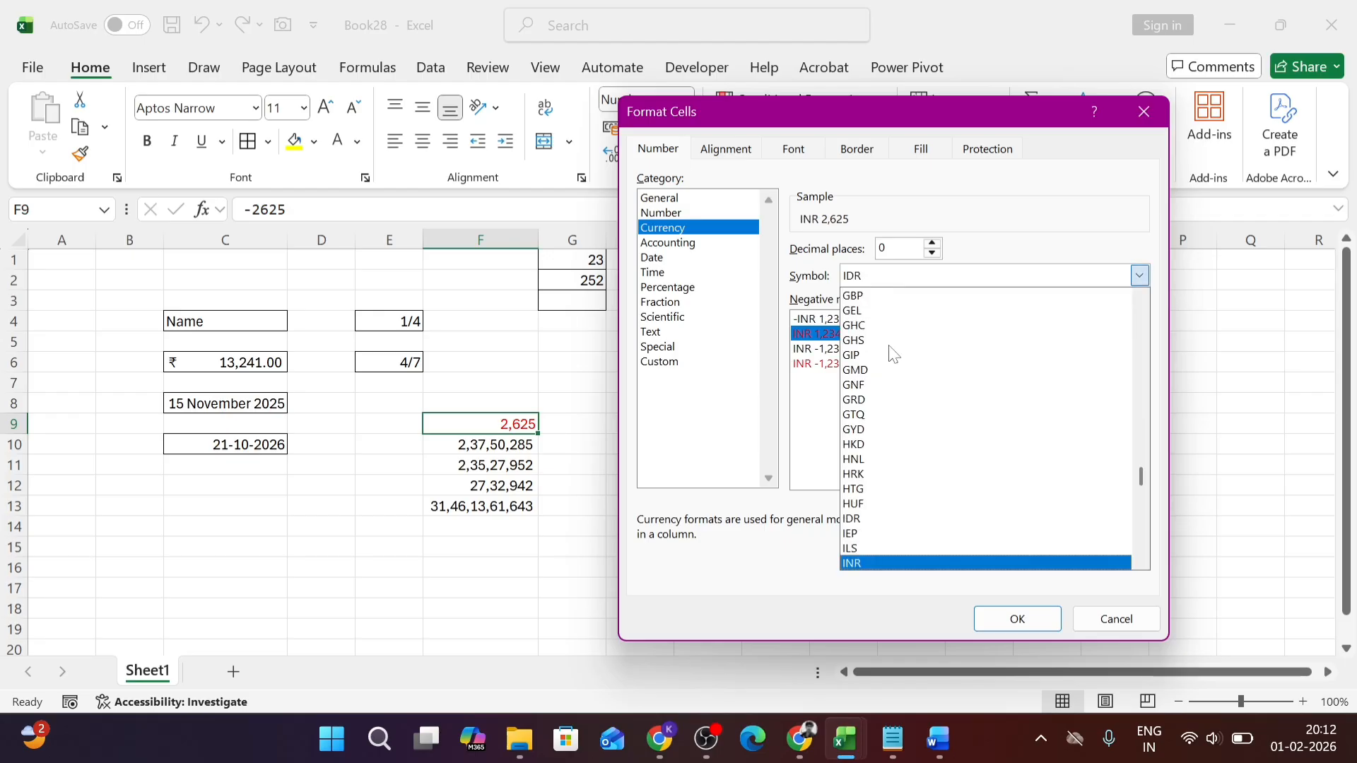
pyautogui.click(993, 614)
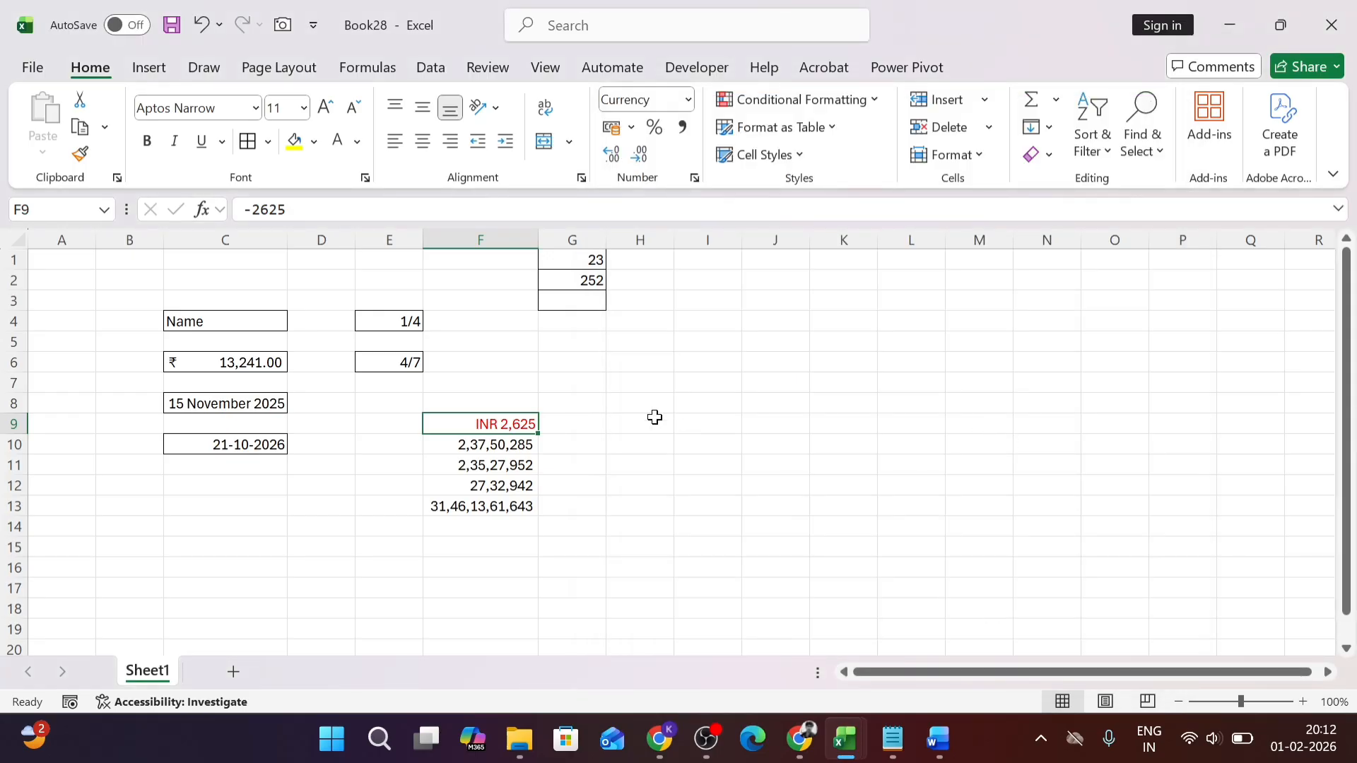
pyautogui.click(599, 444)
# Step: Replace the value in cell F9 with 24321
pyautogui.click(508, 422)
pyautogui.write('-26254321')
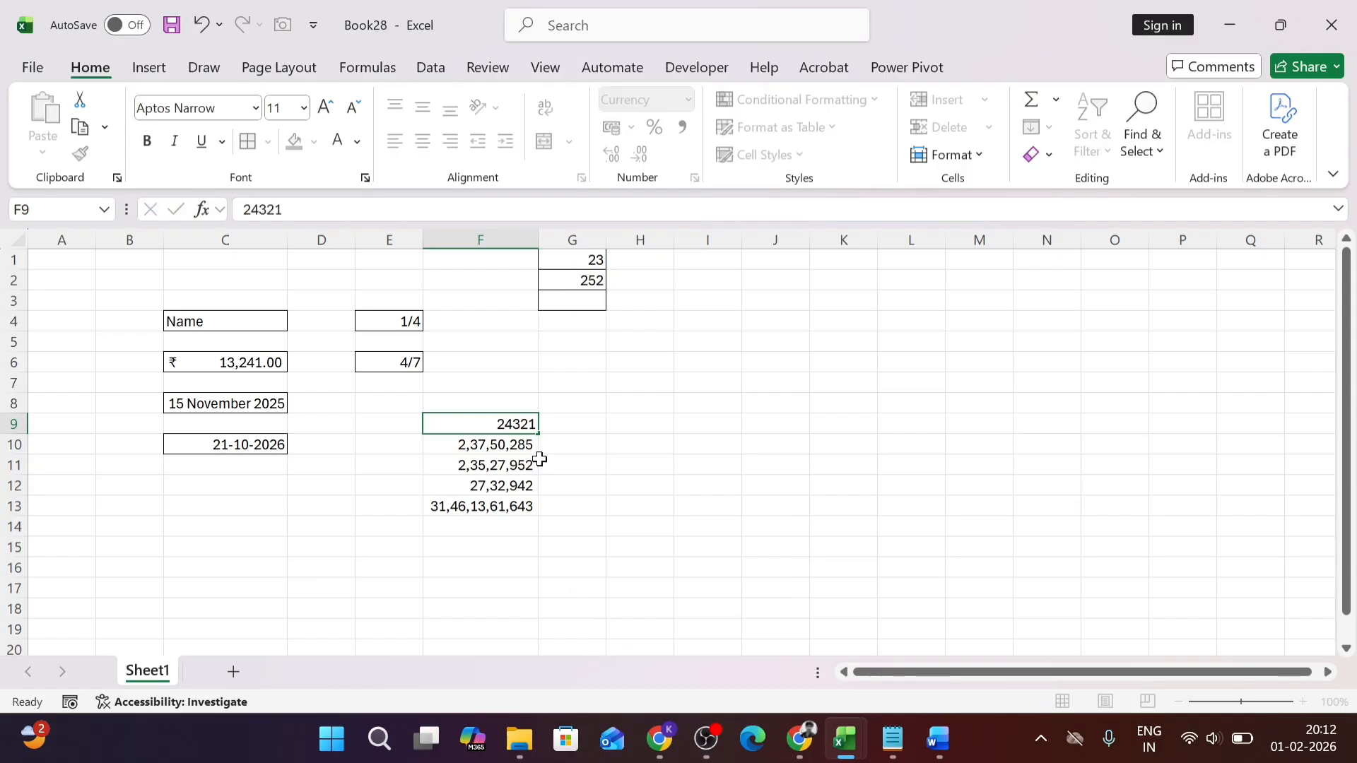
pyautogui.press('Return')
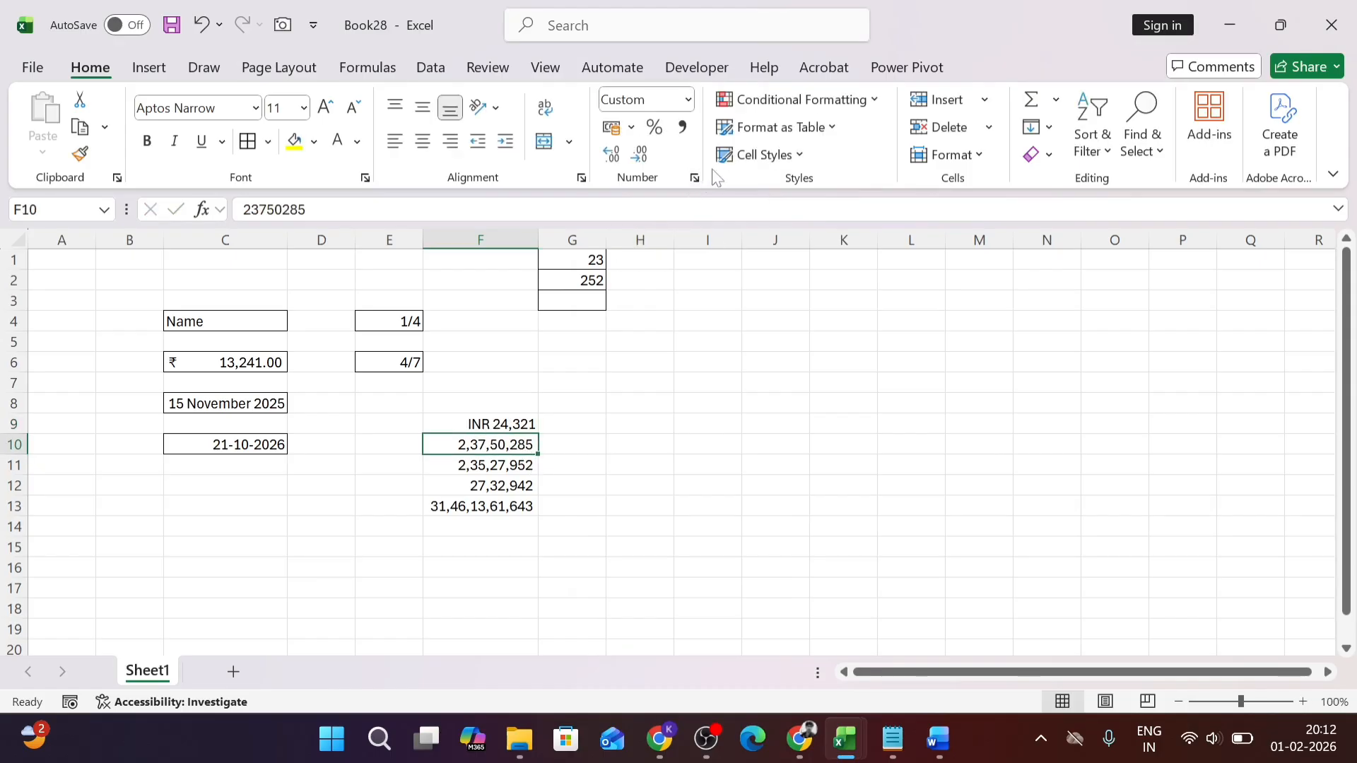
# Step: Clear the contents of cell F9
pyautogui.click(512, 425)
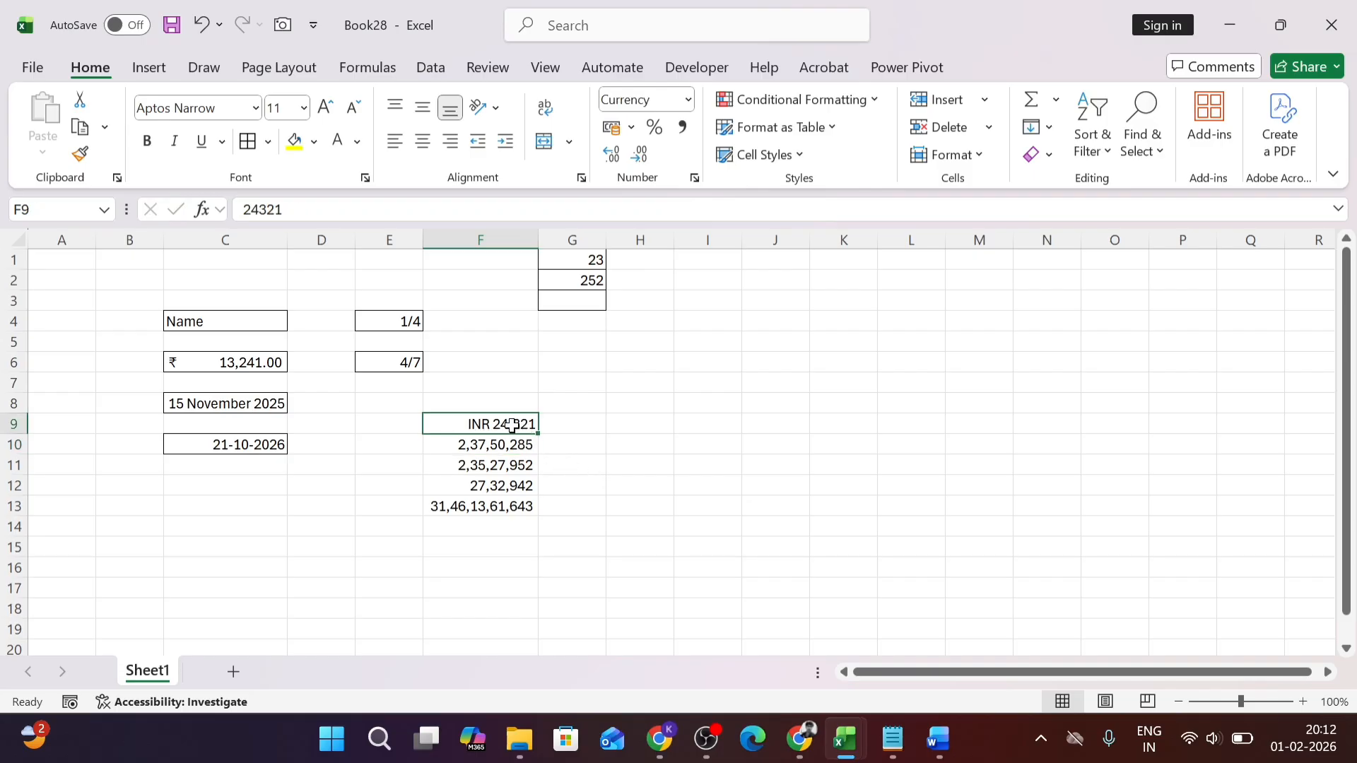
pyautogui.press('Delete')
# Step: Preview the Currency format for cells F10:F13 with the ₹ symbol and then the USD symbol
pyautogui.moveTo(476, 445); pyautogui.dragTo(475, 514)
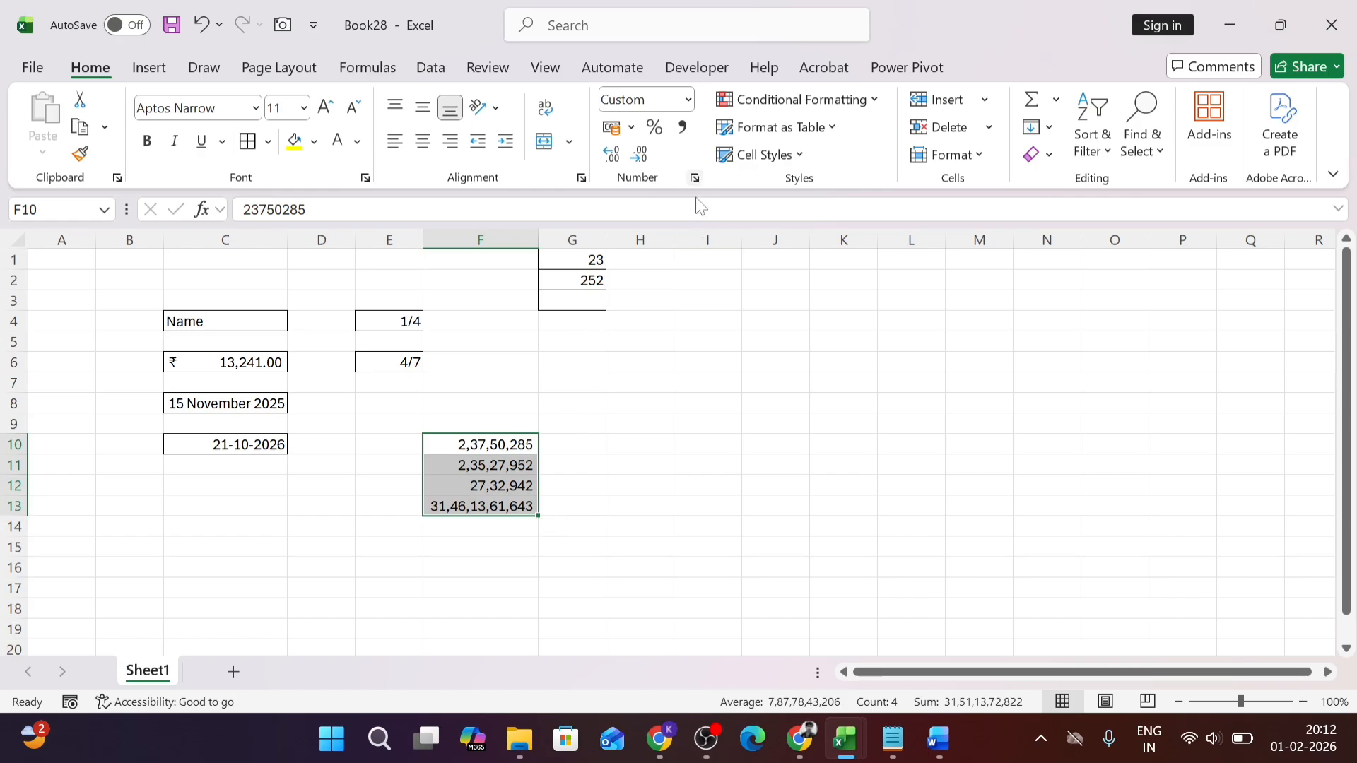
pyautogui.click(695, 179)
pyautogui.click(665, 228)
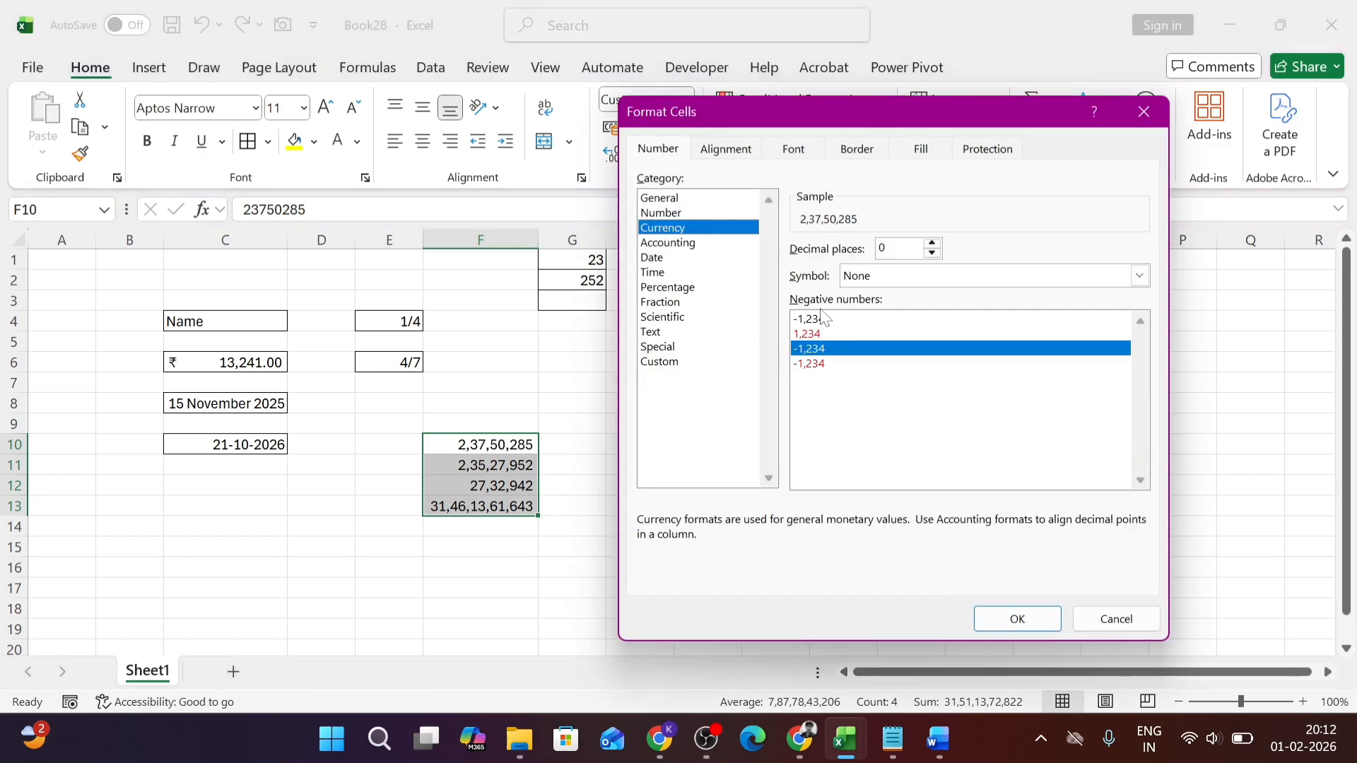
pyautogui.click(880, 277)
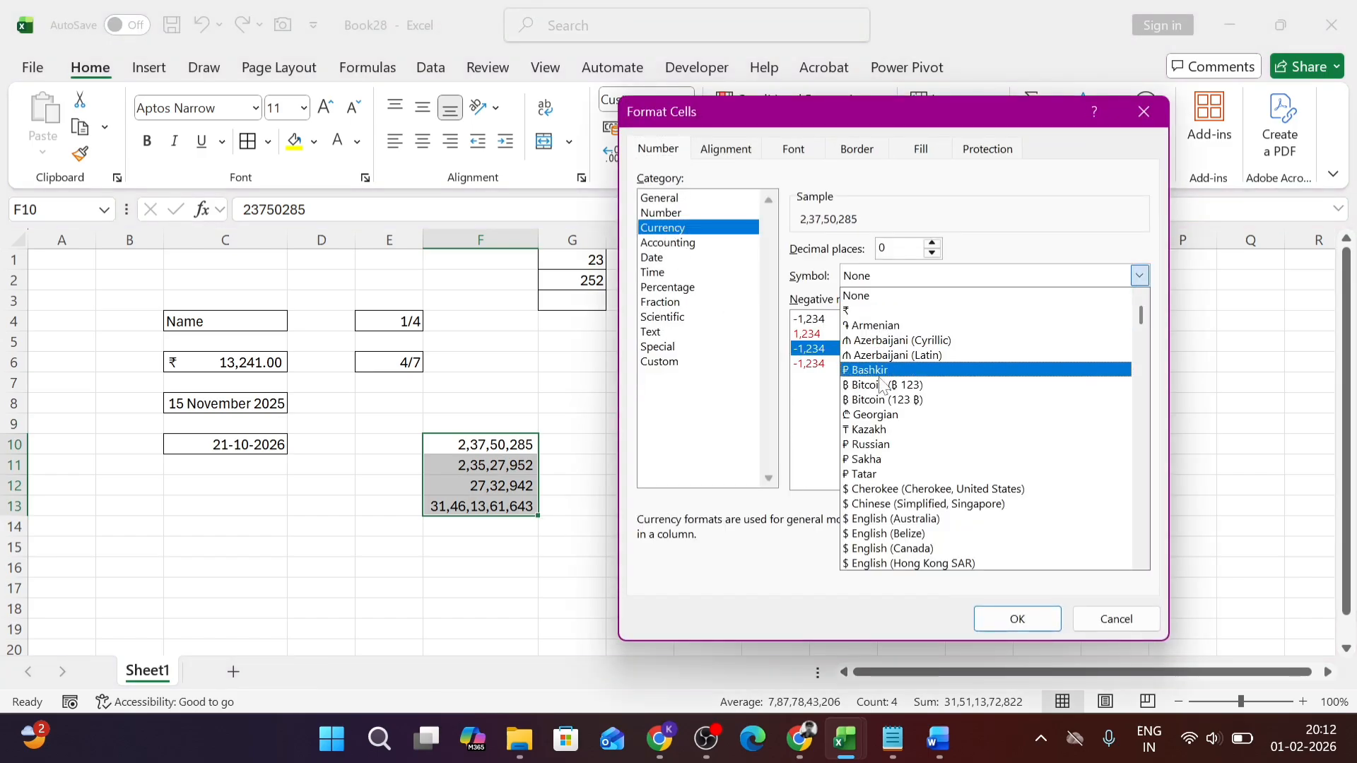
pyautogui.click(871, 309)
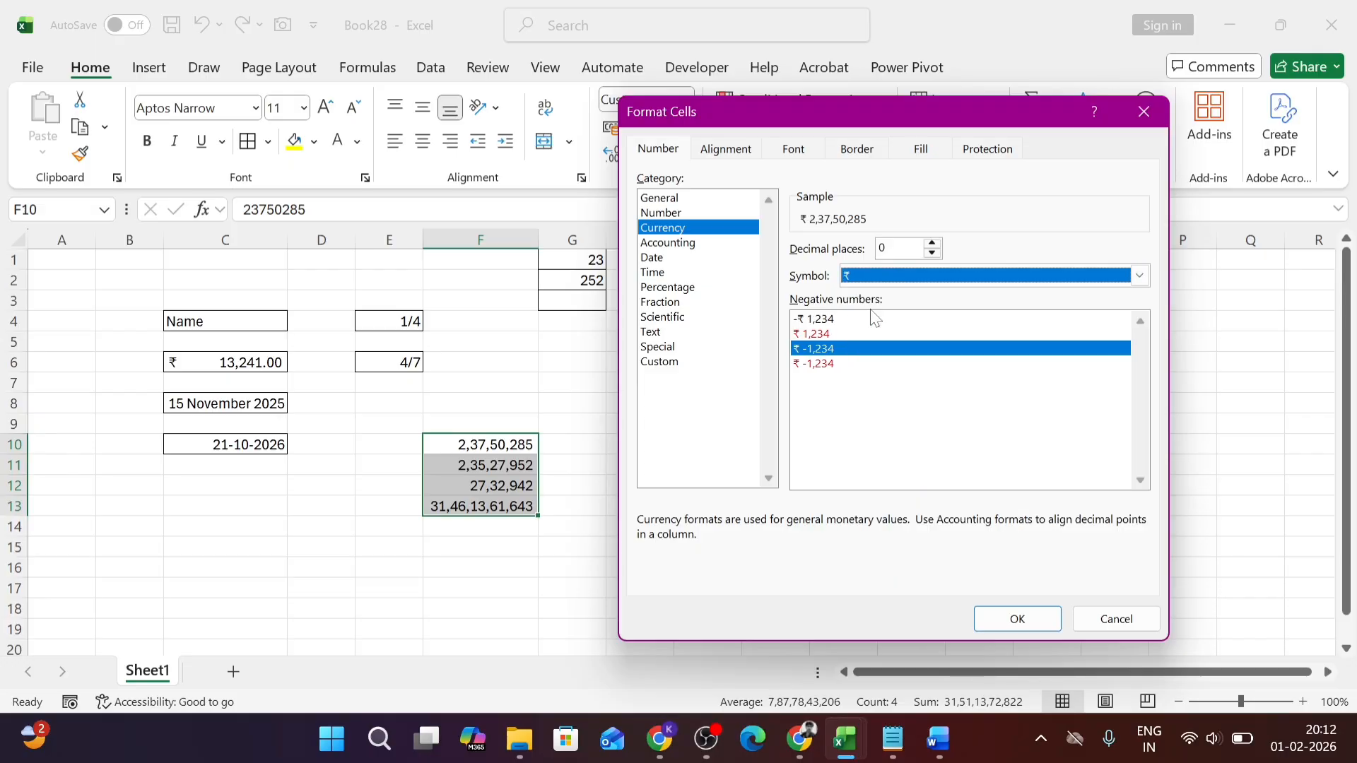
pyautogui.click(915, 276)
pyautogui.write('usd')
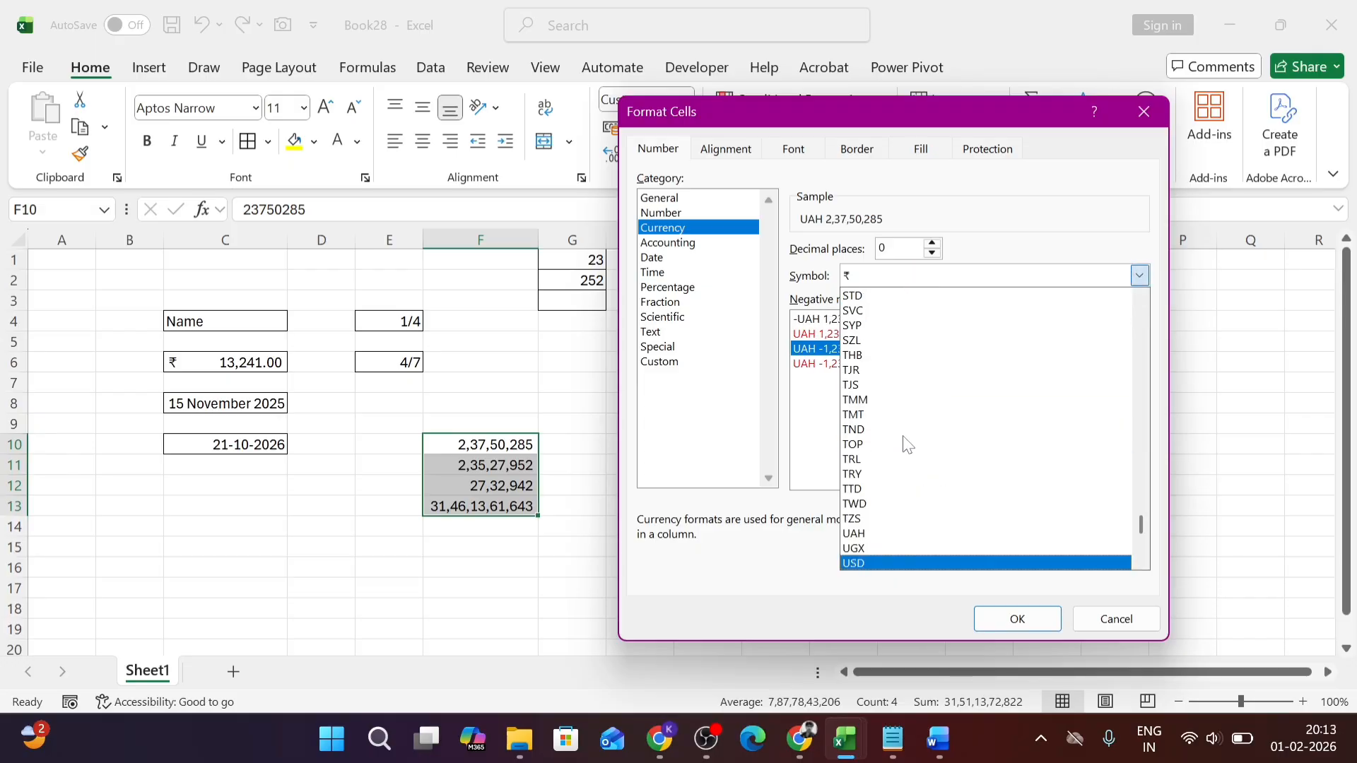
pyautogui.click(875, 565)
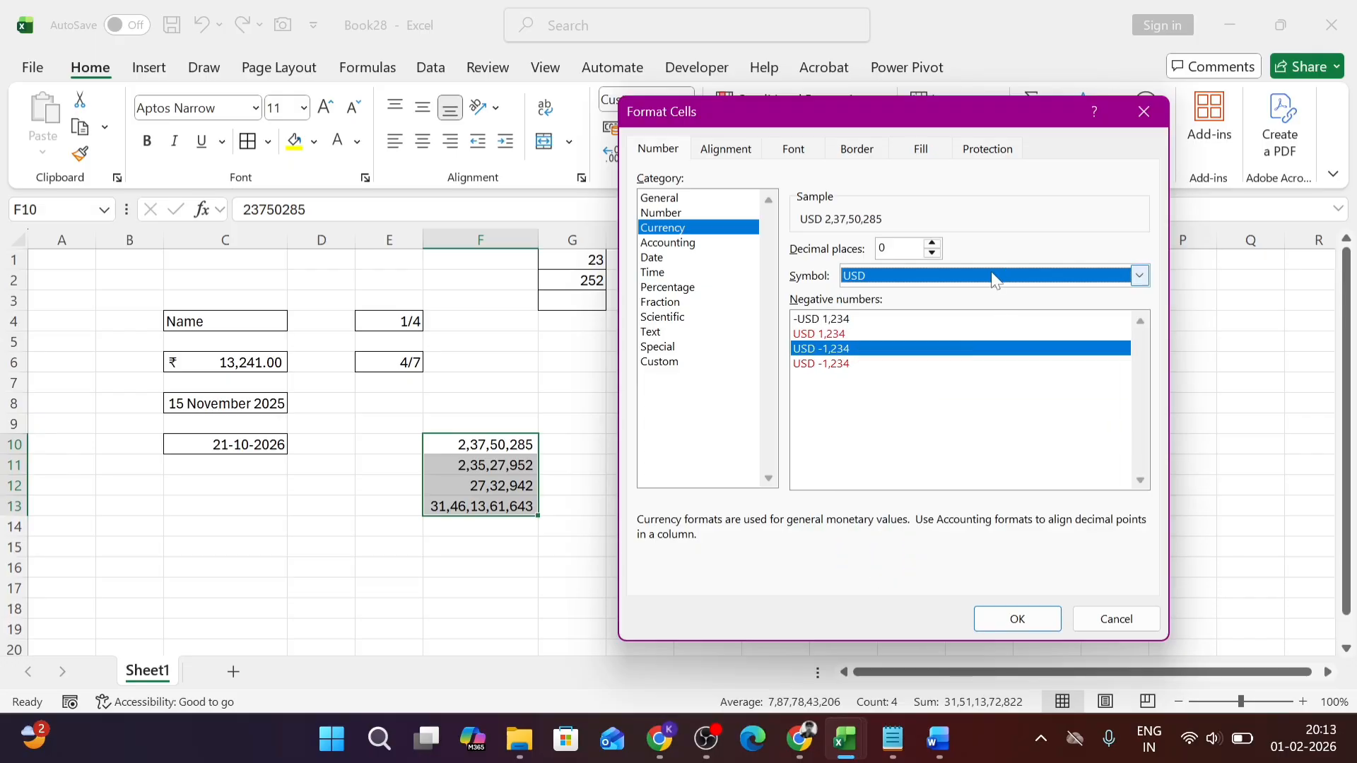
pyautogui.click(1139, 276)
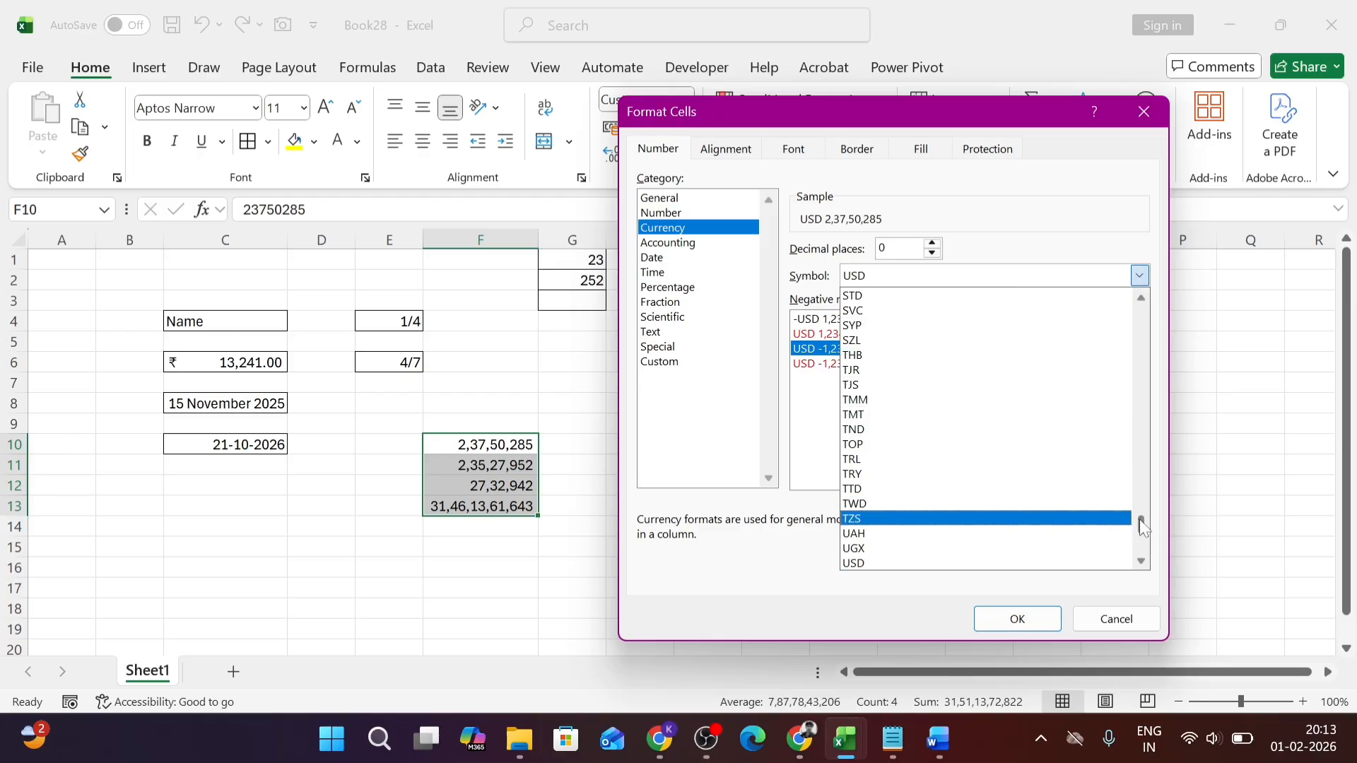
pyautogui.moveTo(1140, 520); pyautogui.dragTo(1122, 366)
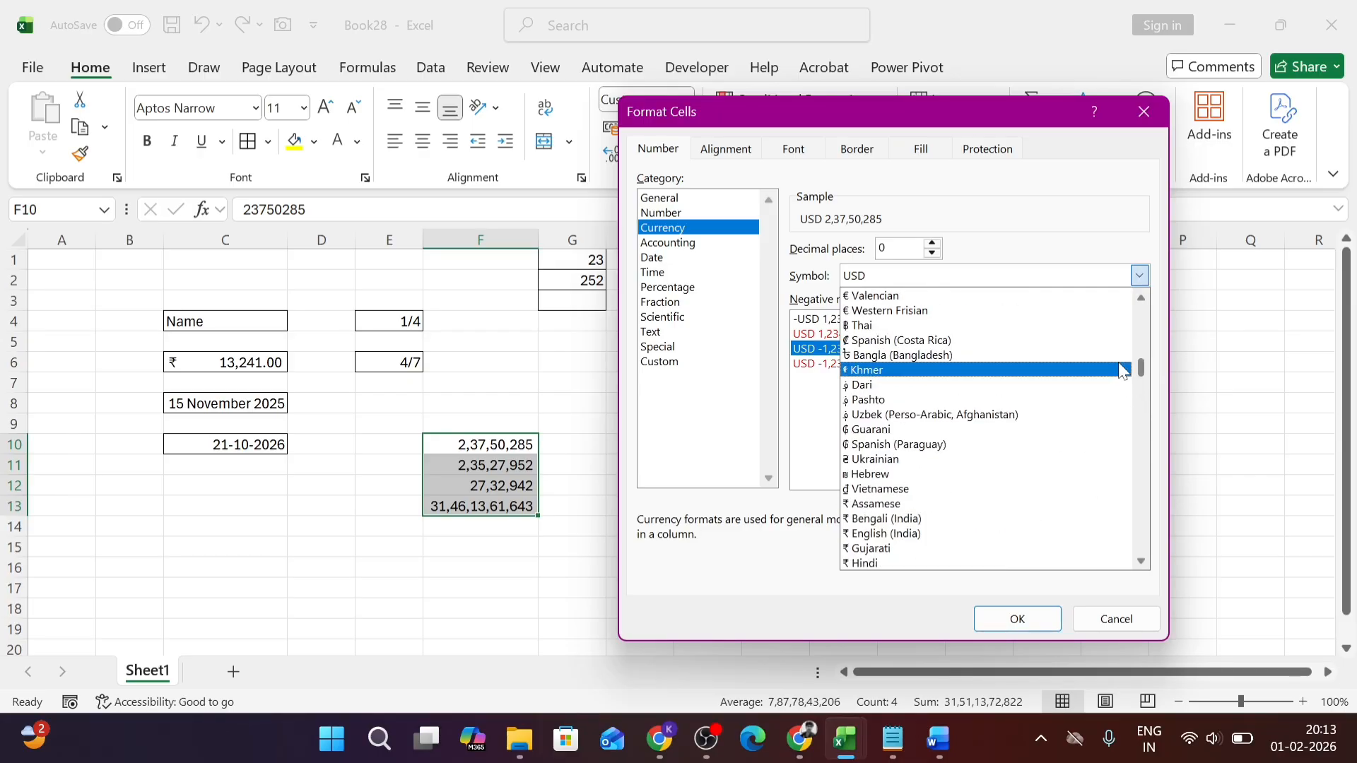
# Step: Preview the Accounting format for cells F10:F13 with the ₹ symbol
pyautogui.click(703, 245)
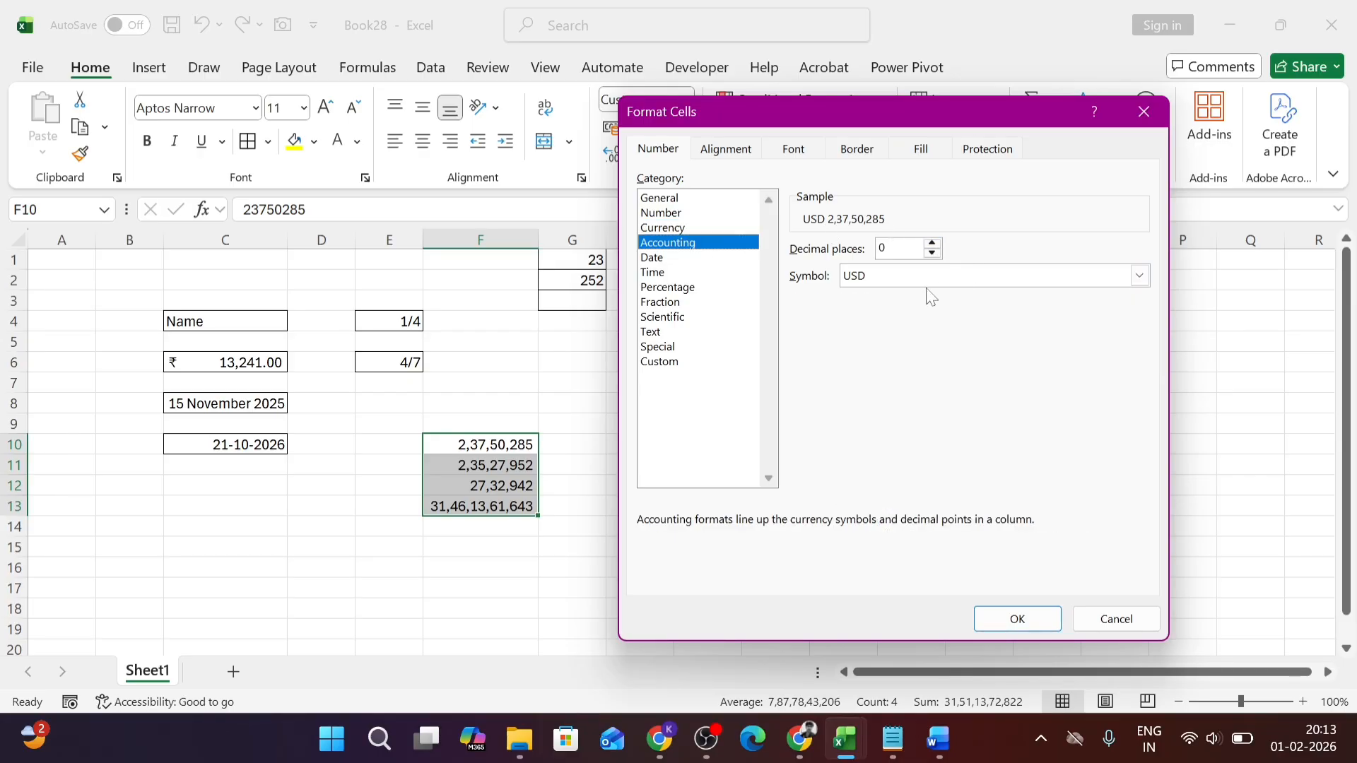
pyautogui.click(945, 278)
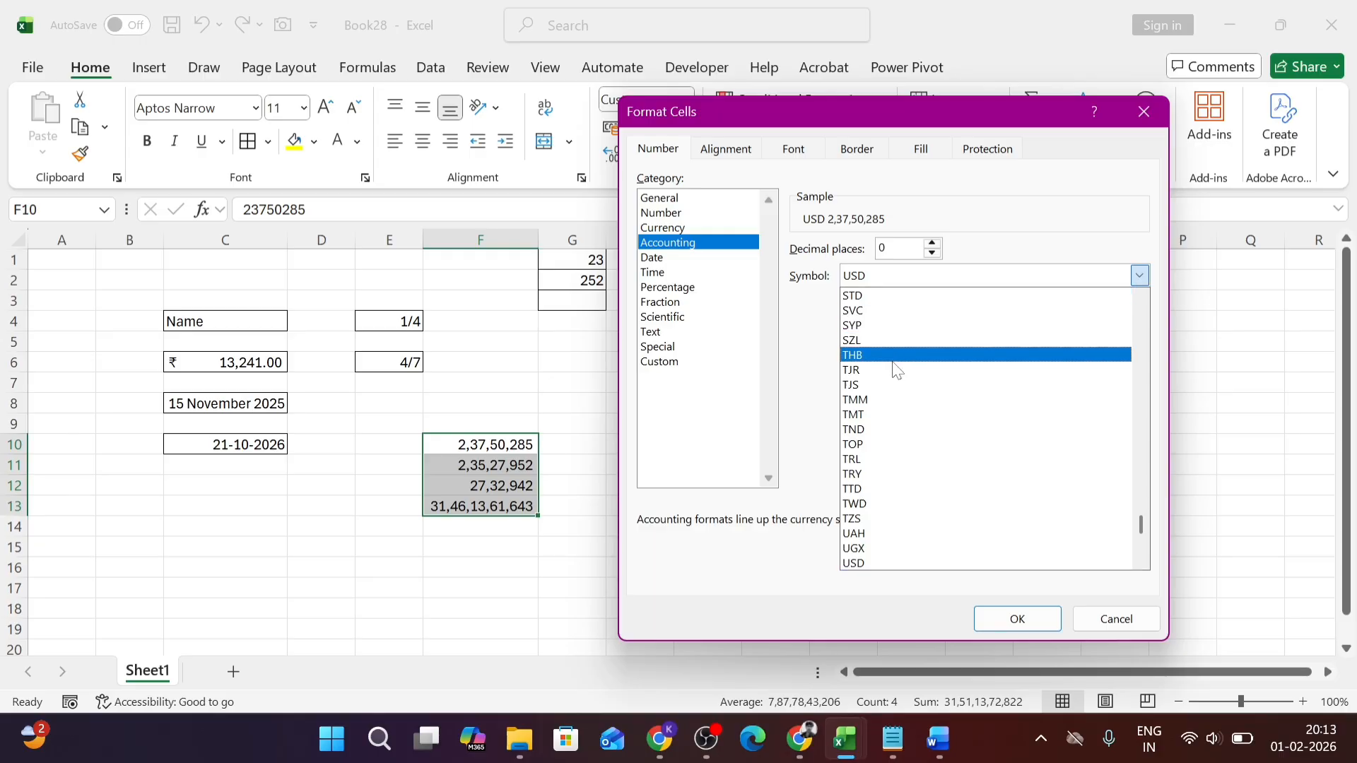
pyautogui.moveTo(1140, 525); pyautogui.dragTo(1083, 313)
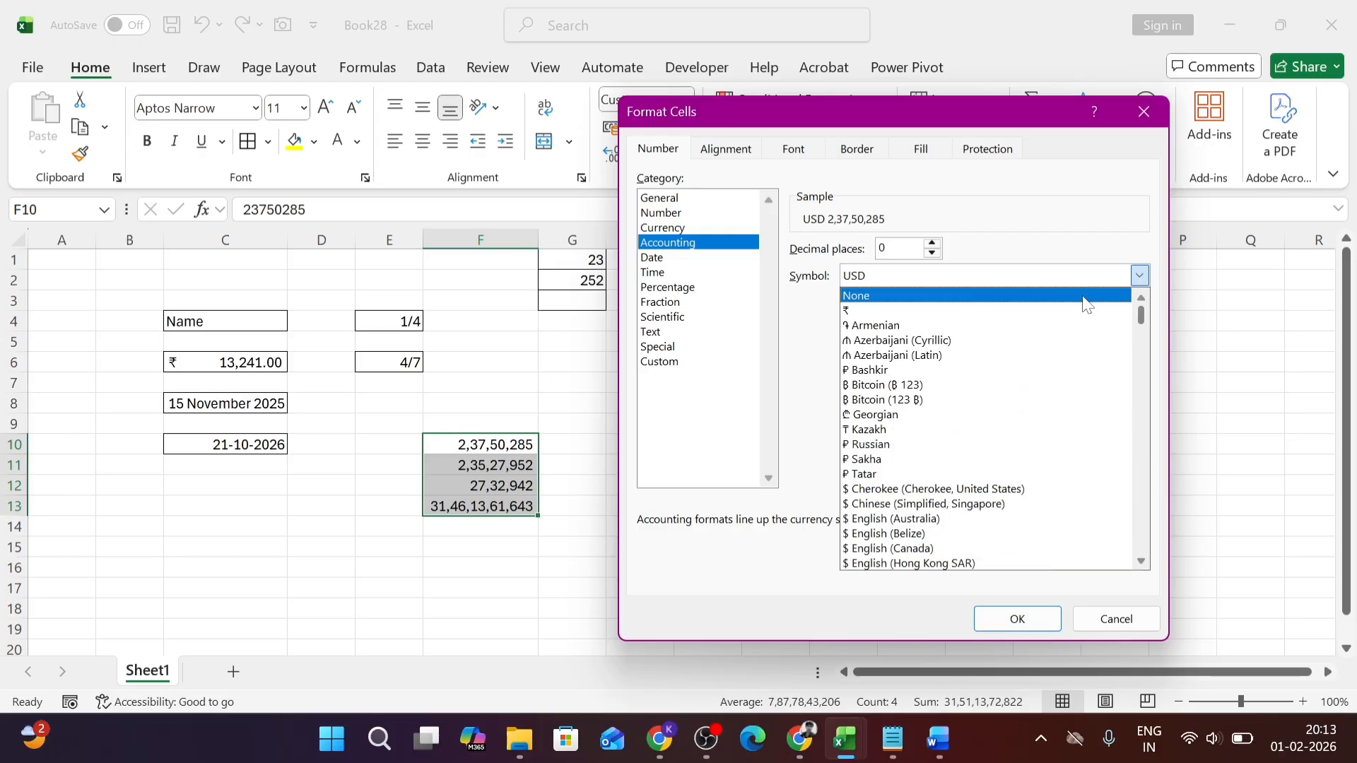
pyautogui.click(926, 311)
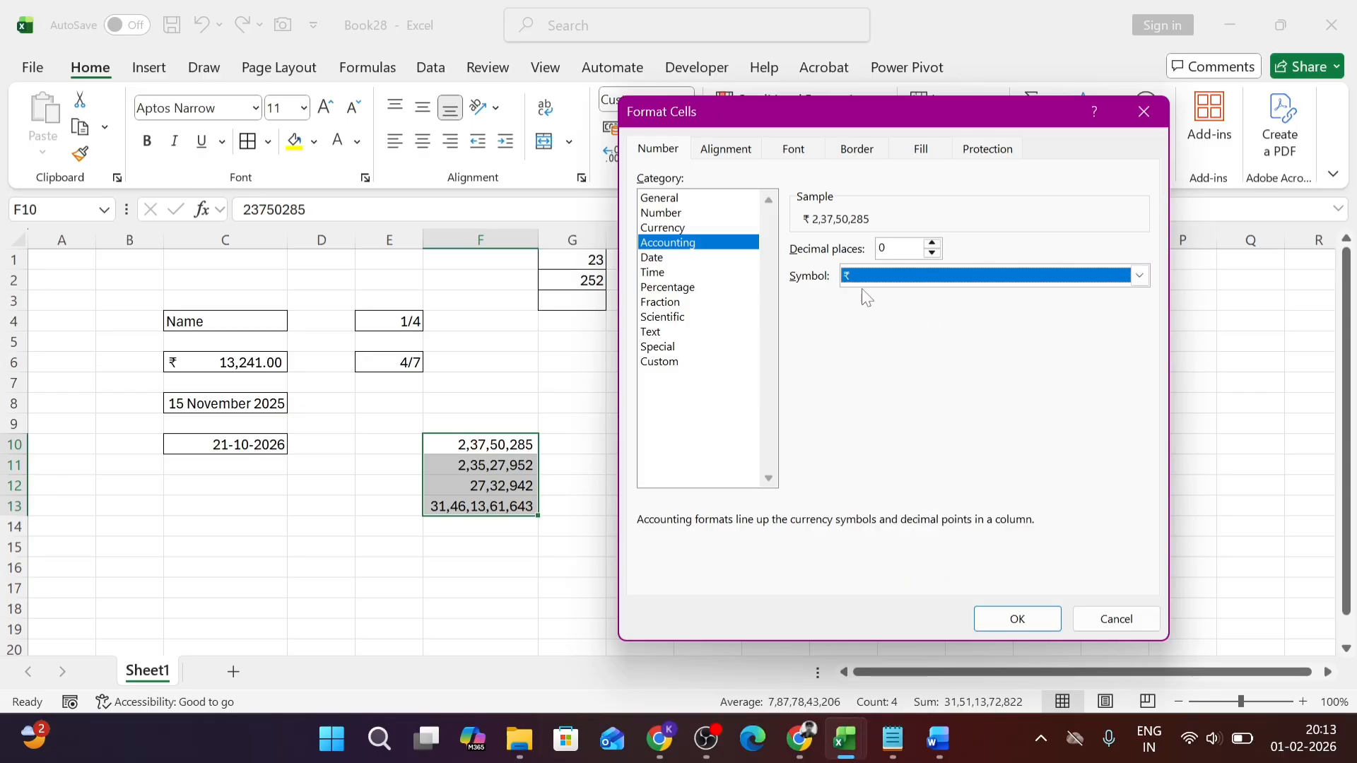
# Step: Preview the red Currency negative-number styles and the Date category for F10:F13, then leave without applying any format
pyautogui.click(698, 229)
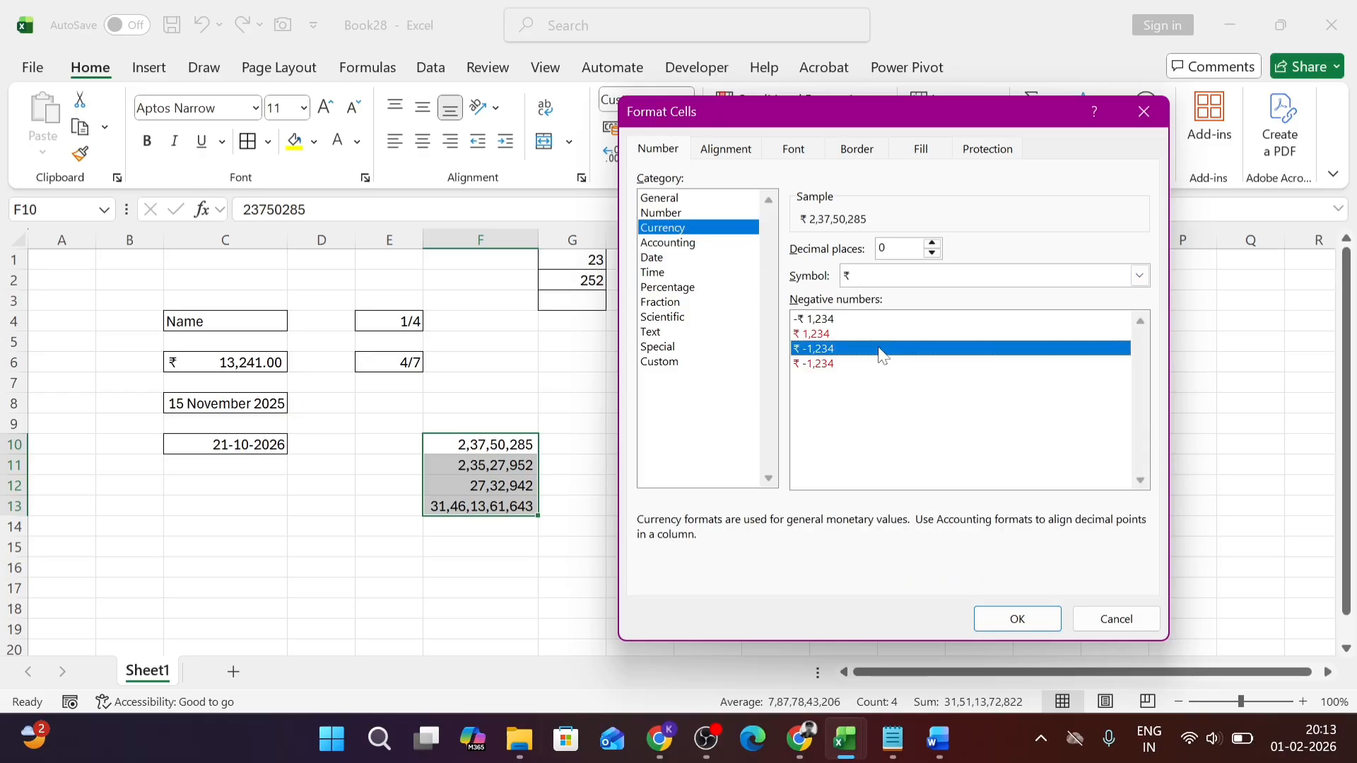
pyautogui.click(851, 335)
pyautogui.click(858, 364)
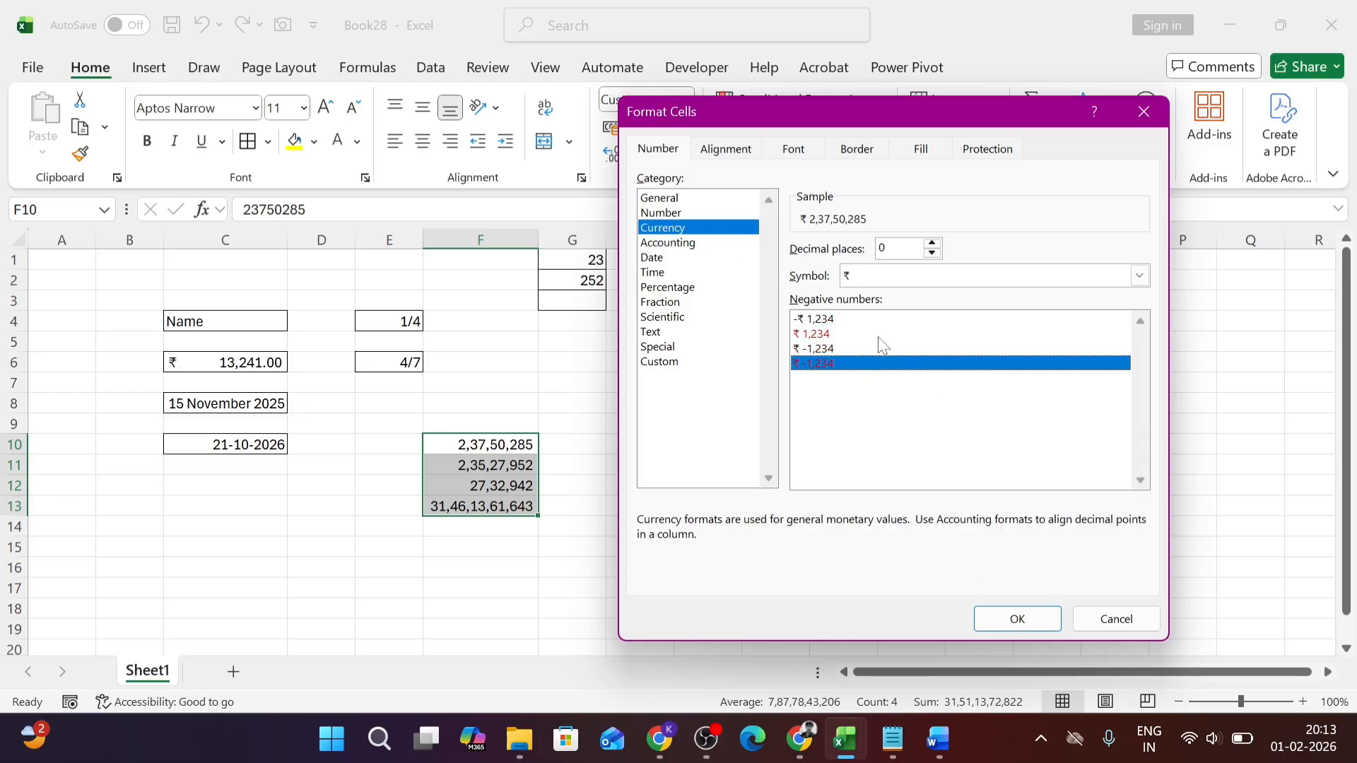
pyautogui.click(668, 259)
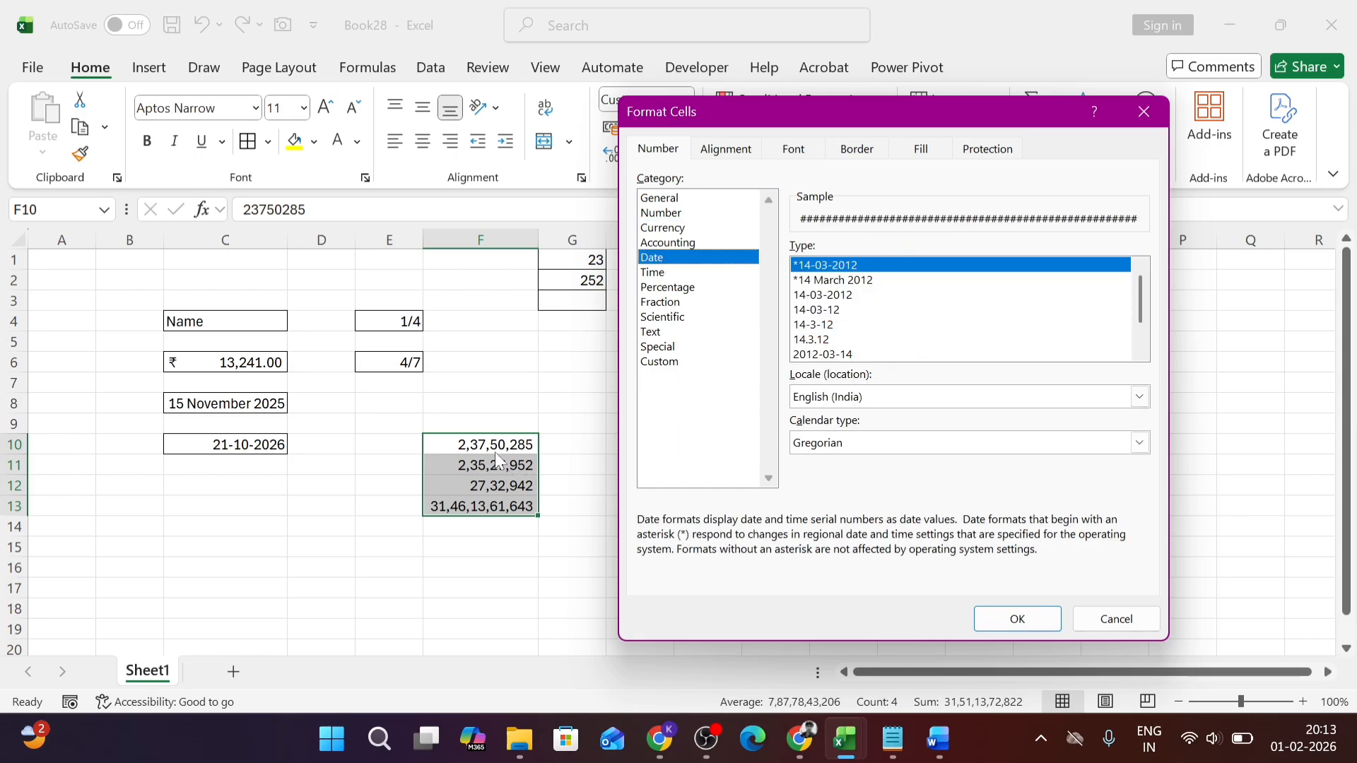
pyautogui.press('Escape')
# Step: Format the date in cell C10 with the long date type "Wednesday, 14 March, 2012"
pyautogui.click(251, 443)
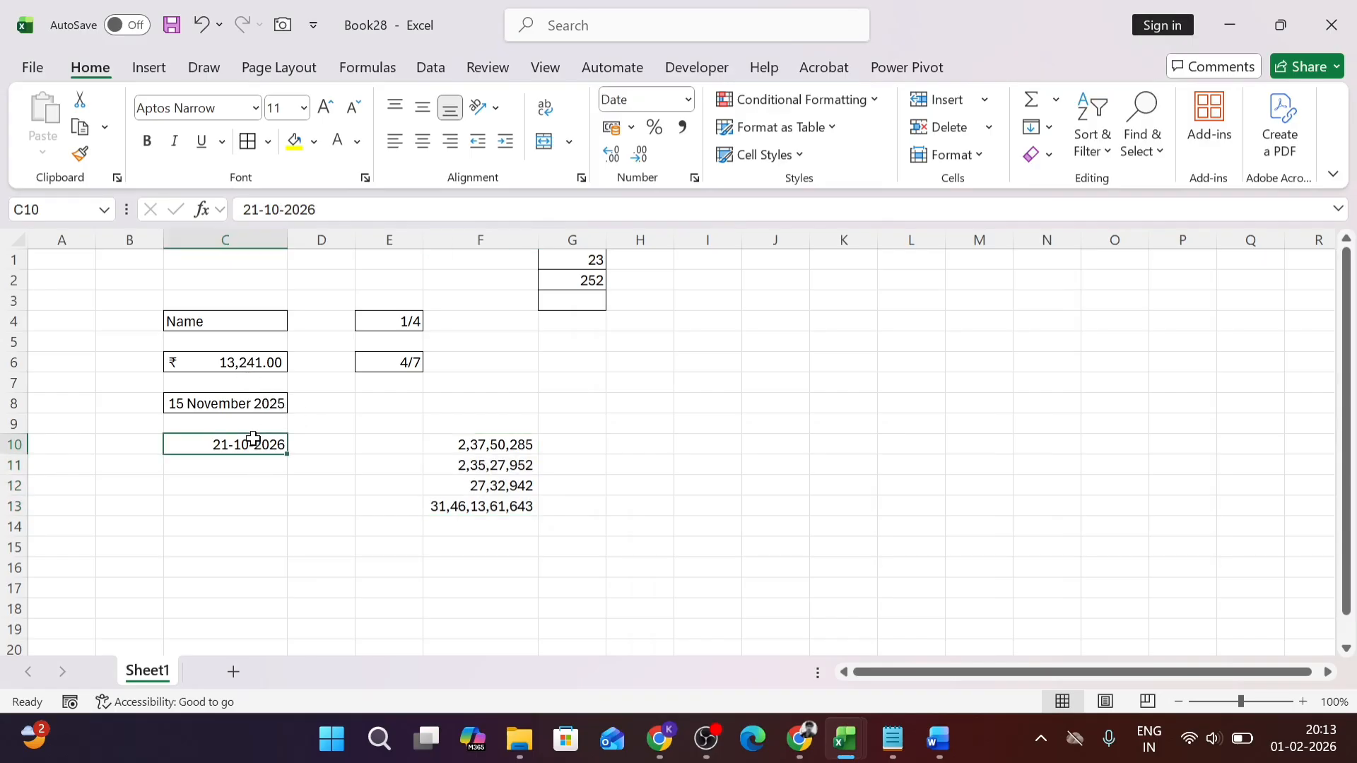
pyautogui.click(695, 178)
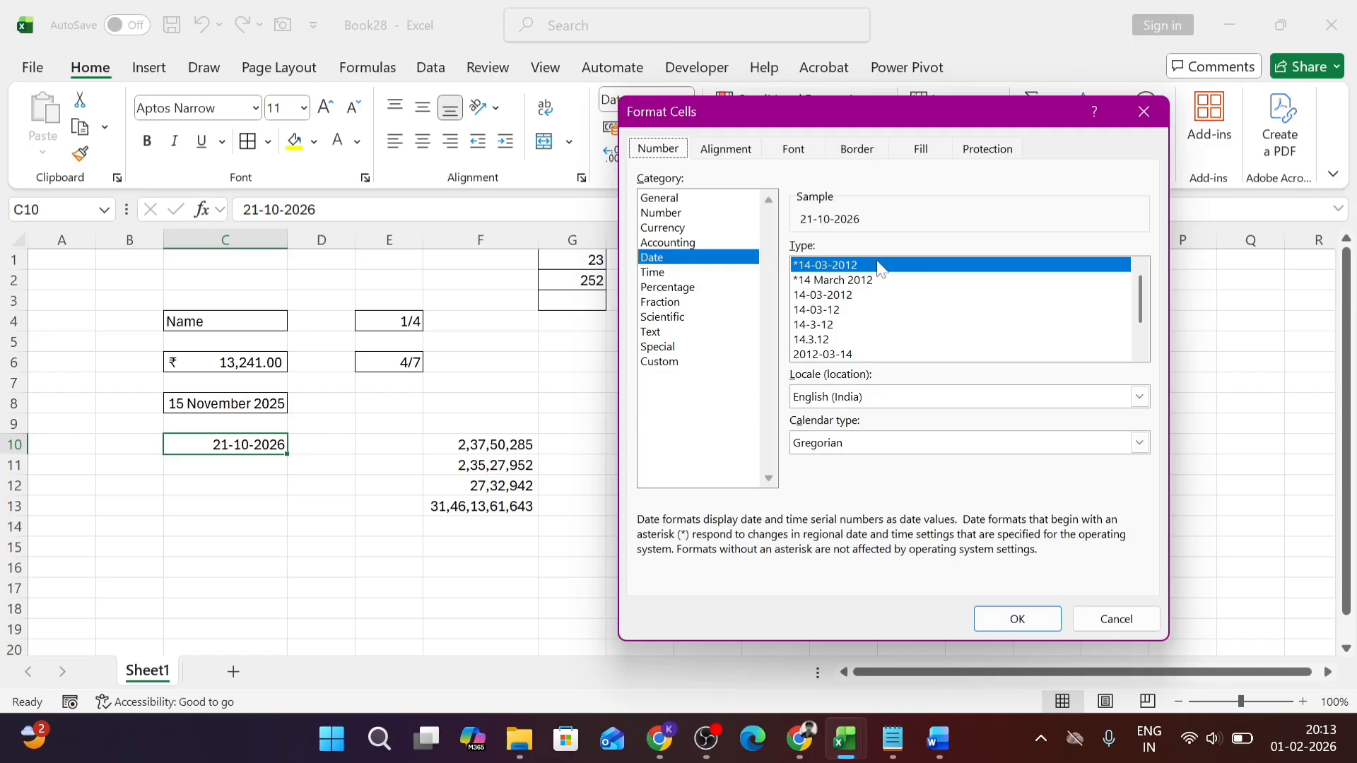
pyautogui.click(845, 281)
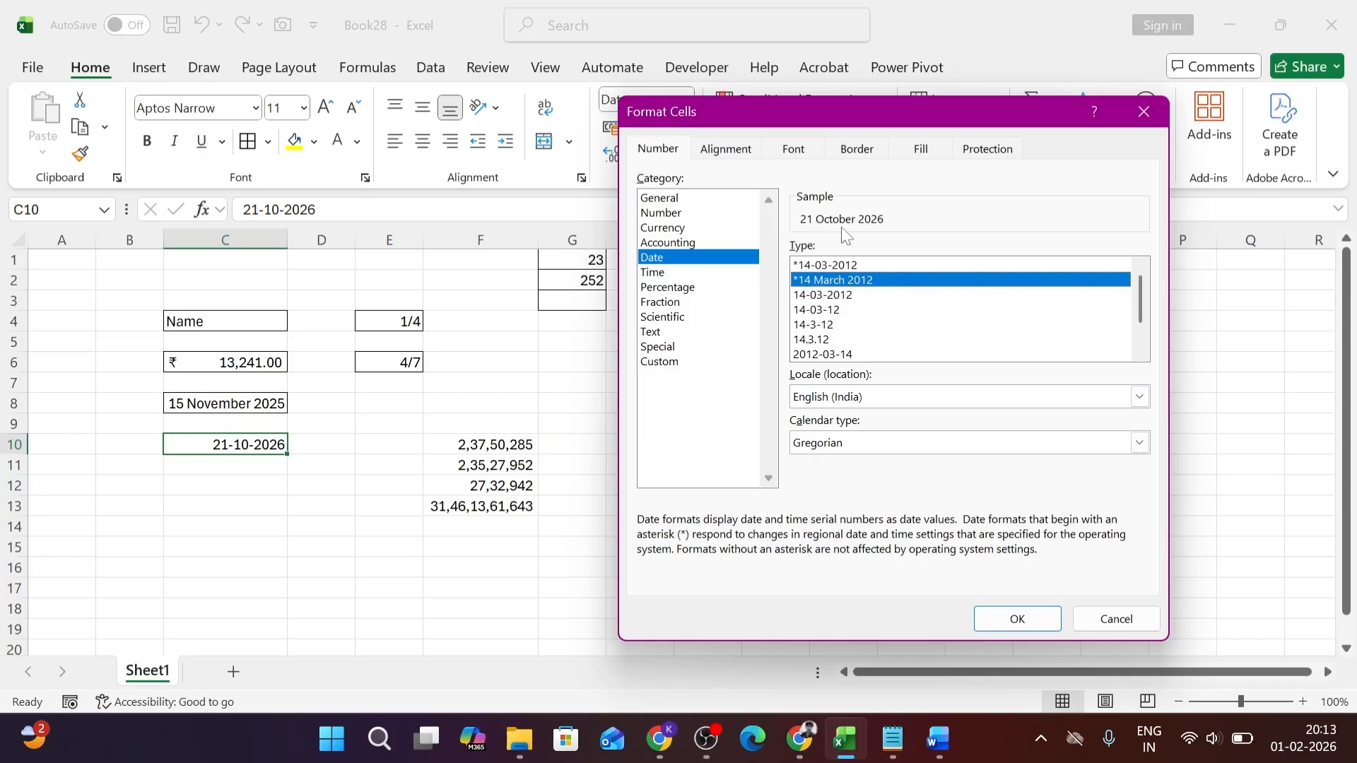
pyautogui.click(839, 296)
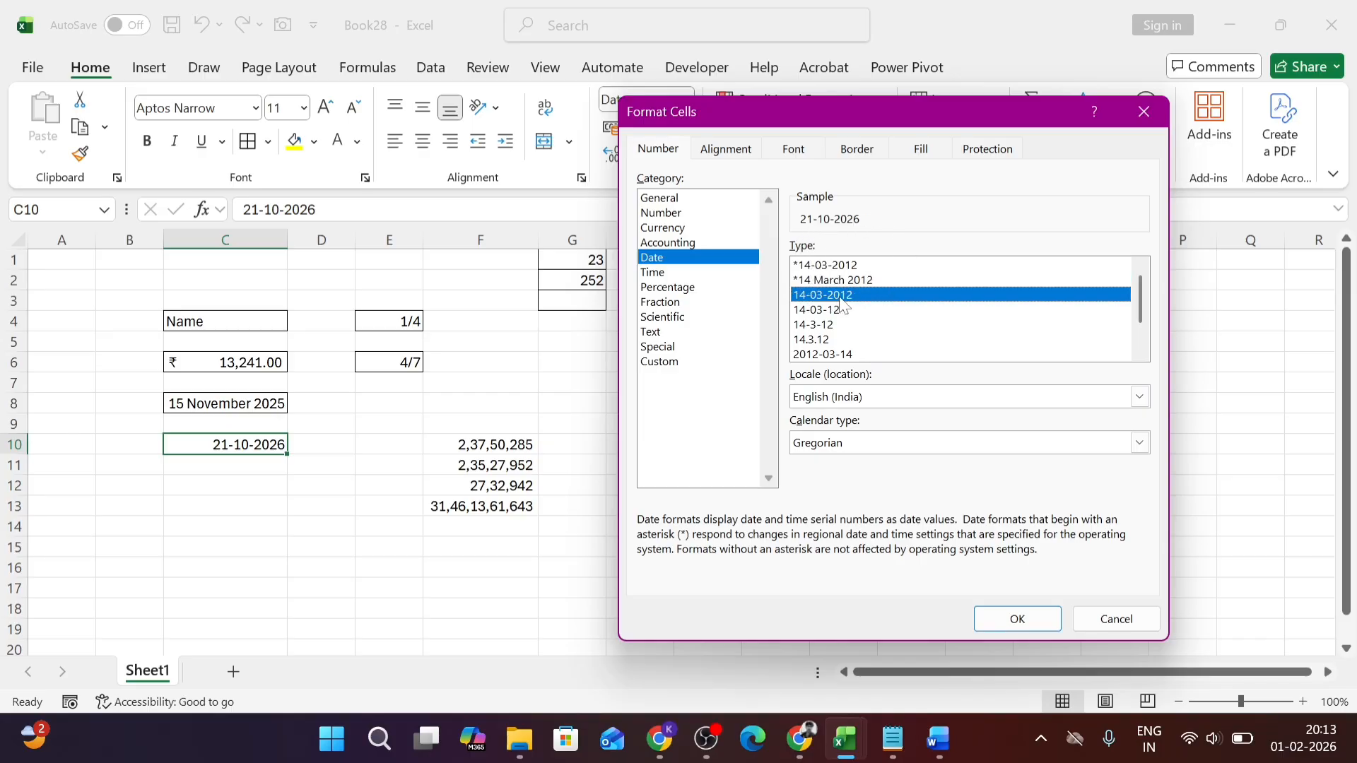
pyautogui.click(836, 326)
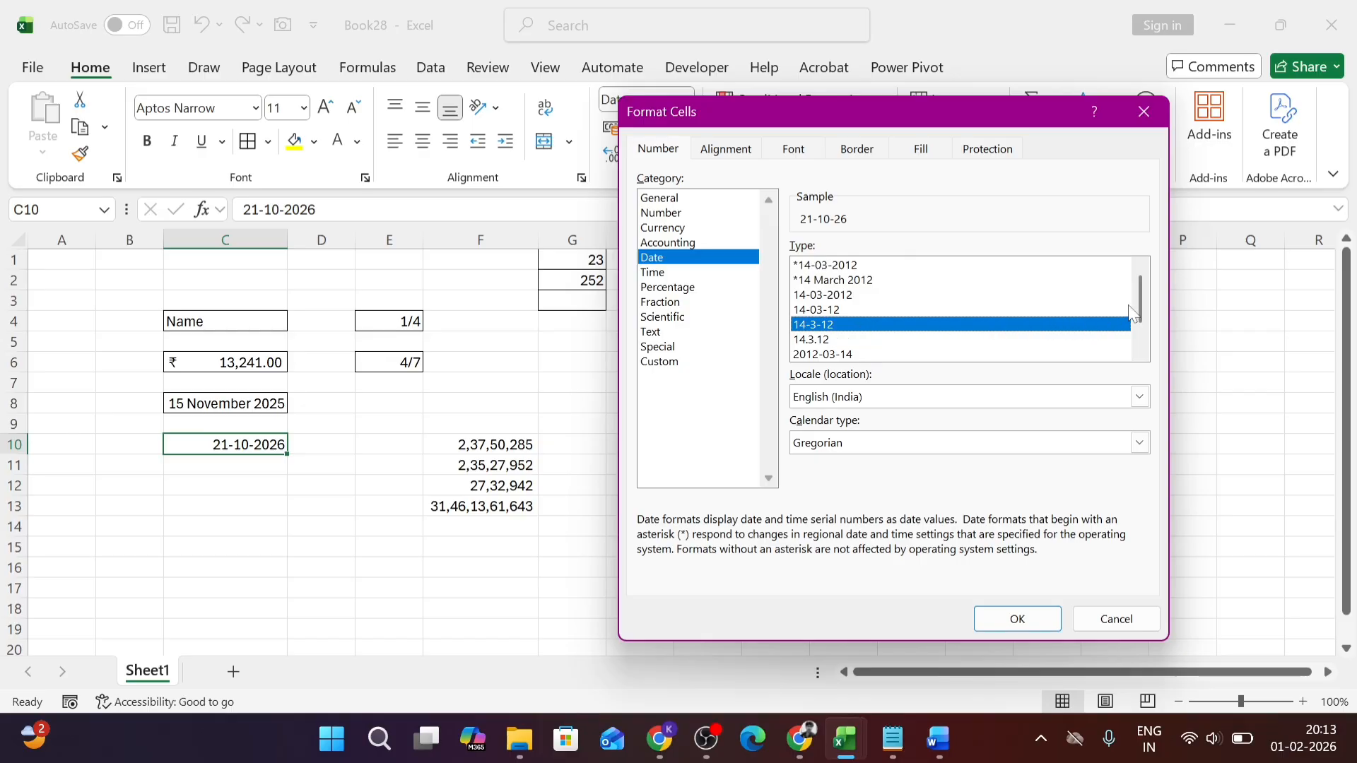
pyautogui.scroll(-1, 1142, 325)
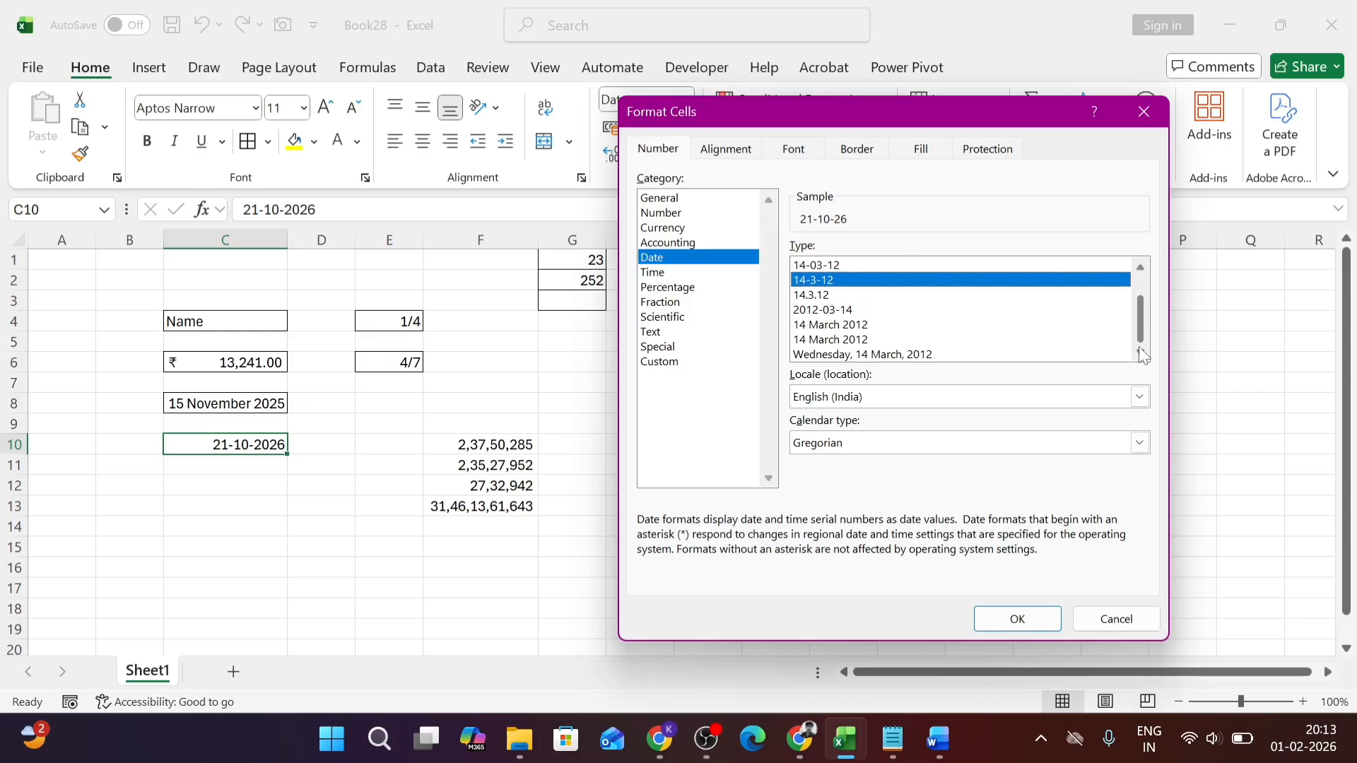
pyautogui.click(896, 355)
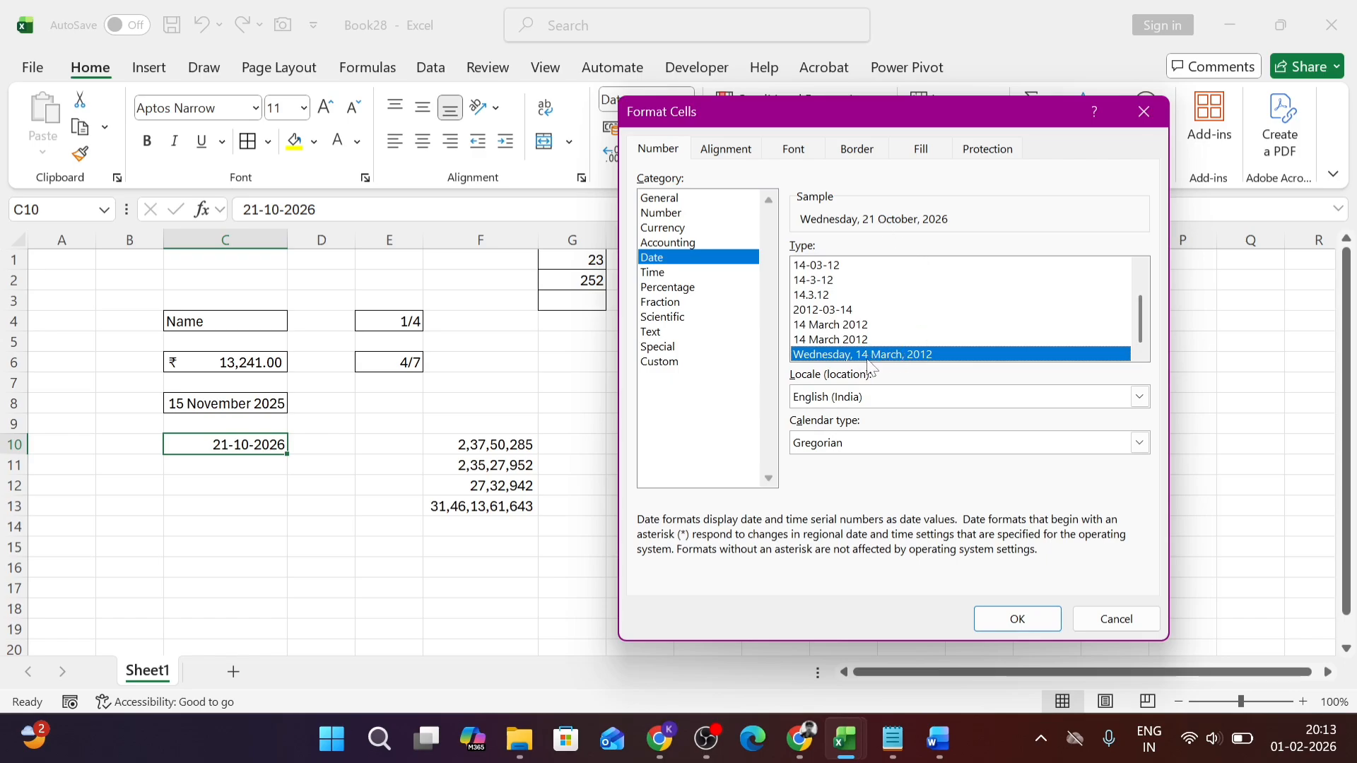
pyautogui.click(995, 613)
pyautogui.moveTo(848, 609); pyautogui.dragTo(700, 586)
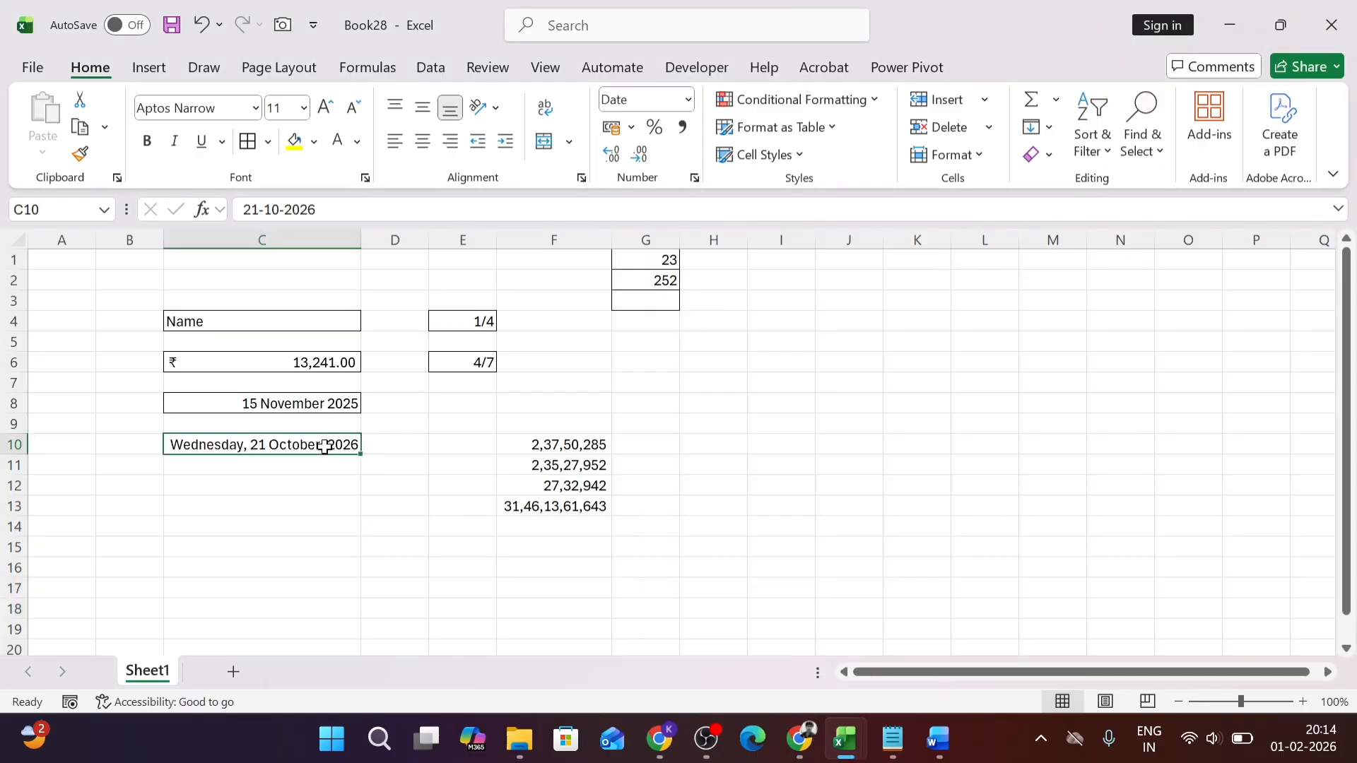
# Step: Look over the Time format types offered for cell C10 without applying one
pyautogui.click(695, 178)
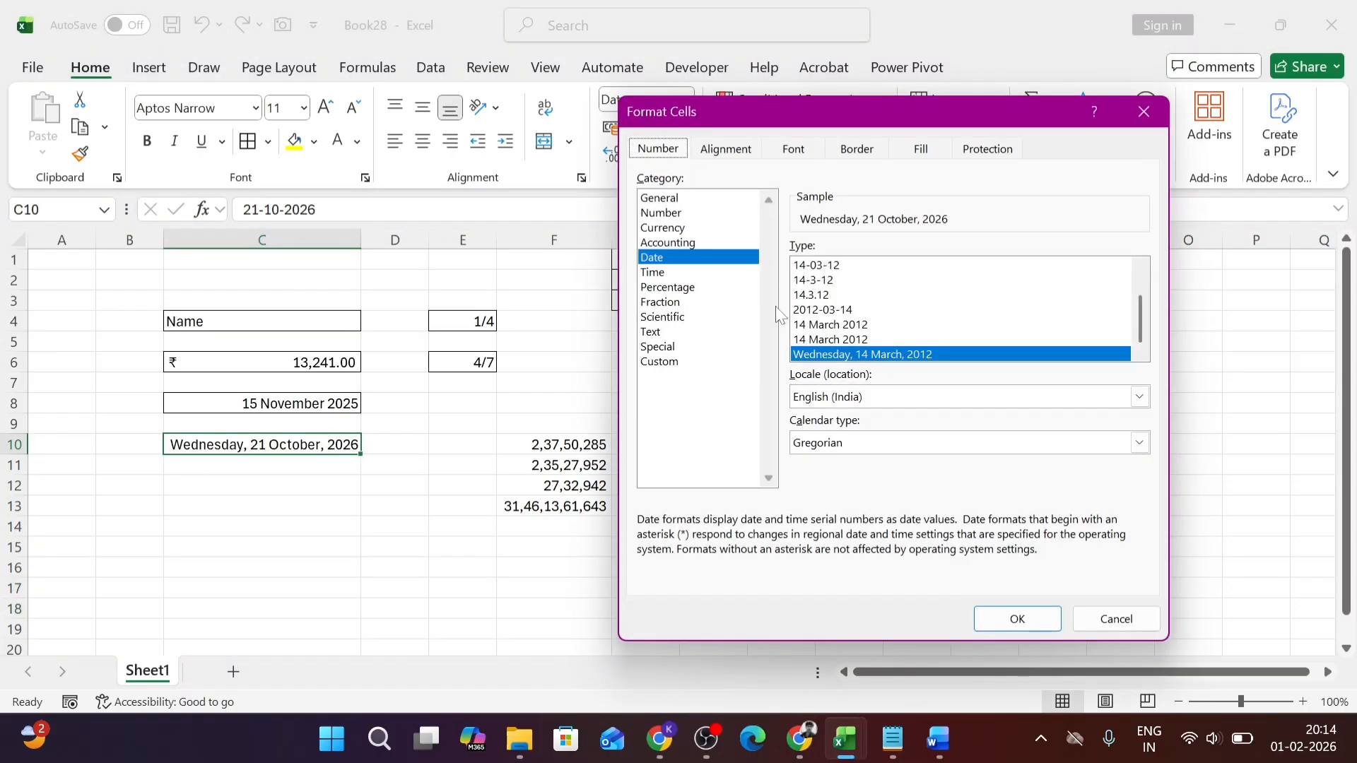
pyautogui.click(671, 274)
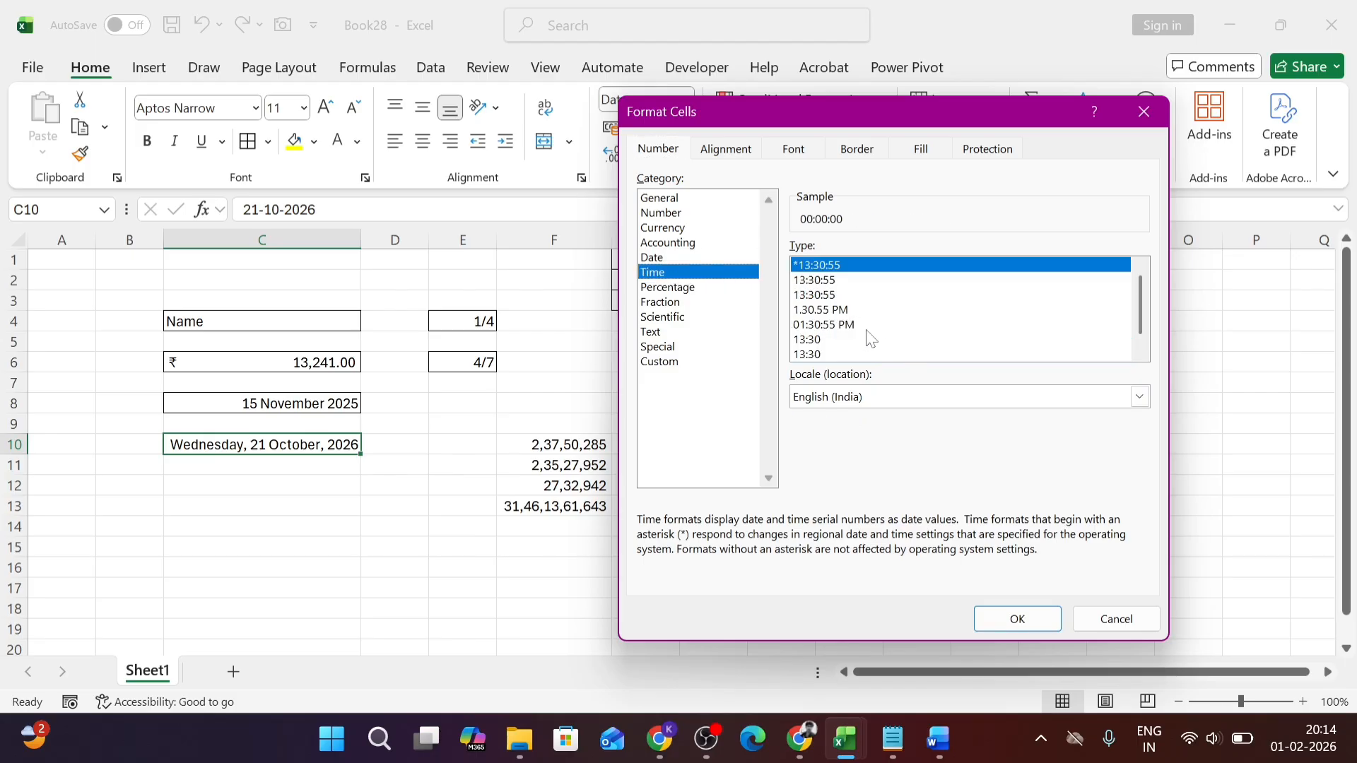
pyautogui.press('Escape')
# Step: Enter the time 13:45 in cell C13
pyautogui.click(265, 504)
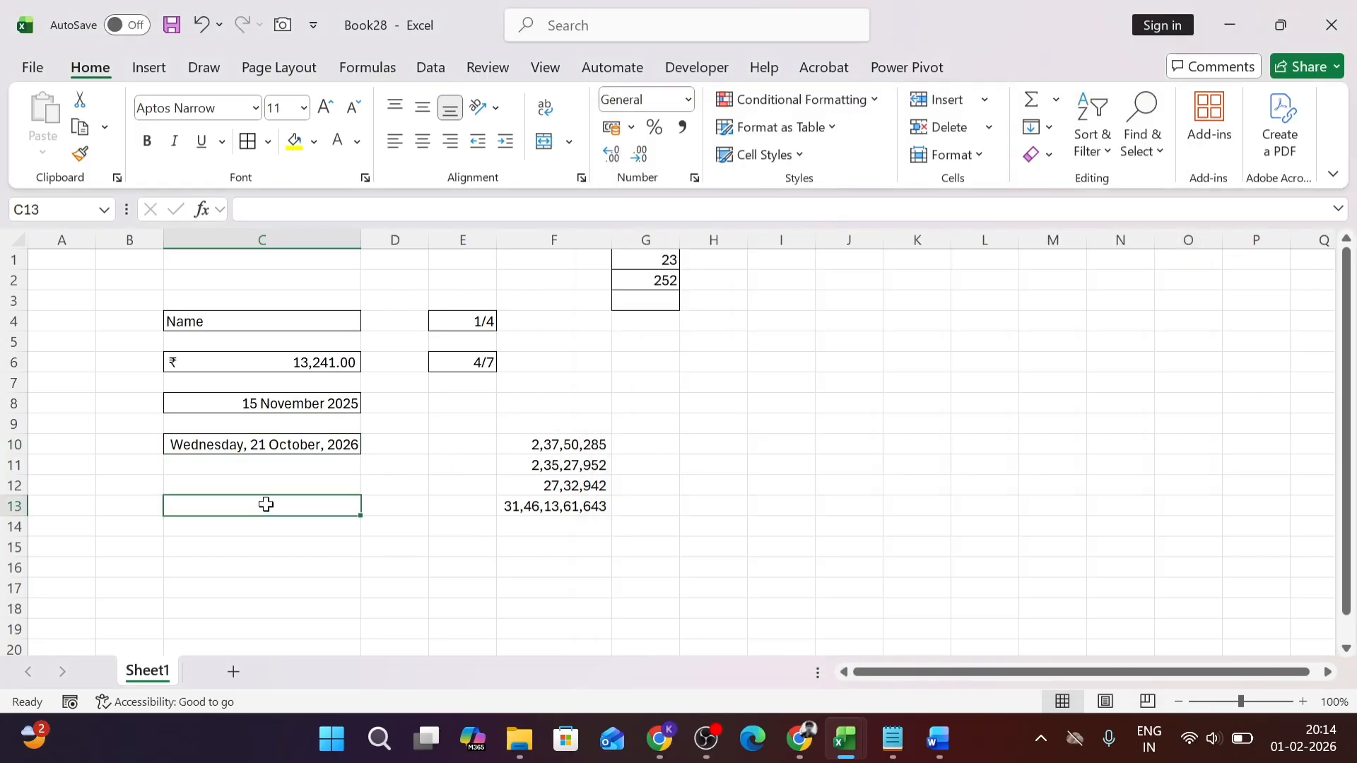
pyautogui.write('13')
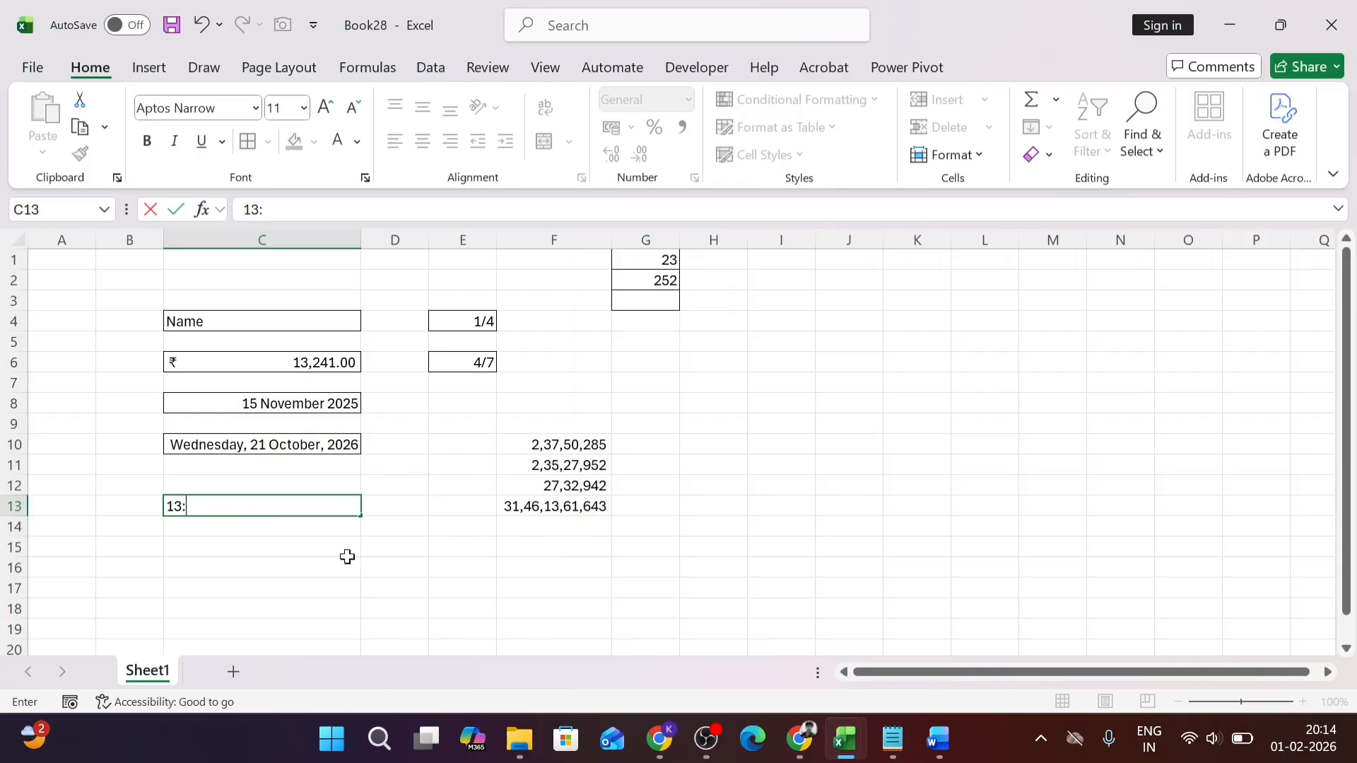
pyautogui.write(':45')
pyautogui.press('Return')
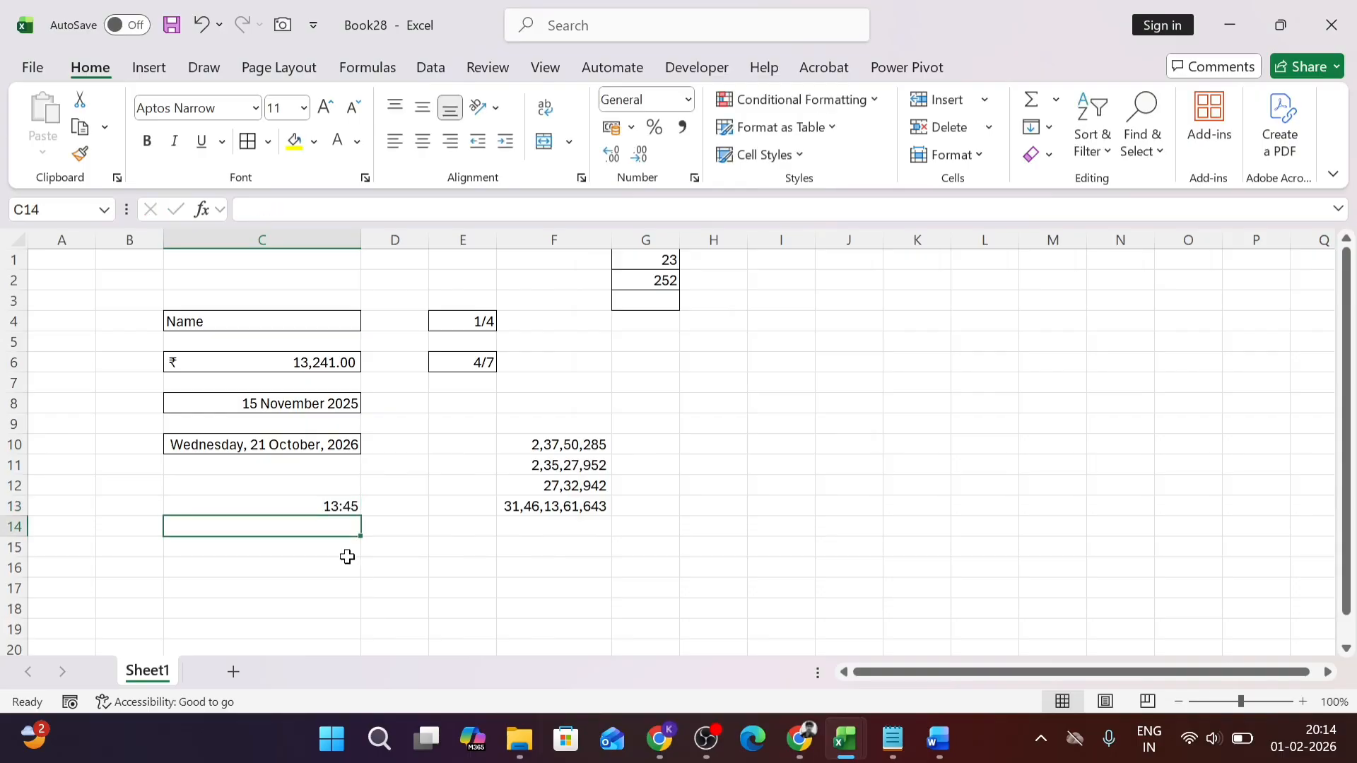
# Step: Preview the Time format types for cell C13, including 13:30:55, 1.30.55 PM, 01:30:55 PM, 13:30 and 01:30 PM
pyautogui.click(274, 506)
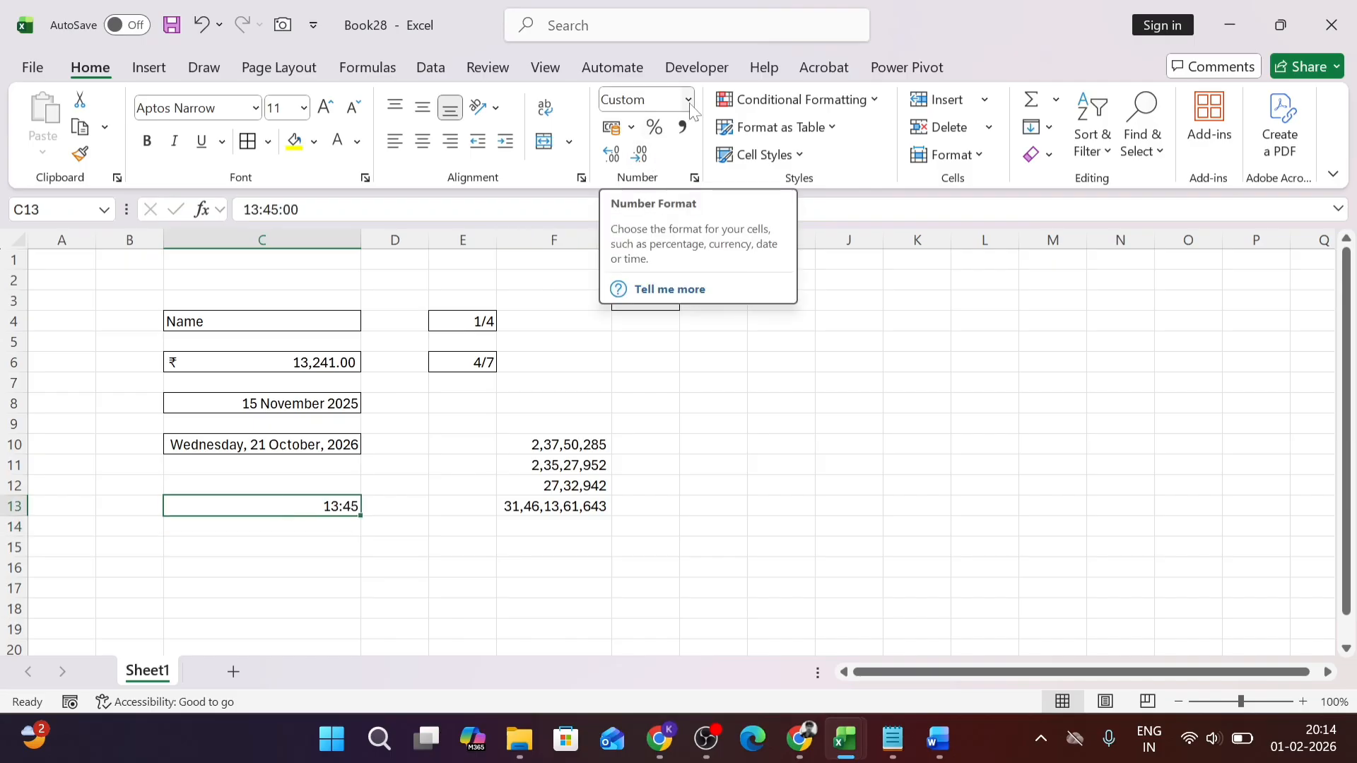
pyautogui.click(694, 178)
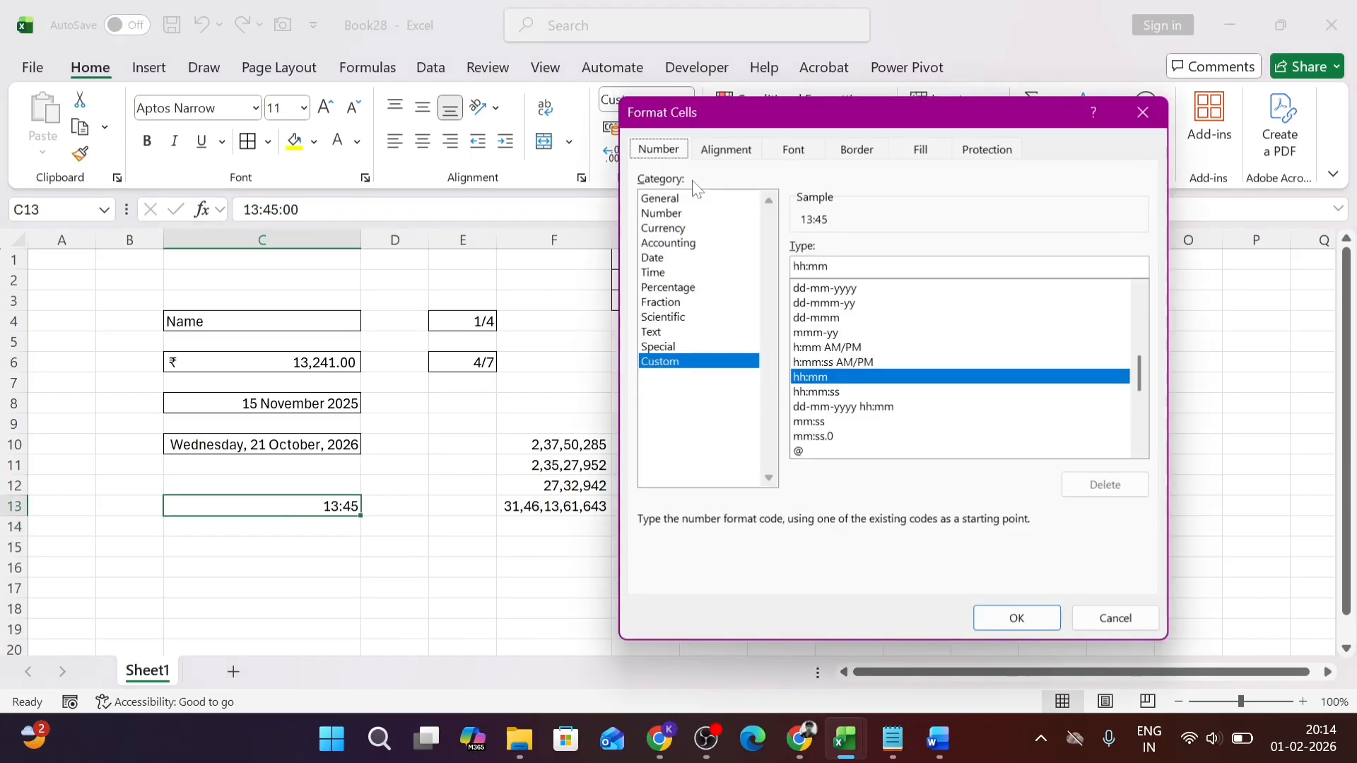
pyautogui.click(651, 275)
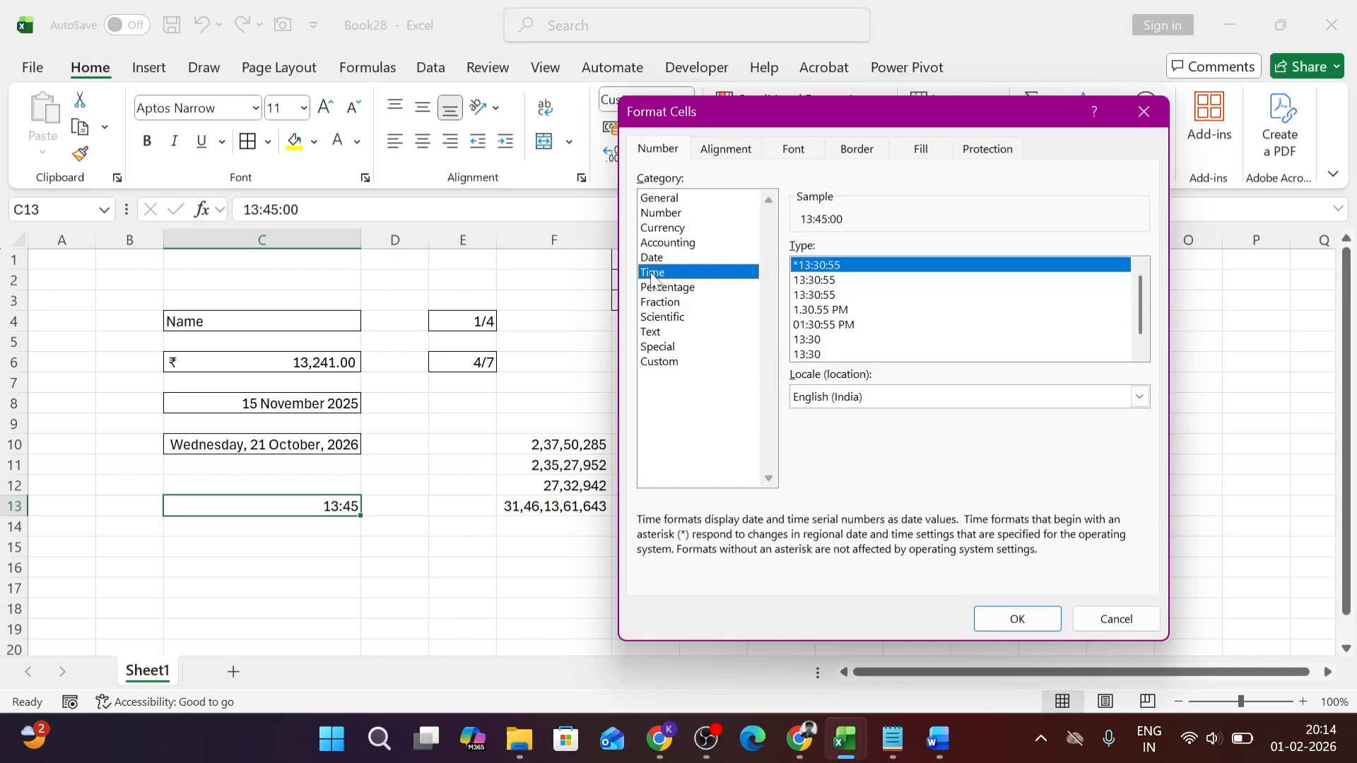
pyautogui.click(824, 280)
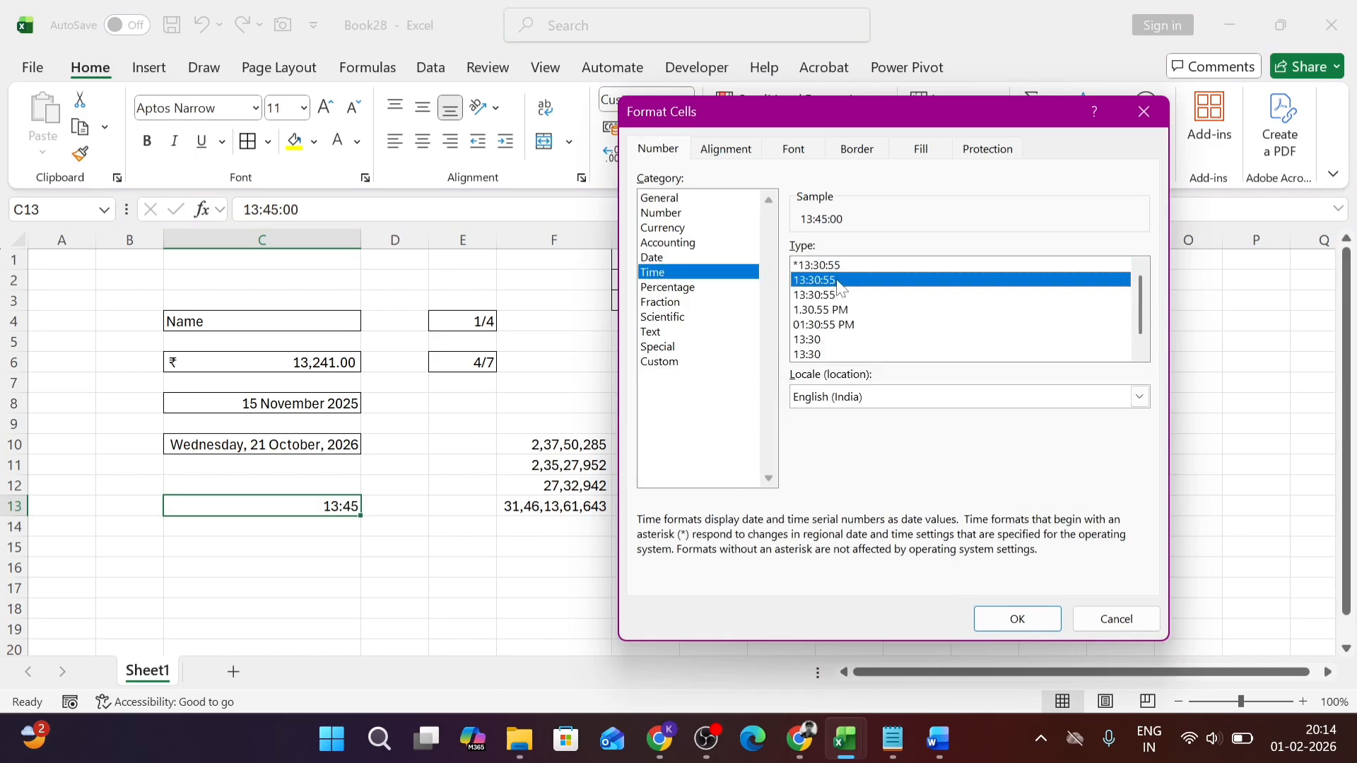
pyautogui.click(838, 266)
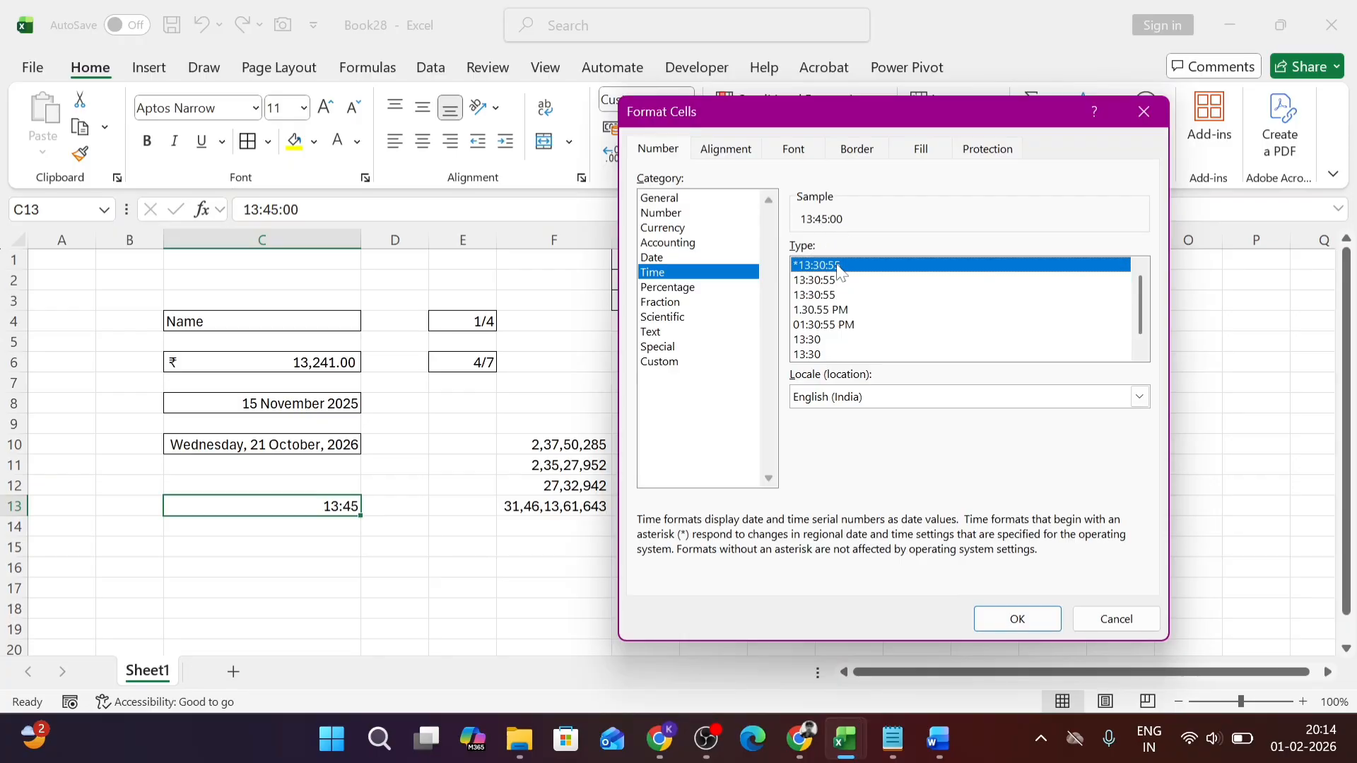
pyautogui.click(835, 297)
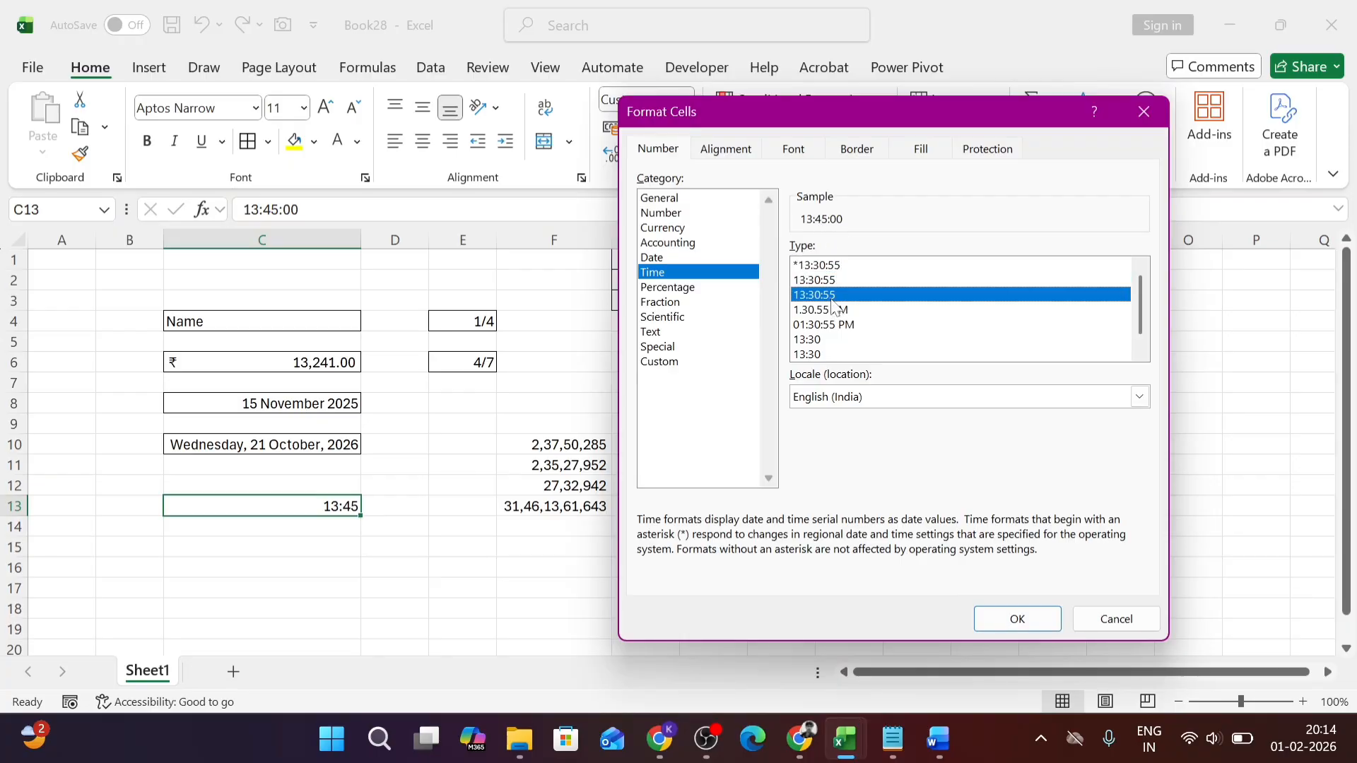
pyautogui.click(838, 311)
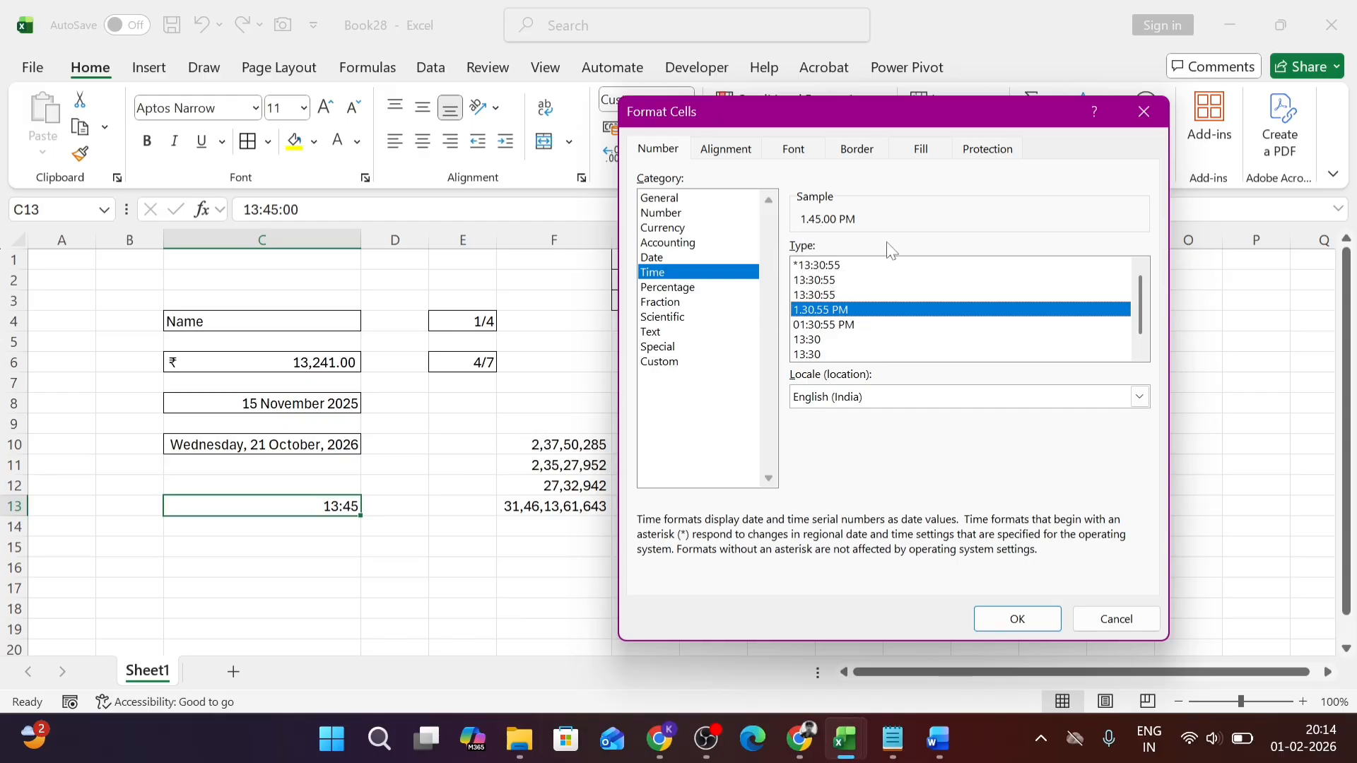
pyautogui.click(831, 325)
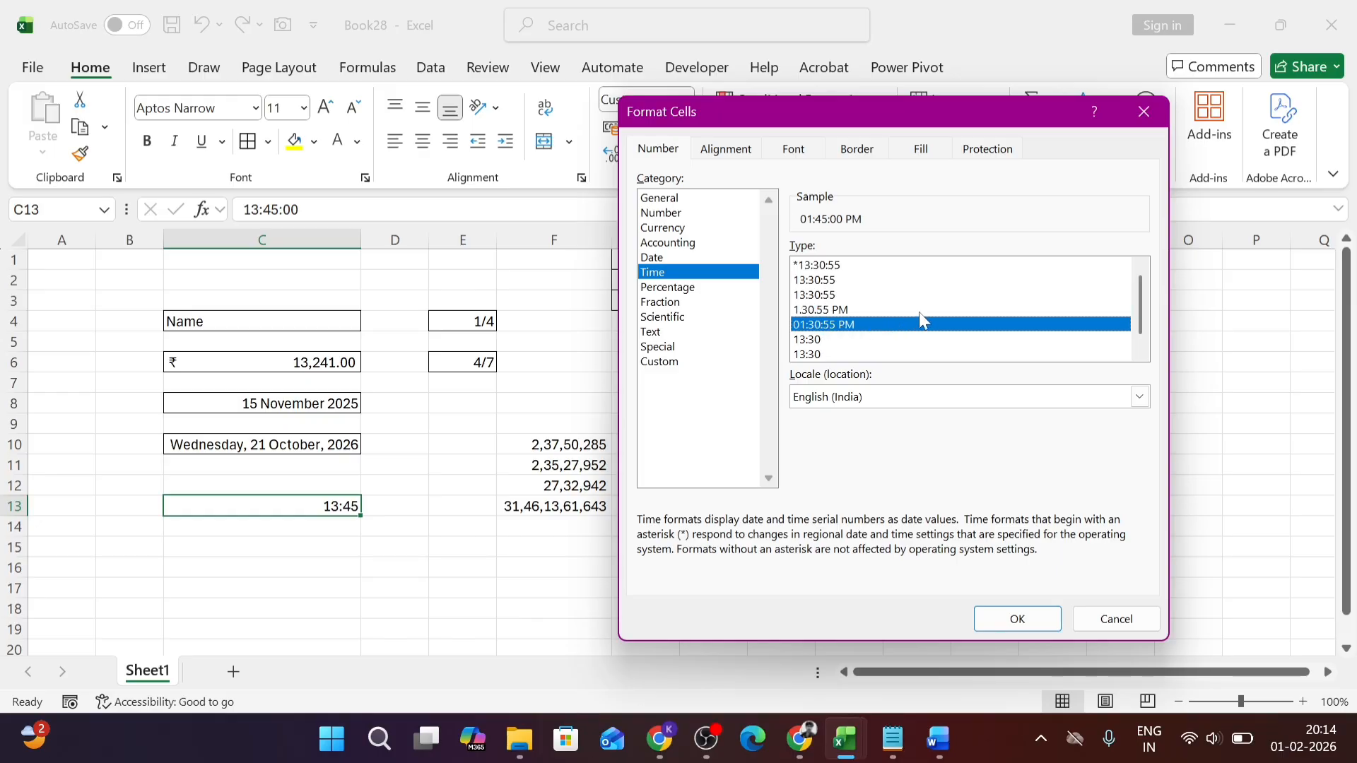
pyautogui.moveTo(1140, 328); pyautogui.dragTo(824, 352)
pyautogui.click(816, 342)
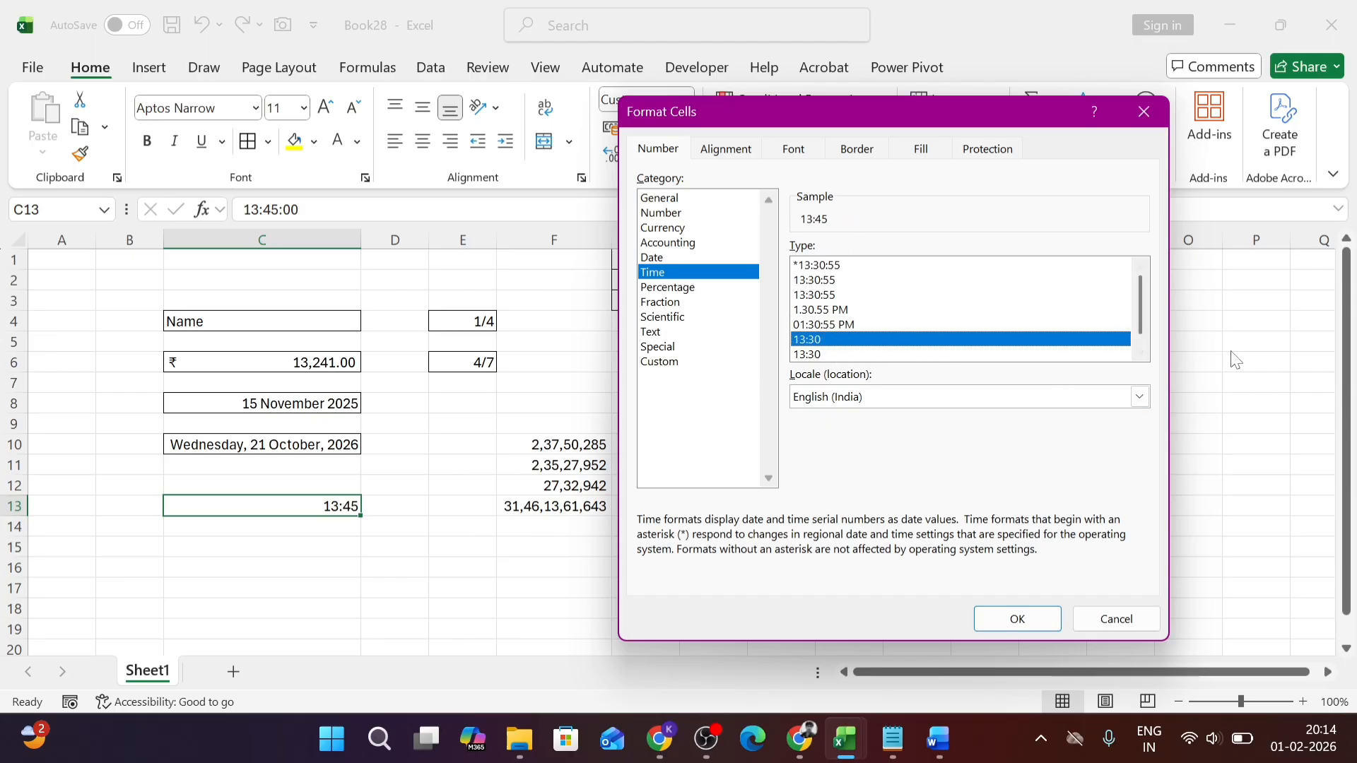
pyautogui.click(1139, 347)
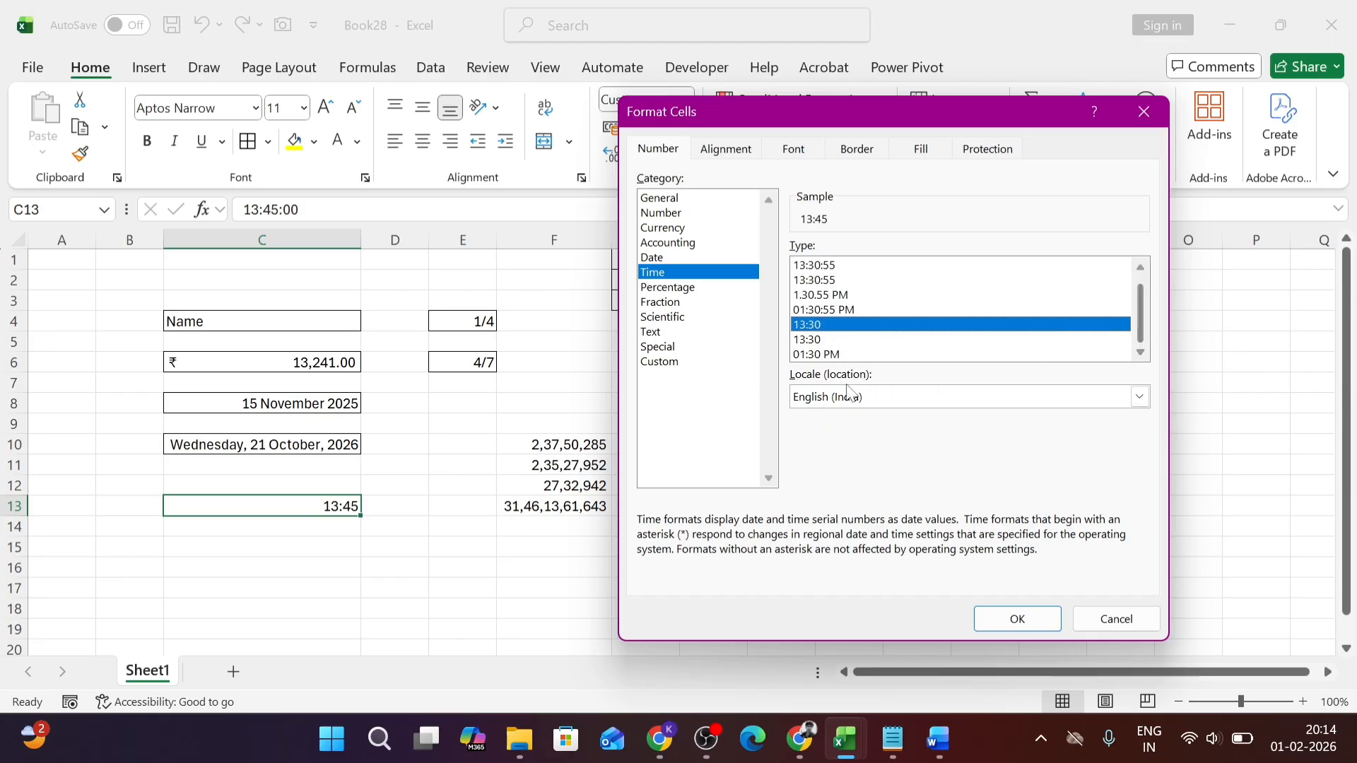
pyautogui.click(817, 356)
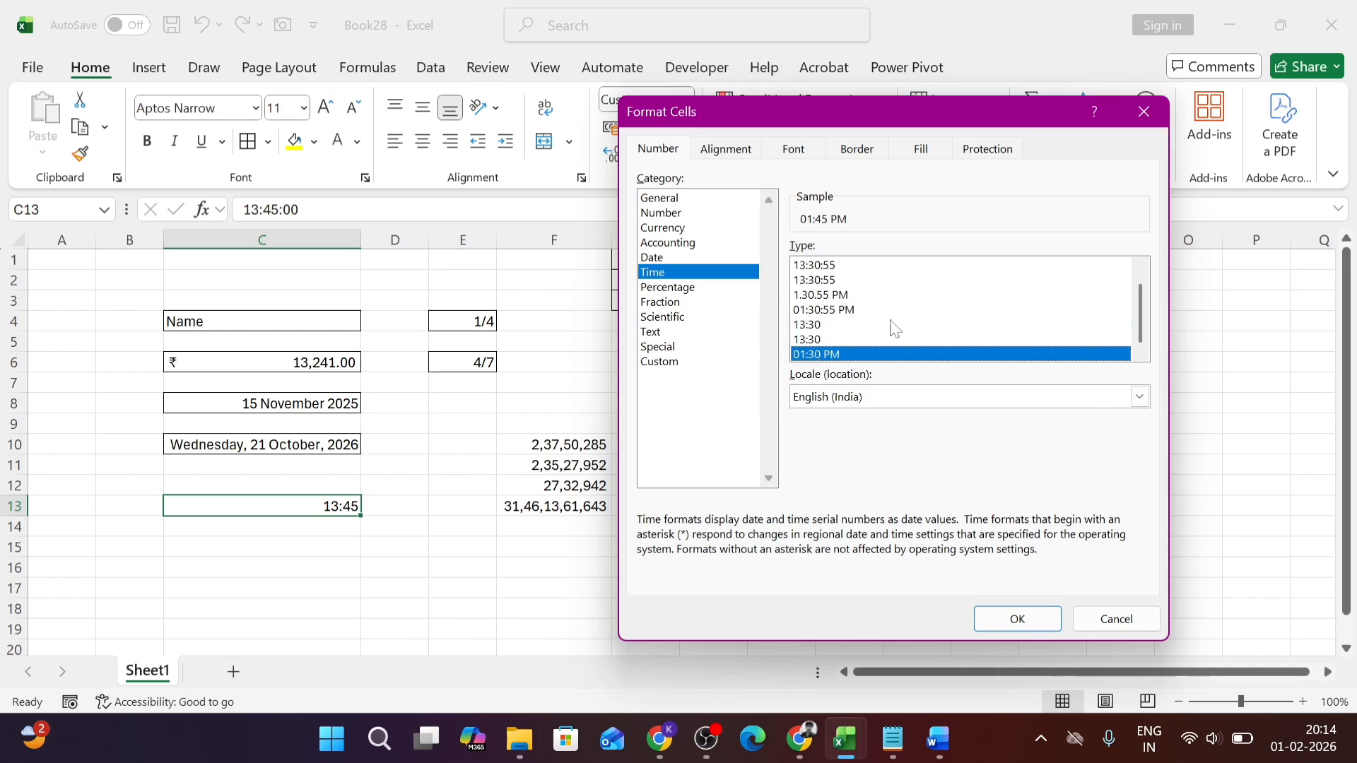
# Step: Preview the Percentage format with different decimal places for C13, then leave without applying any format
pyautogui.click(715, 289)
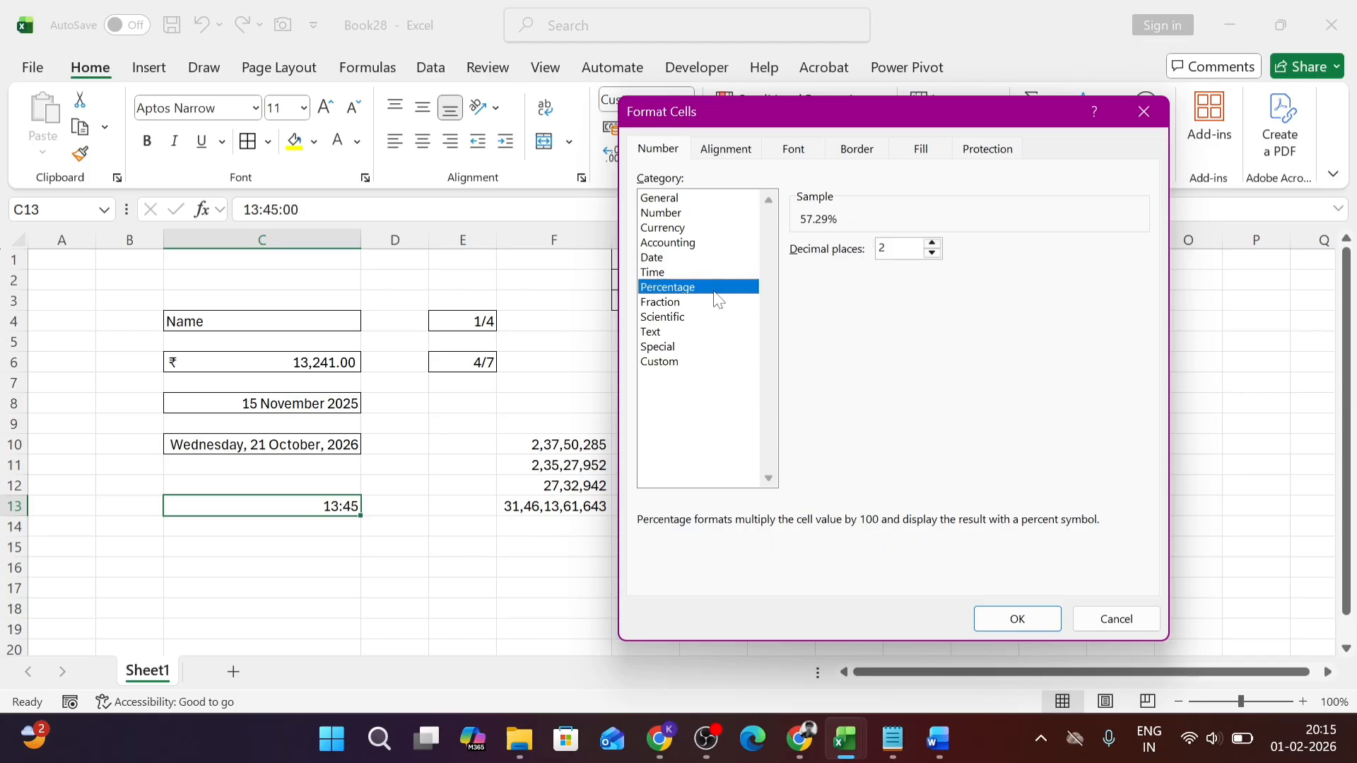
pyautogui.click(931, 243)
pyautogui.click(931, 253)
pyautogui.click(930, 253)
pyautogui.click(931, 244)
pyautogui.click(1143, 112)
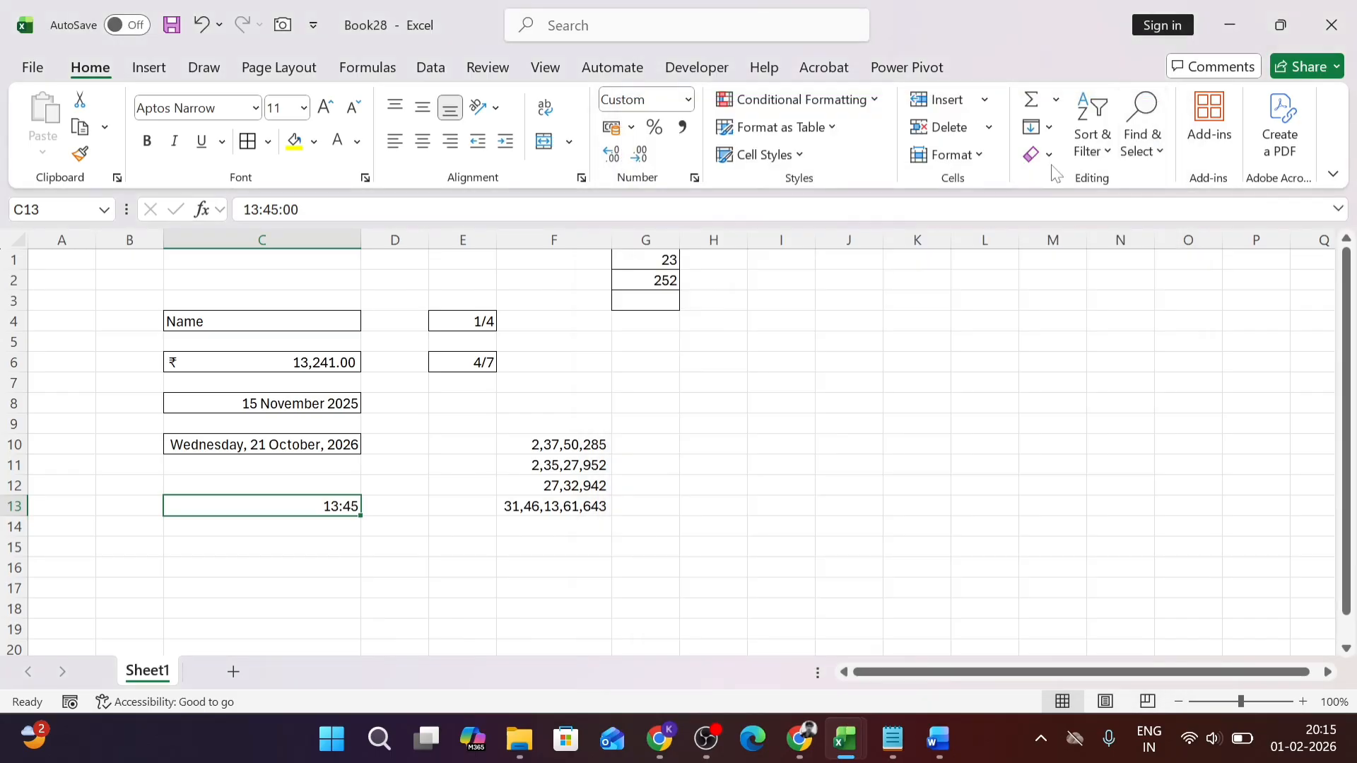
# Step: Preview the Percentage format and the two-digit and three-digit Fraction types for F10:F13 without applying them
pyautogui.click(558, 442)
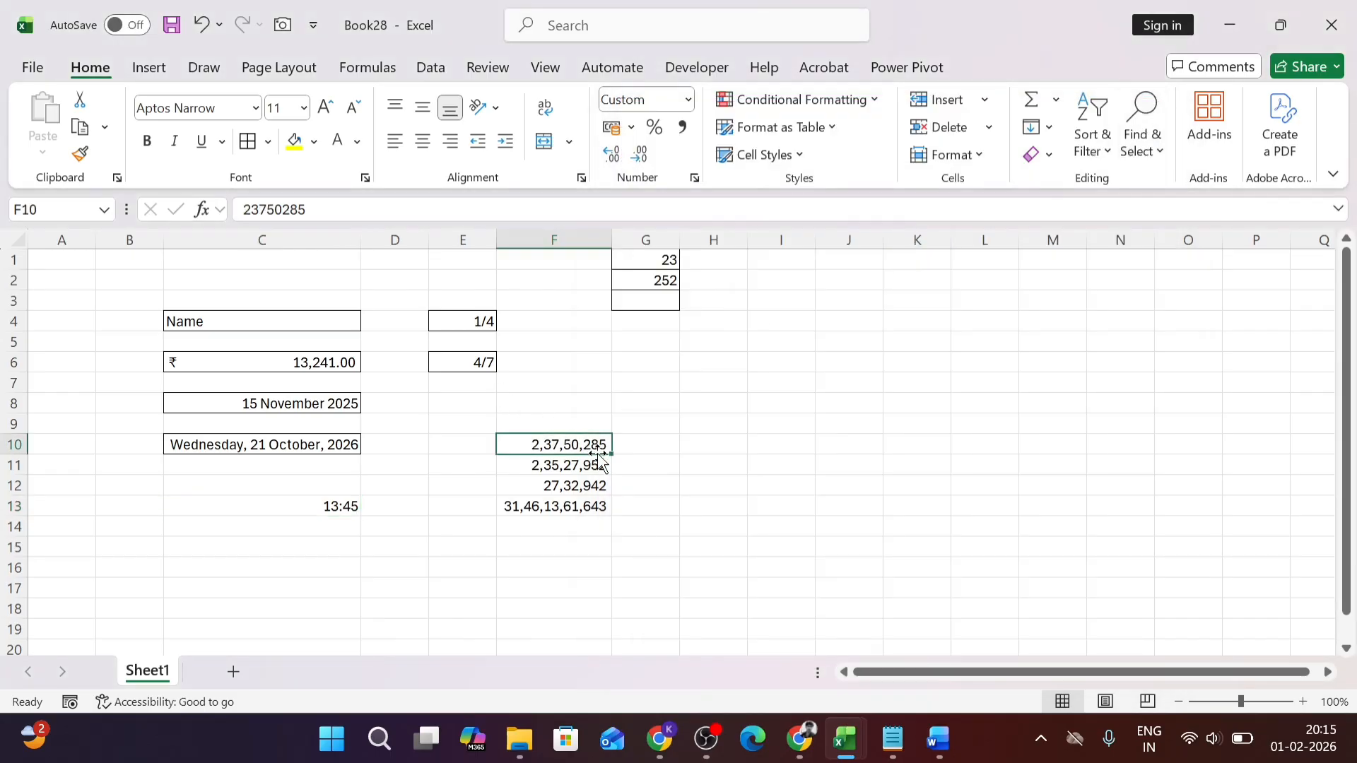
pyautogui.moveTo(599, 448); pyautogui.dragTo(625, 509)
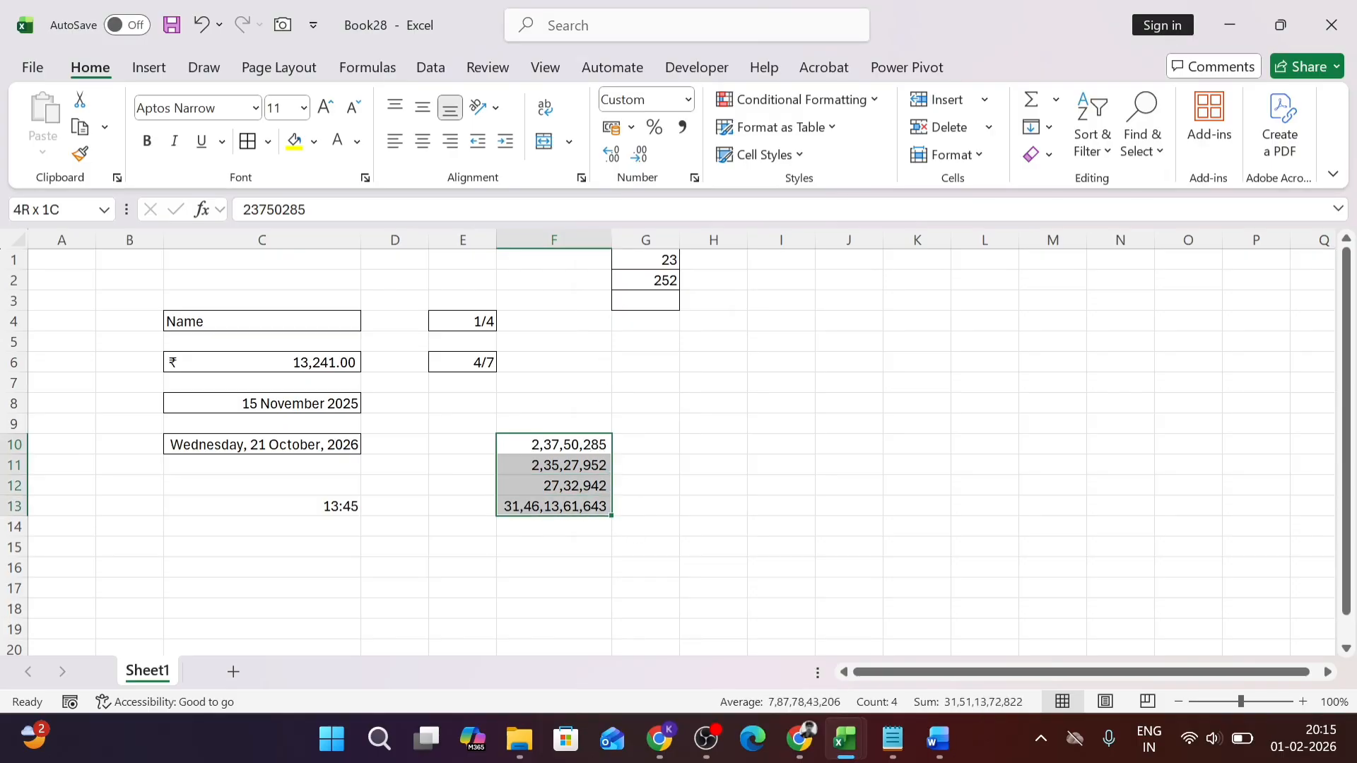
pyautogui.click(696, 179)
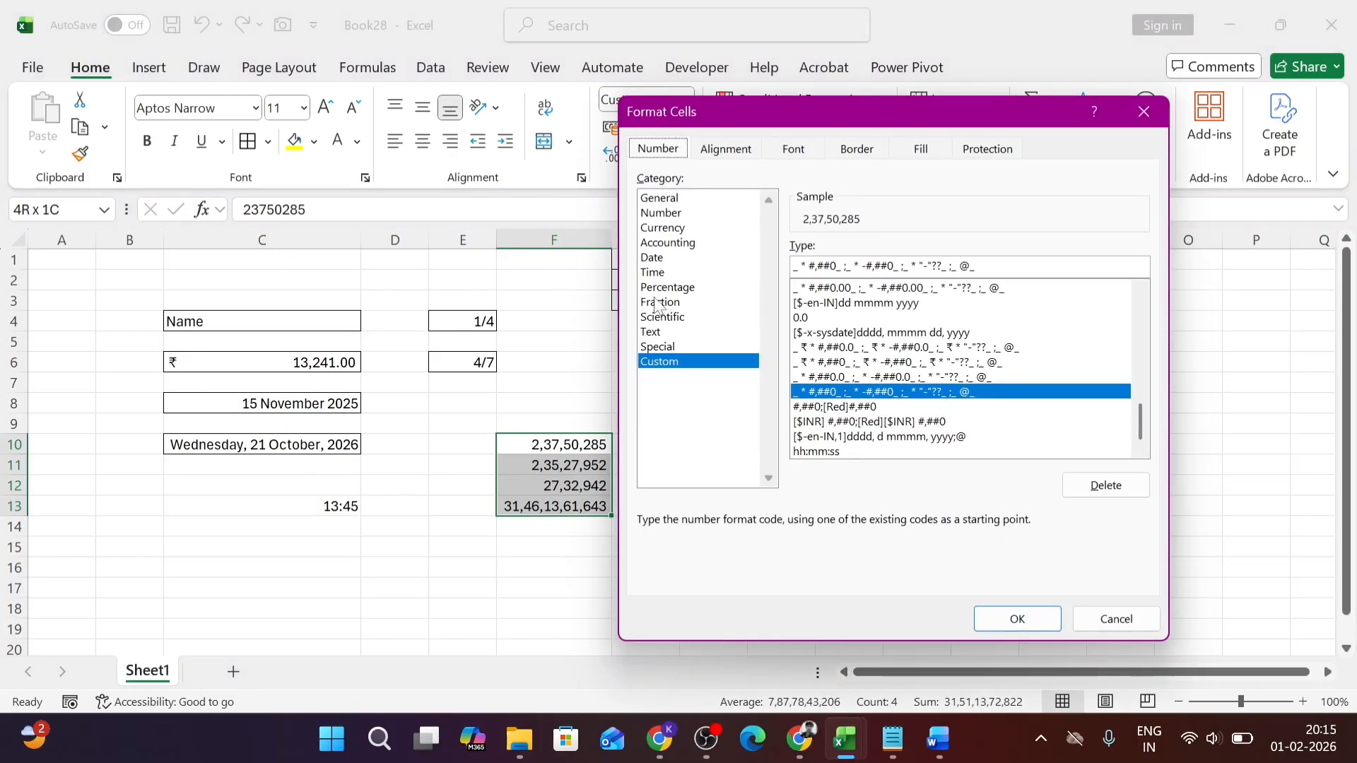
pyautogui.click(659, 290)
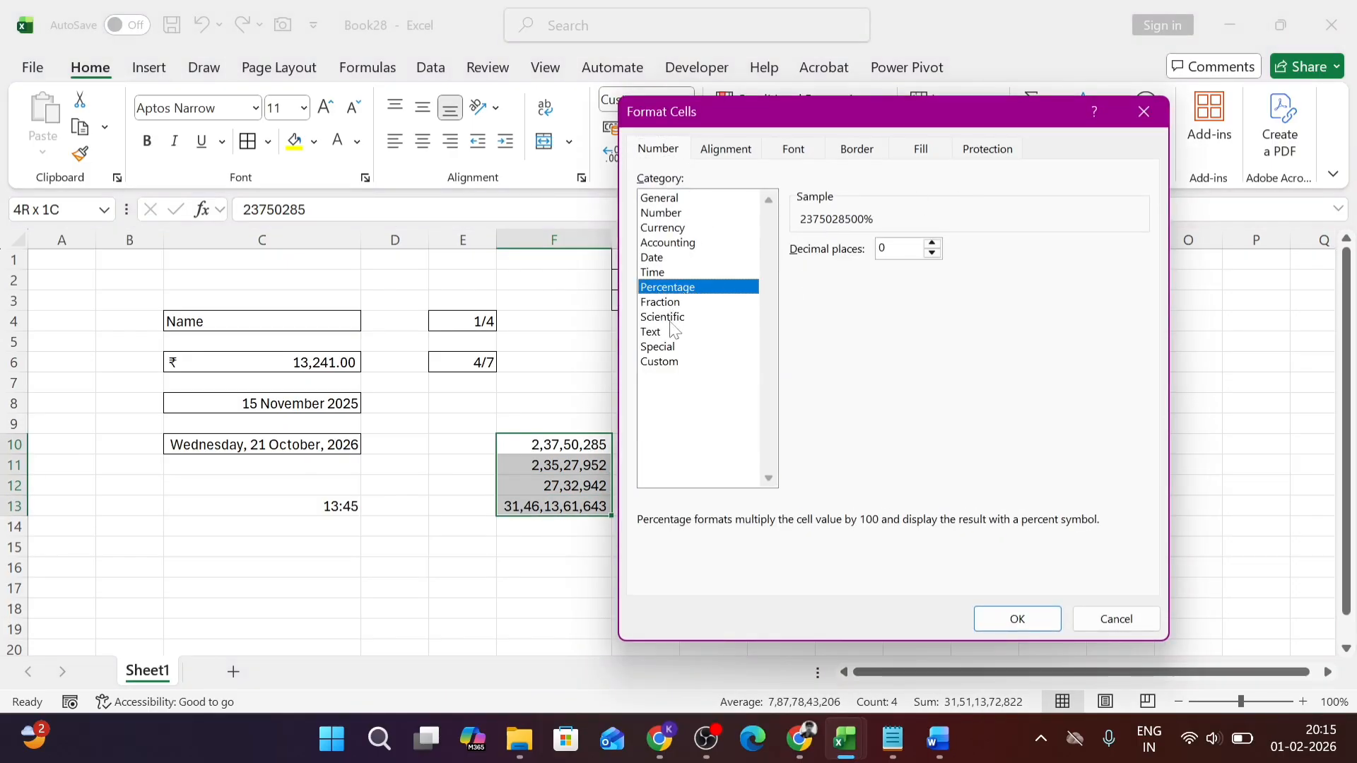
pyautogui.click(660, 302)
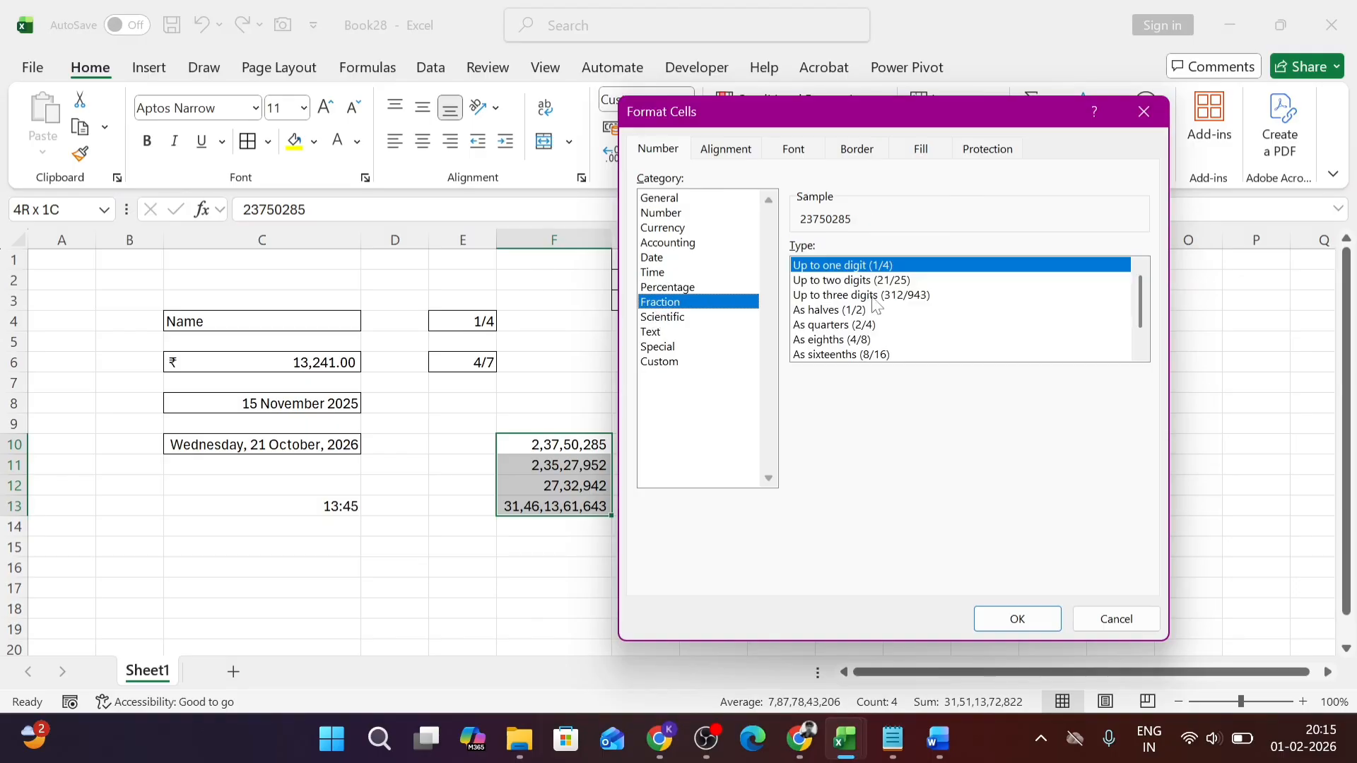
pyautogui.click(852, 281)
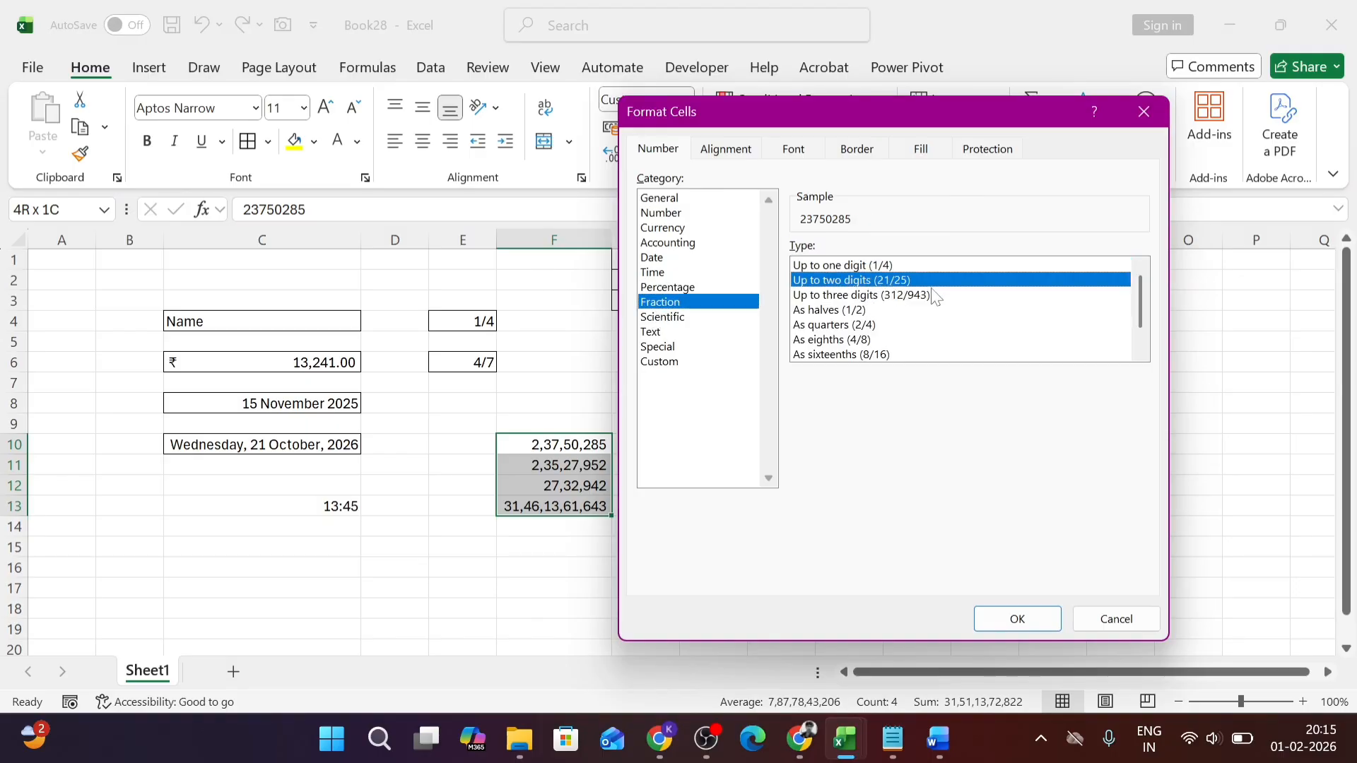
pyautogui.click(853, 295)
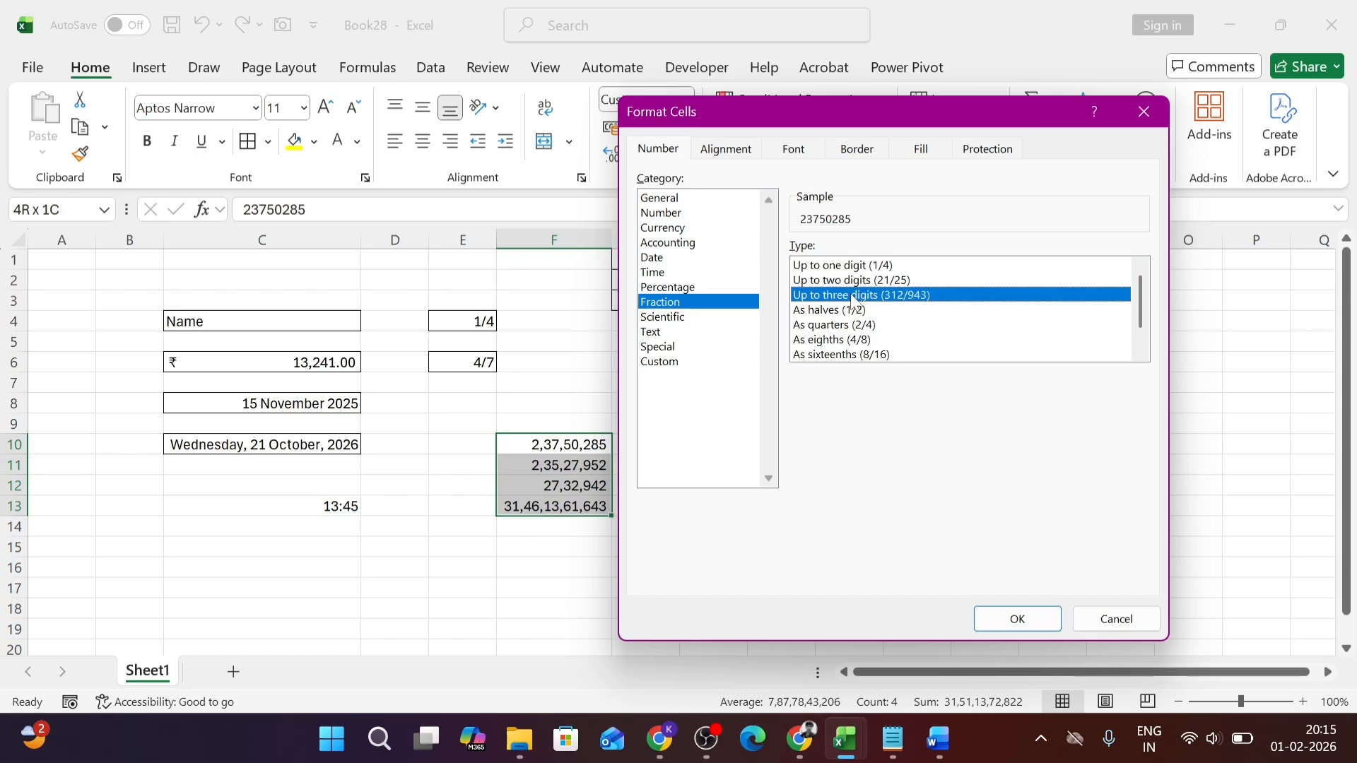
pyautogui.click(1144, 113)
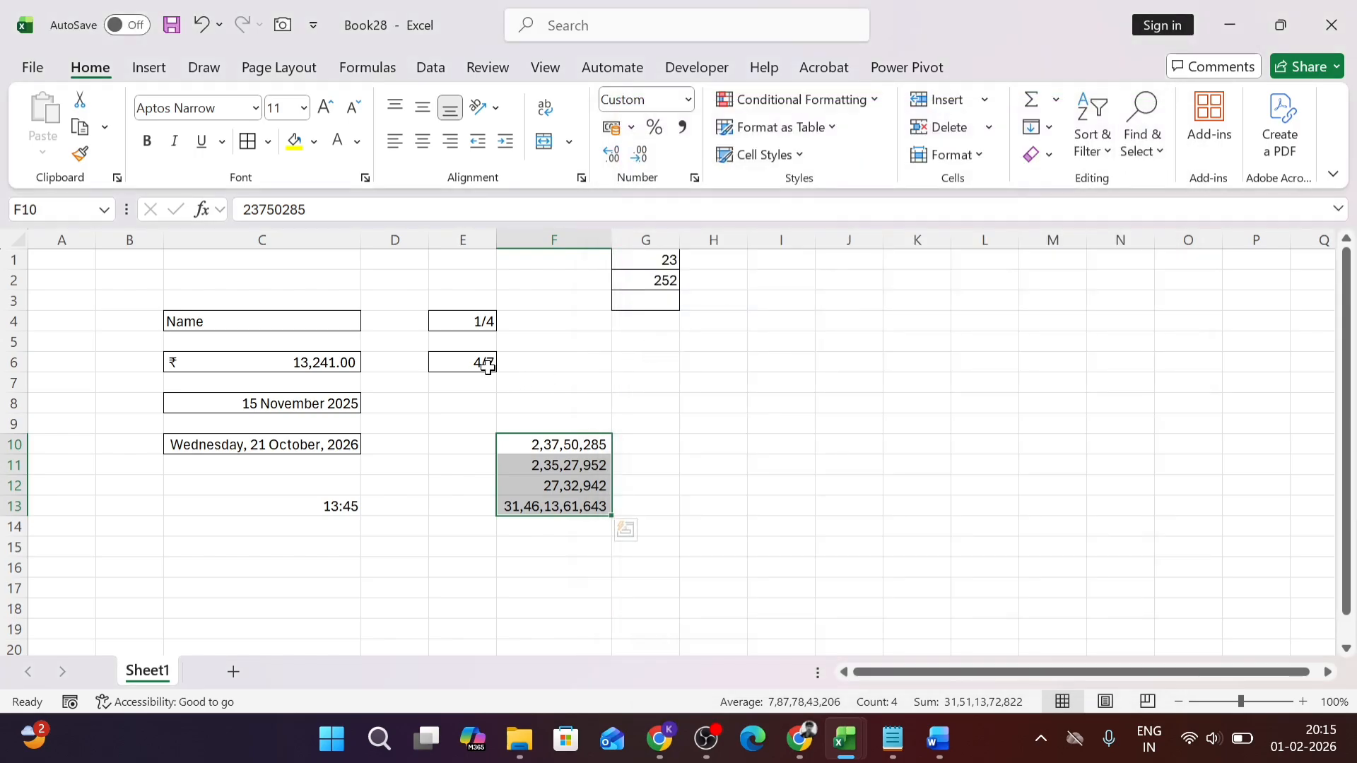
# Step: Format the value in cell E6 as a fraction of type "Up to three digits (312/943)"
pyautogui.click(487, 367)
pyautogui.click(539, 361)
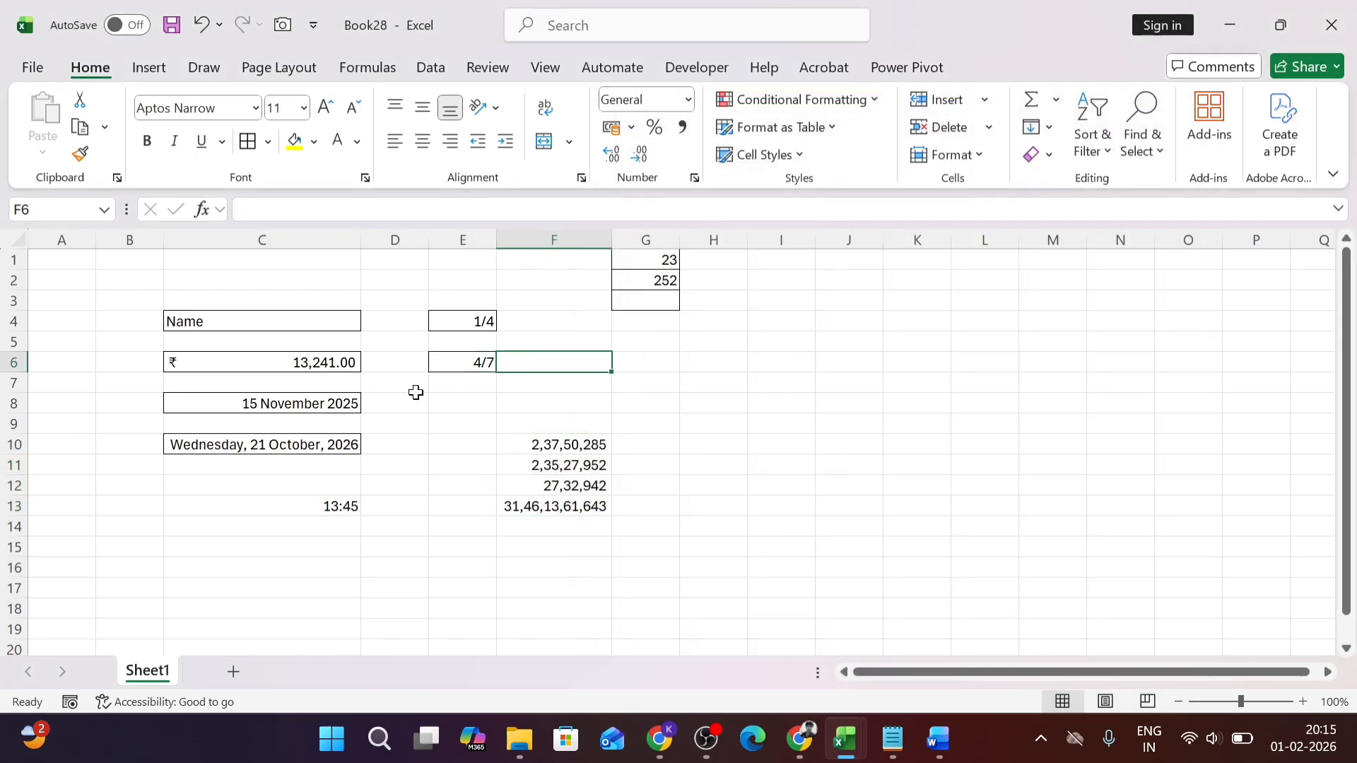
pyautogui.click(476, 361)
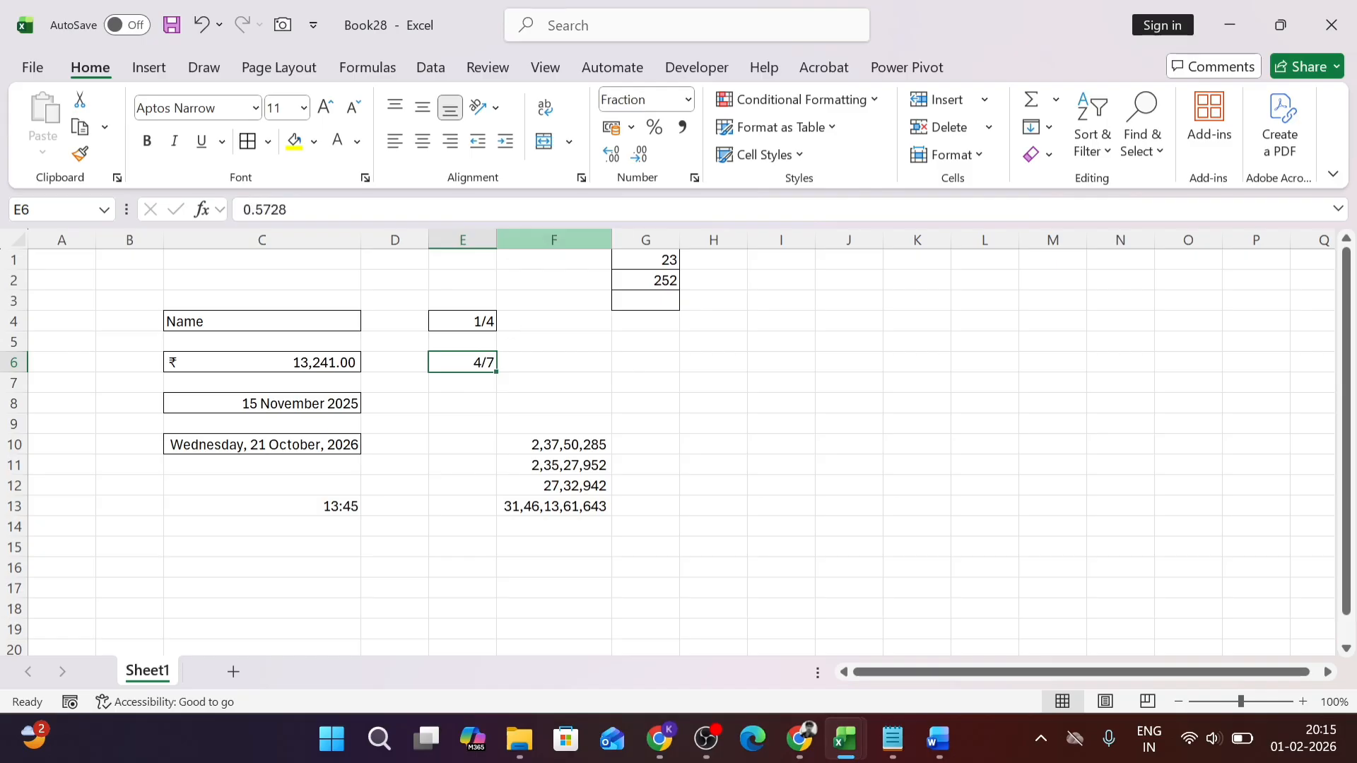
pyautogui.click(694, 178)
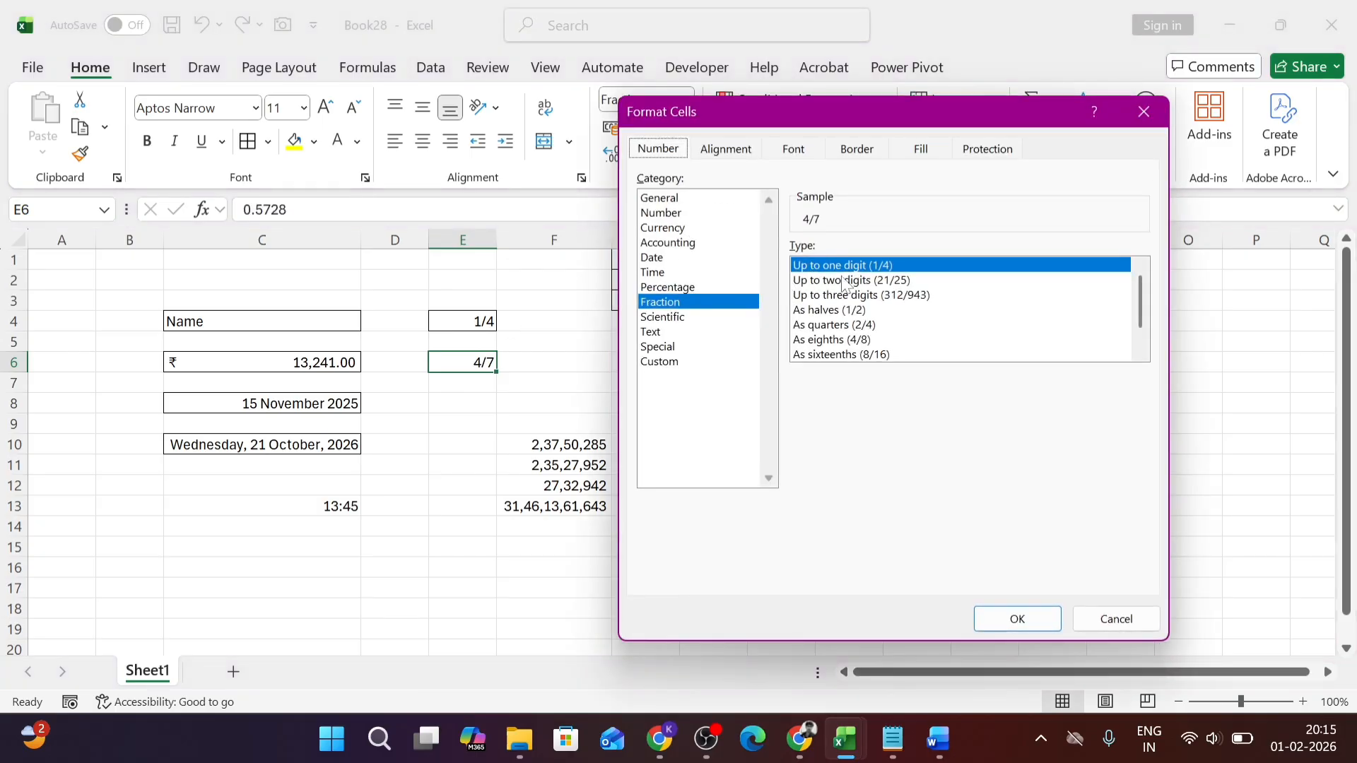
pyautogui.click(845, 280)
pyautogui.click(843, 295)
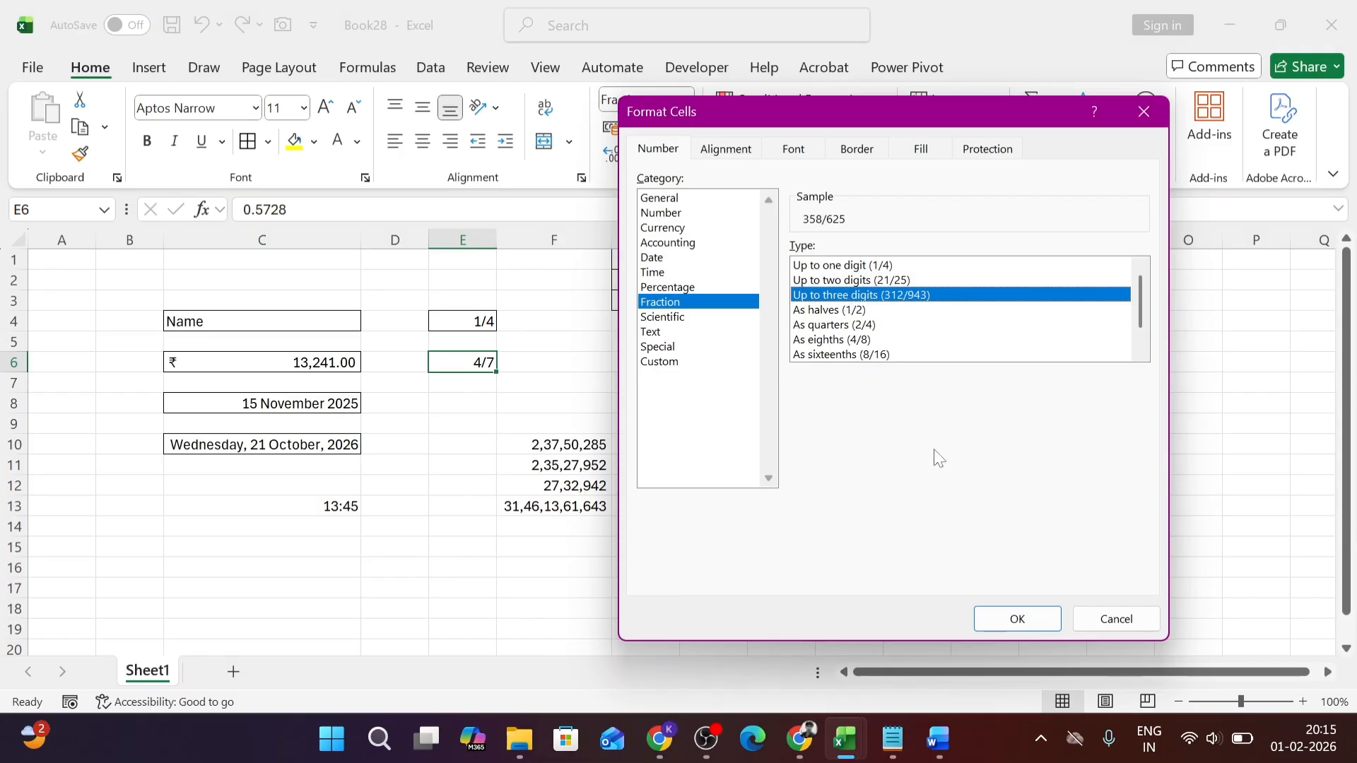
pyautogui.click(998, 613)
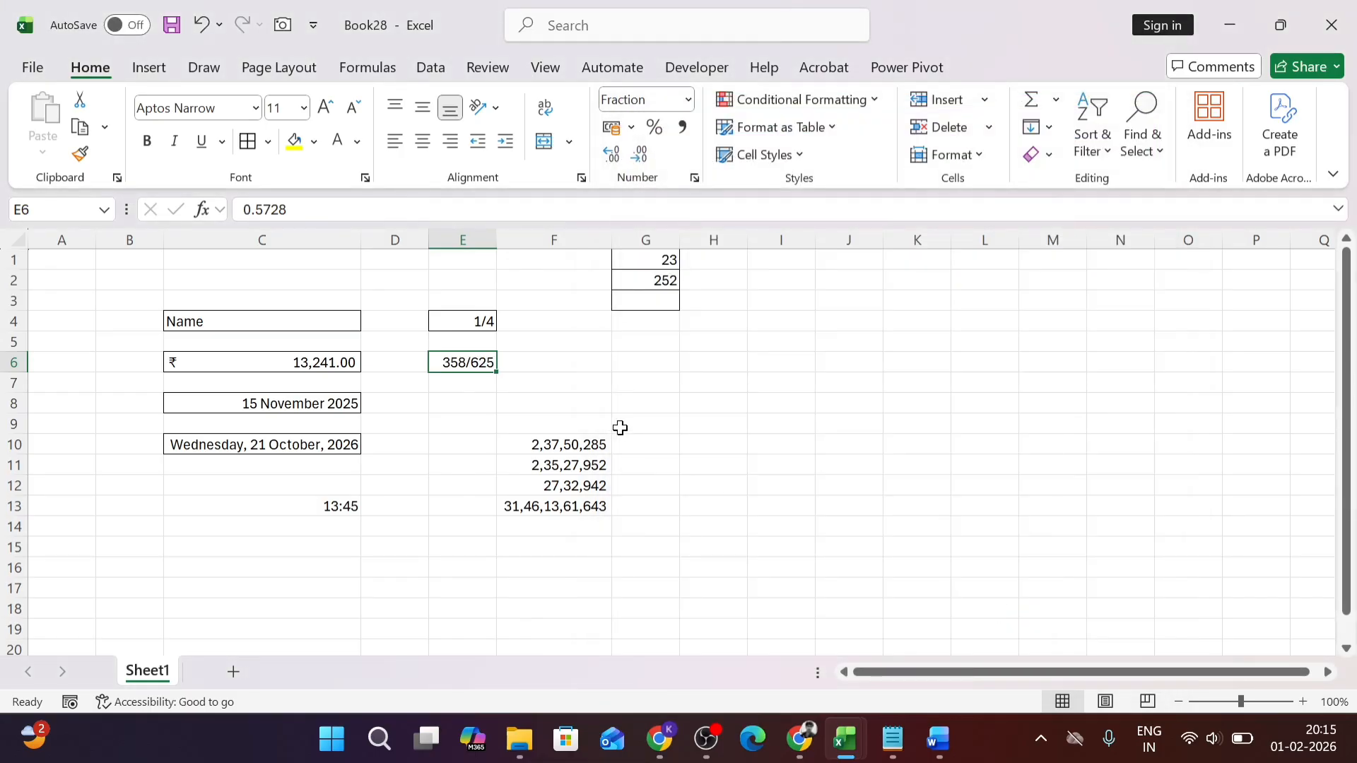
# Step: Replace the value in cell E6 with .72526
pyautogui.press('Left')
pyautogui.press('Right')
pyautogui.write('35')
pyautogui.press('BackSpace')
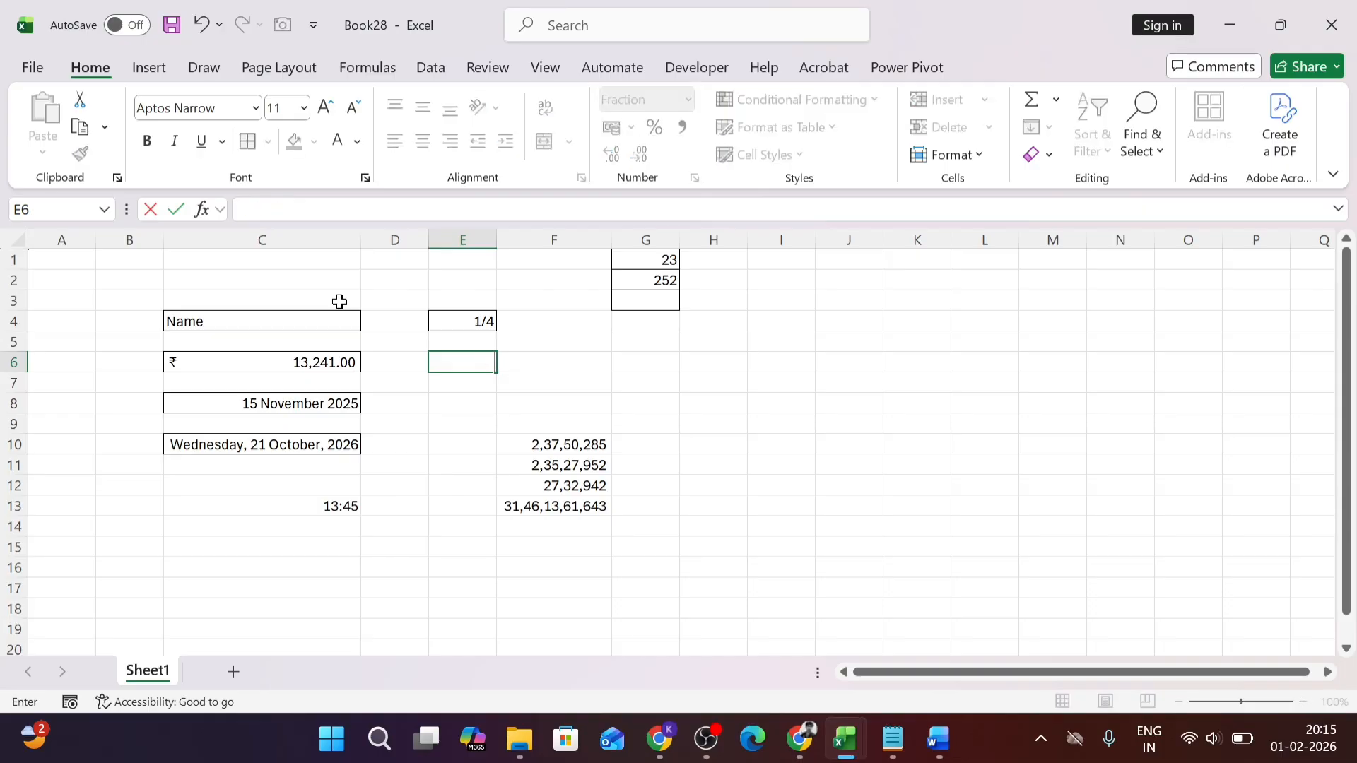
pyautogui.write('.72526')
pyautogui.press('Return')
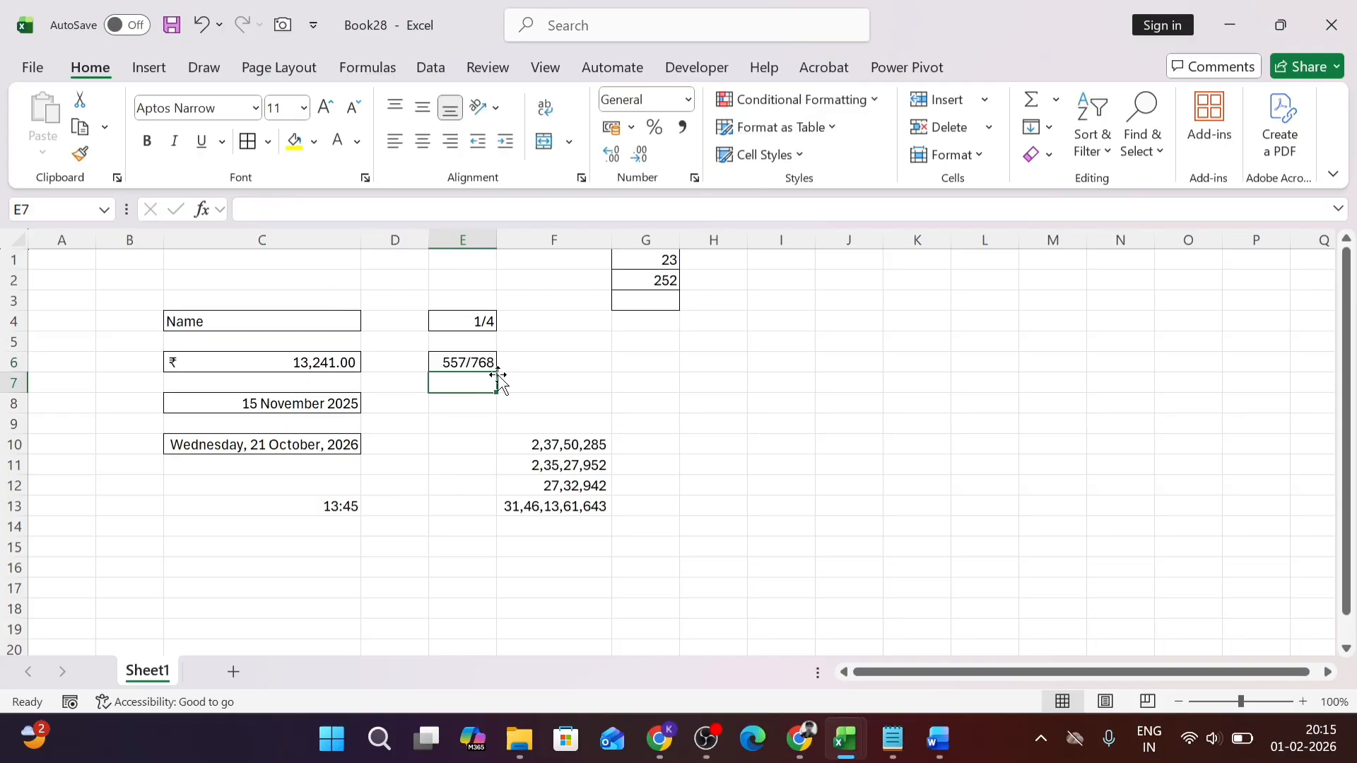
# Step: Preview the Scientific and Text number formats for cell E6 without applying either
pyautogui.click(694, 176)
pyautogui.press('Escape')
pyautogui.press('Up')
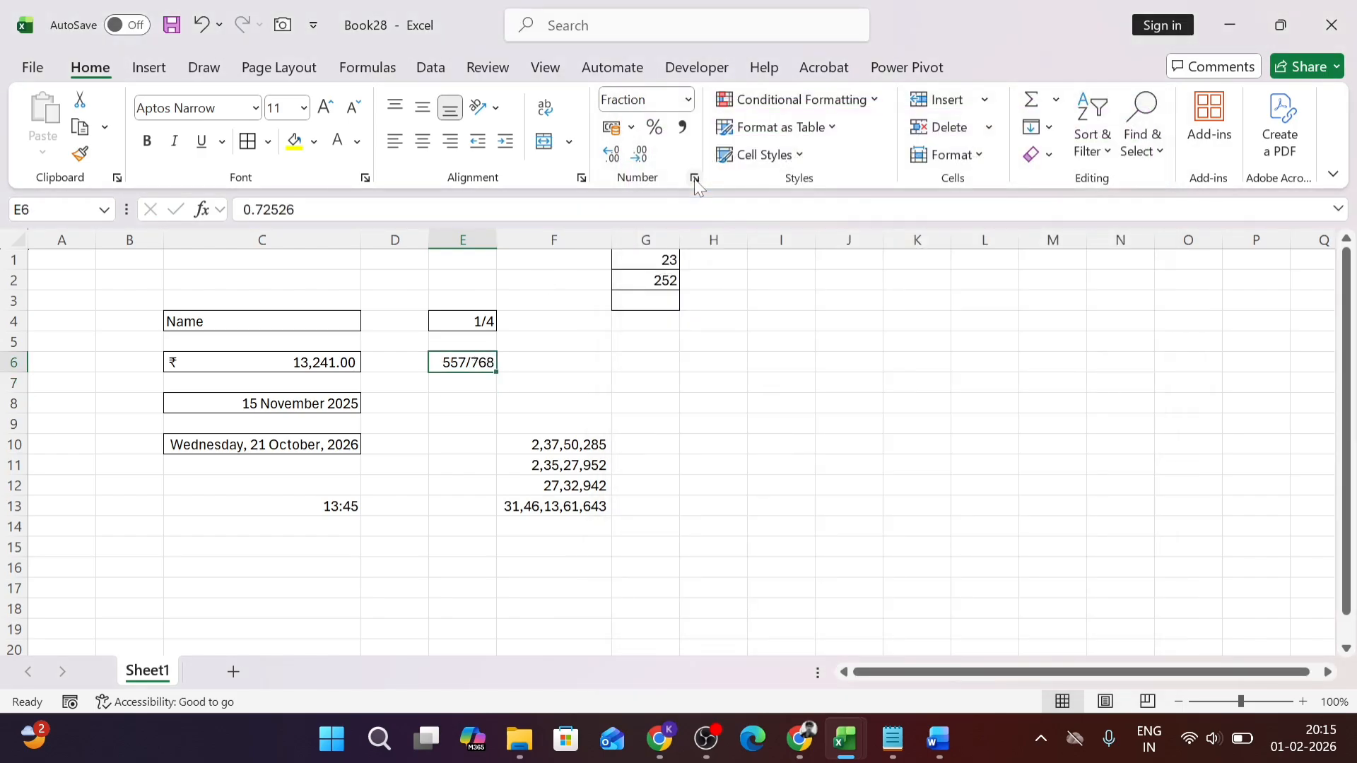
pyautogui.click(696, 178)
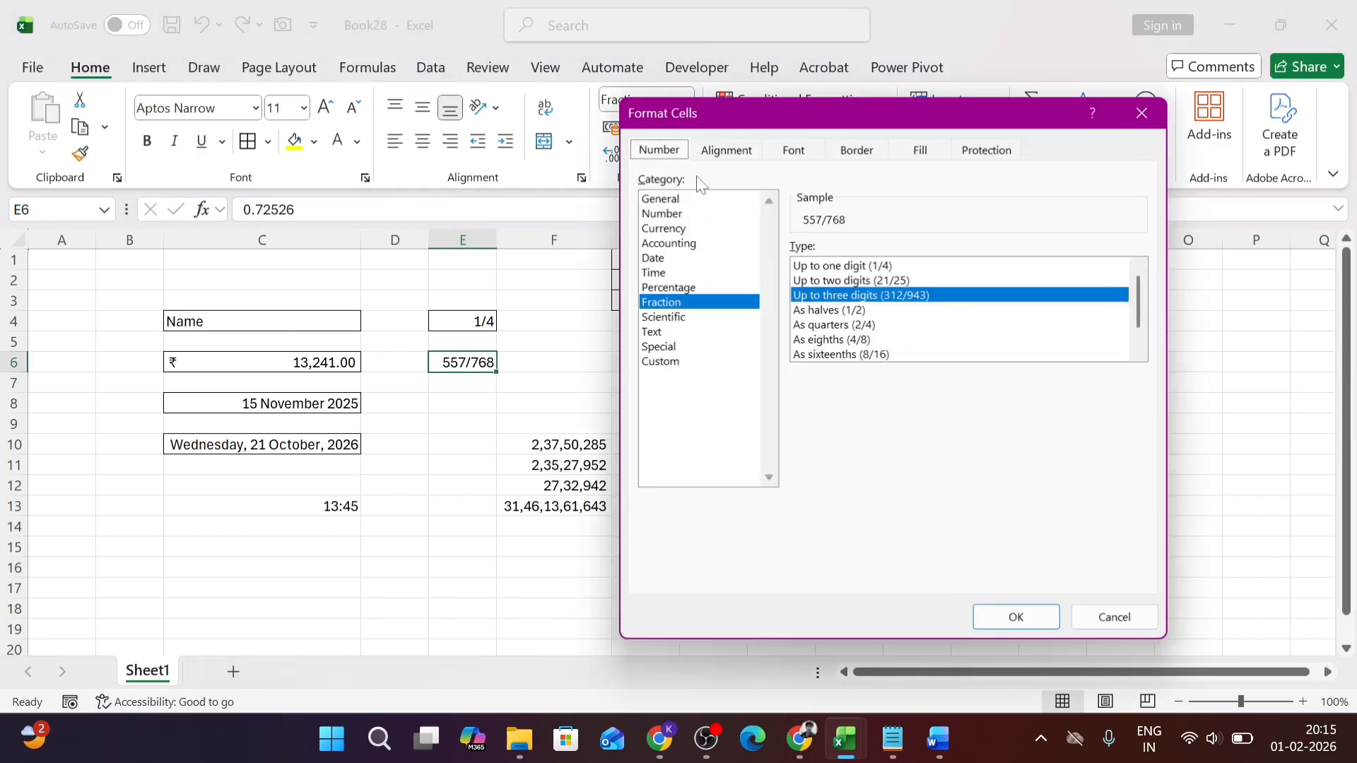
pyautogui.click(667, 318)
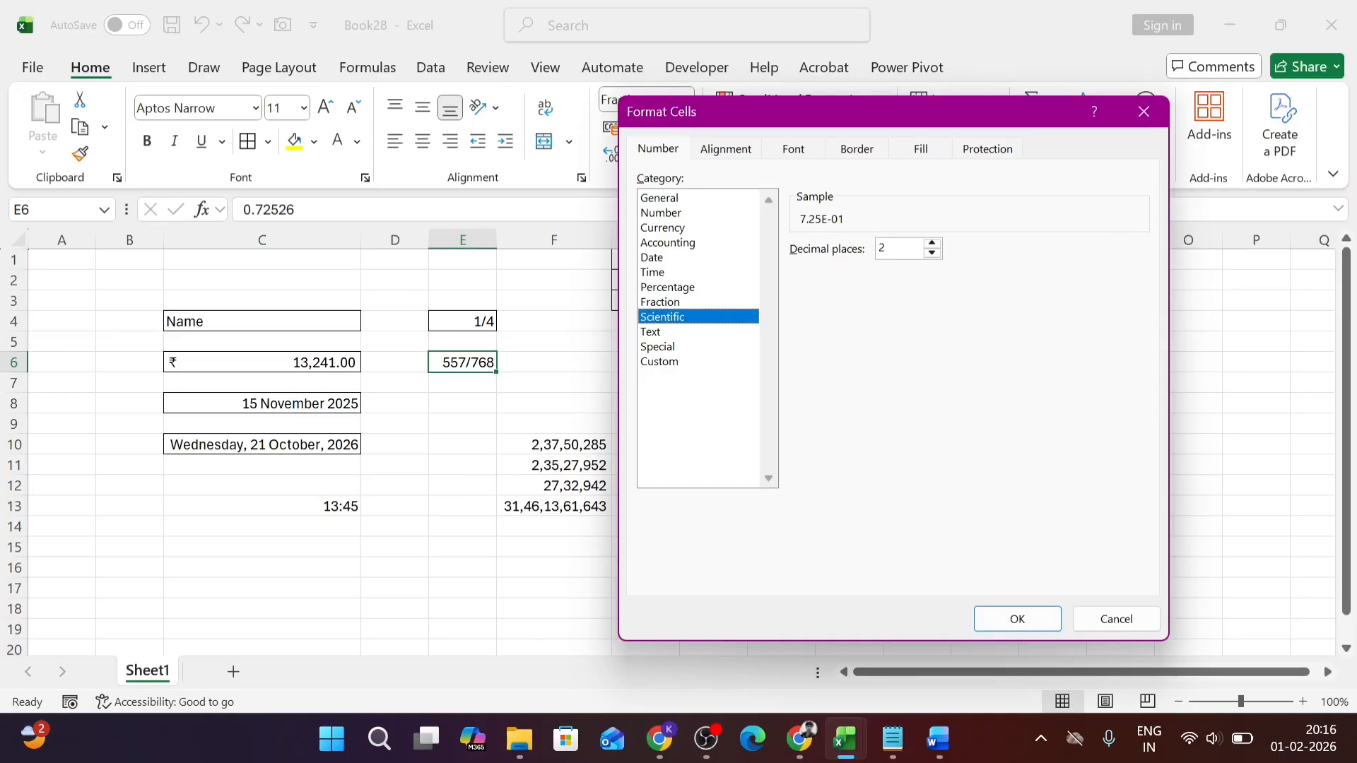
pyautogui.click(644, 332)
pyautogui.click(653, 322)
pyautogui.click(662, 333)
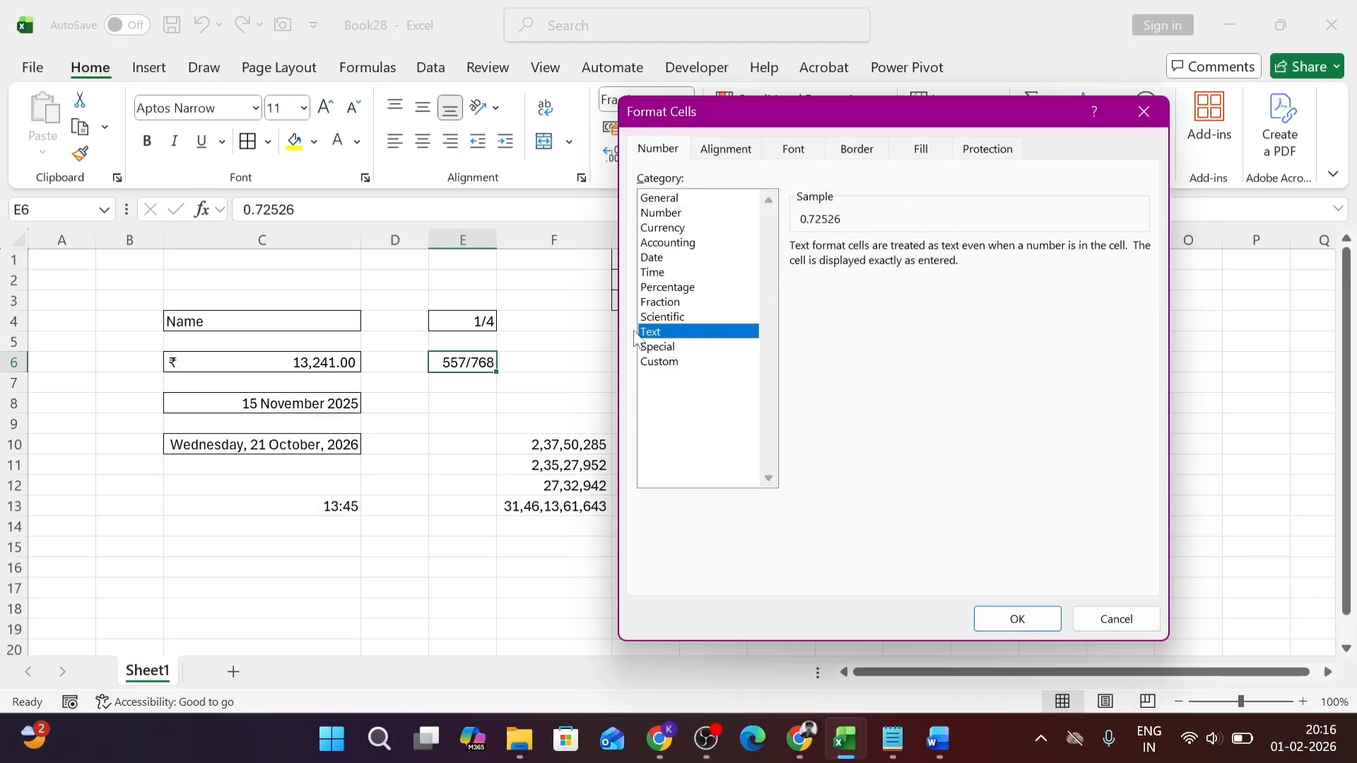
pyautogui.press('Escape')
# Step: Apply the Text number format to the "Name" cell C4
pyautogui.click(310, 325)
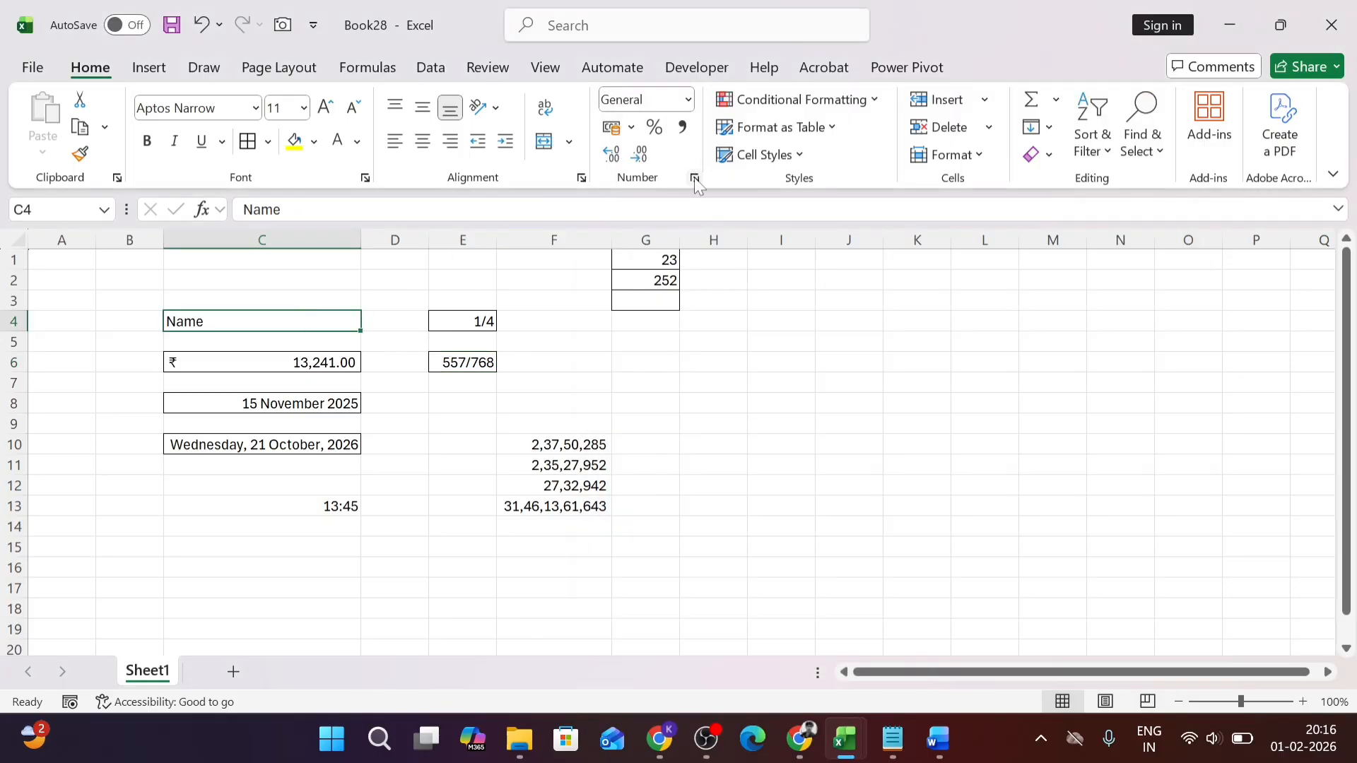
pyautogui.click(694, 176)
pyautogui.click(662, 332)
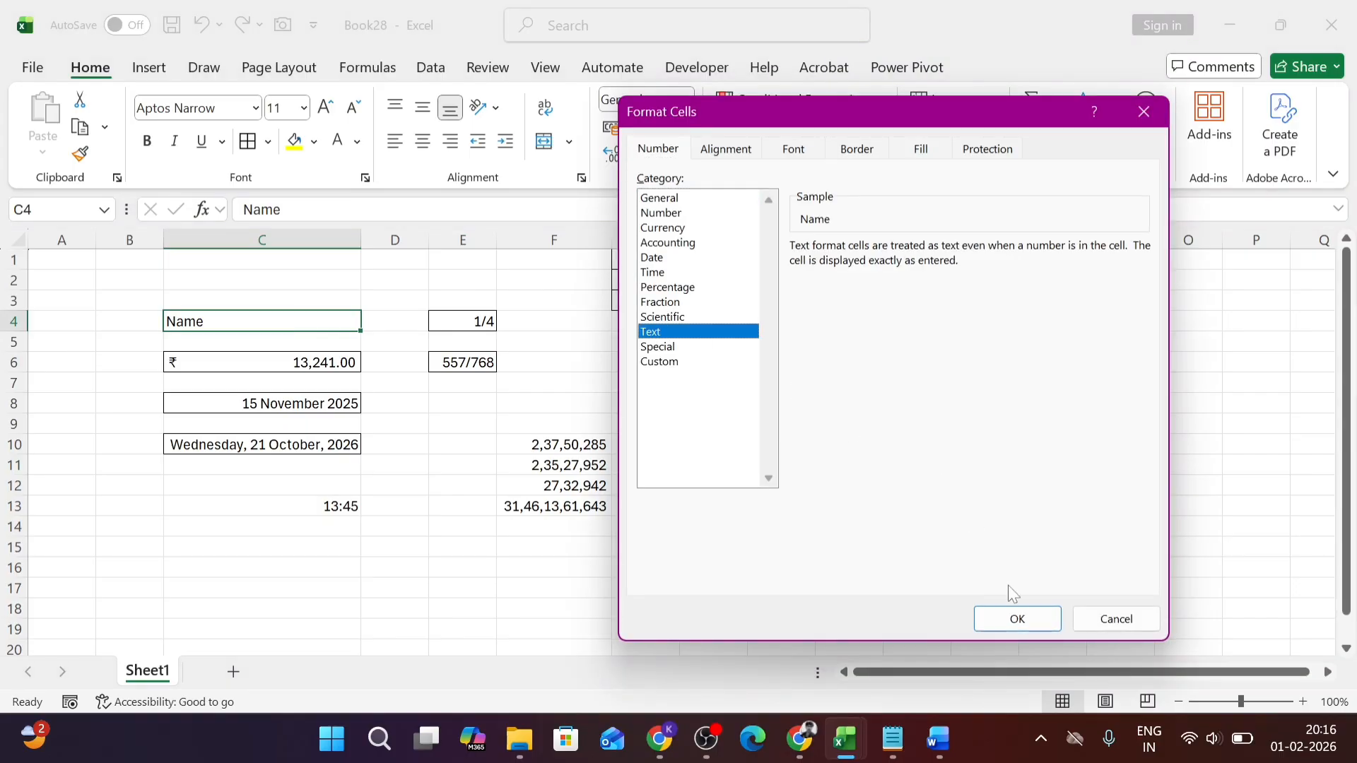
pyautogui.click(1011, 620)
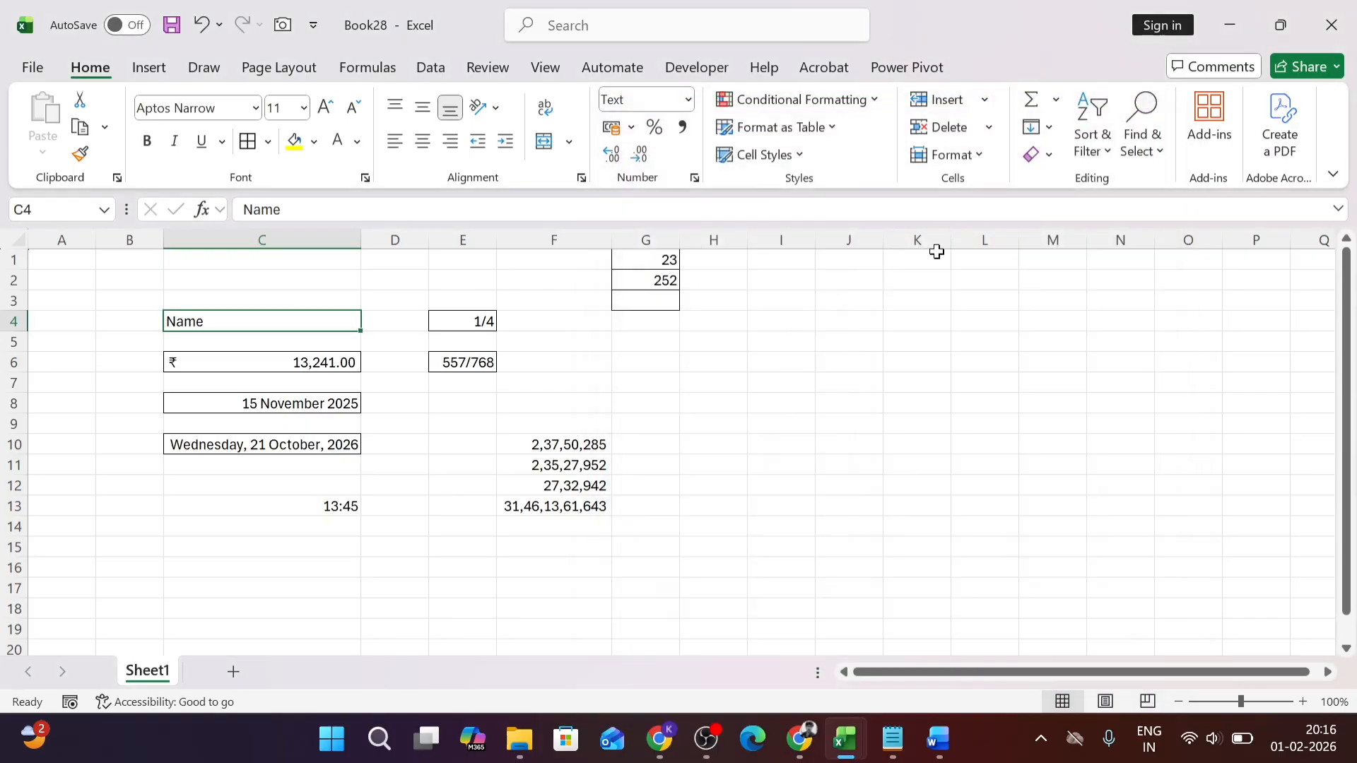
# Step: Examine the Special and Custom number format categories for the "Name" cell C4 without applying either
pyautogui.click(695, 178)
pyautogui.click(674, 348)
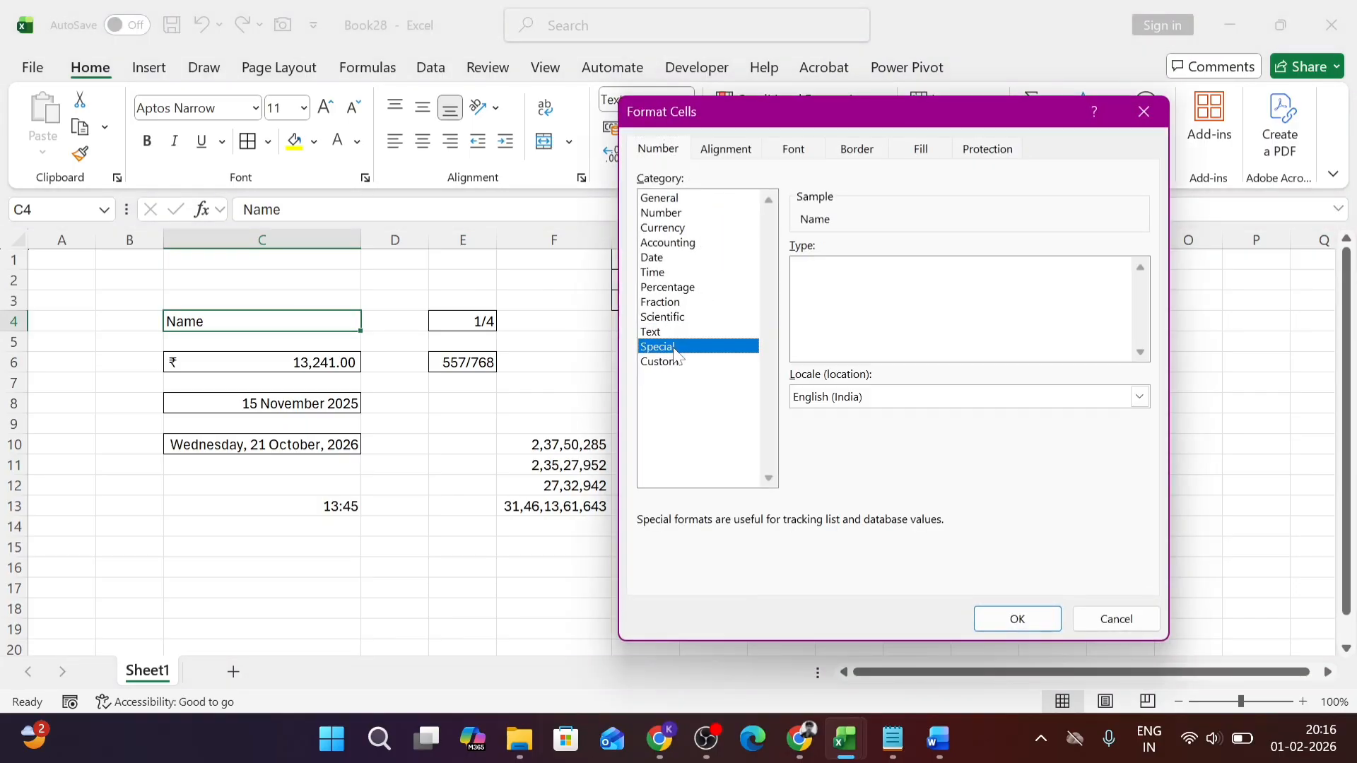
pyautogui.click(845, 325)
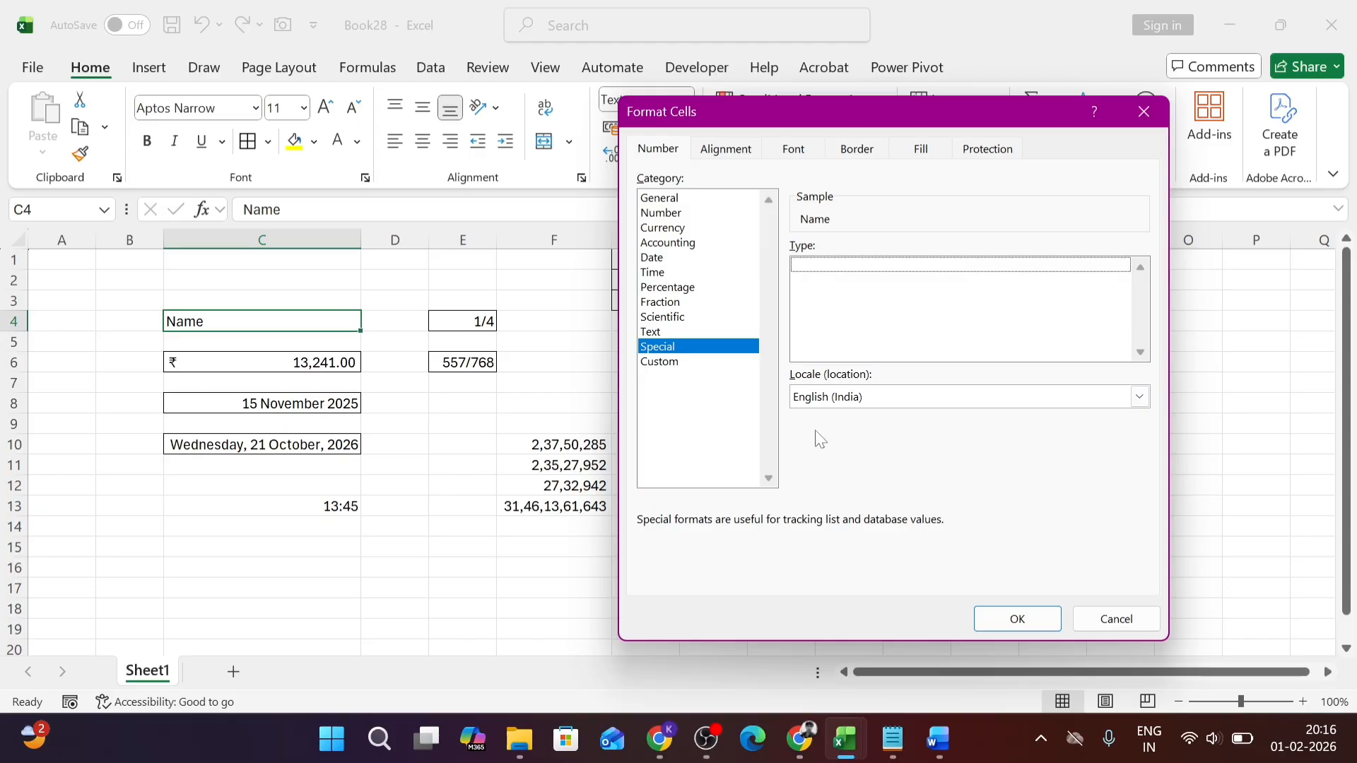
pyautogui.click(656, 363)
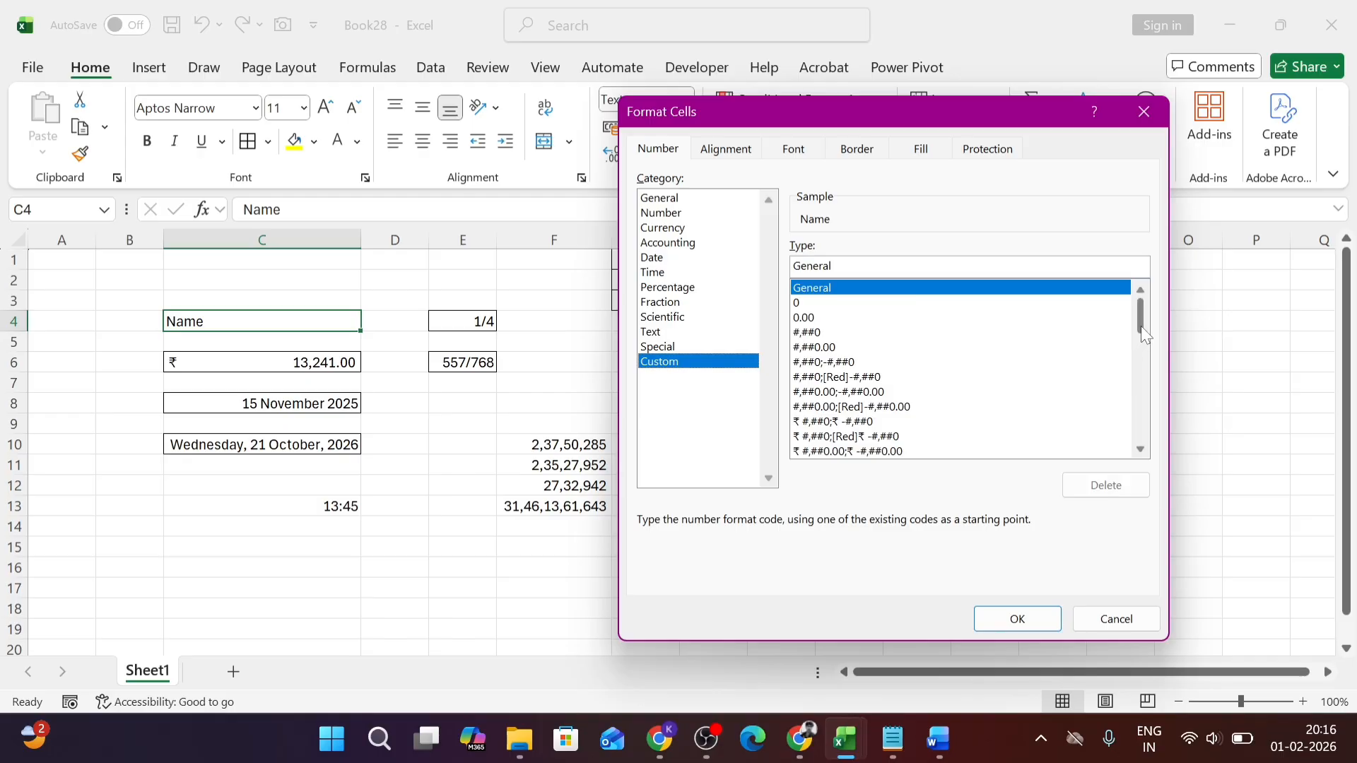
pyautogui.moveTo(1141, 325)
pyautogui.mouseDown()
pyautogui.moveTo(1128, 436)
pyautogui.moveTo(1130, 309)
pyautogui.mouseUp()
pyautogui.press('Escape')
# Step: Apply the custom number format dd to the date in cell C8
pyautogui.click(233, 442)
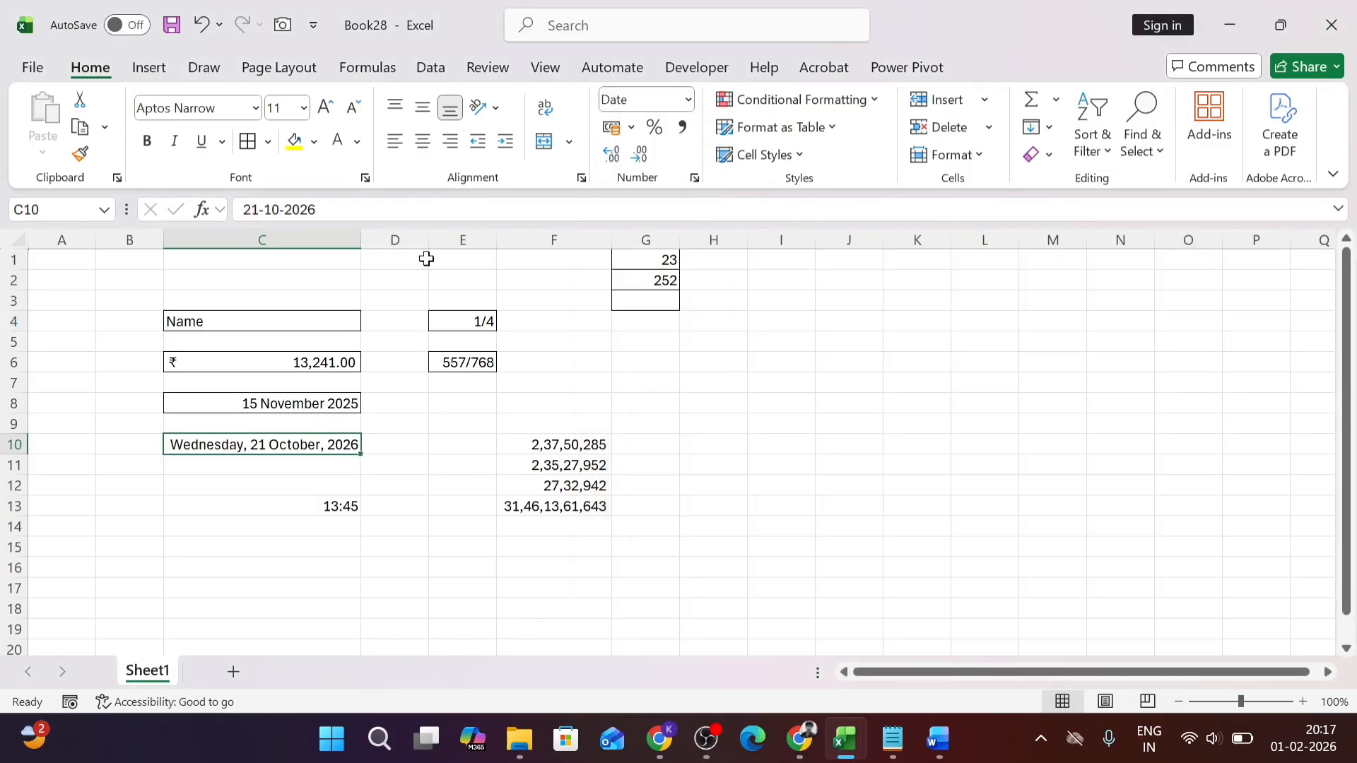
pyautogui.click(313, 400)
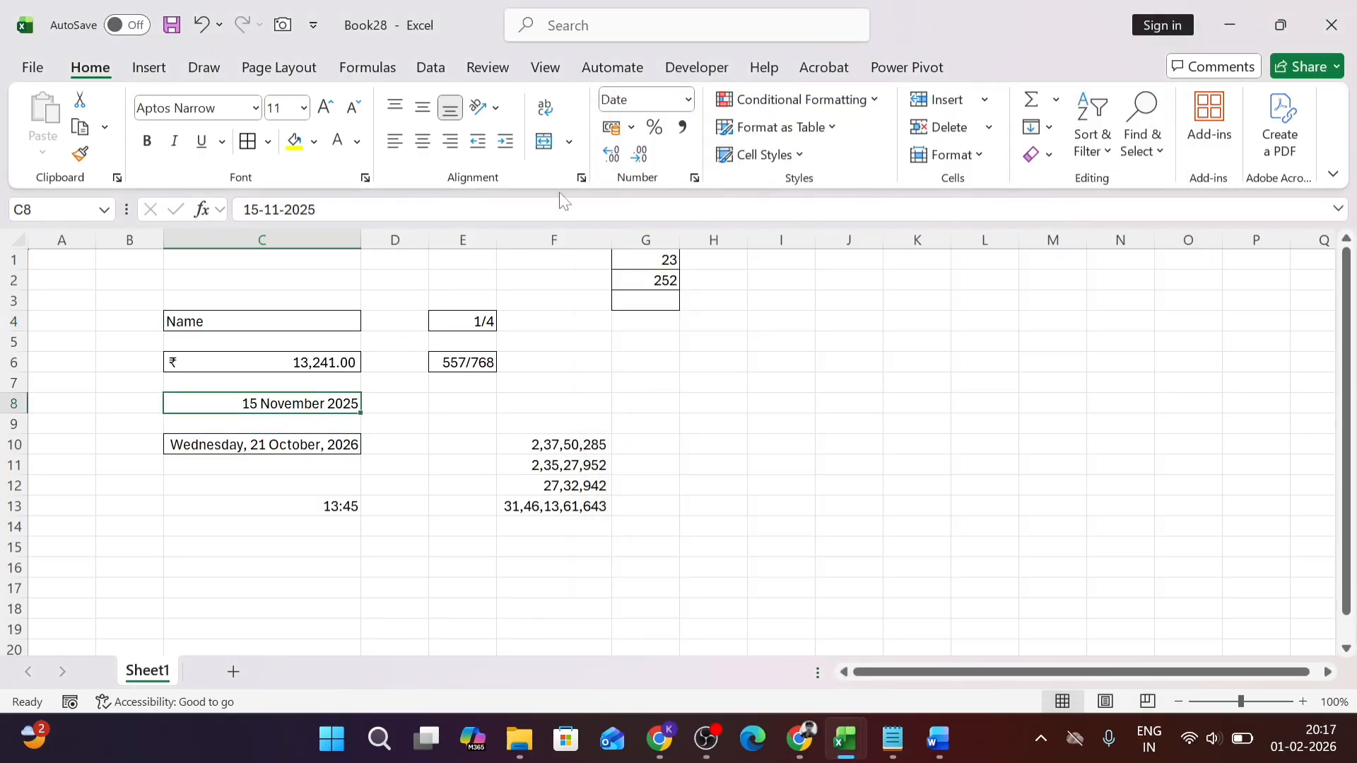
pyautogui.click(694, 178)
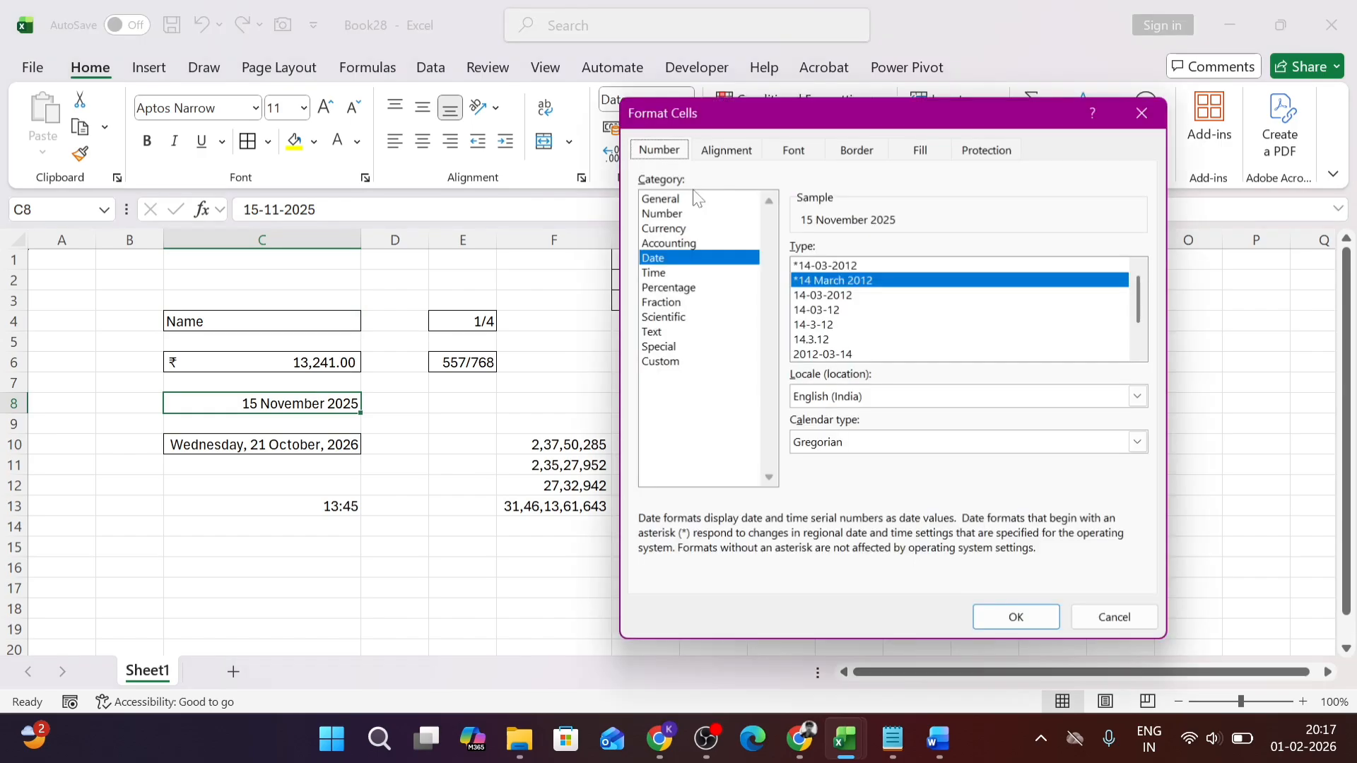
pyautogui.click(669, 363)
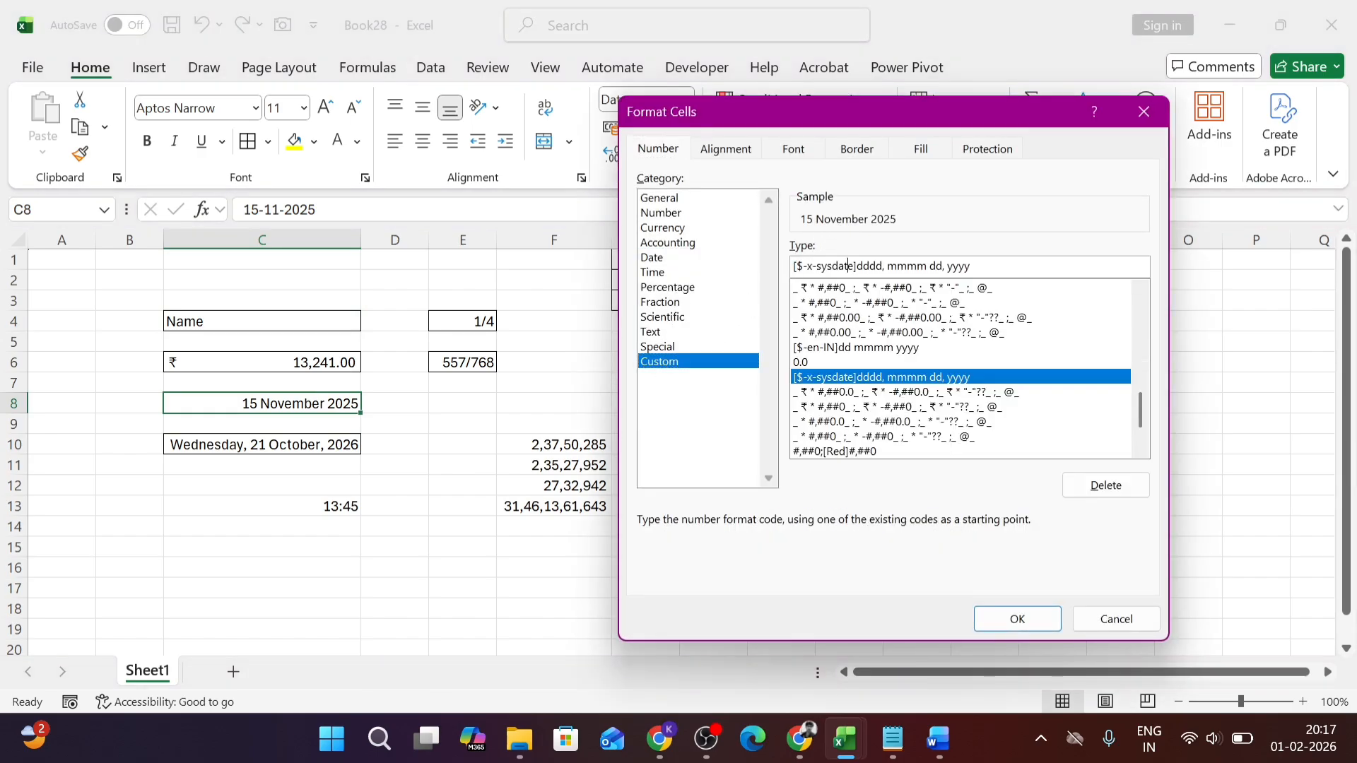
pyautogui.moveTo(971, 266); pyautogui.dragTo(793, 266)
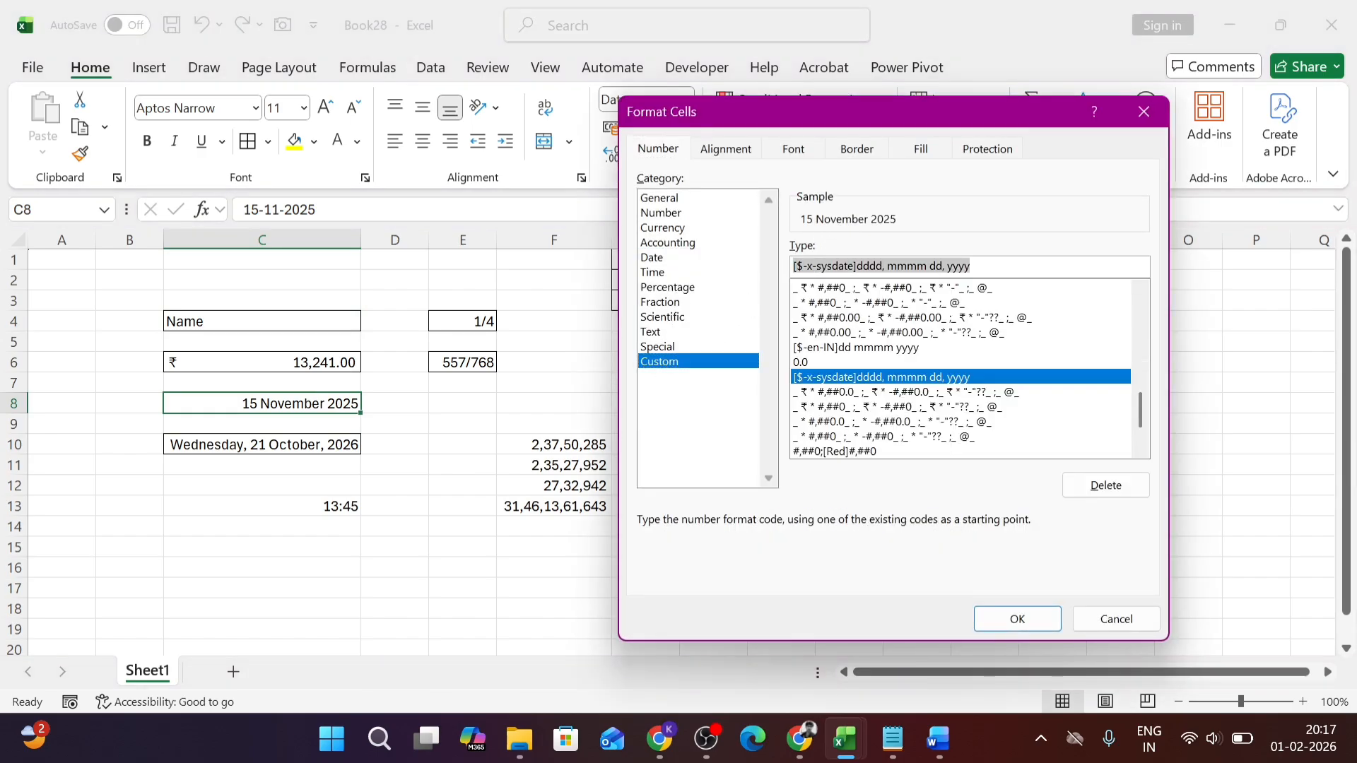
pyautogui.write('d')
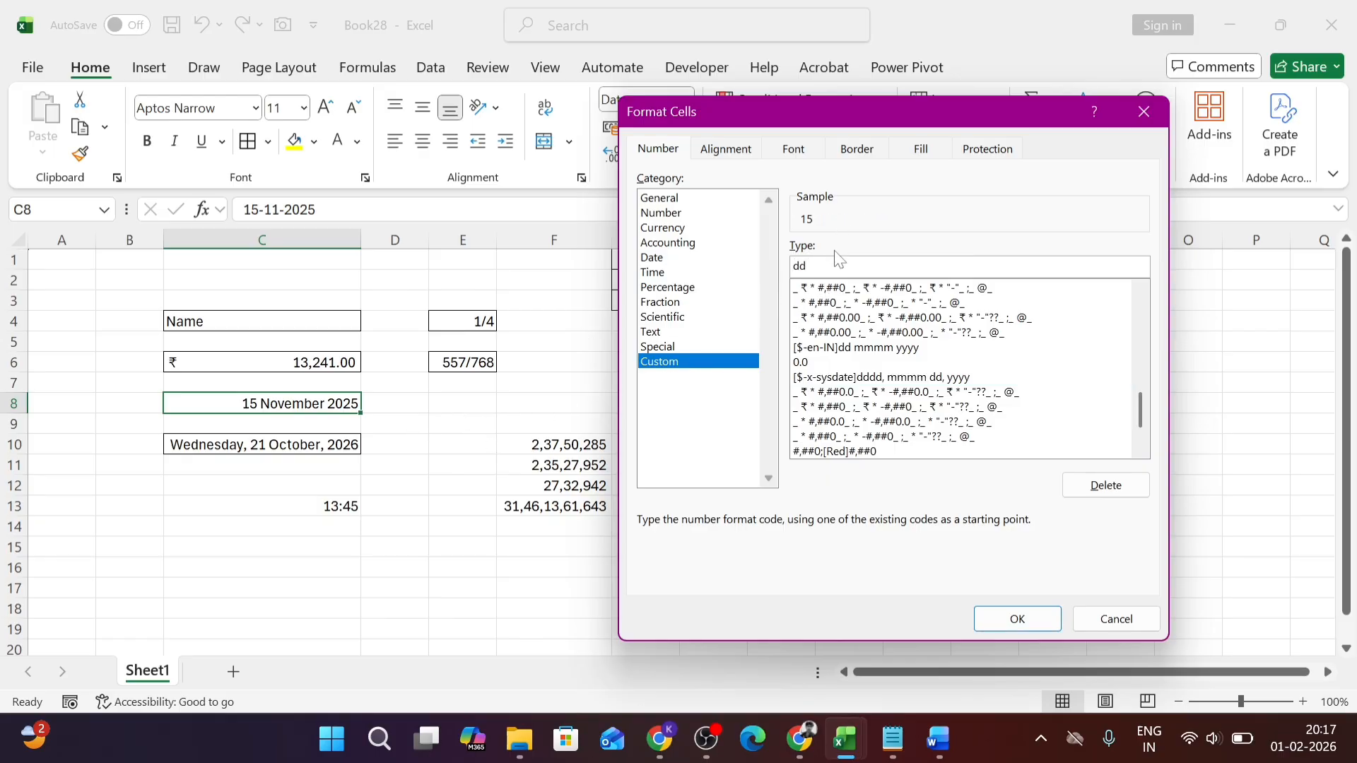
pyautogui.write('d')
pyautogui.press('BackSpace')
pyautogui.press('BackSpace')
pyautogui.click(1018, 619)
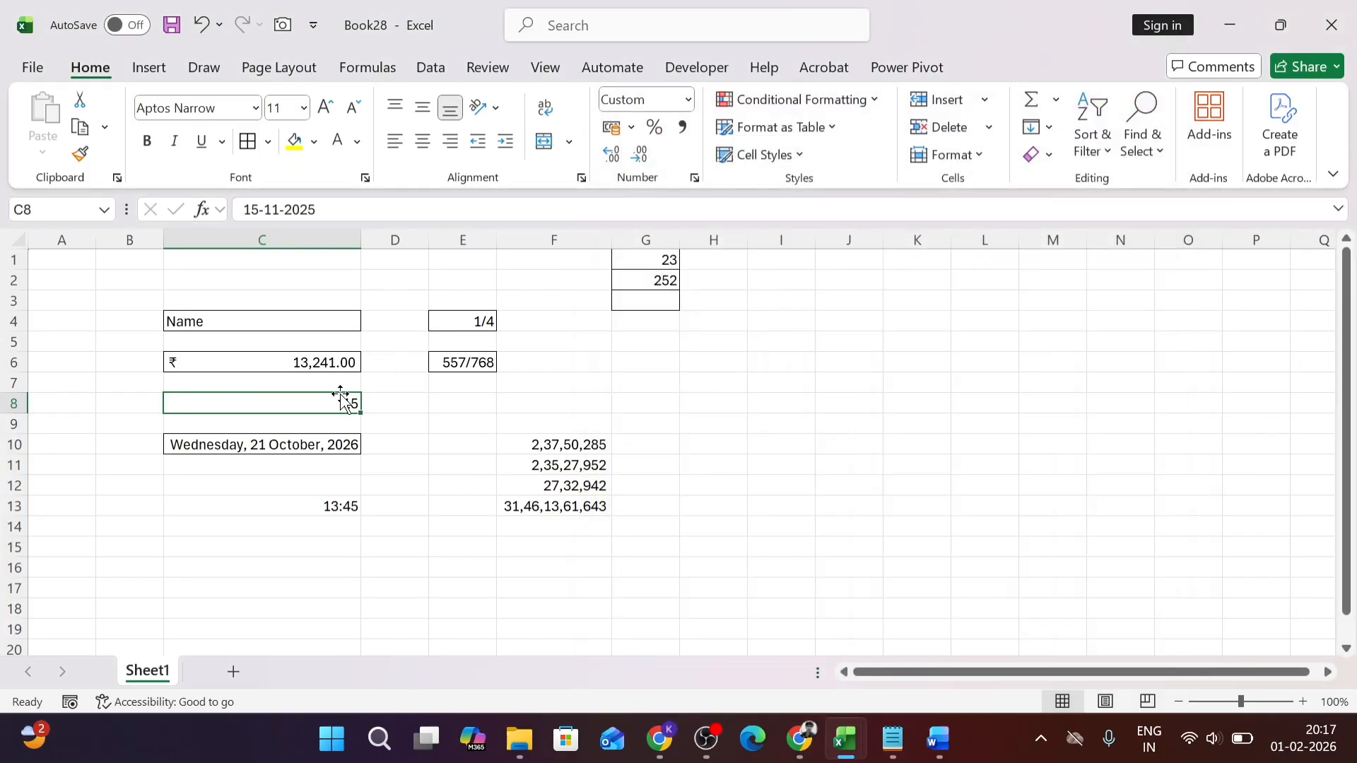
# Step: Extend the custom number format of cell C8 to dddd/mmmm/yyyy
pyautogui.click(694, 179)
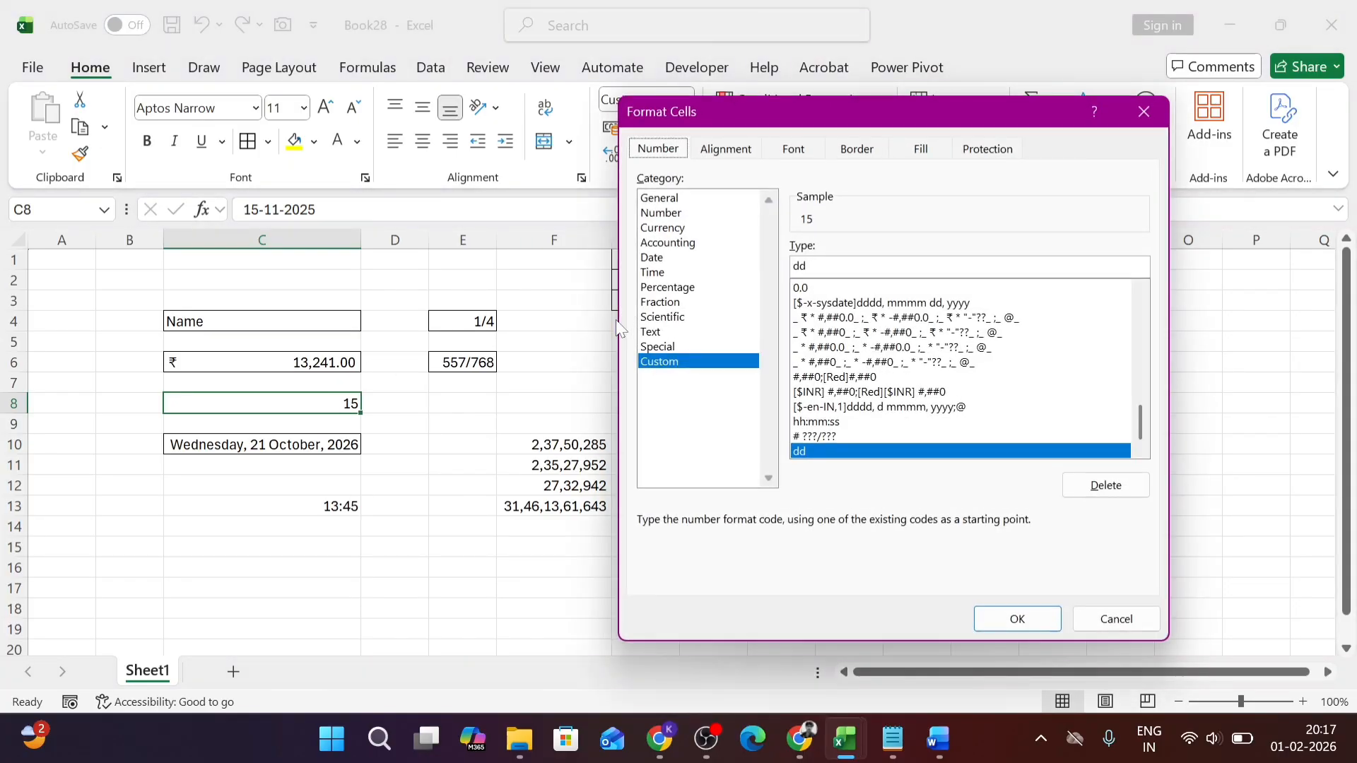
pyautogui.write('dd')
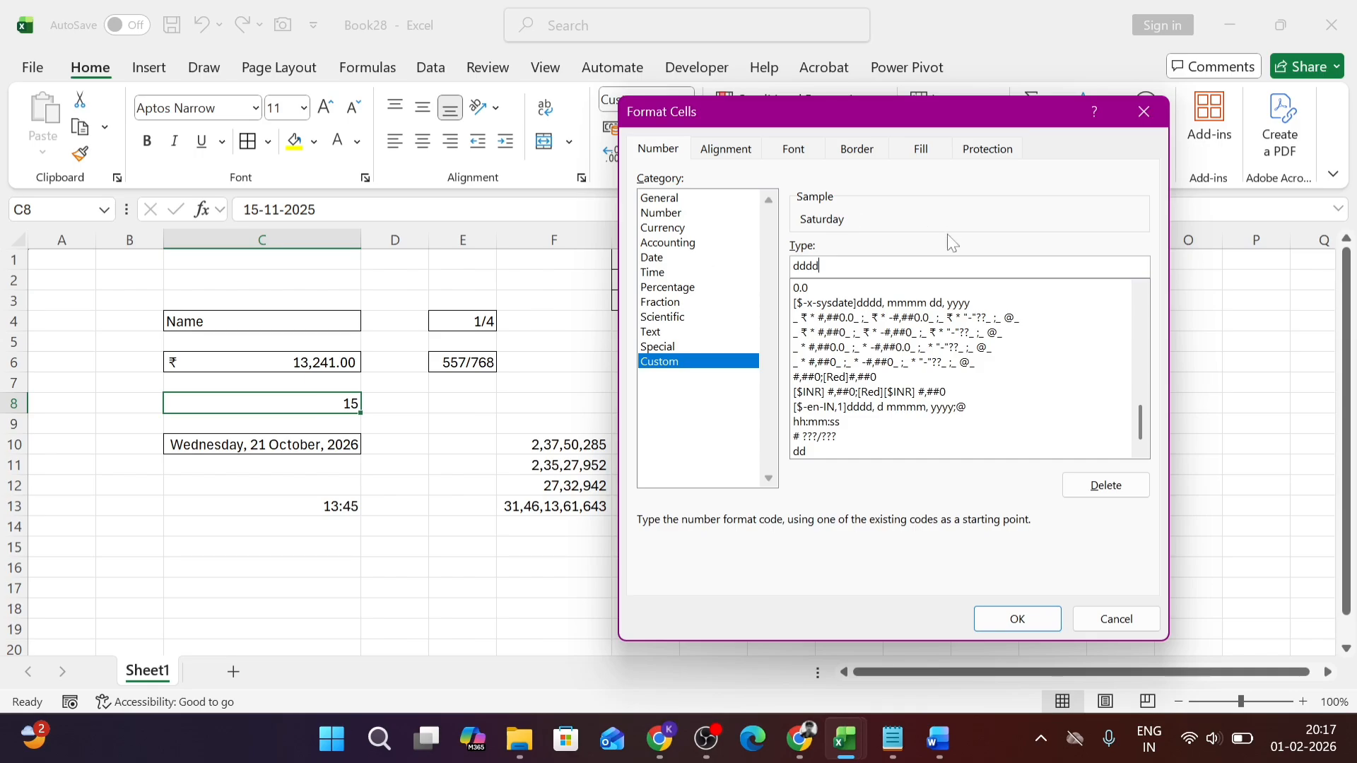
pyautogui.write('/mmmm/yyyy')
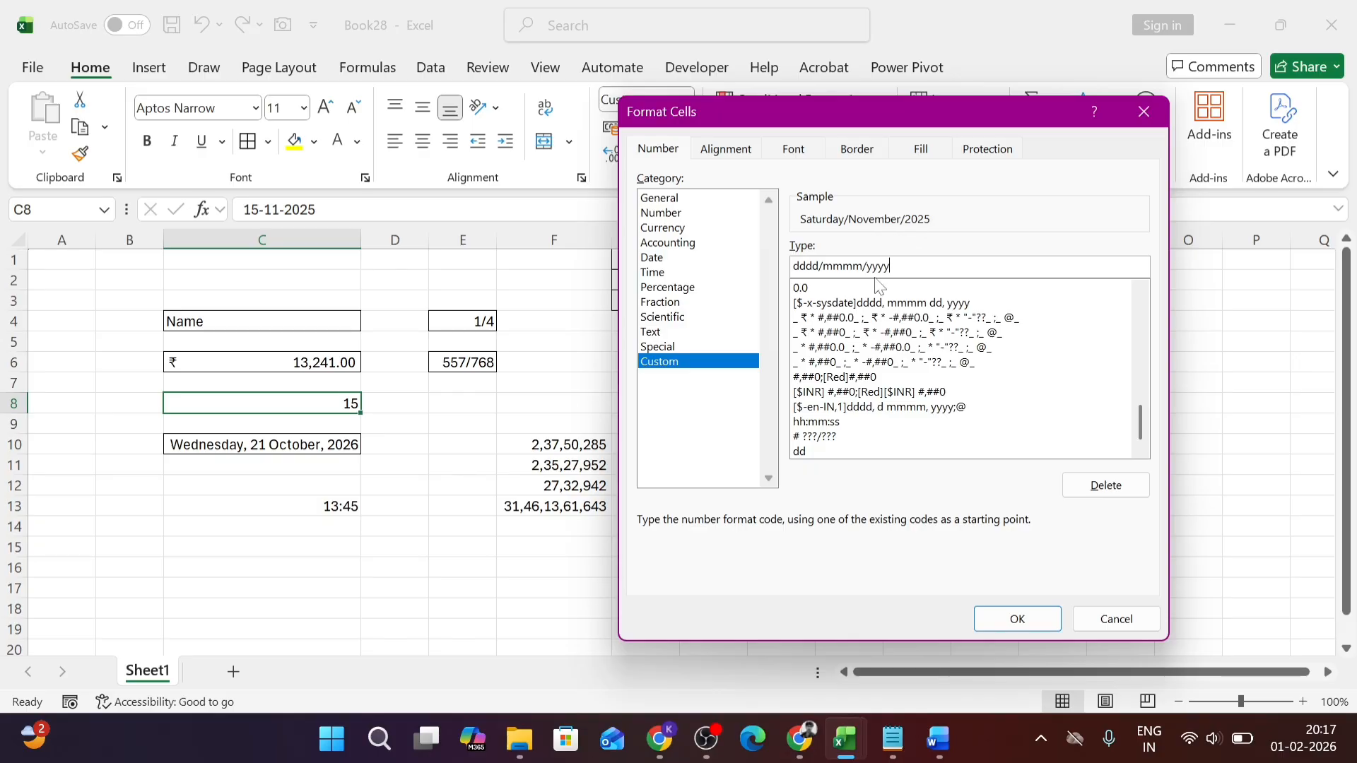
pyautogui.click(1036, 619)
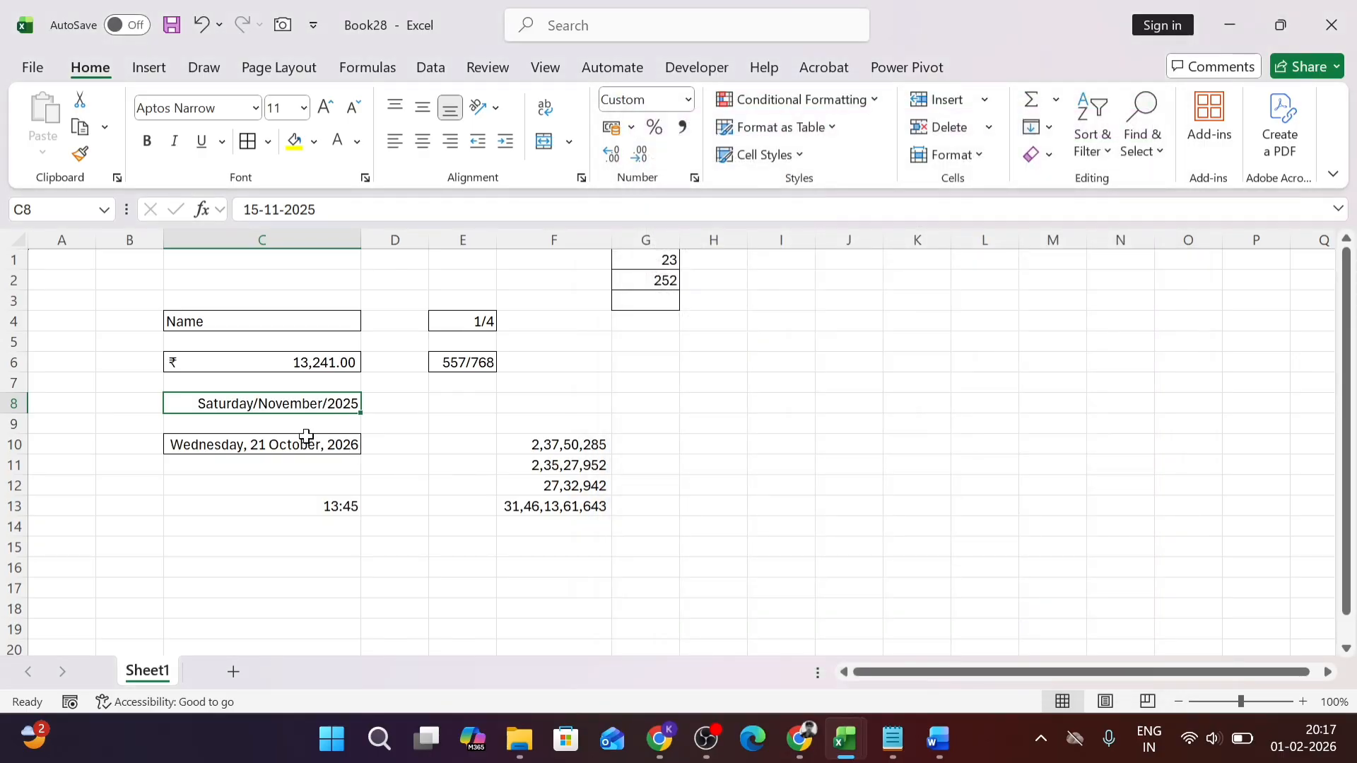
# Step: Preview the custom format code #,##0;[Red]-#,##0 for cell C8 and examine its parts without applying it
pyautogui.click(695, 178)
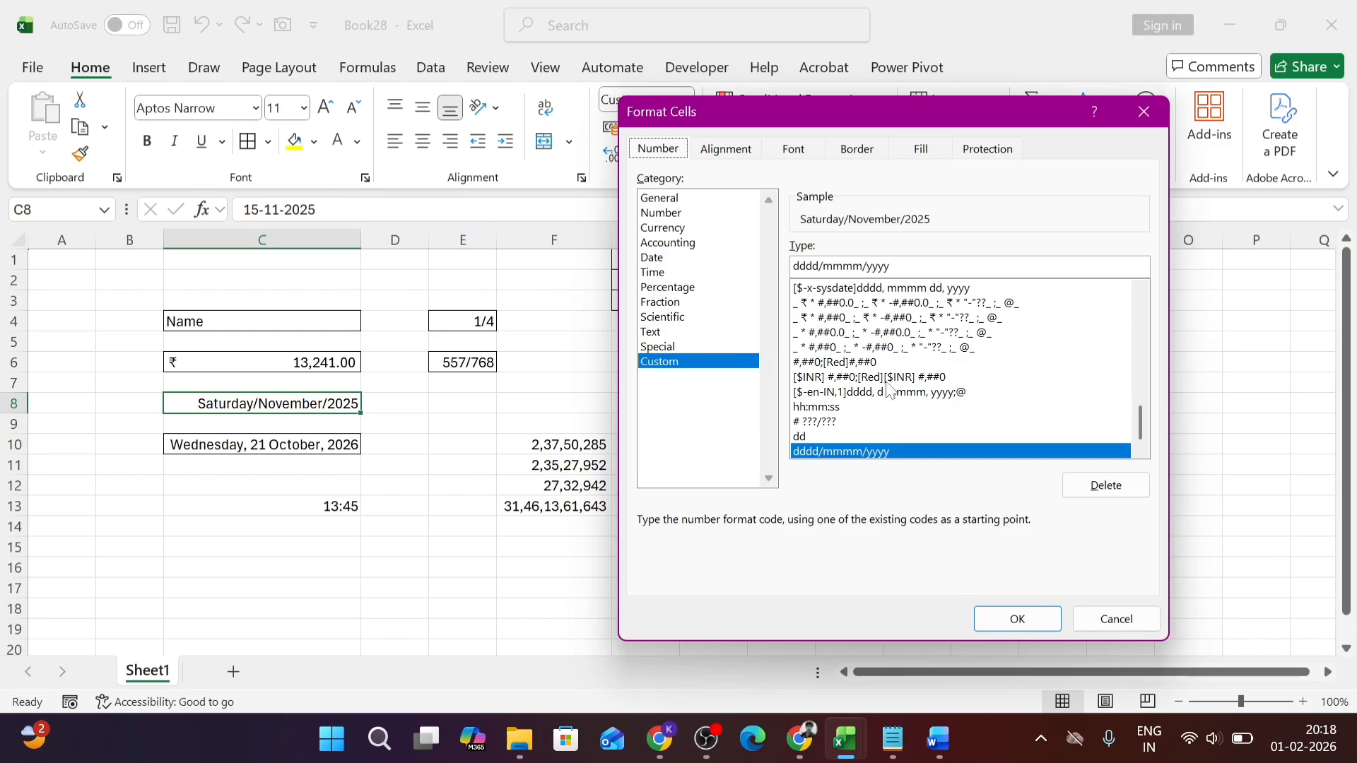
pyautogui.moveTo(1139, 424); pyautogui.dragTo(1132, 314)
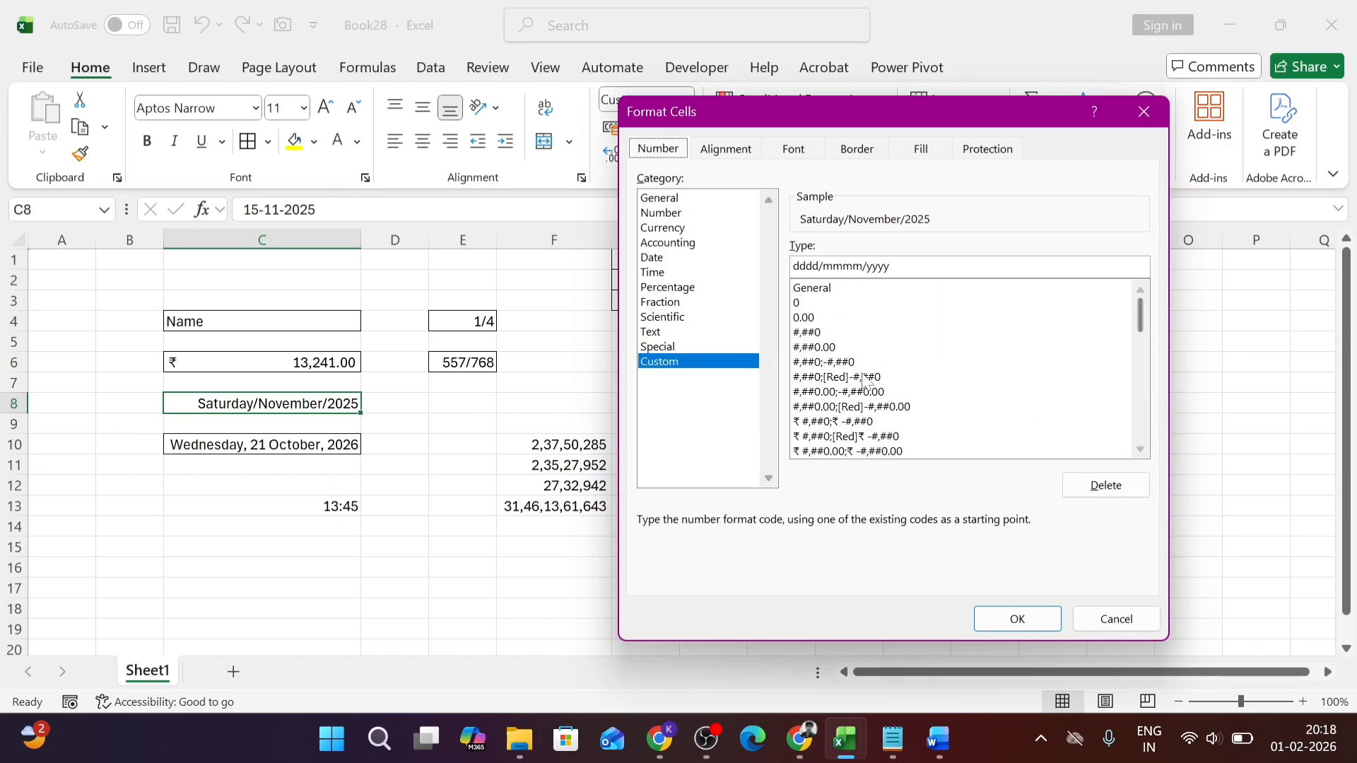
pyautogui.click(817, 378)
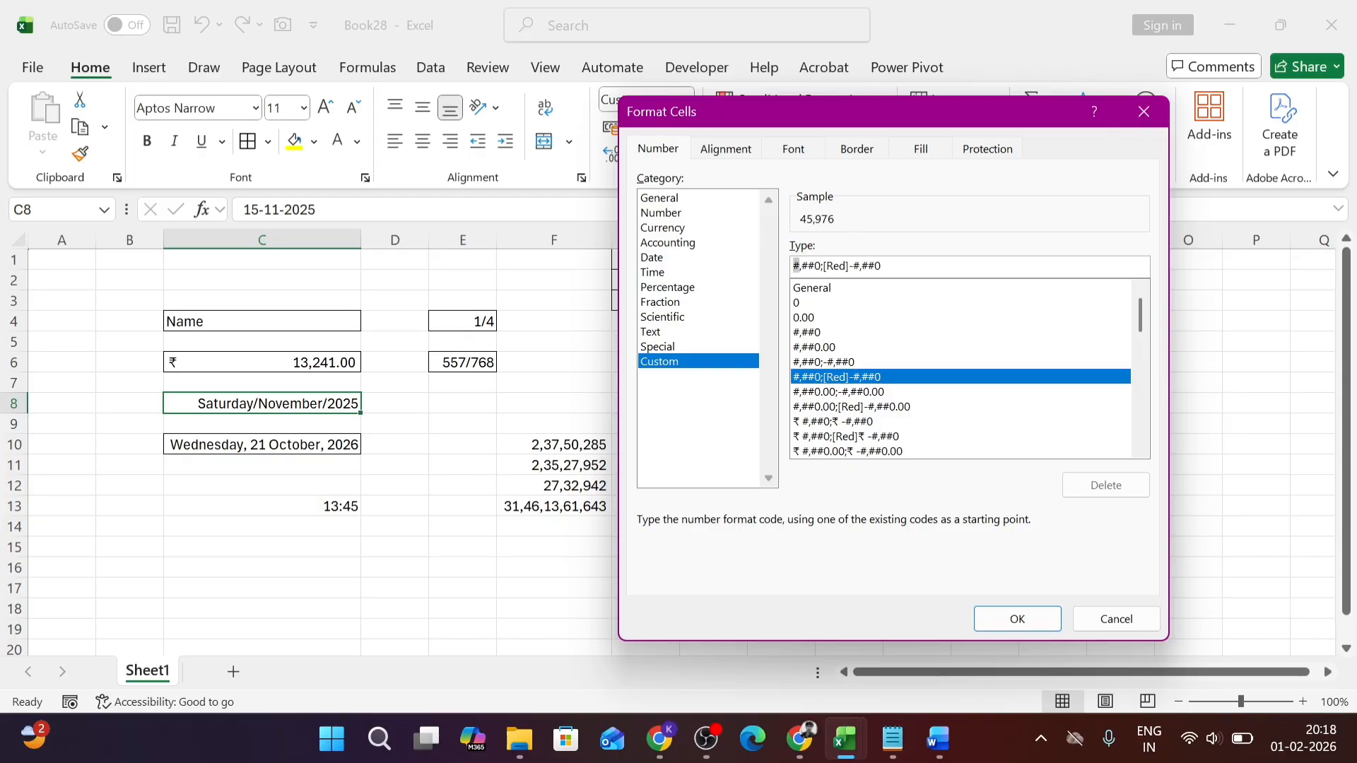
pyautogui.hotkey('shift', 'Right')
pyautogui.moveTo(834, 267); pyautogui.dragTo(869, 266)
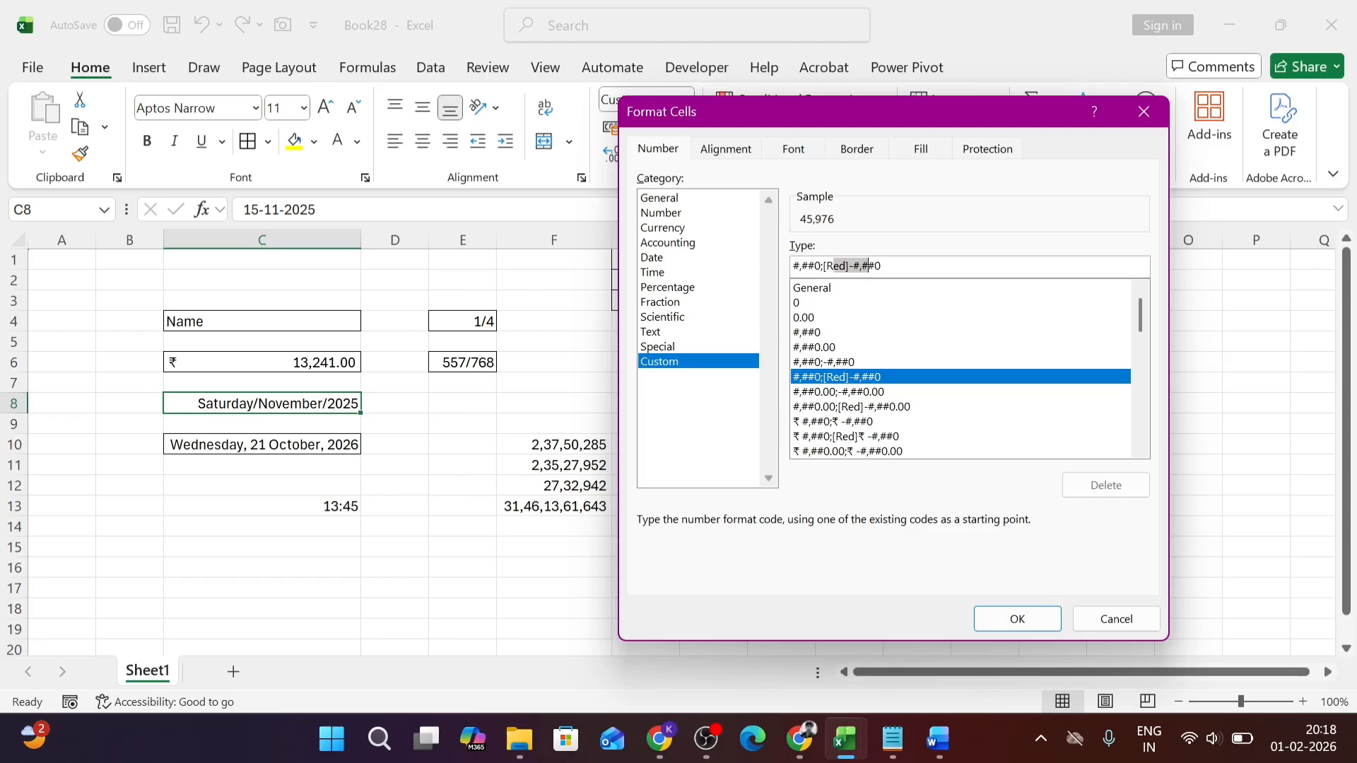
pyautogui.click(993, 612)
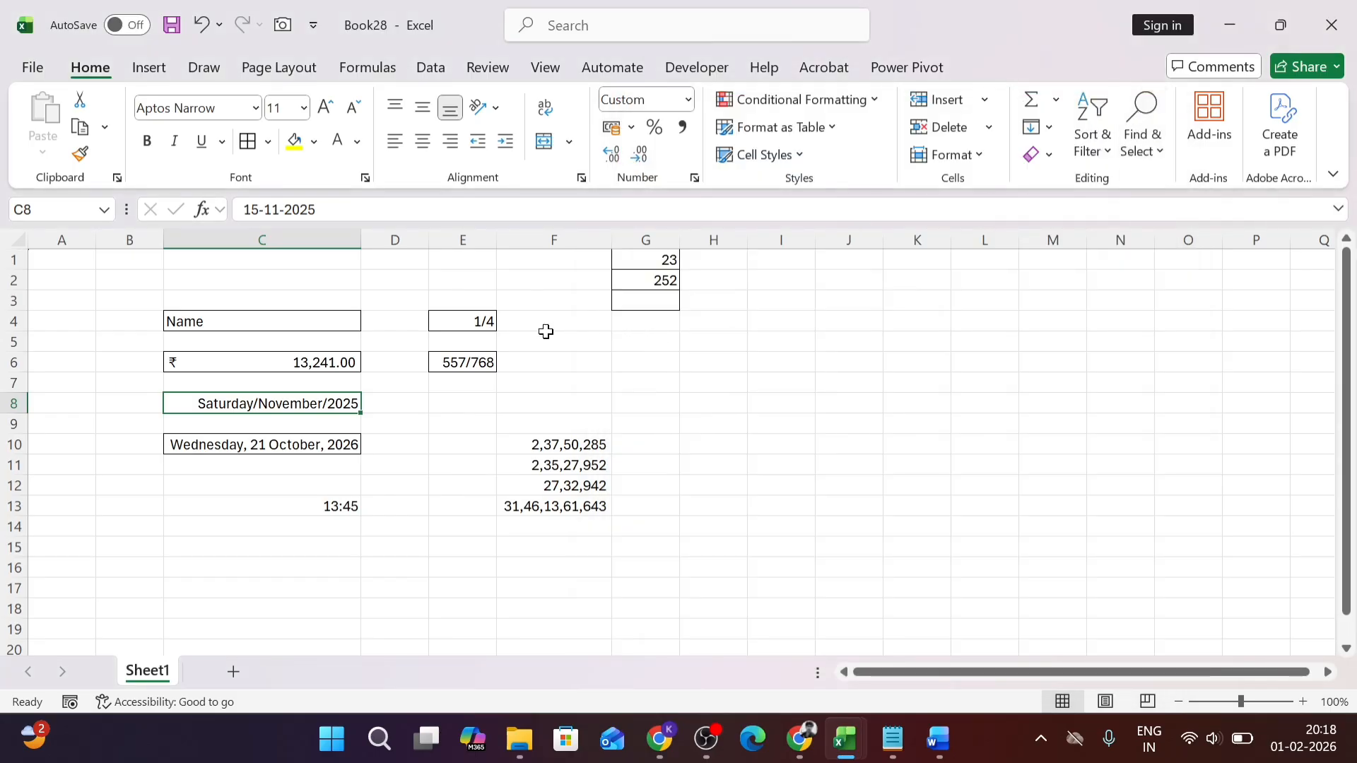
# Step: Apply the custom number format #,##0.00;[Red]-#,##0.00 to the value in cell F10
pyautogui.click(561, 445)
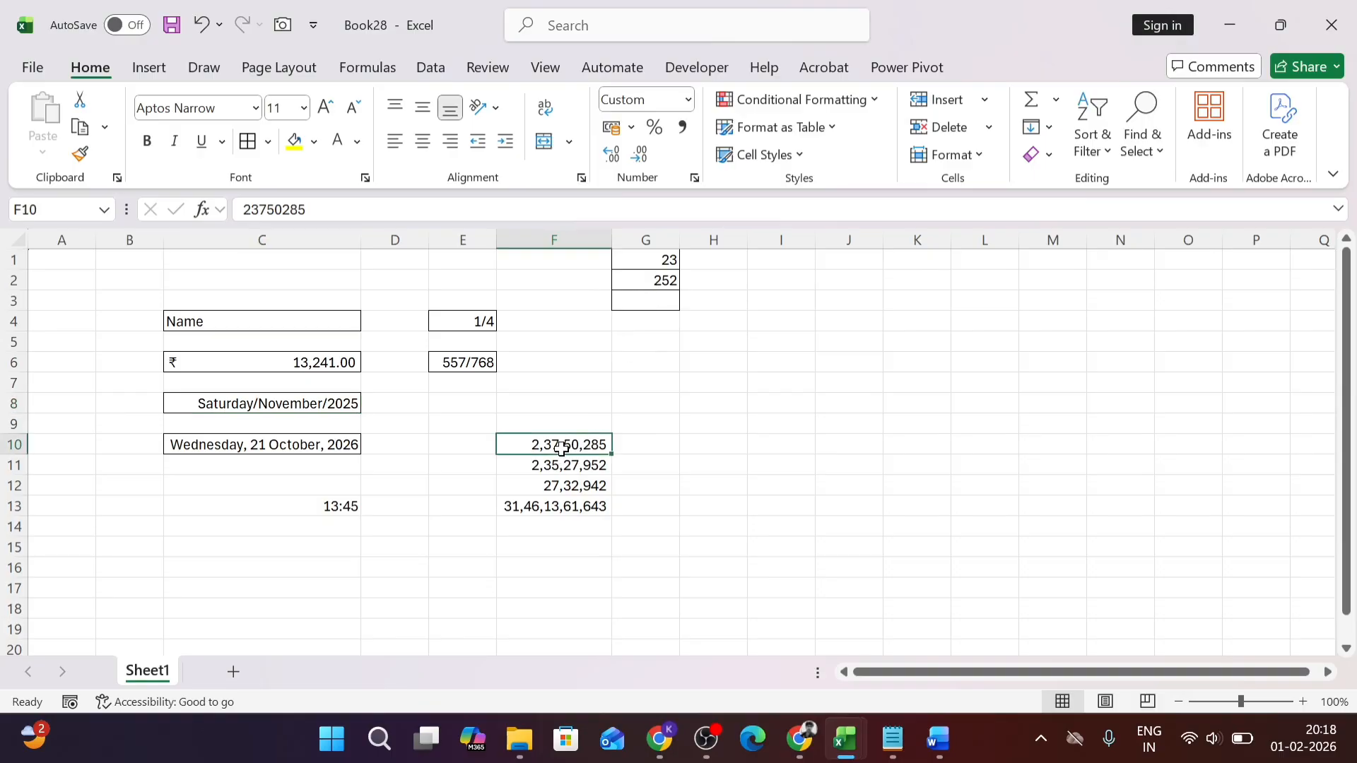
pyautogui.scroll(-3, 614, 403)
pyautogui.scroll(3, 553, 378)
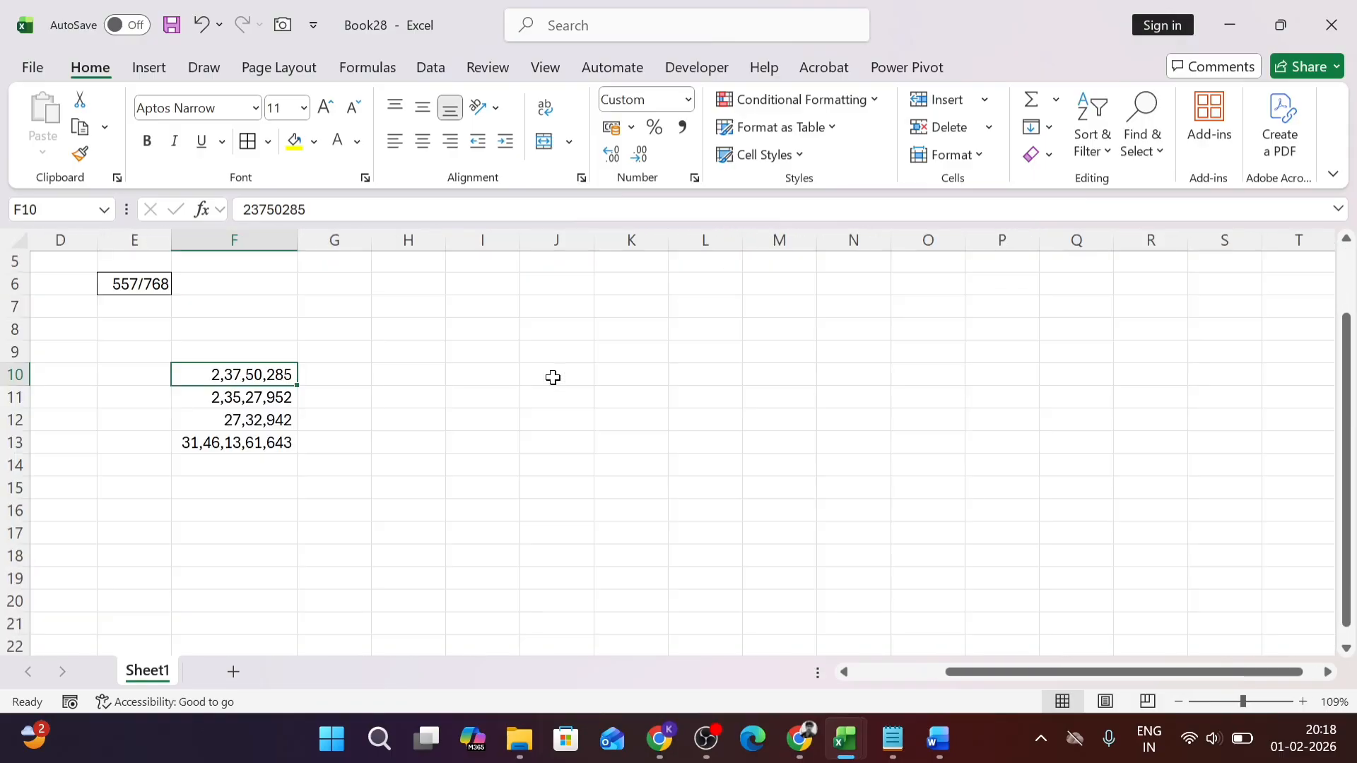
pyautogui.click(695, 178)
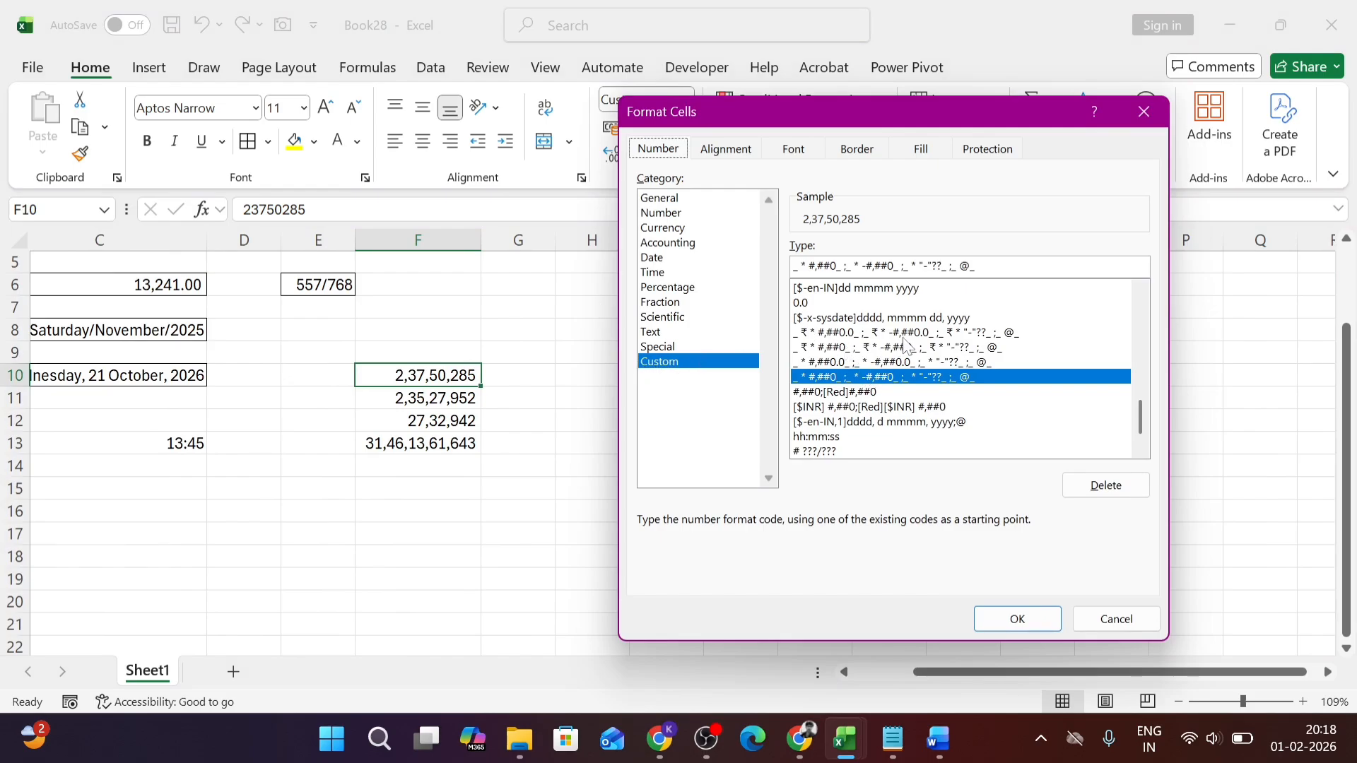
pyautogui.moveTo(1143, 413); pyautogui.dragTo(1131, 312)
pyautogui.click(880, 392)
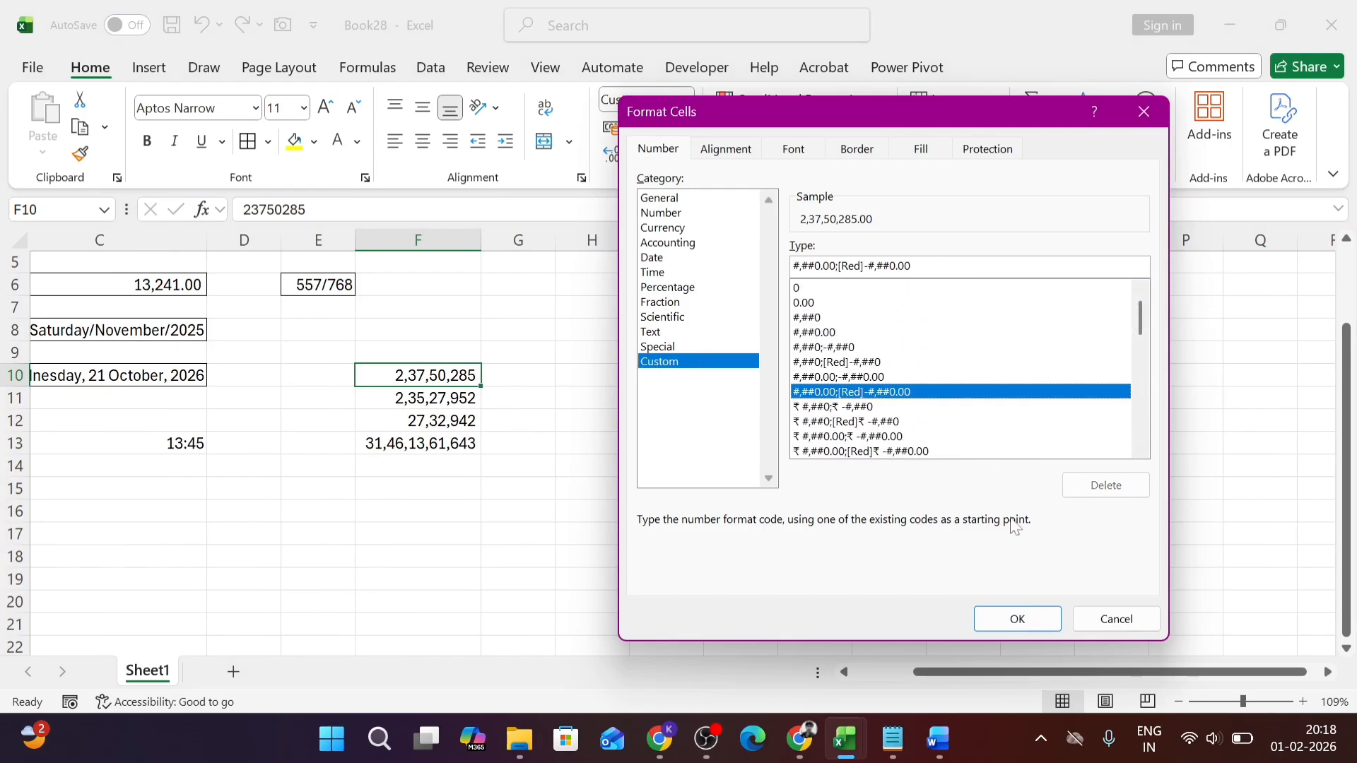
pyautogui.click(1024, 621)
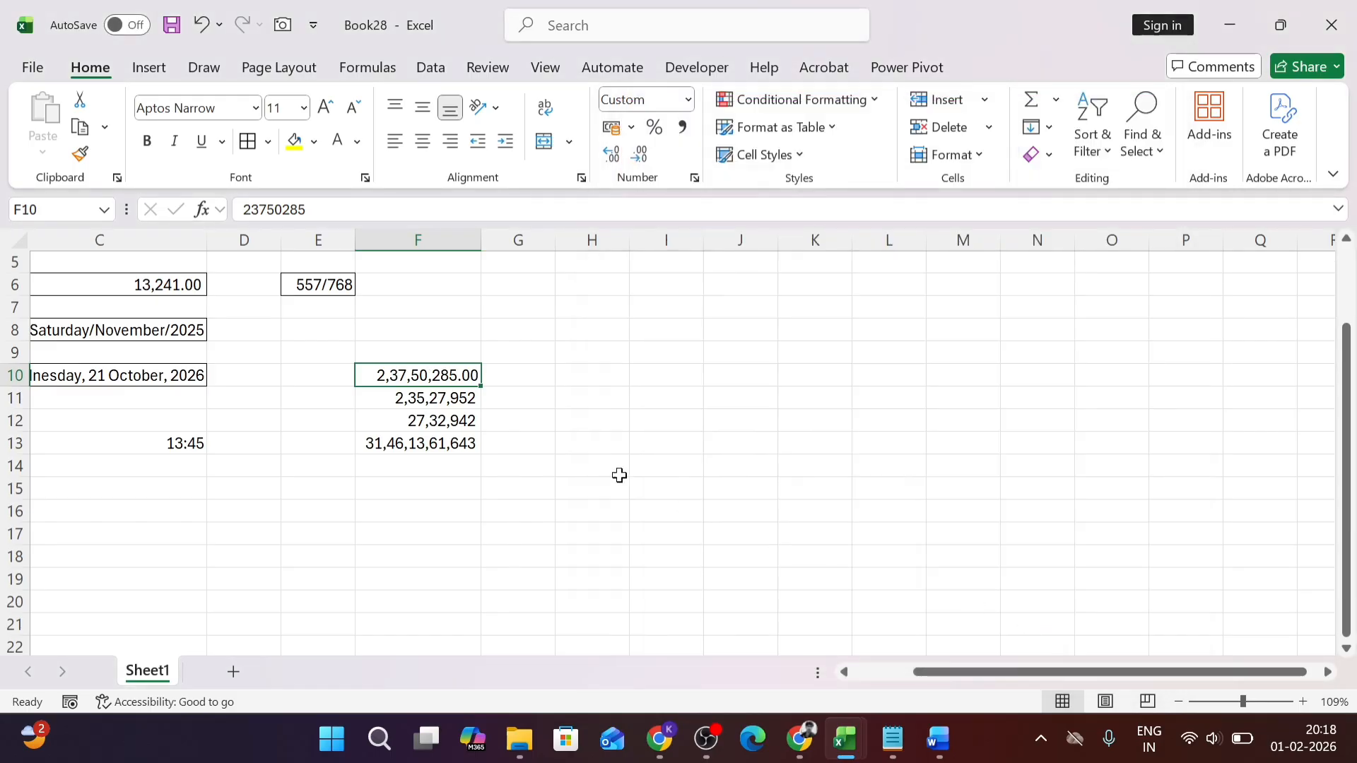
# Step: Replace the value in cell F10 with -364
pyautogui.rightClick(561, 437)
pyautogui.press('Escape')
pyautogui.click(442, 374)
pyautogui.write('-twe')
pyautogui.press('BackSpace')
pyautogui.press('BackSpace')
pyautogui.press('BackSpace')
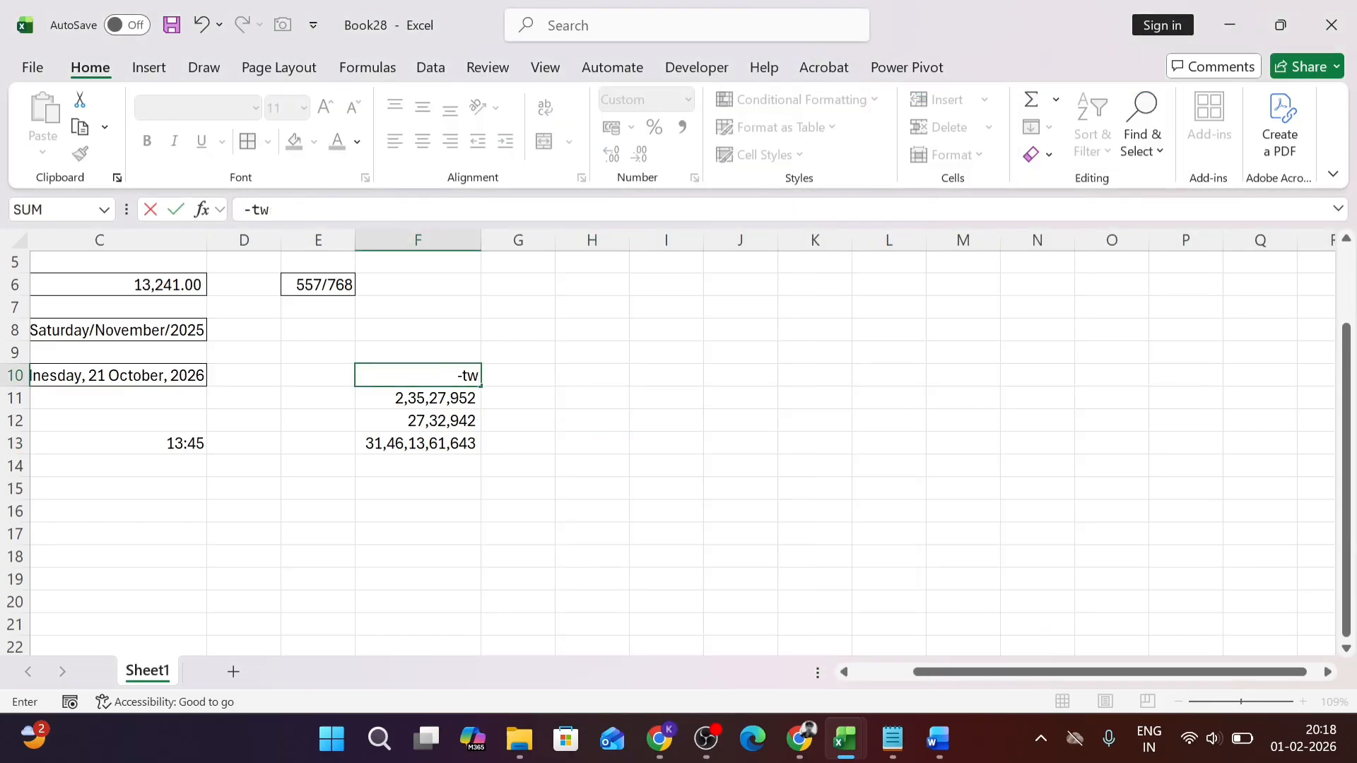
pyautogui.write('364')
pyautogui.press('Return')
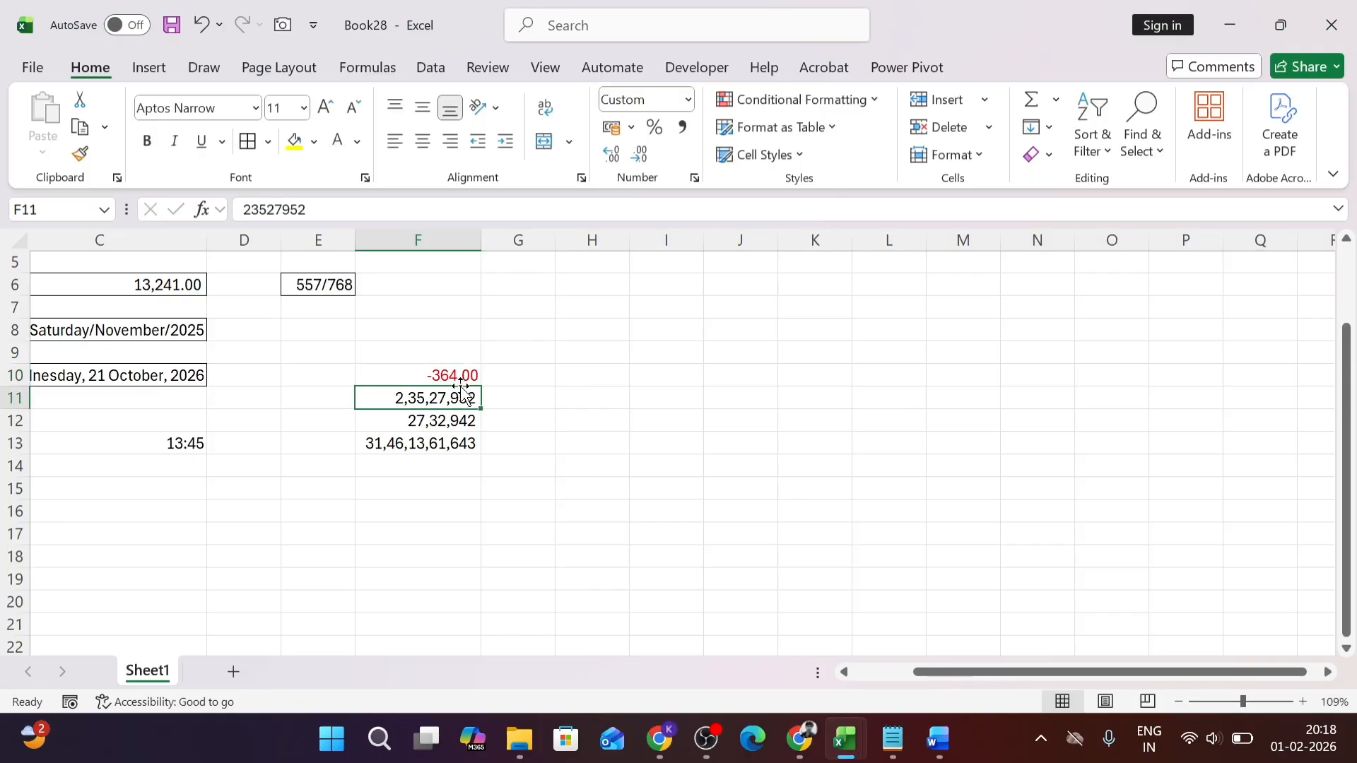
pyautogui.moveTo(460, 387); pyautogui.dragTo(452, 374)
pyautogui.click(715, 425)
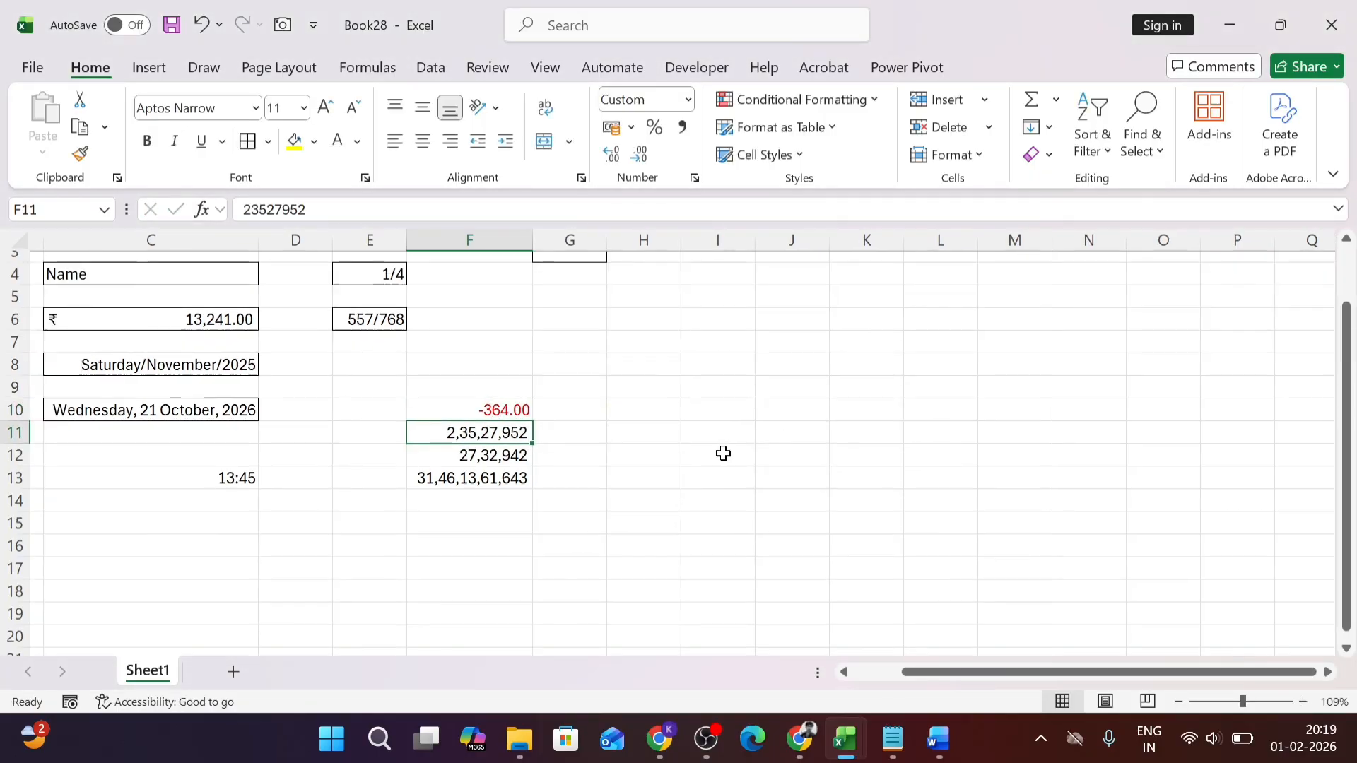
pyautogui.scroll(3, 723, 453)
pyautogui.hscroll(-2, 723, 453)
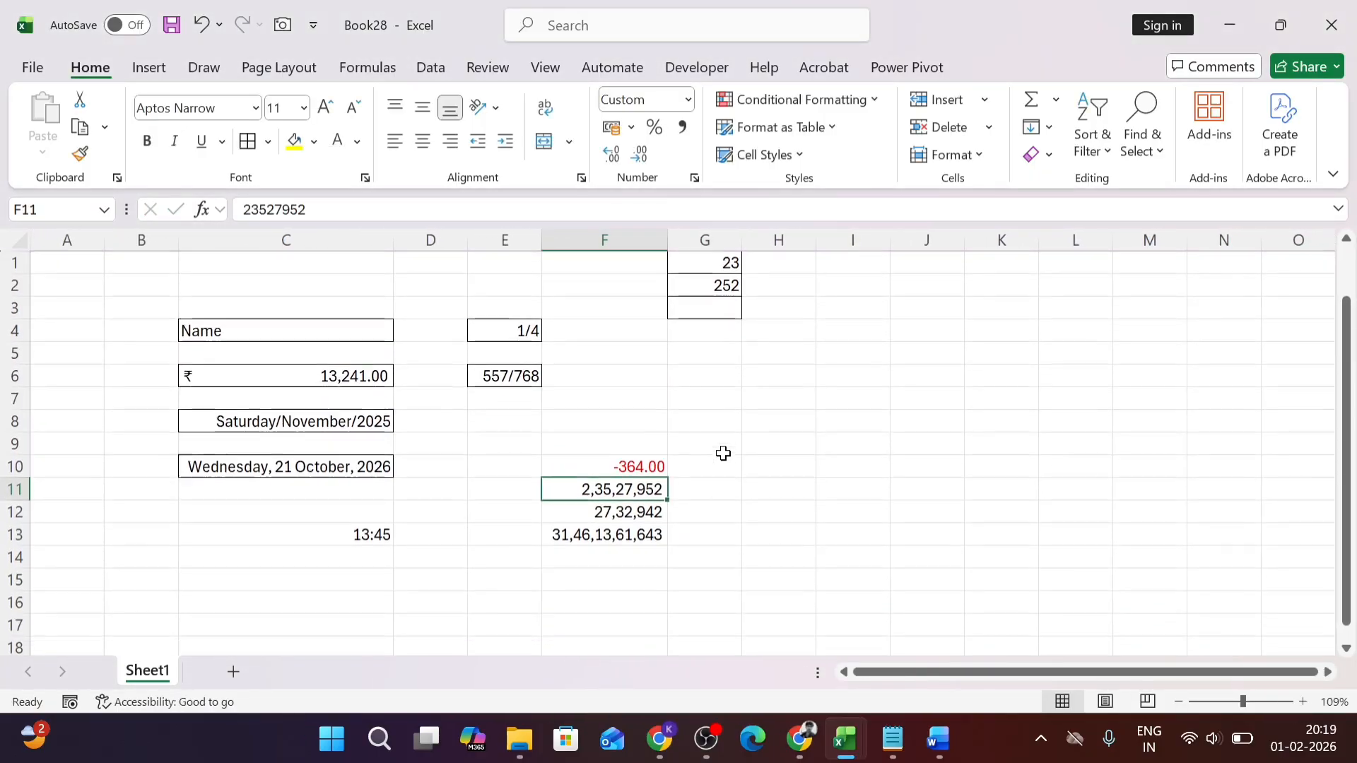
pyautogui.hscroll(2, 723, 453)
pyautogui.scroll(-1, 723, 453)
pyautogui.scroll(1, 723, 453)
pyautogui.hscroll(-2, 723, 453)
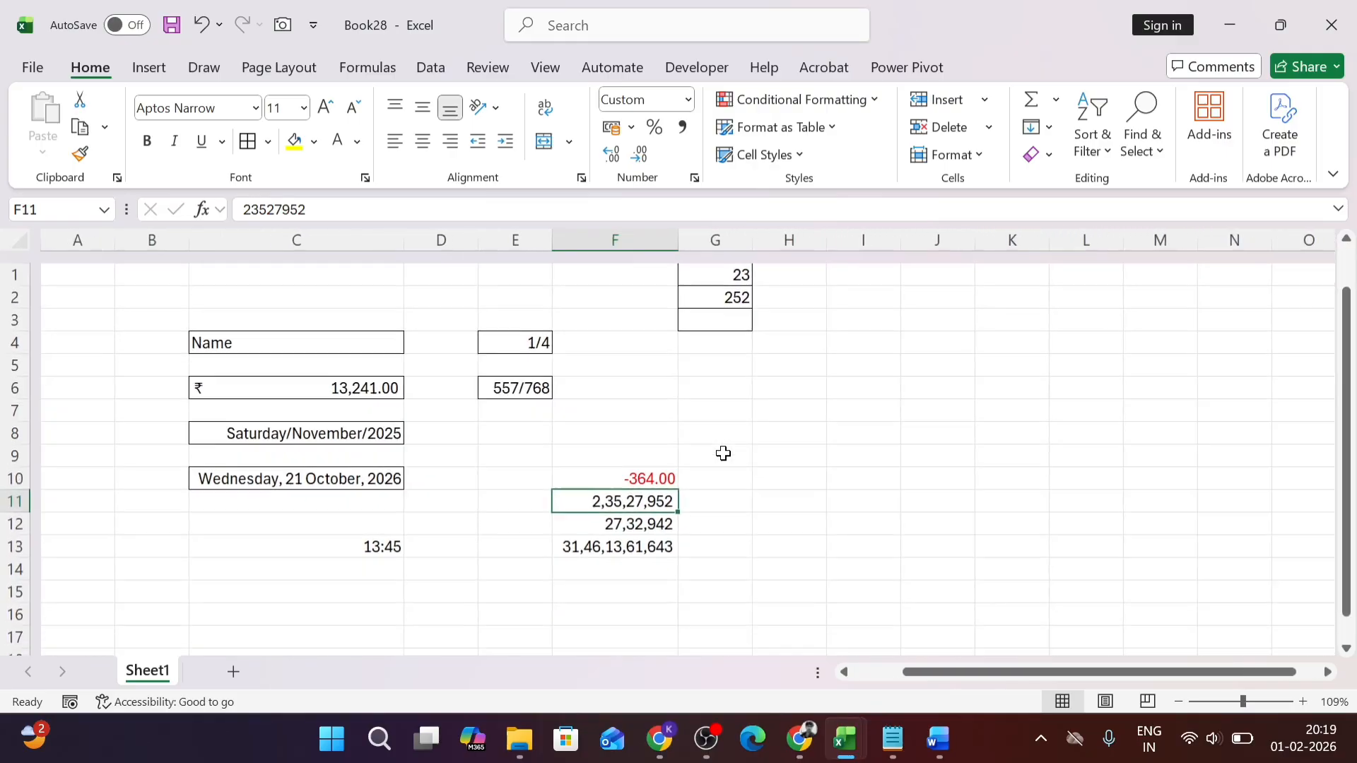